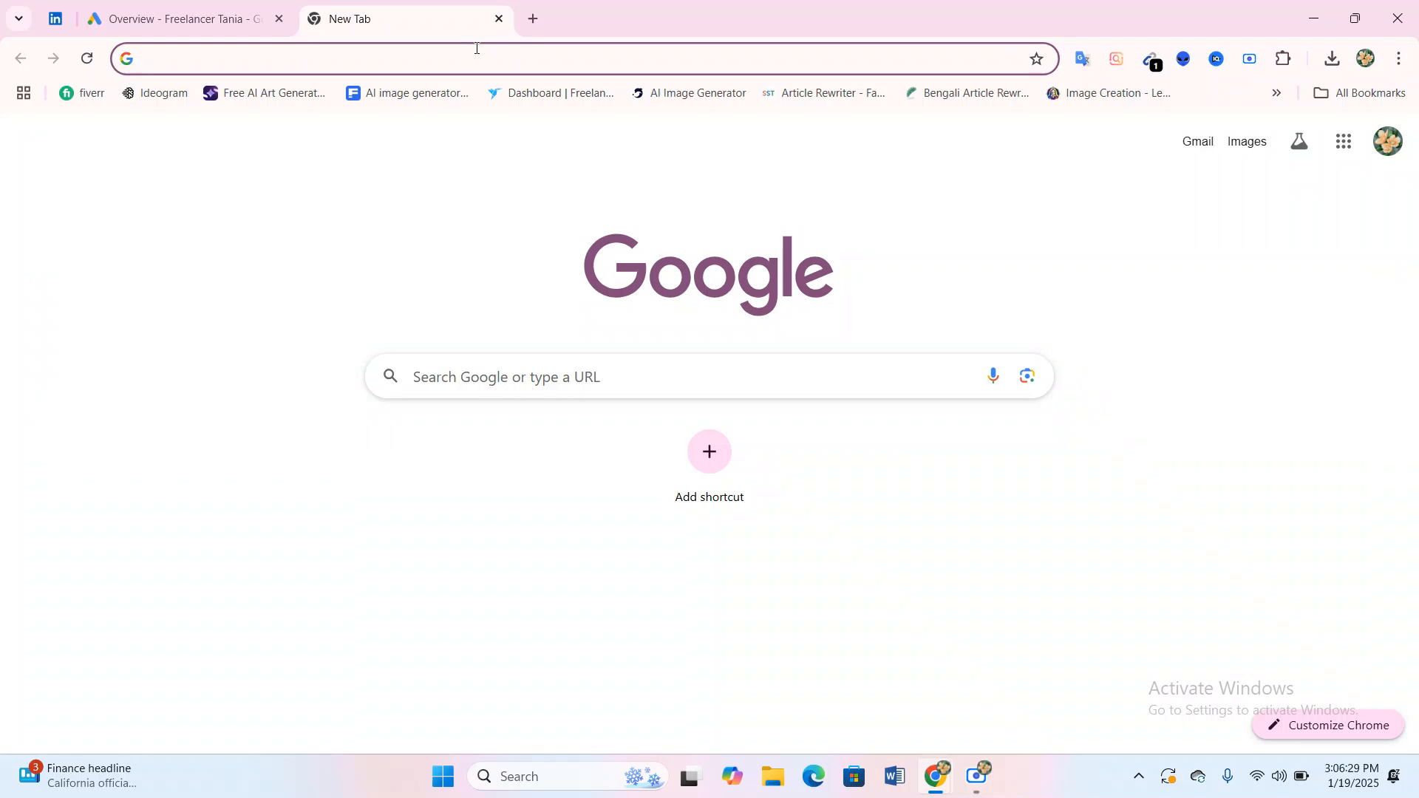
# Search Google for "google keyword planner" and open Keyword Planner in Google Ads.
pyautogui.write('goog')
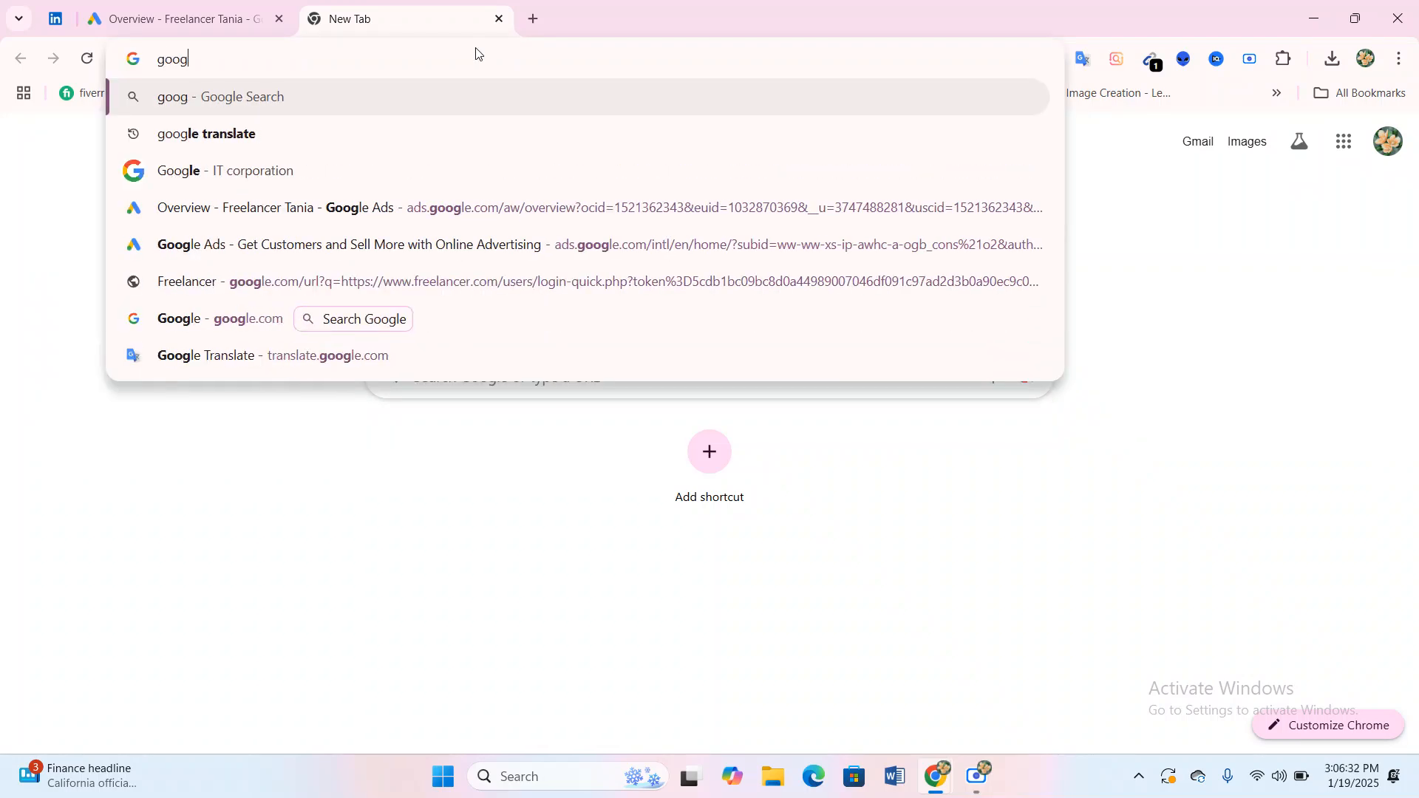
pyautogui.write('le ke')
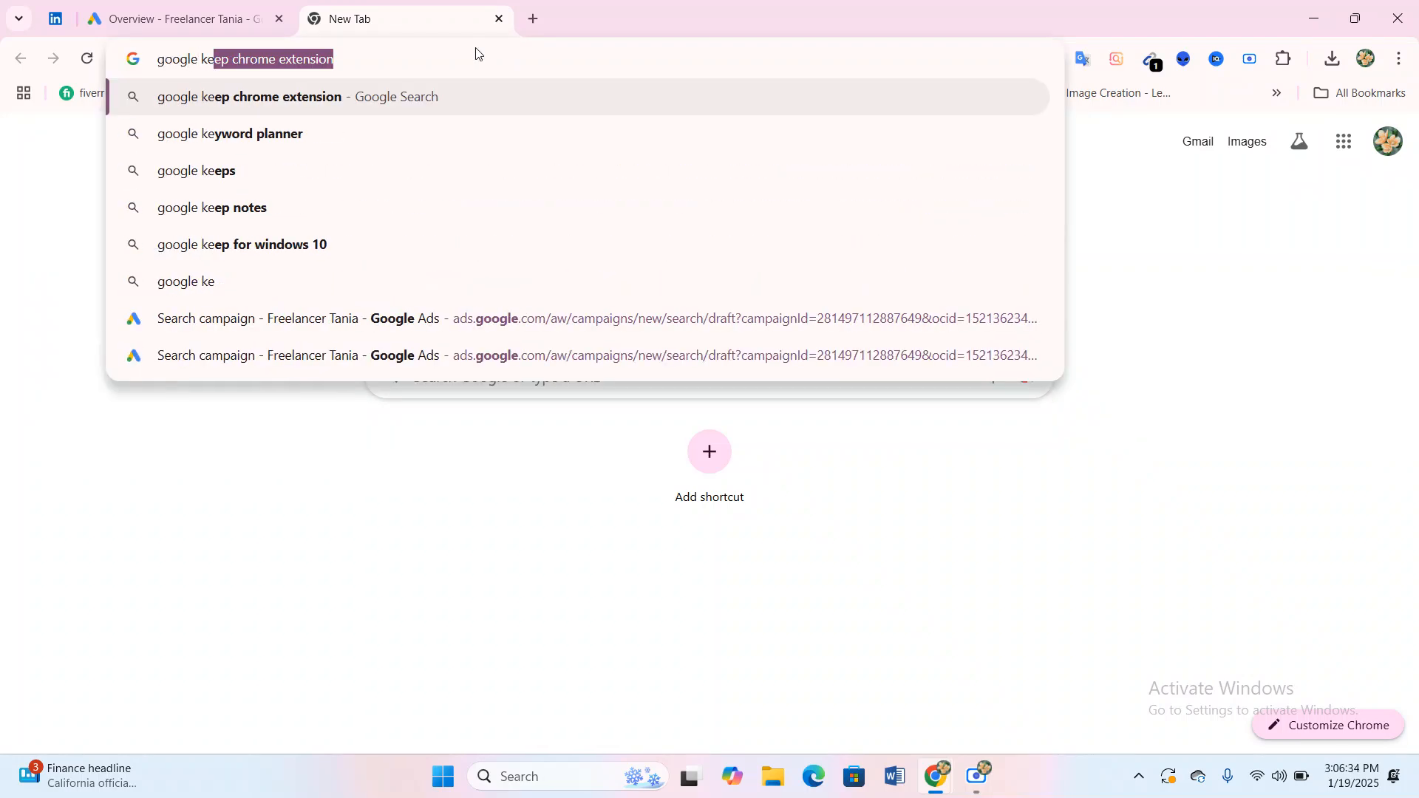
pyautogui.click(220, 135)
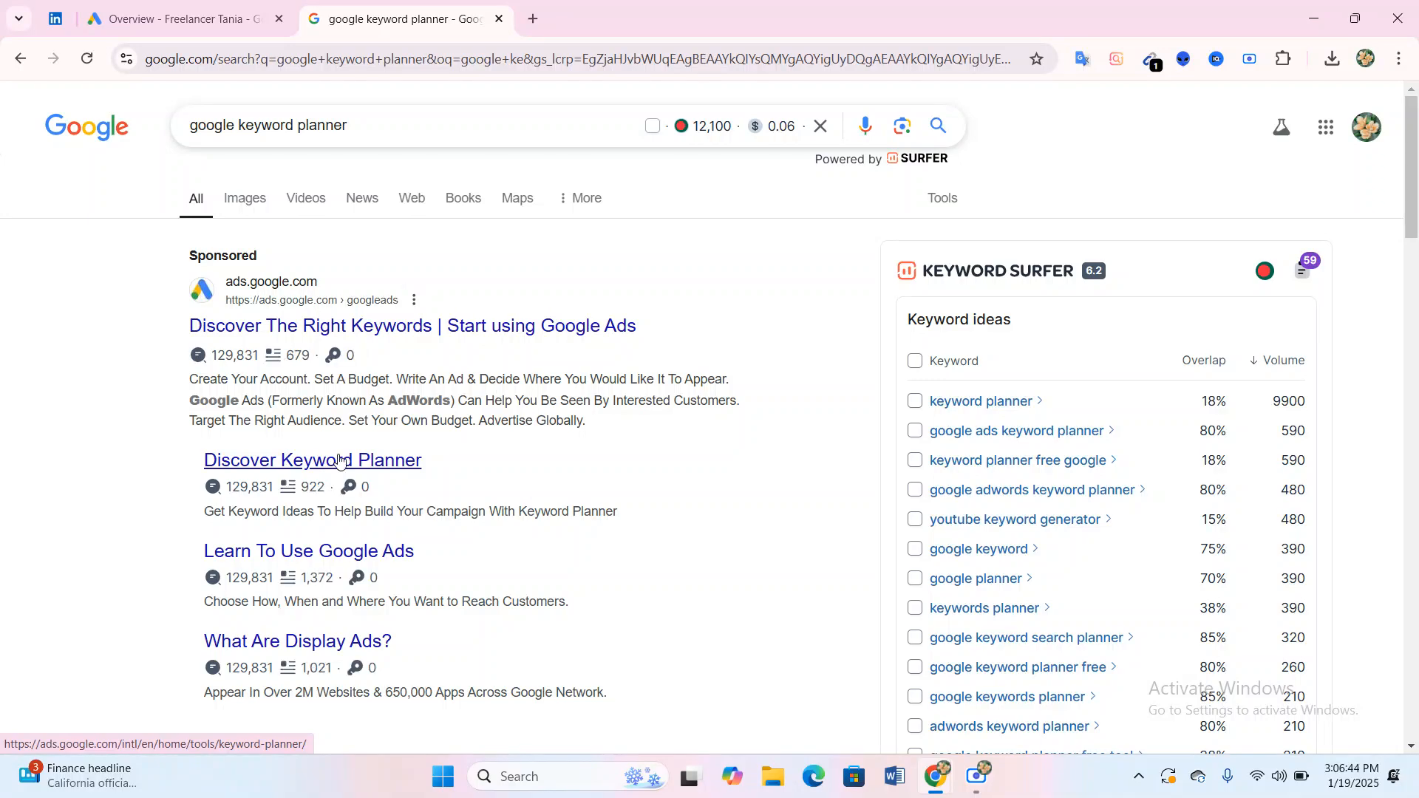
pyautogui.click(339, 459)
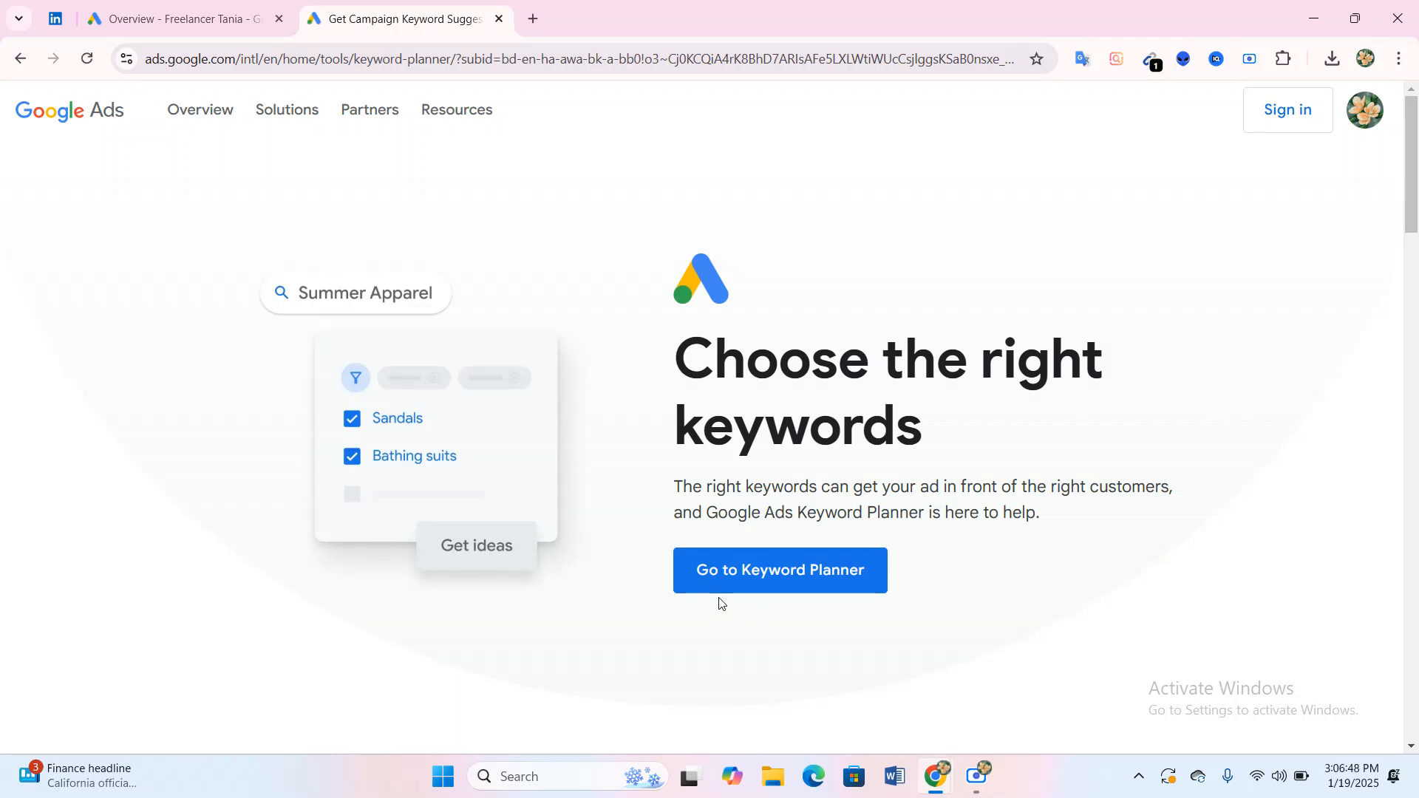
pyautogui.click(769, 577)
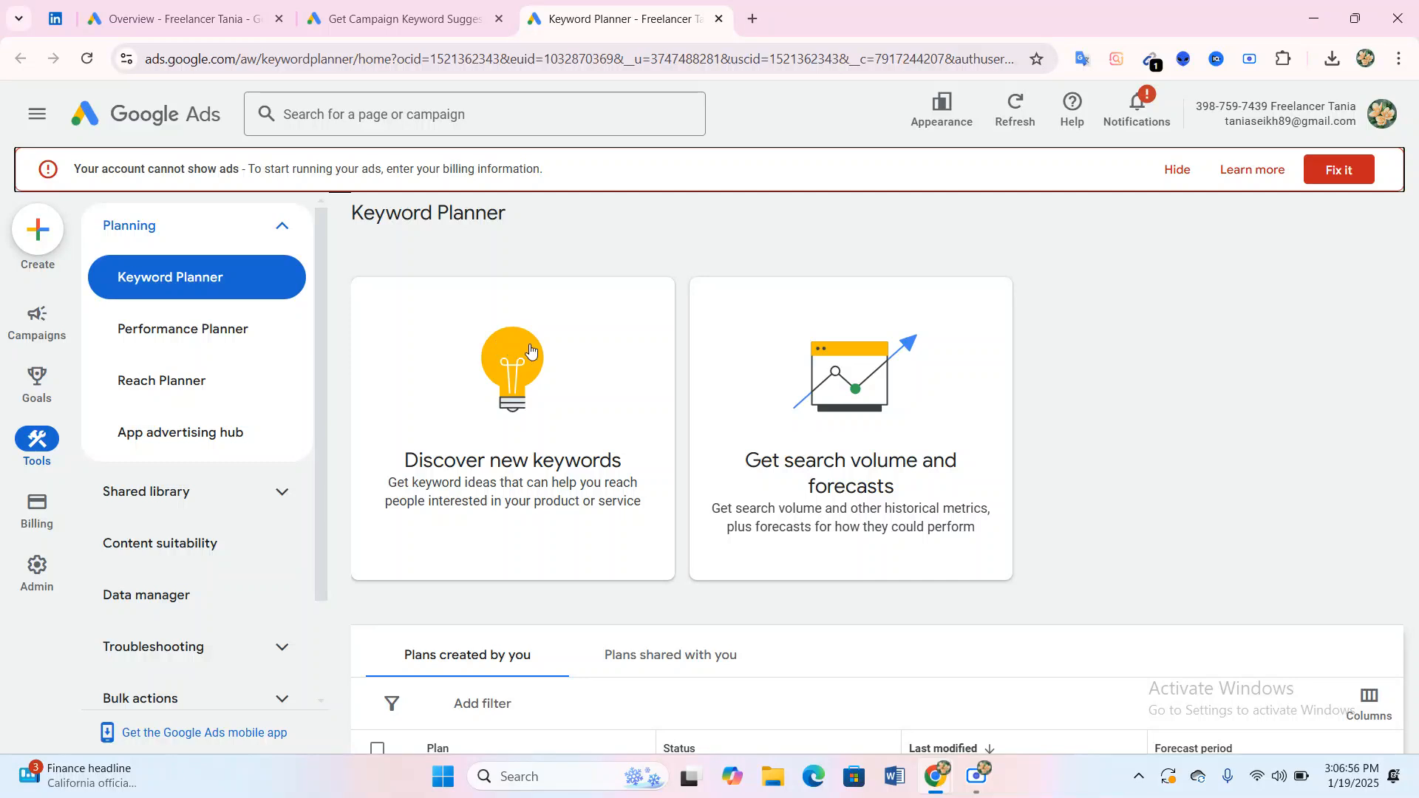
# Dismiss the account notices and start discovering new keywords with the keyword-based option.
pyautogui.click(1173, 178)
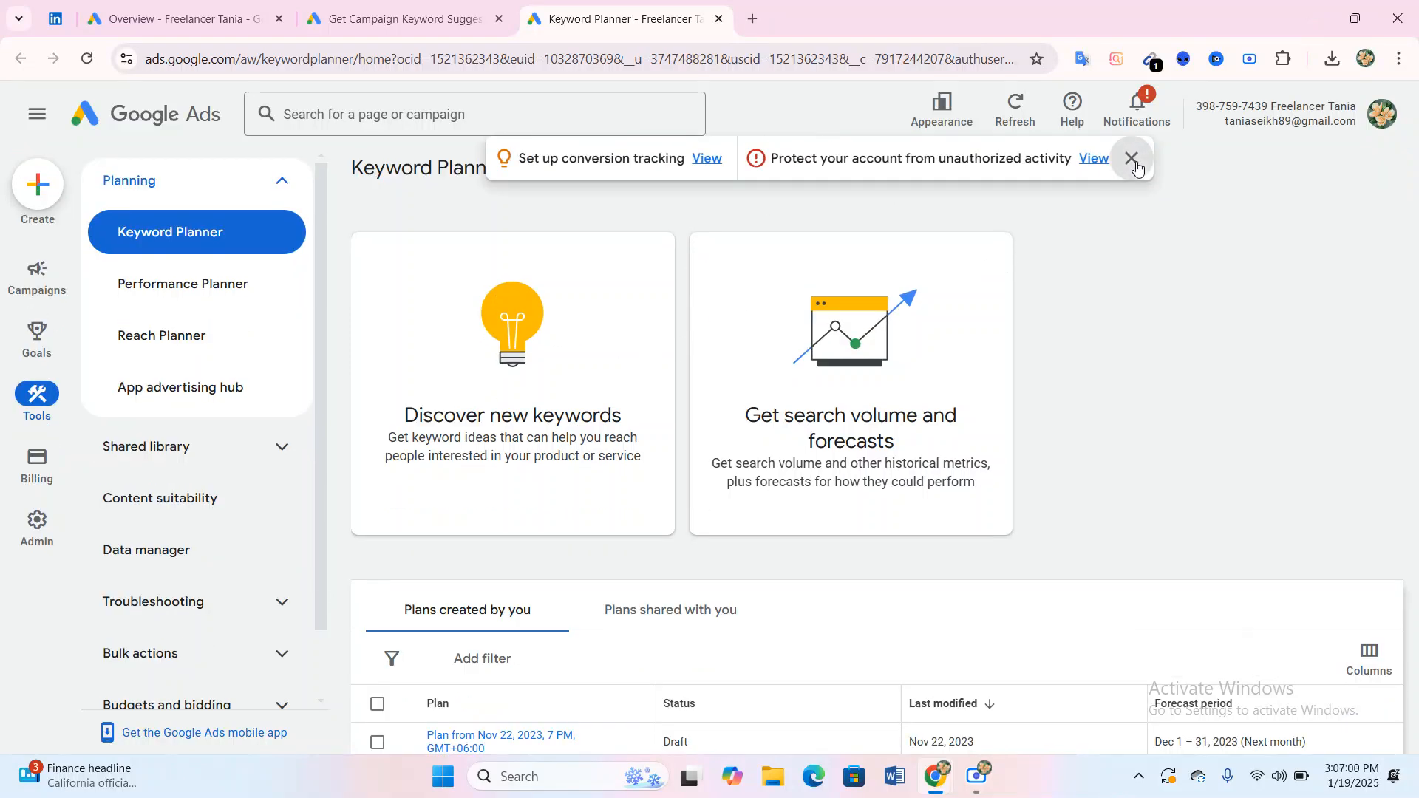
pyautogui.click(1131, 157)
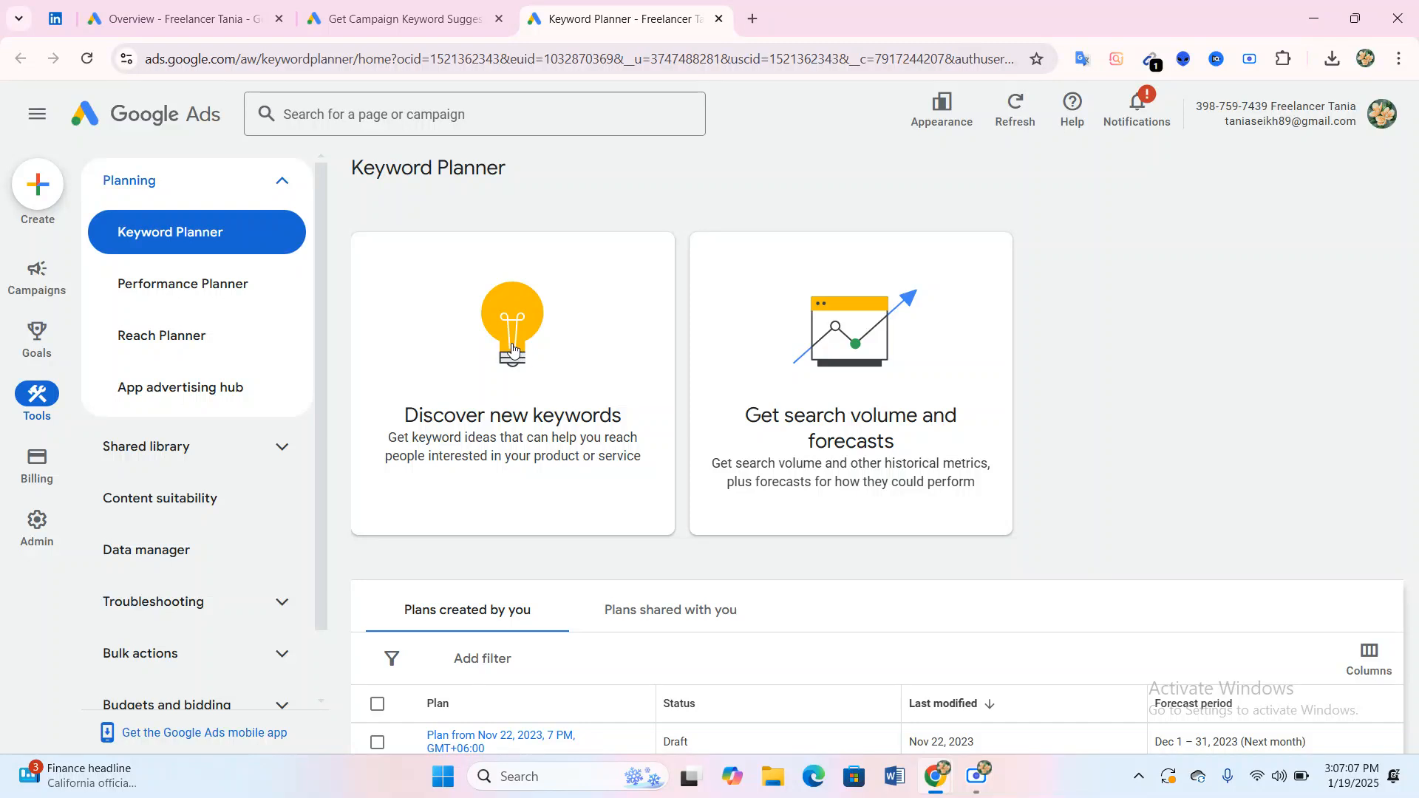
pyautogui.click(513, 345)
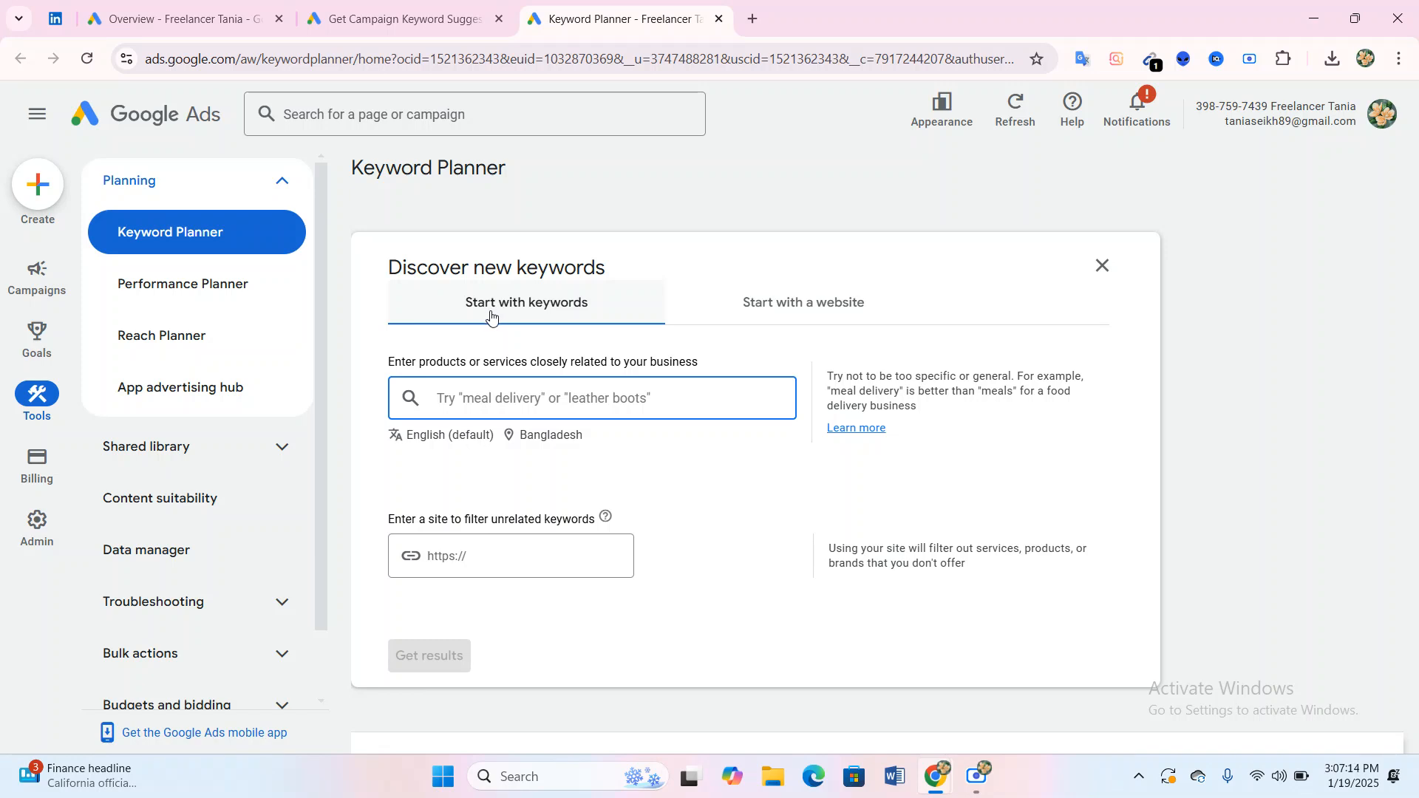
pyautogui.click(655, 308)
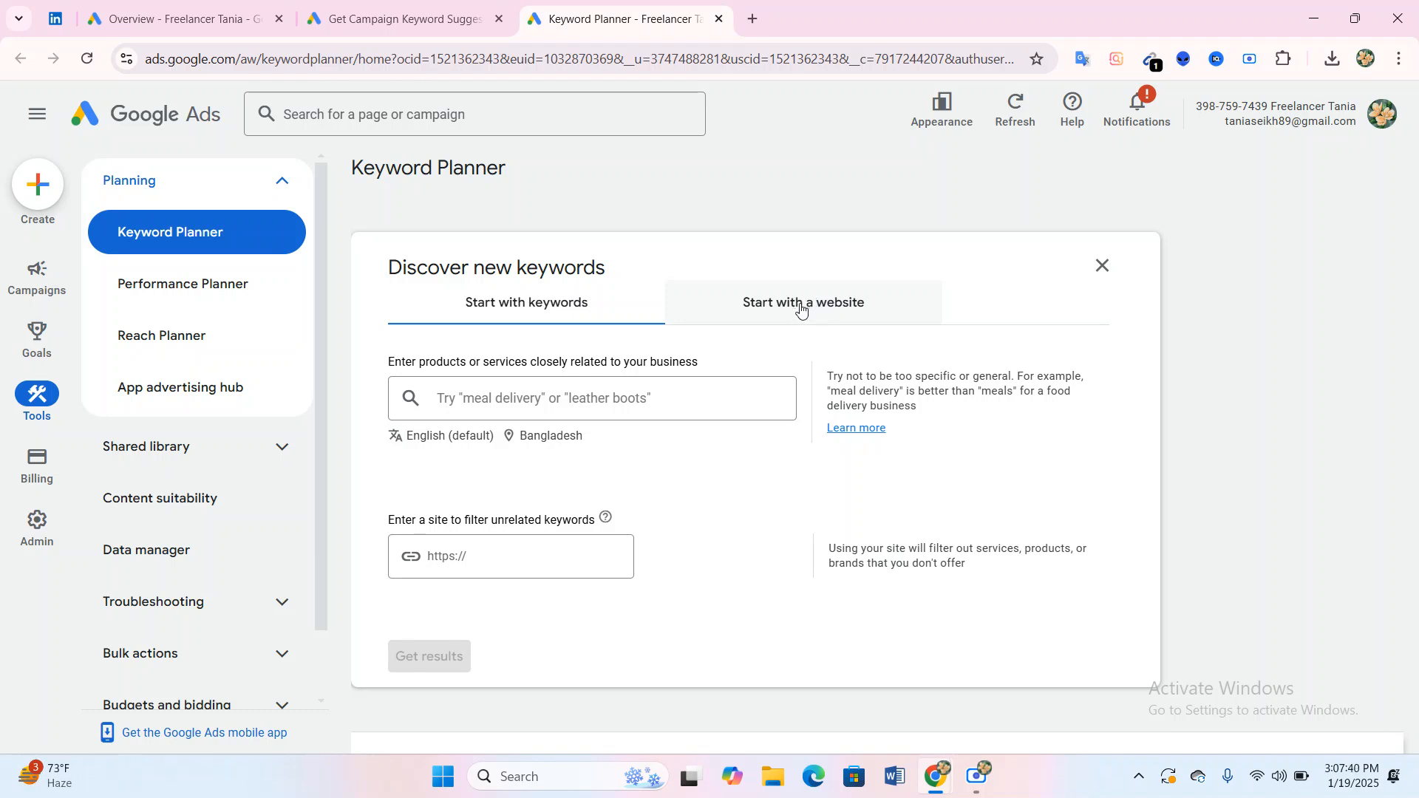
pyautogui.click(517, 402)
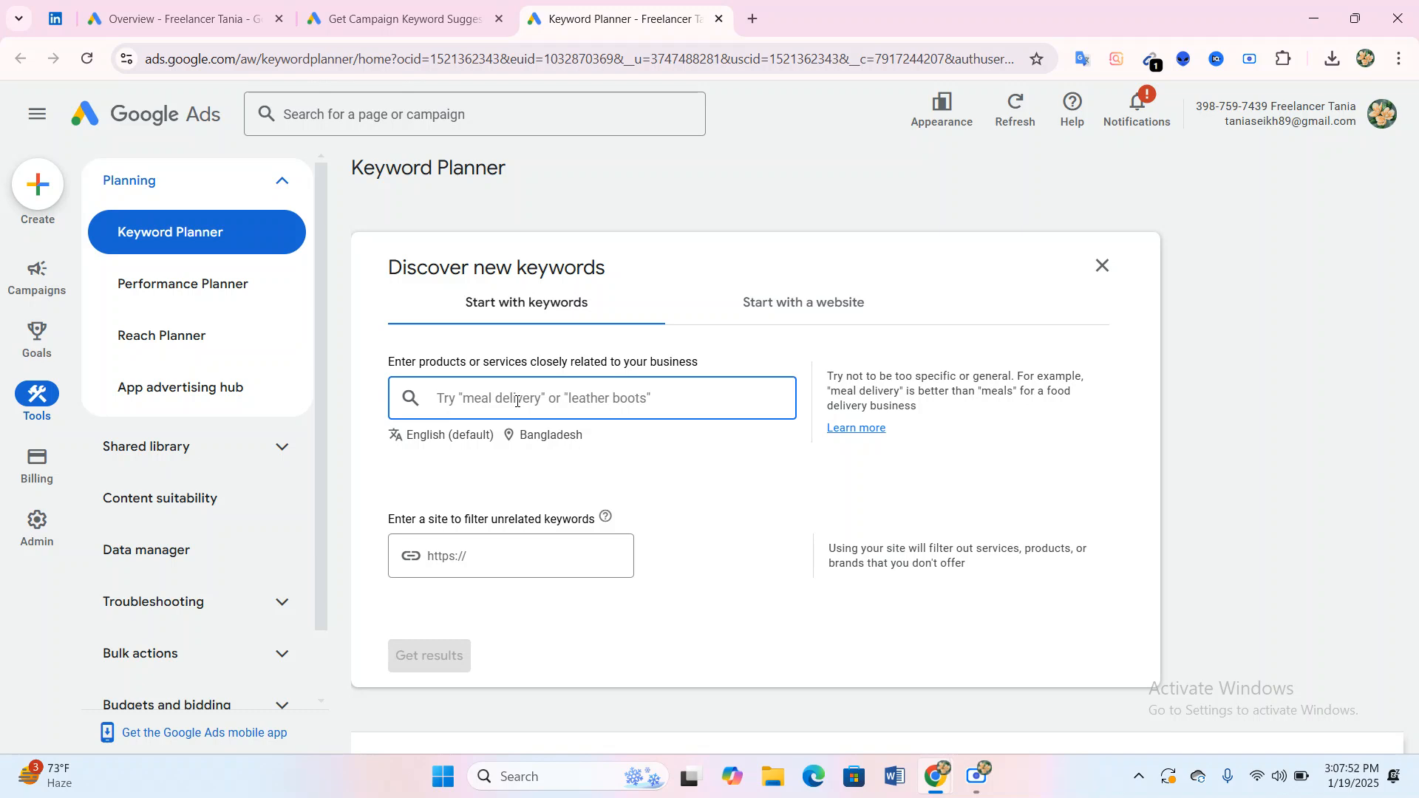
pyautogui.write('mobil')
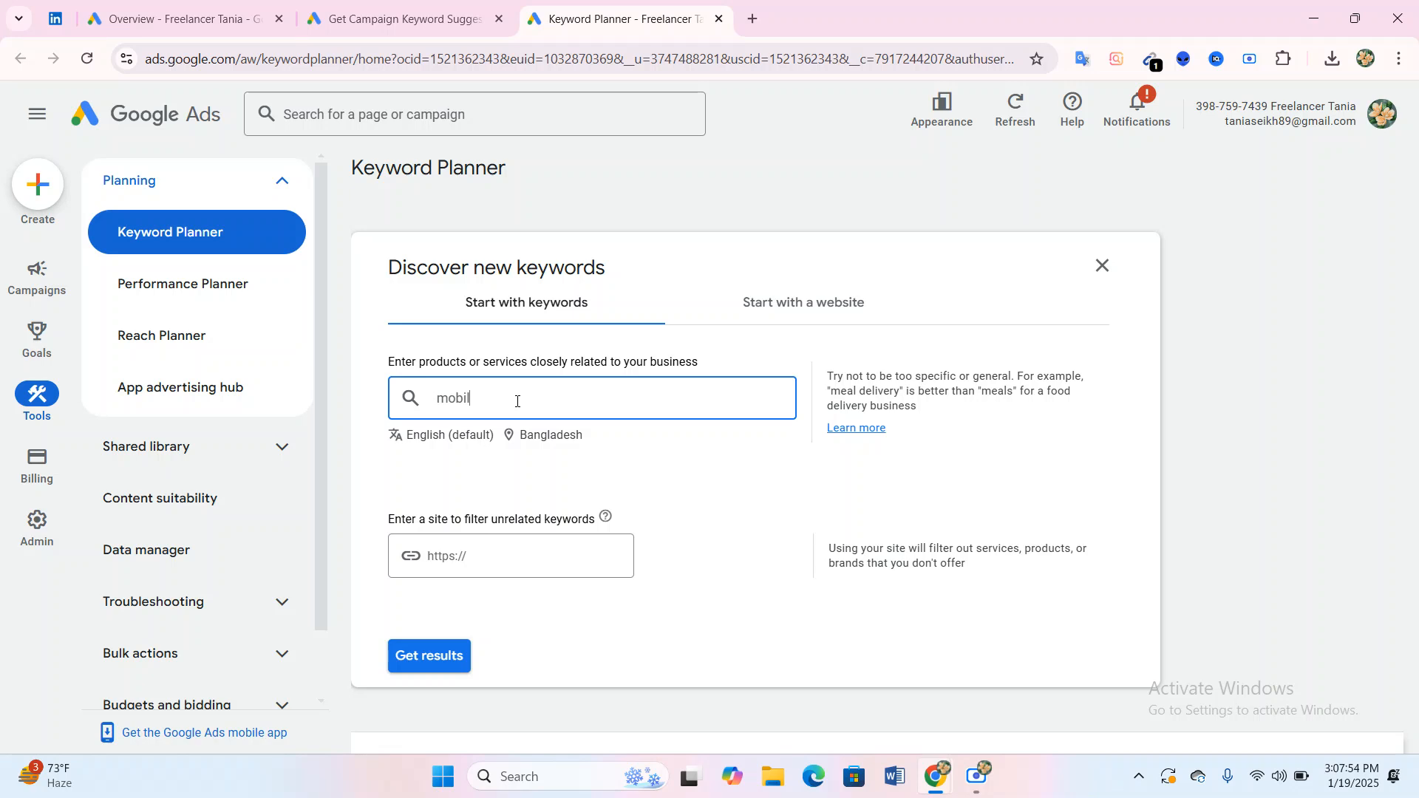
pyautogui.write('e')
pyautogui.press('BackSpace')
pyautogui.press('BackSpace')
pyautogui.press('BackSpace')
pyautogui.press('BackSpace')
pyautogui.press('BackSpace')
pyautogui.press('BackSpace')
# Get keyword ideas for "tshirt" with the United States as the only target location.
pyautogui.write('tshirt')
pyautogui.click(551, 436)
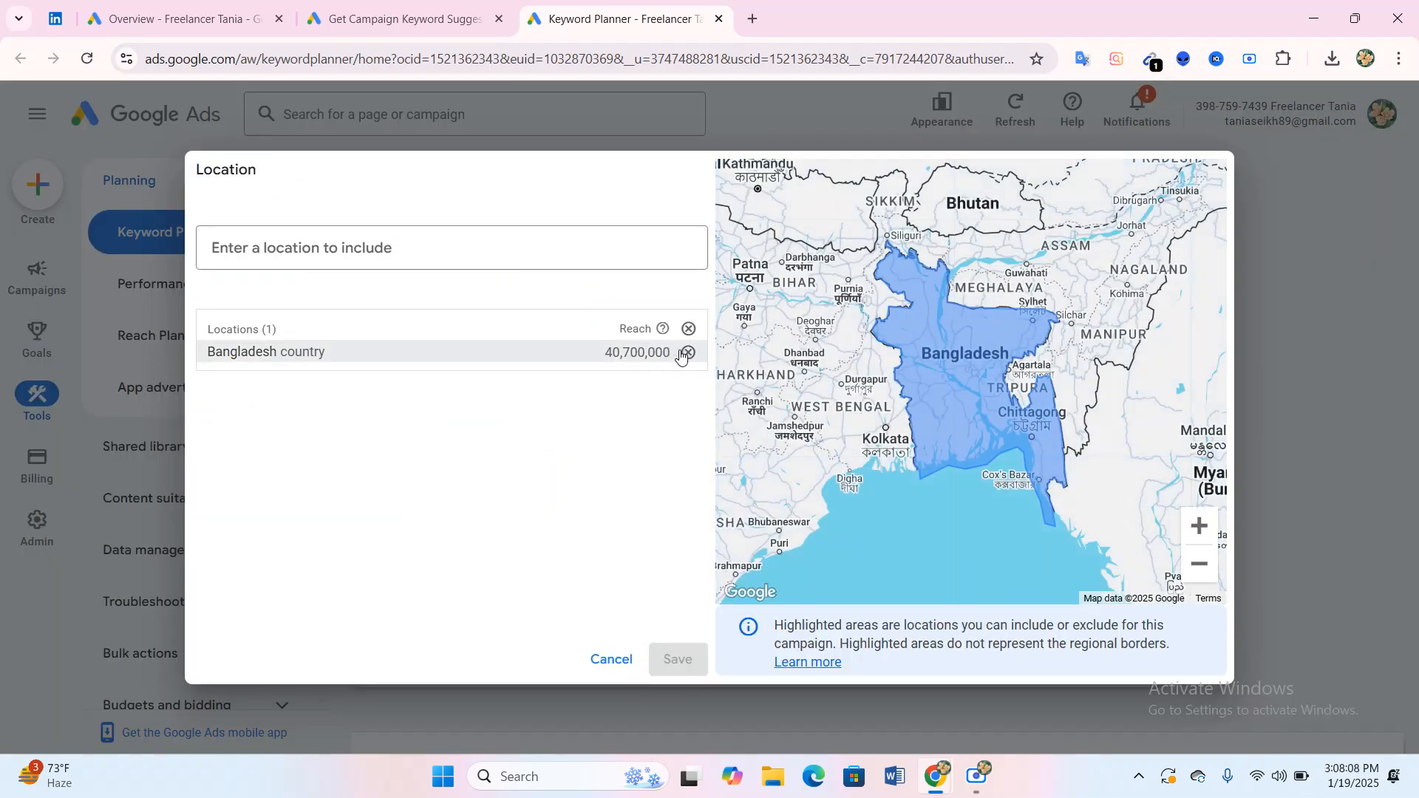
pyautogui.click(681, 353)
pyautogui.click(375, 248)
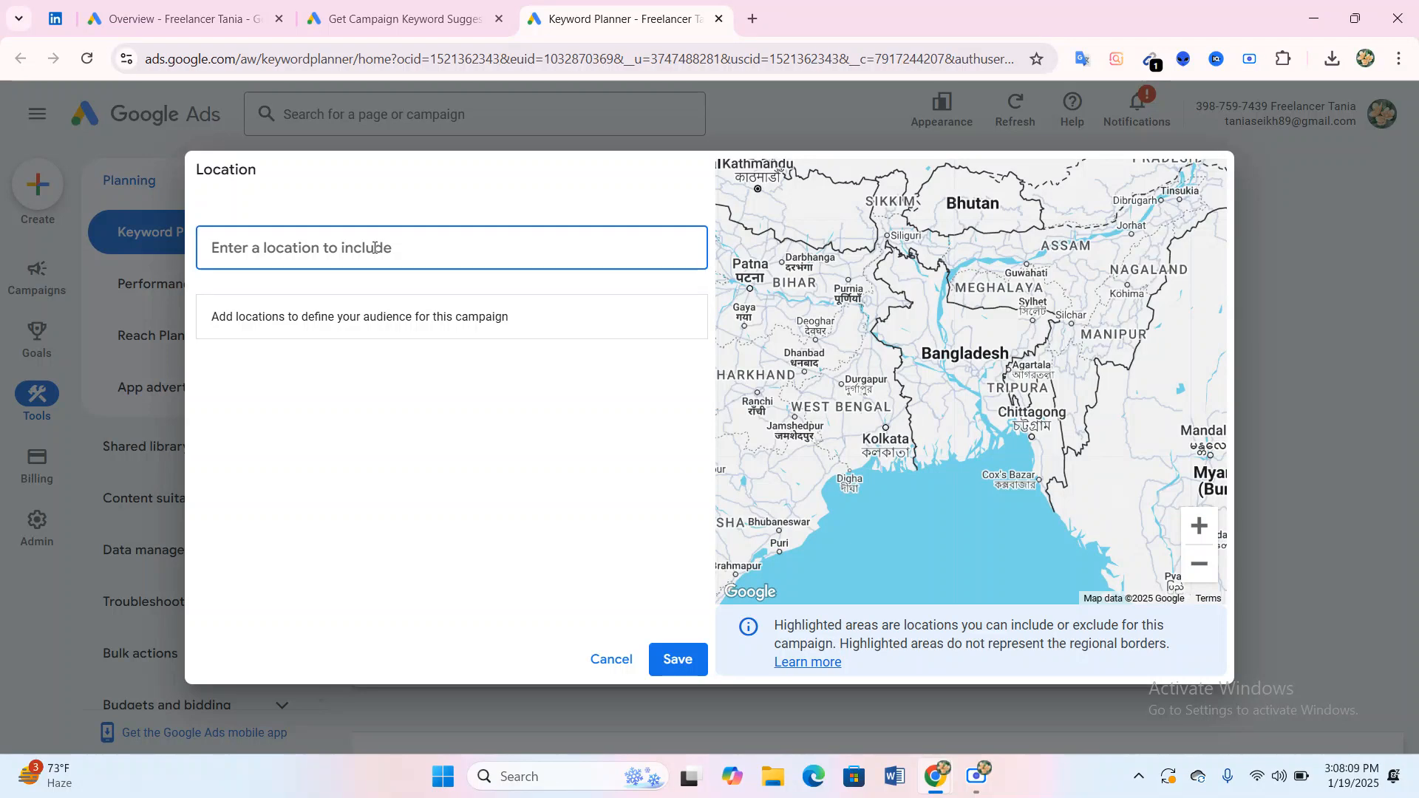
pyautogui.write('usa')
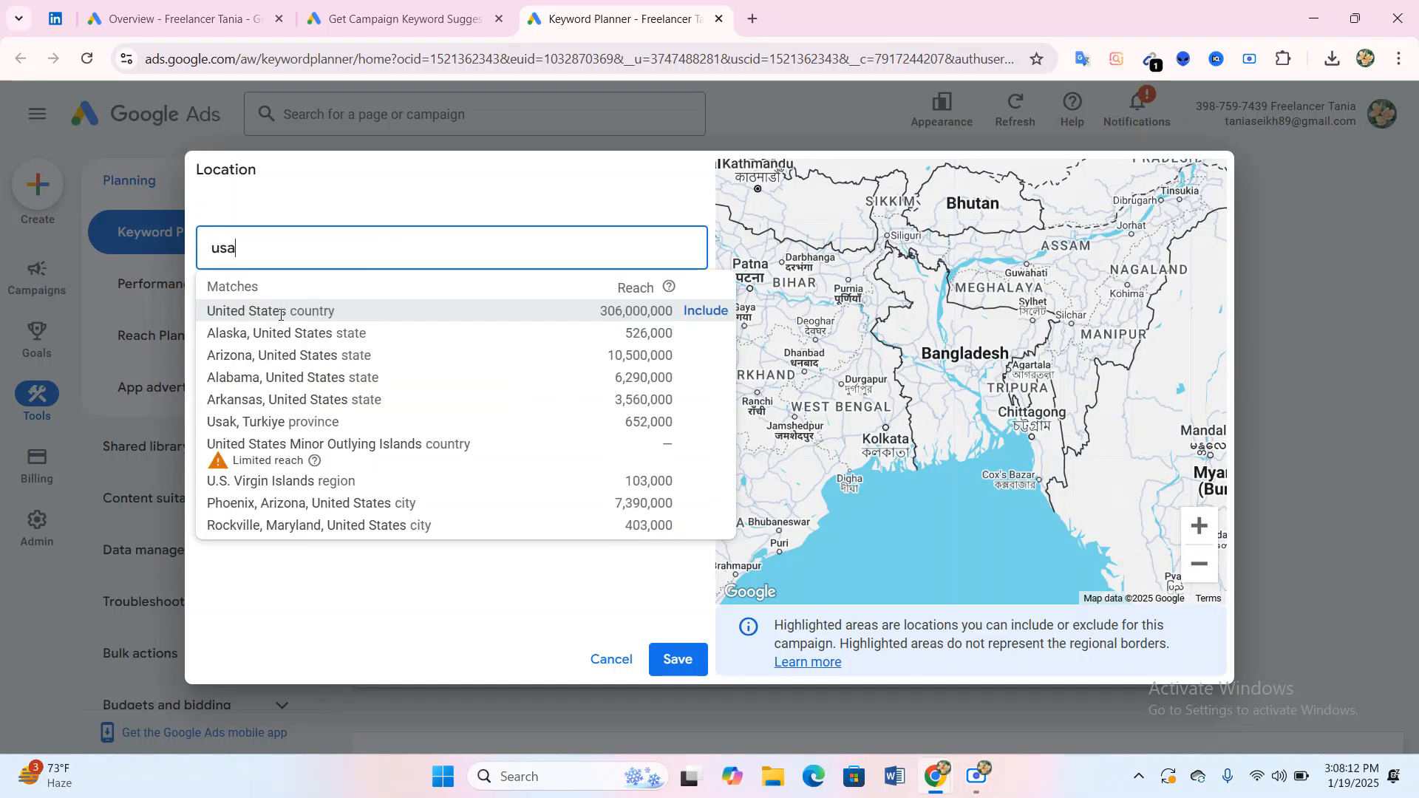
pyautogui.click(281, 314)
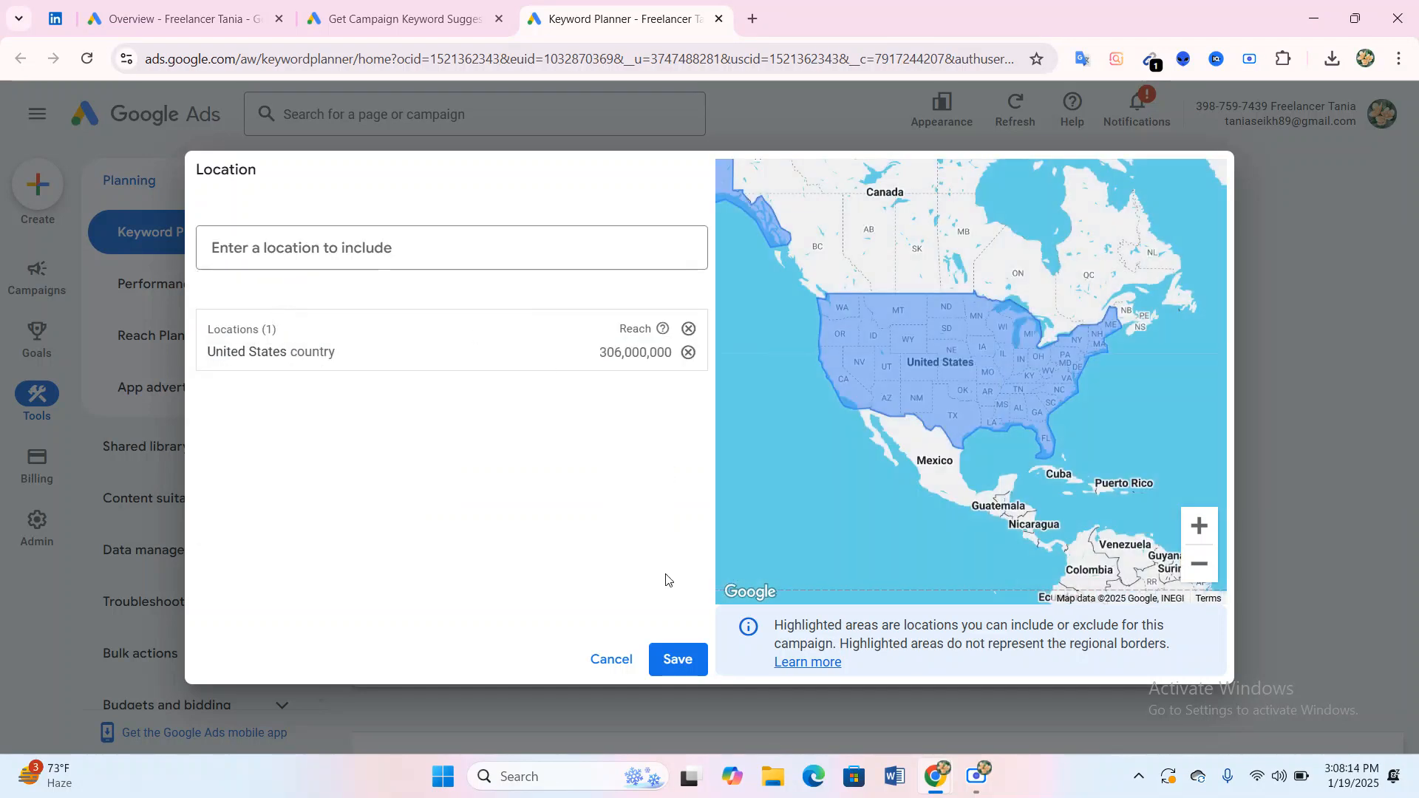
pyautogui.click(679, 661)
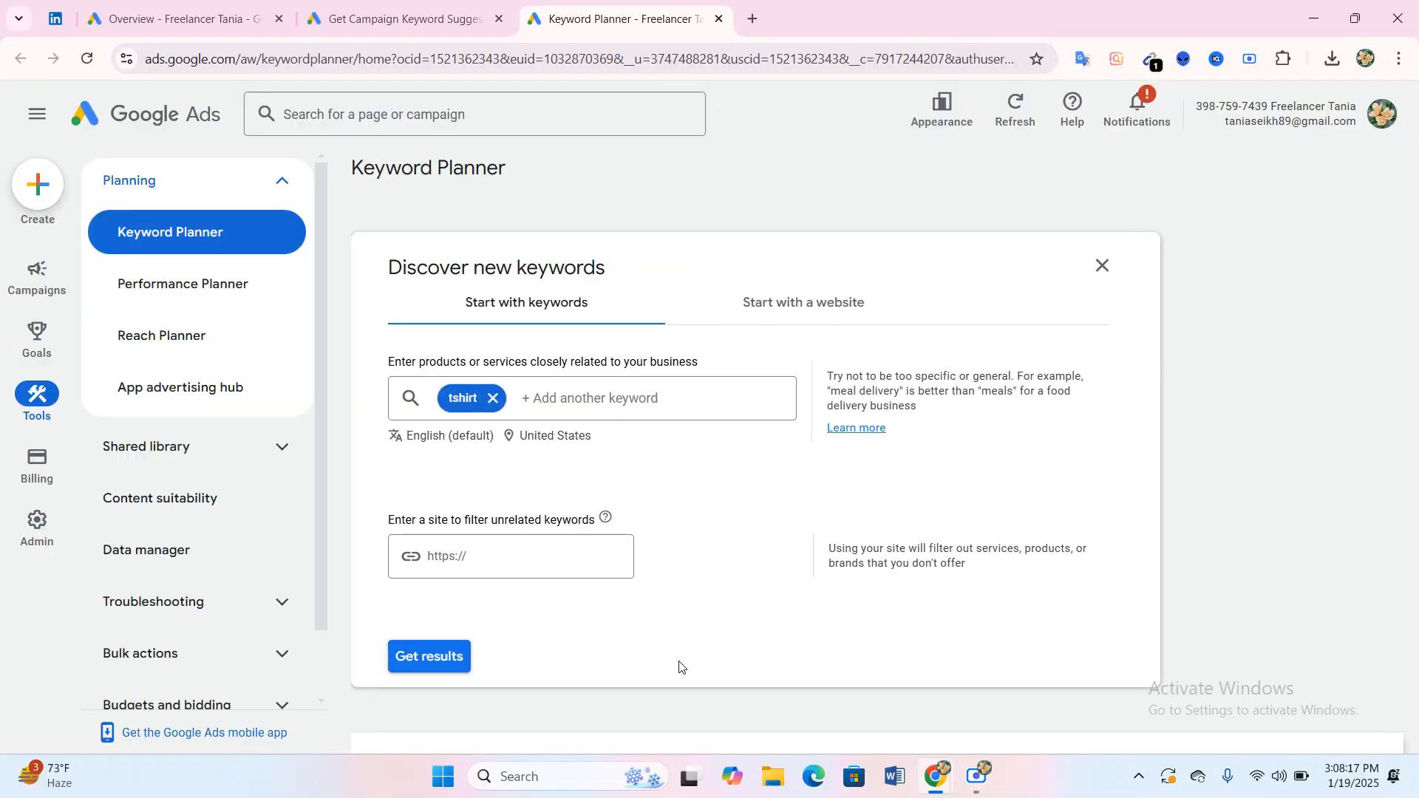
pyautogui.click(432, 658)
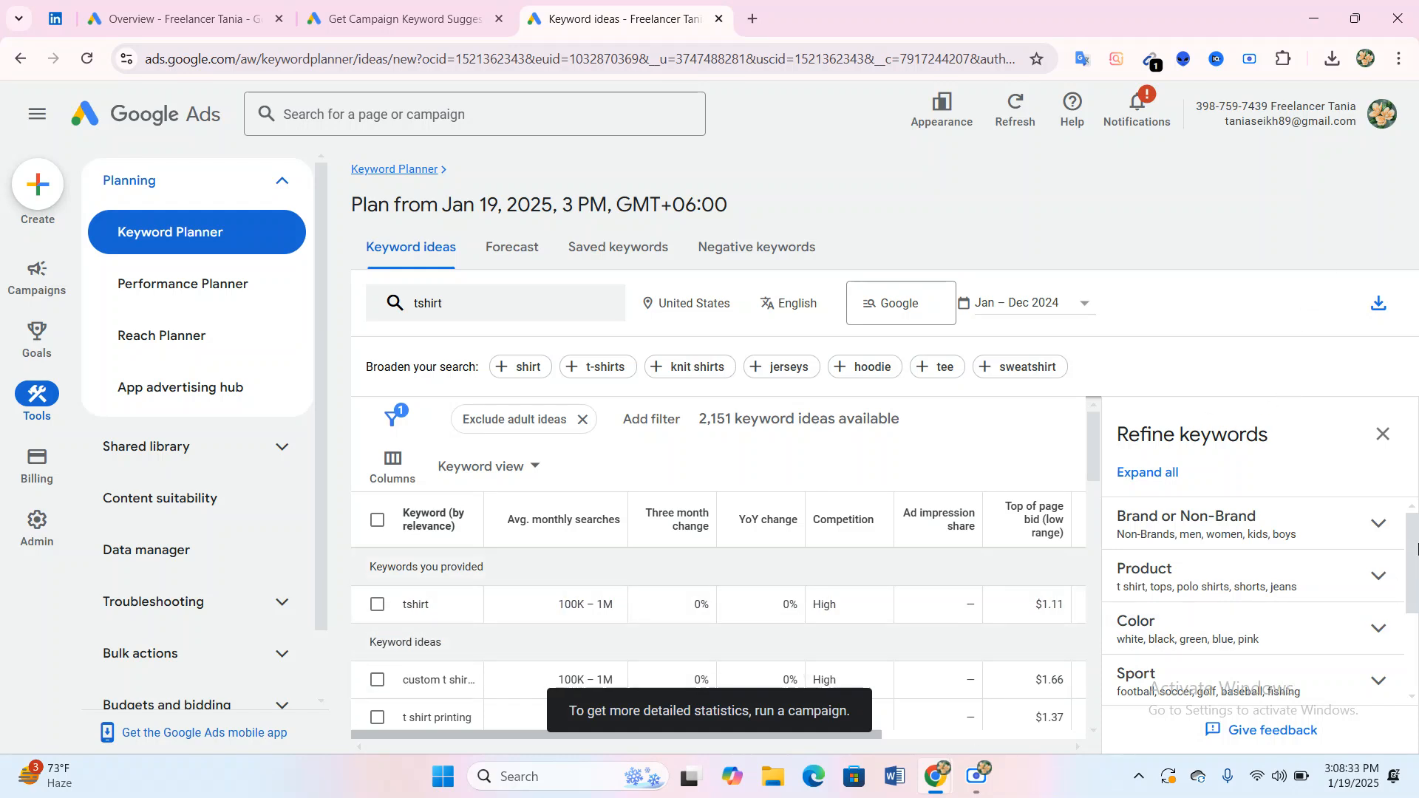
# Examine the keyword ideas table, including average monthly searches, competition and the low and high top-of-page bids.
pyautogui.moveTo(1417, 549); pyautogui.dragTo(1116, 564)
pyautogui.scroll(-1, 566, 551)
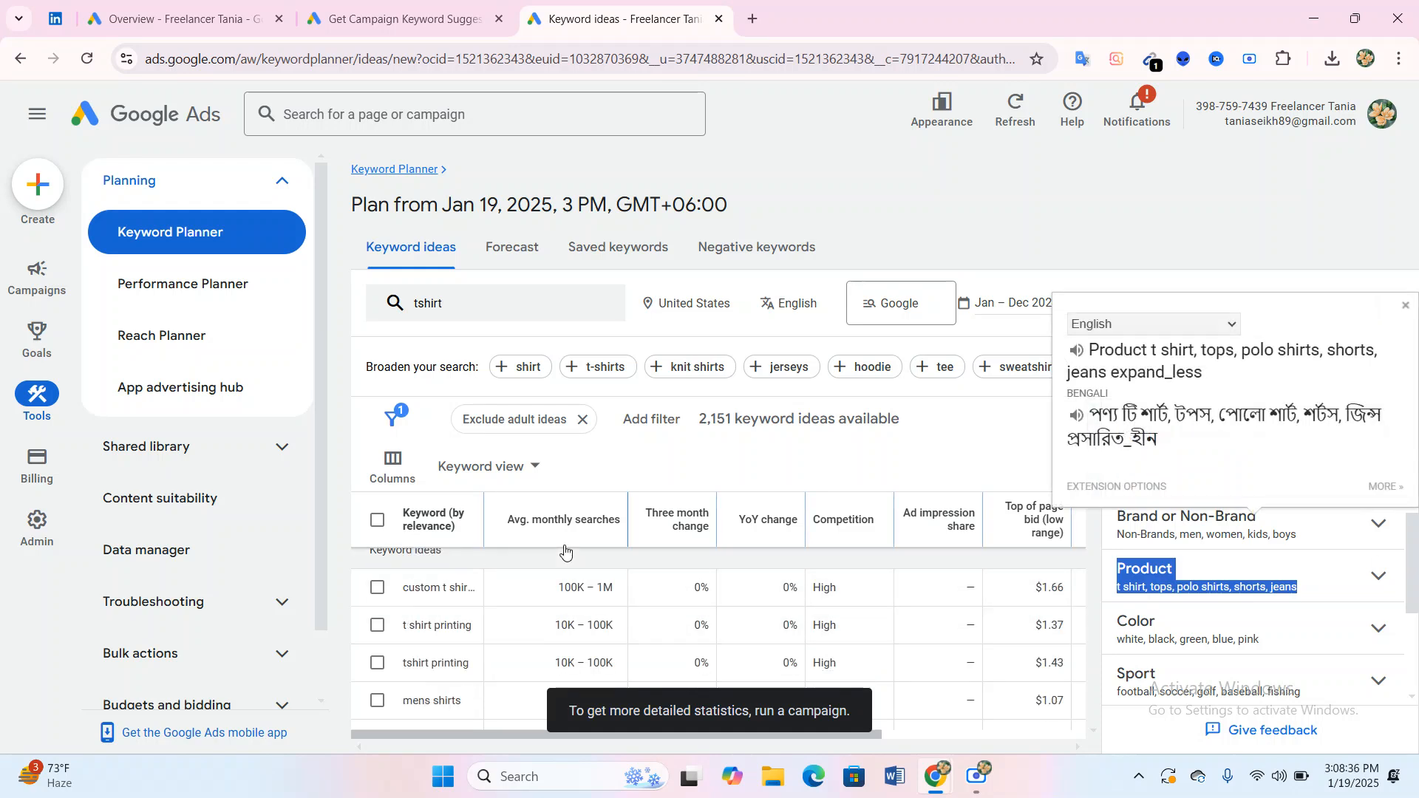
pyautogui.scroll(-4, 518, 614)
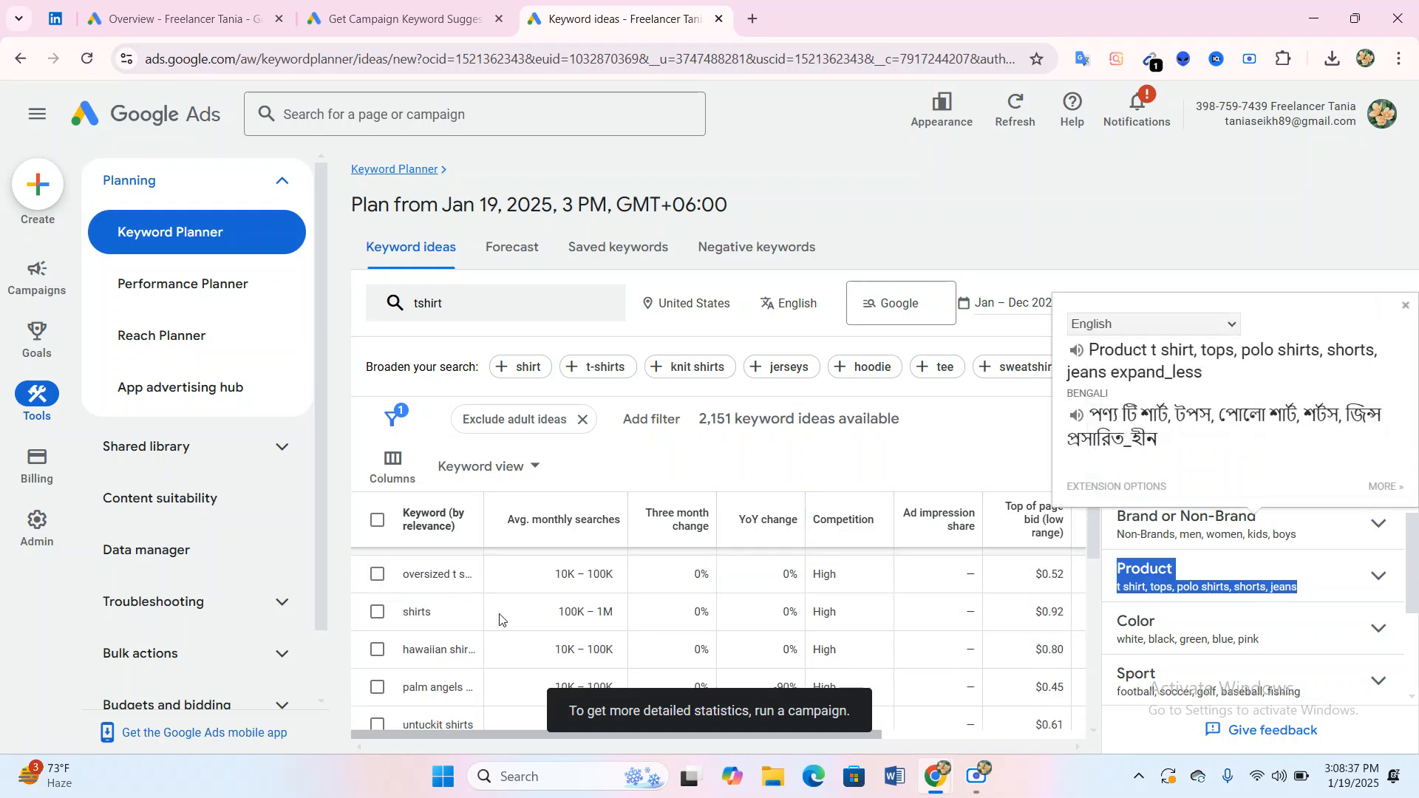
pyautogui.scroll(2, 500, 619)
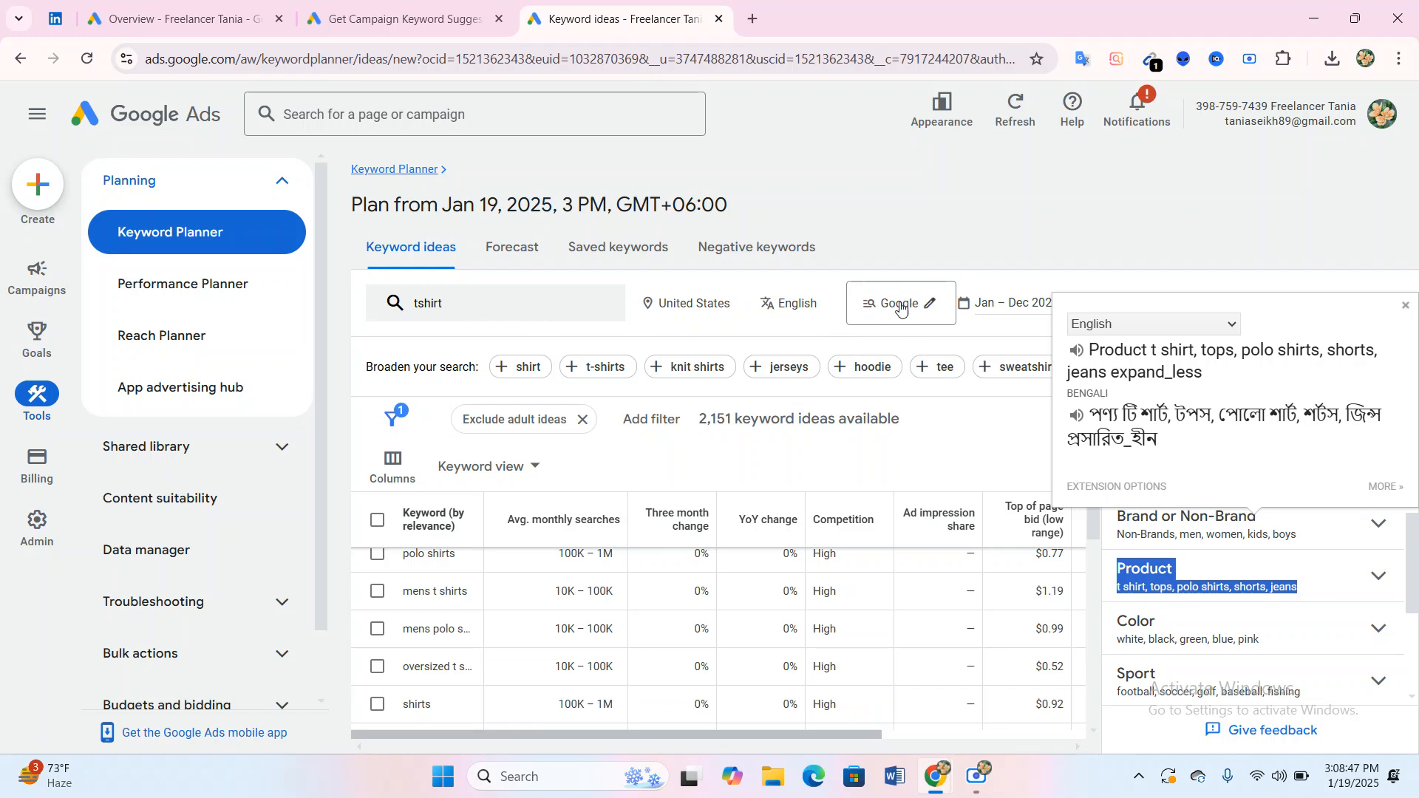
pyautogui.click(1407, 307)
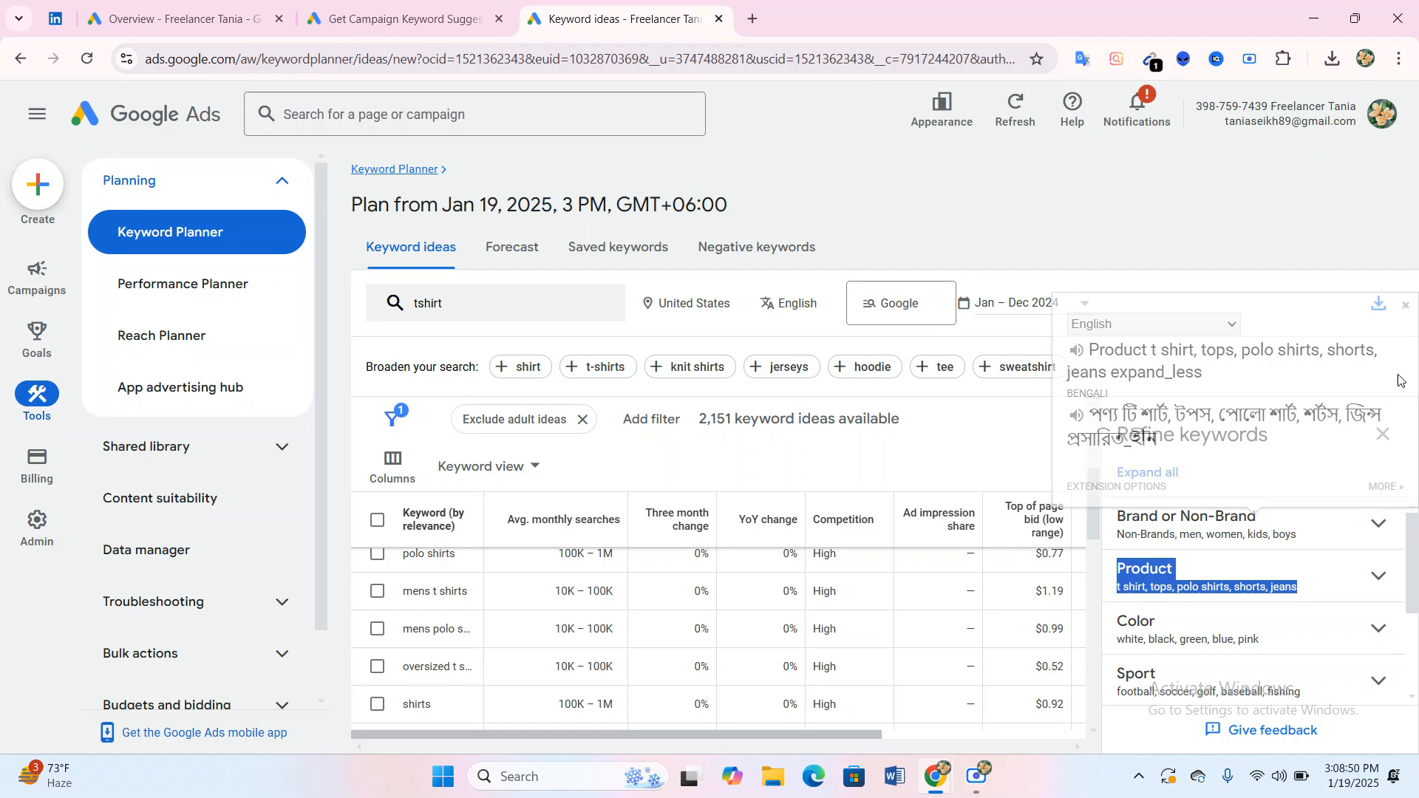
pyautogui.scroll(3, 478, 625)
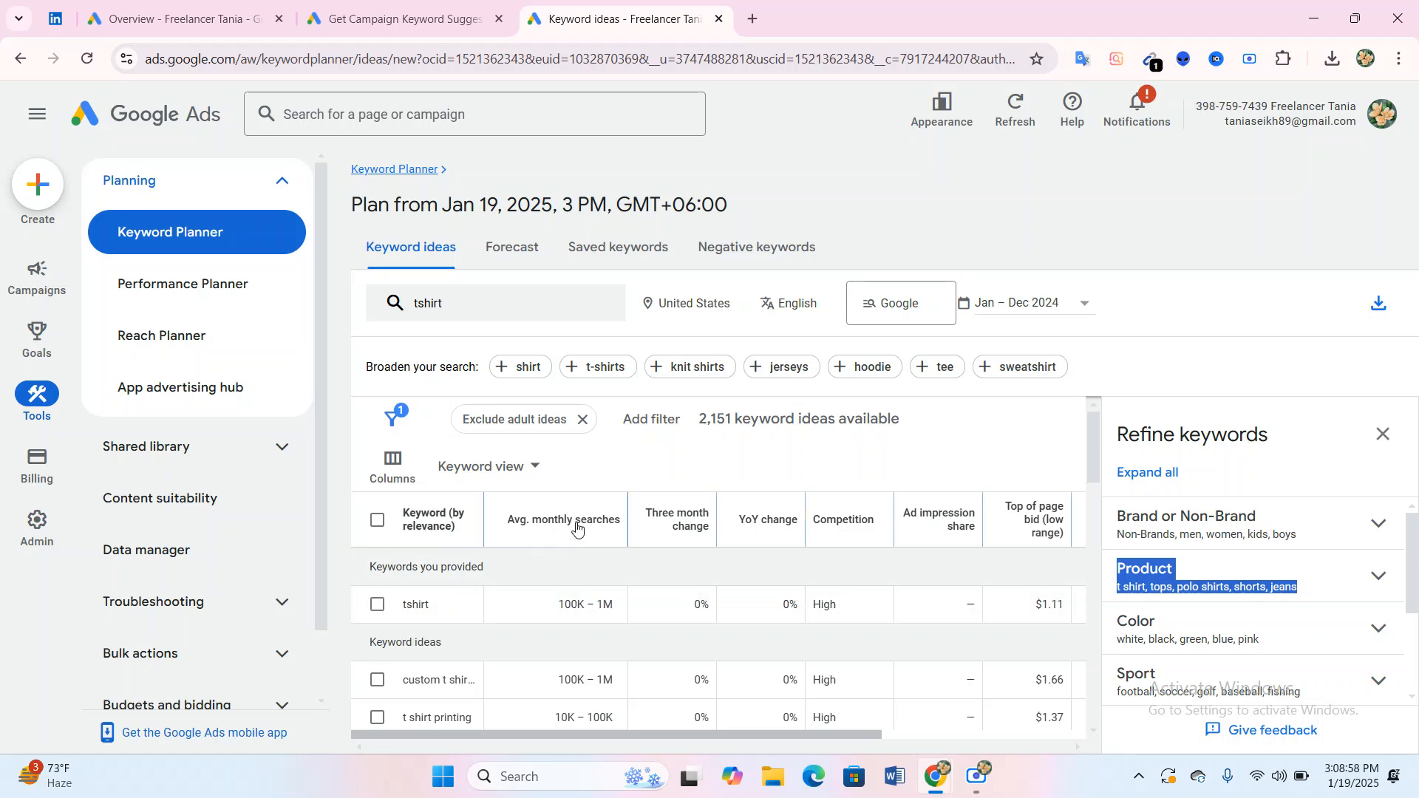
pyautogui.moveTo(532, 526)
pyautogui.moveTo(575, 531)
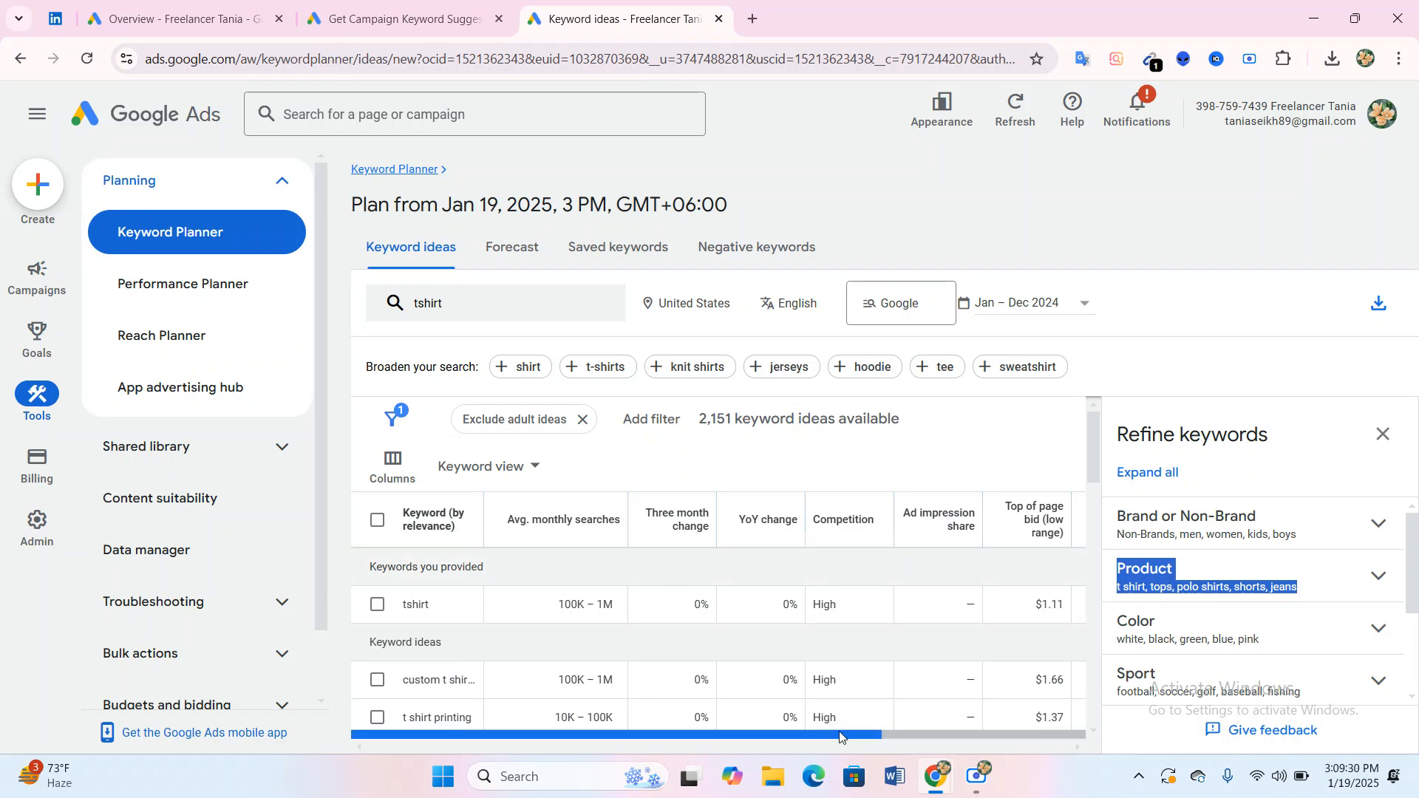
pyautogui.moveTo(837, 734); pyautogui.dragTo(985, 702)
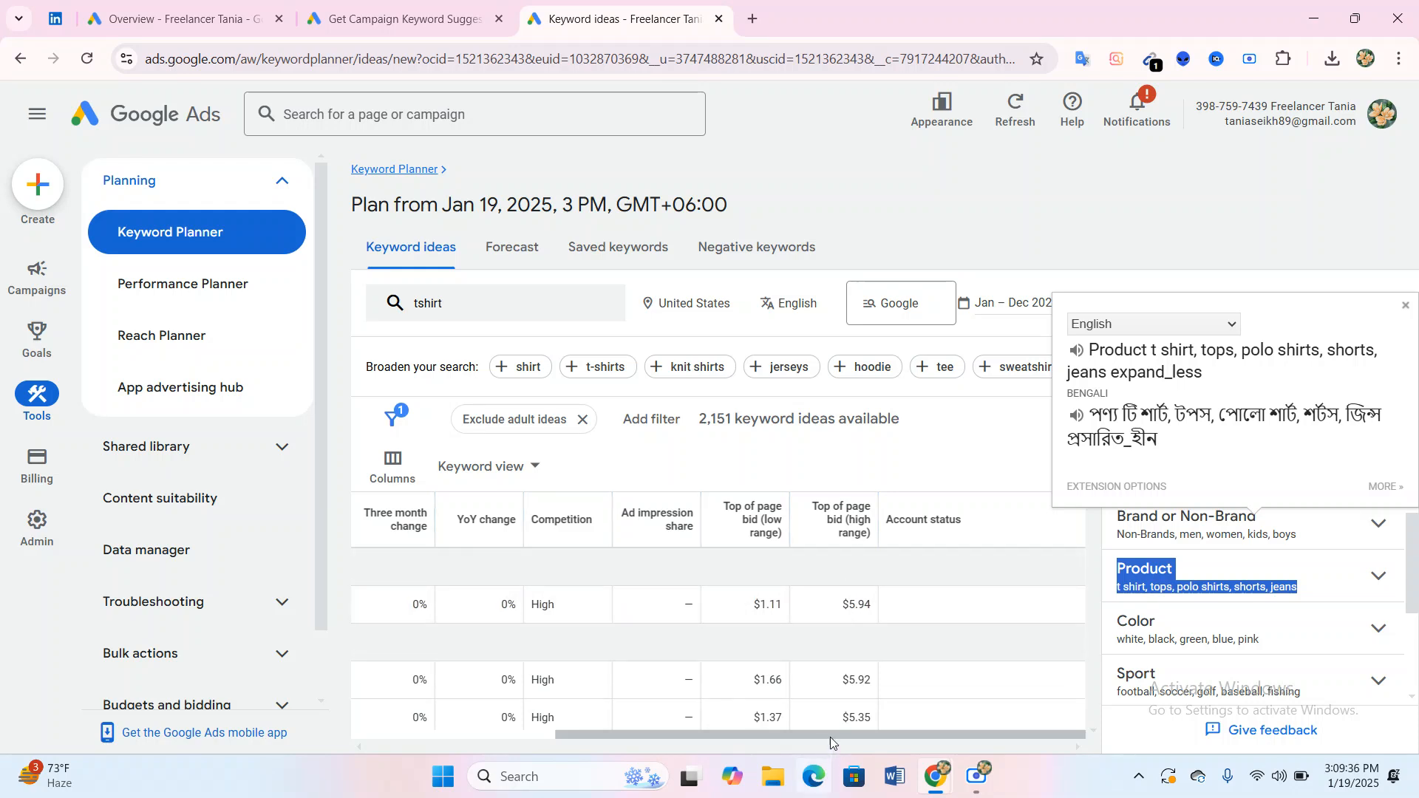
pyautogui.moveTo(822, 737); pyautogui.dragTo(893, 739)
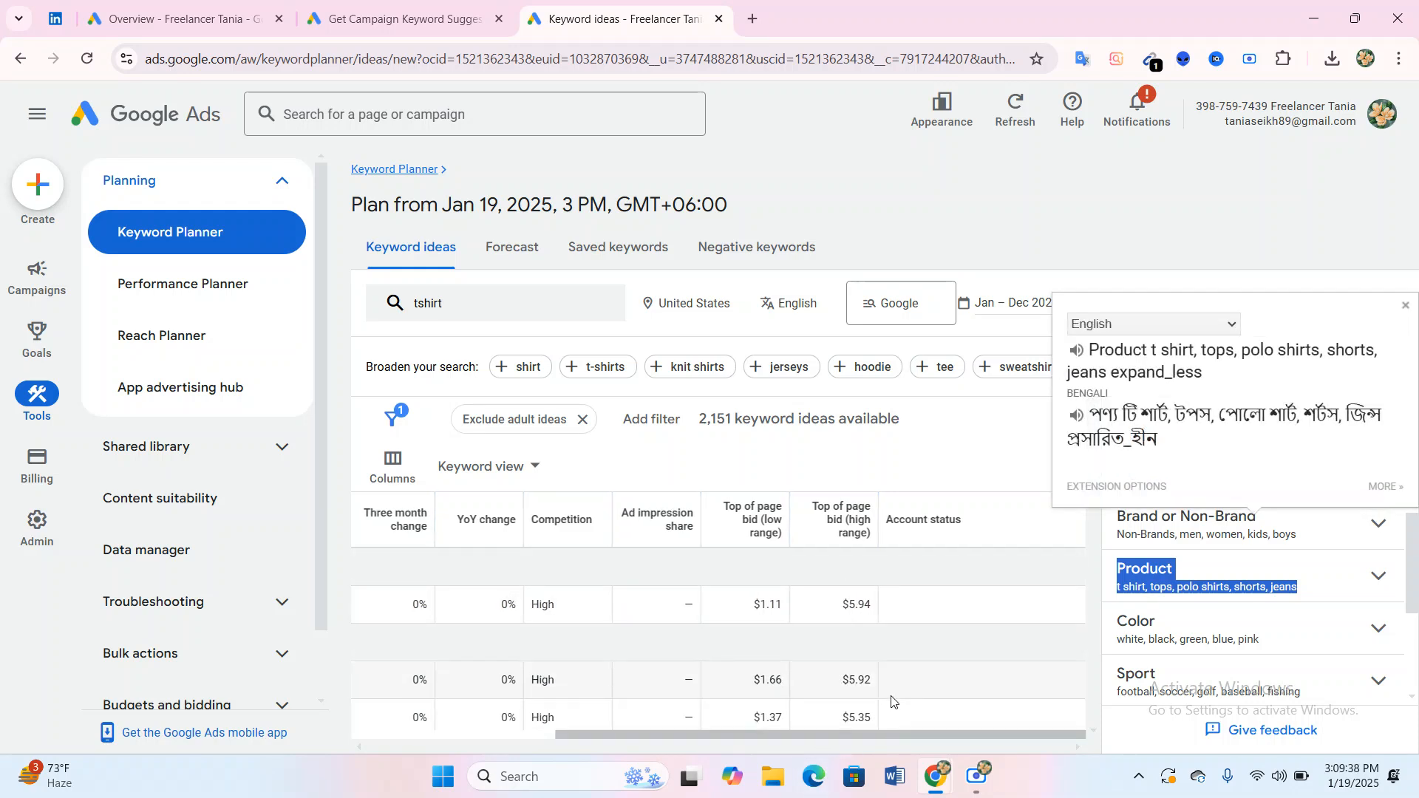
# Switch to the desktop, create a new Microsoft Excel worksheet there and open it, dismissing the Office activation wizard.
pyautogui.click(1310, 22)
pyautogui.click(1020, 35)
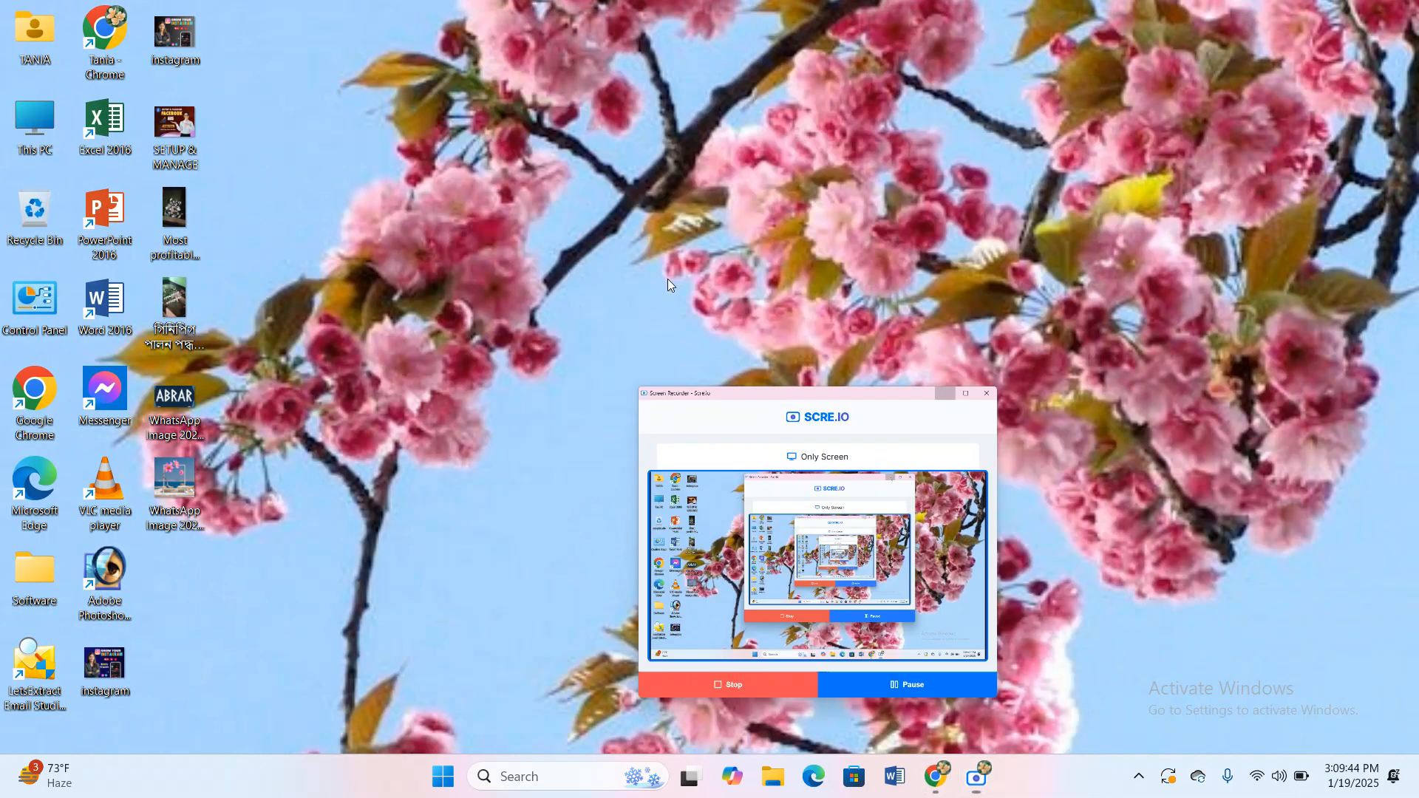
pyautogui.rightClick(580, 562)
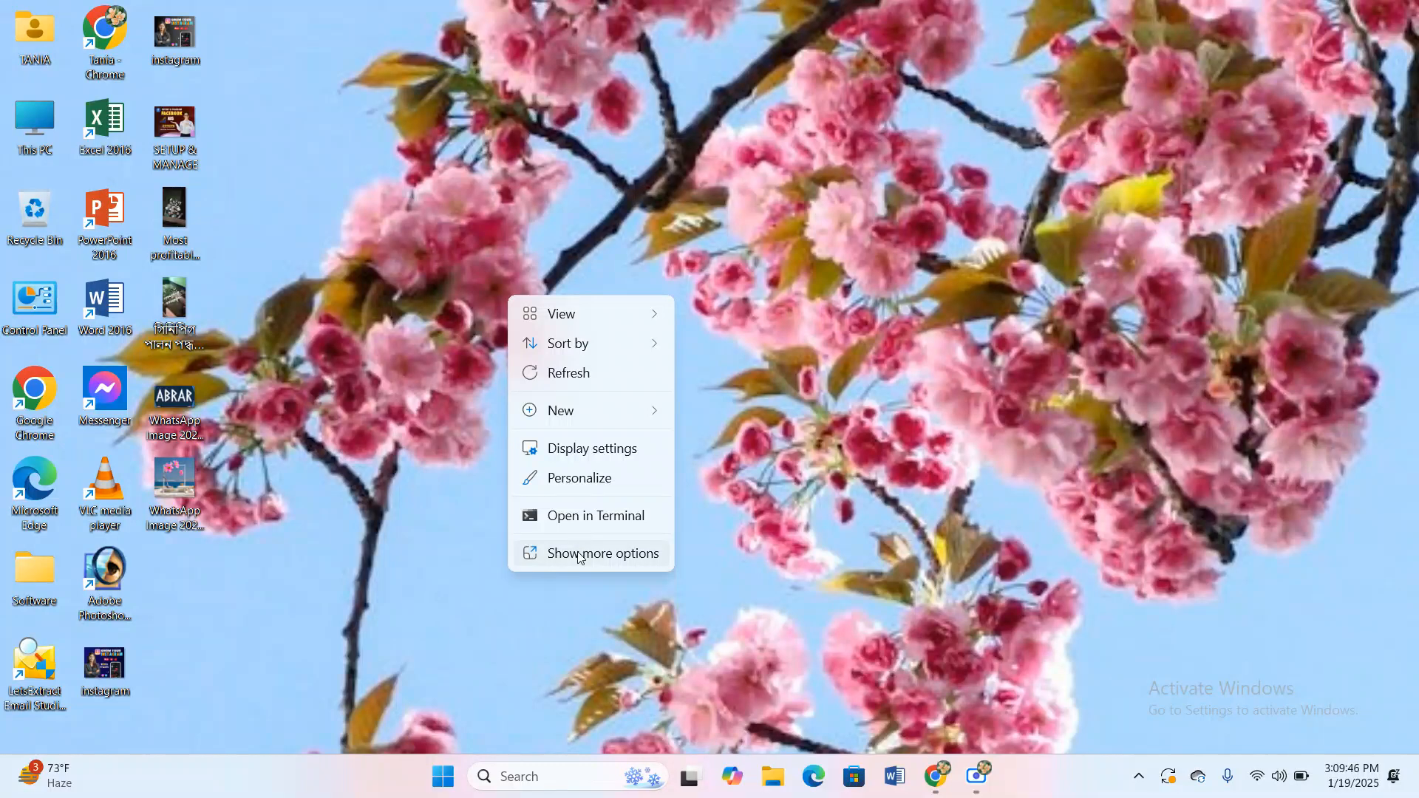
pyautogui.click(581, 554)
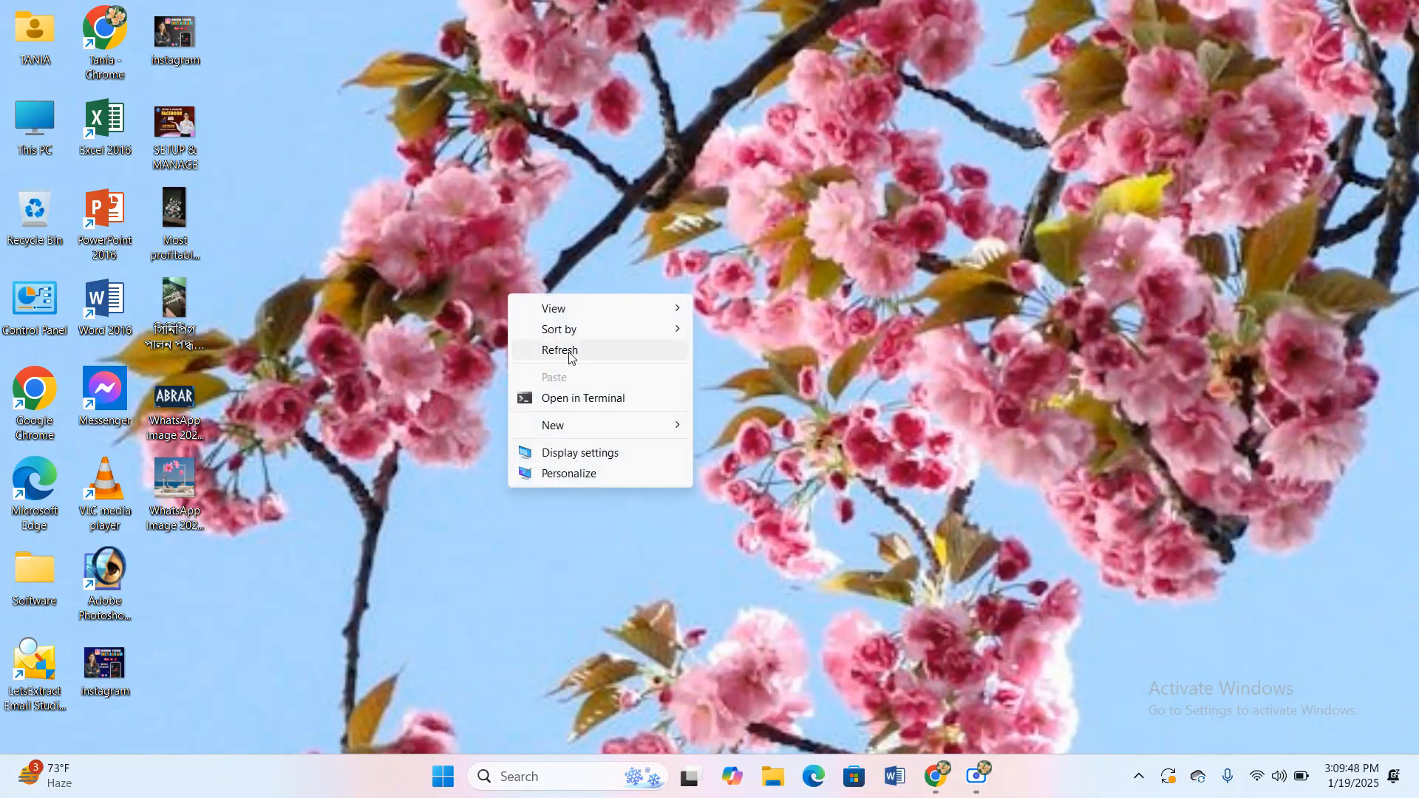
pyautogui.moveTo(621, 433)
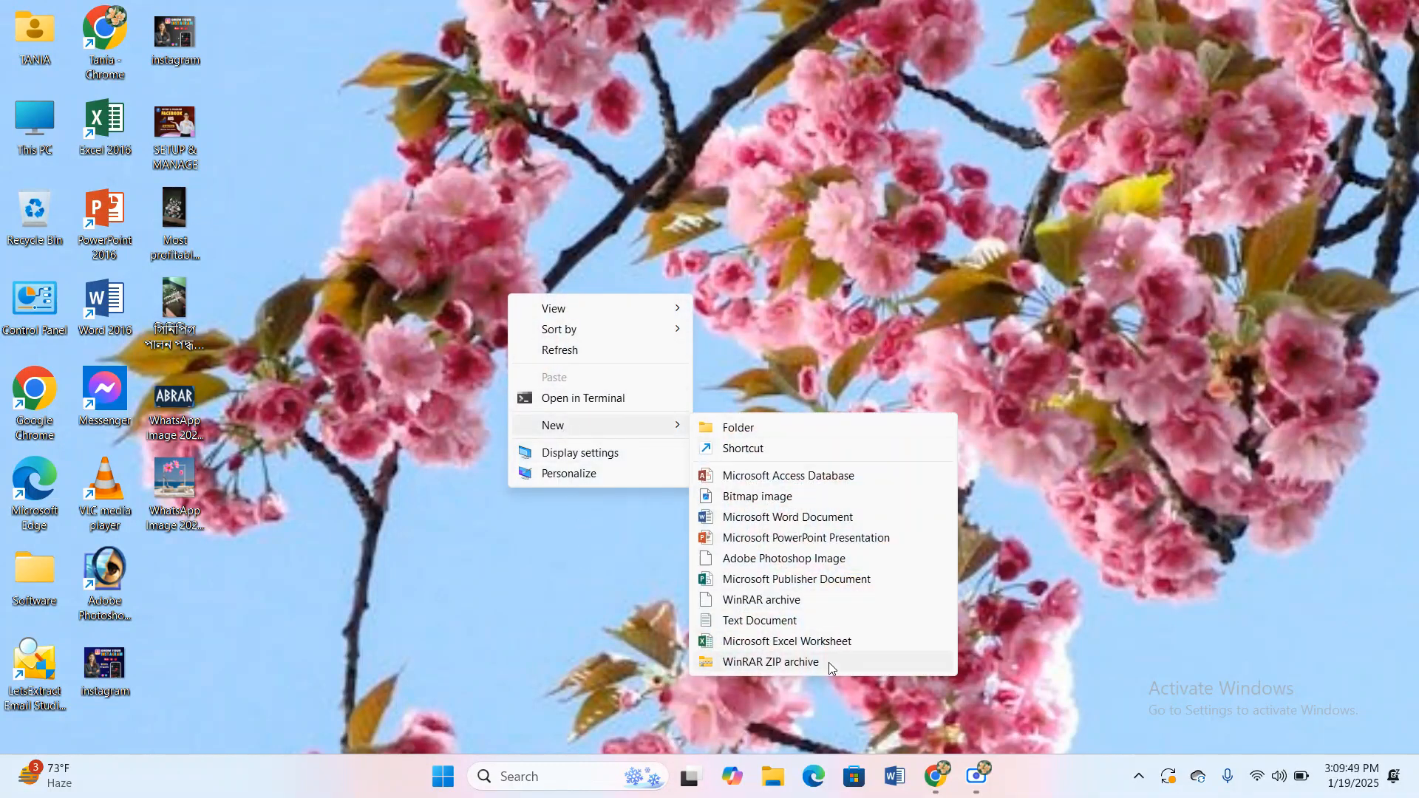
pyautogui.click(788, 641)
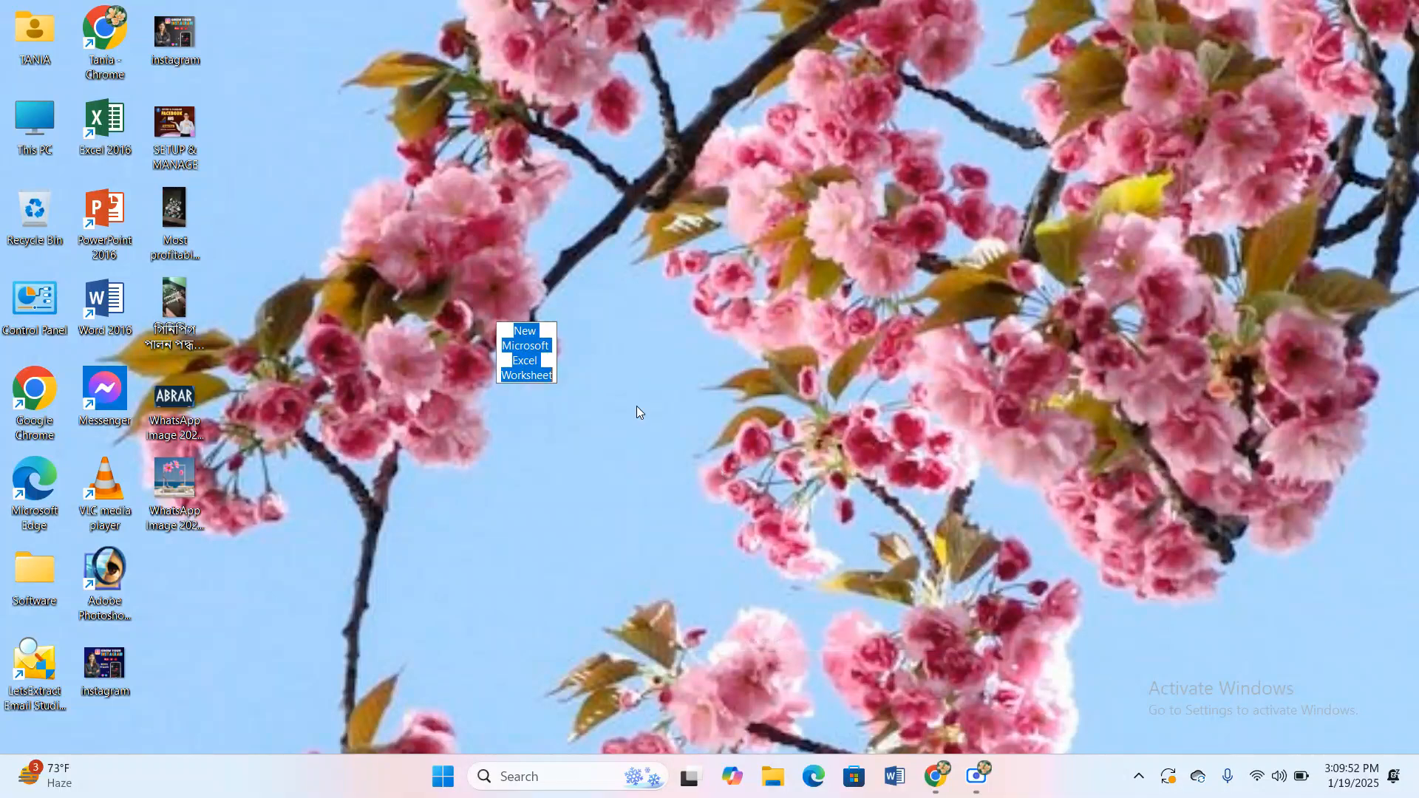
pyautogui.doubleClick(535, 336)
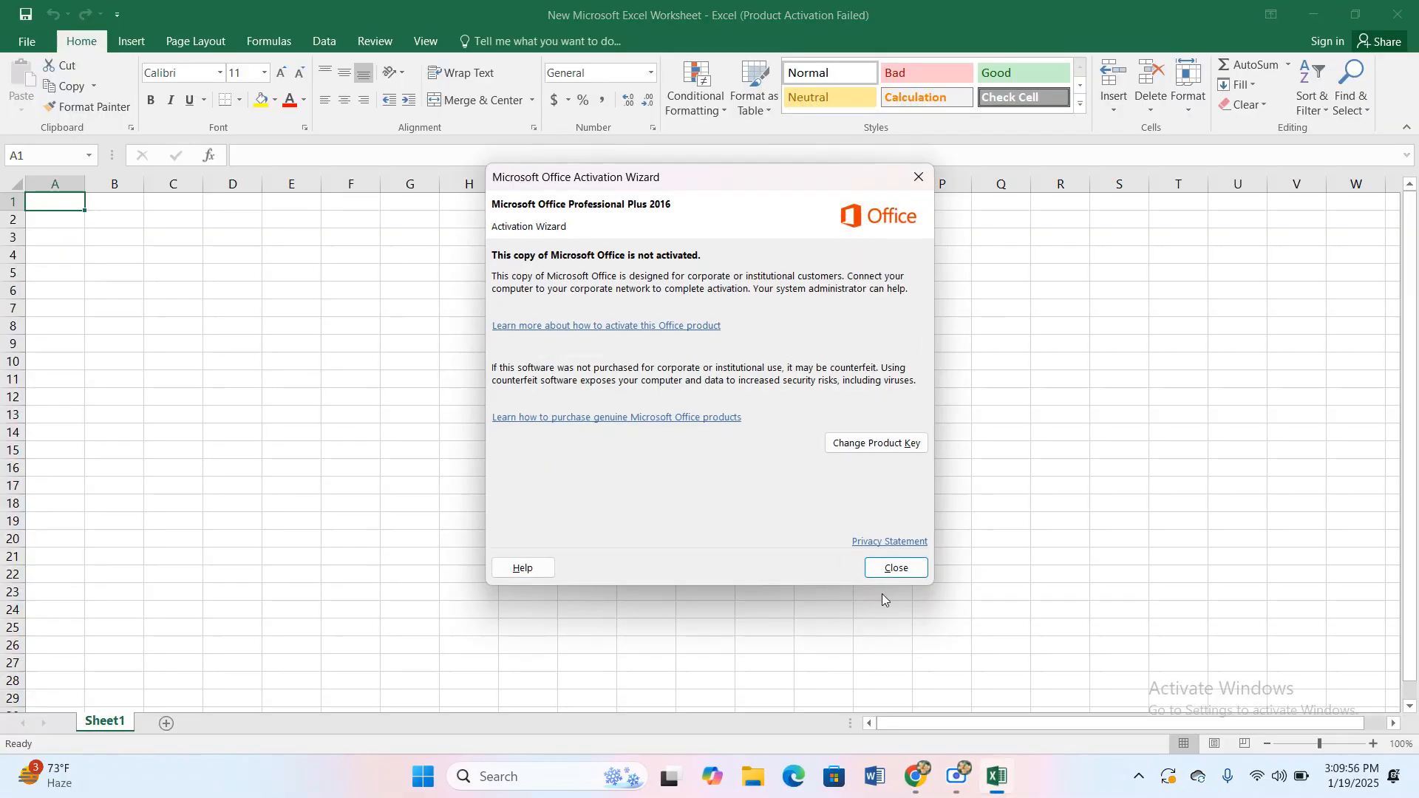
pyautogui.click(900, 570)
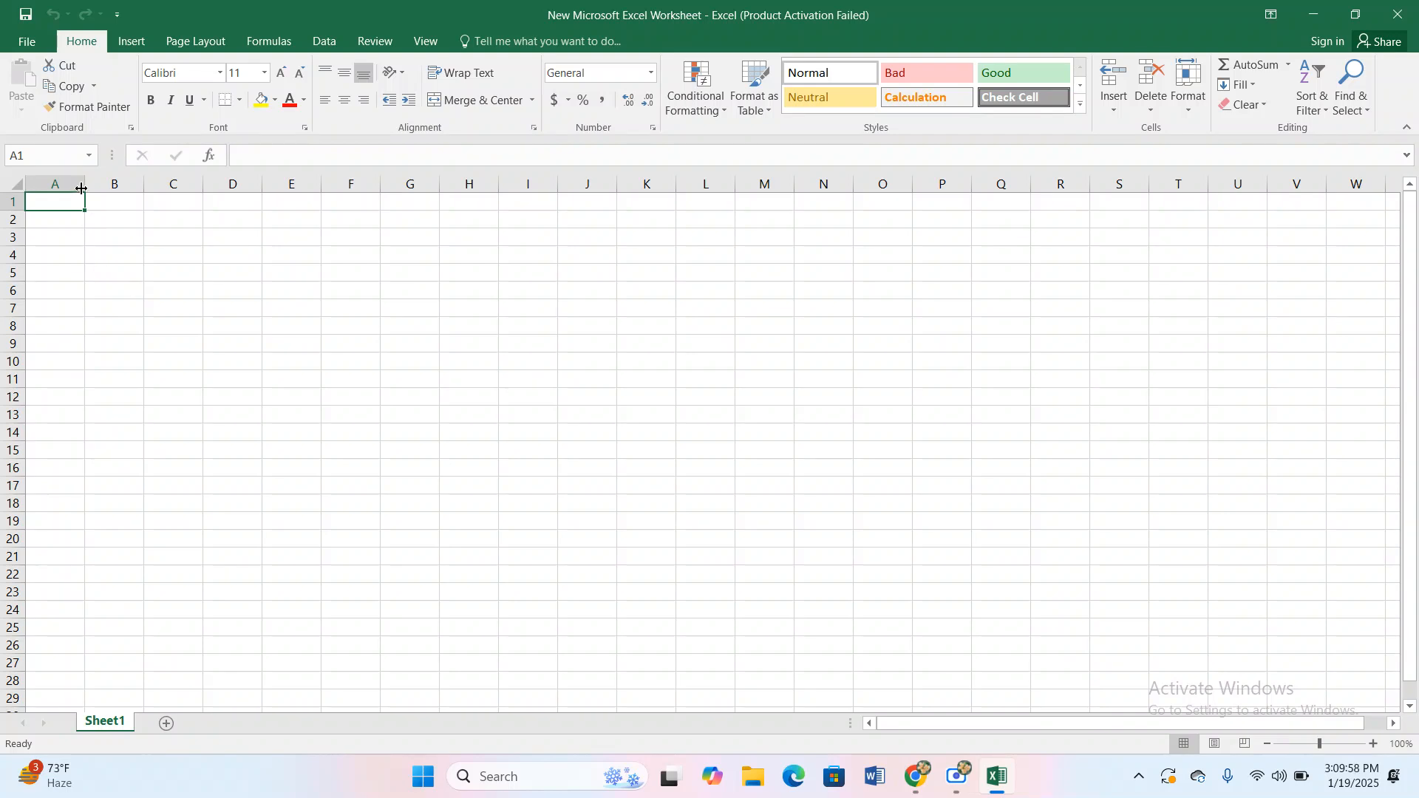
# Widen columns A to E and enter the header "Keyword Name" in cell A1.
pyautogui.moveTo(86, 188); pyautogui.dragTo(788, 186)
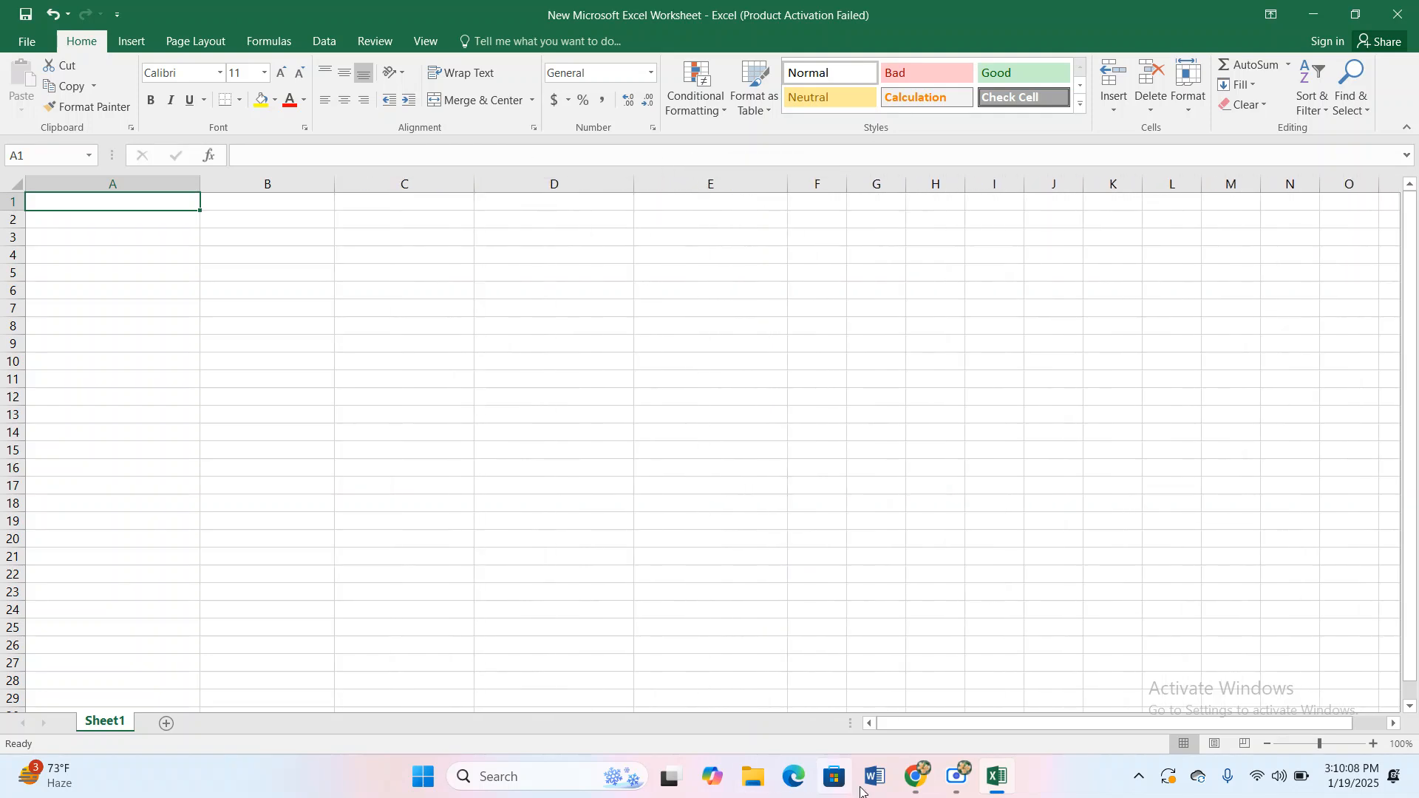
pyautogui.click(911, 783)
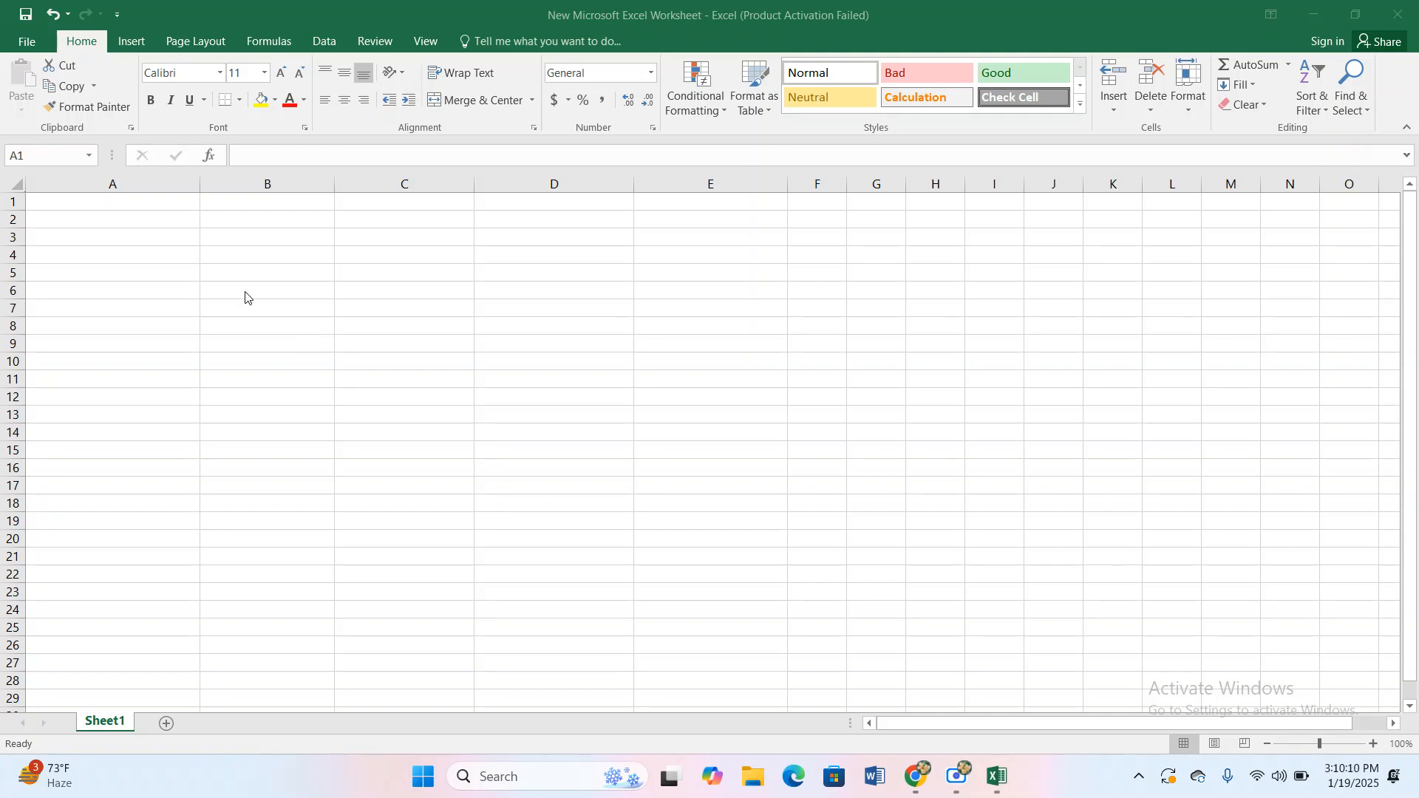
pyautogui.click(104, 207)
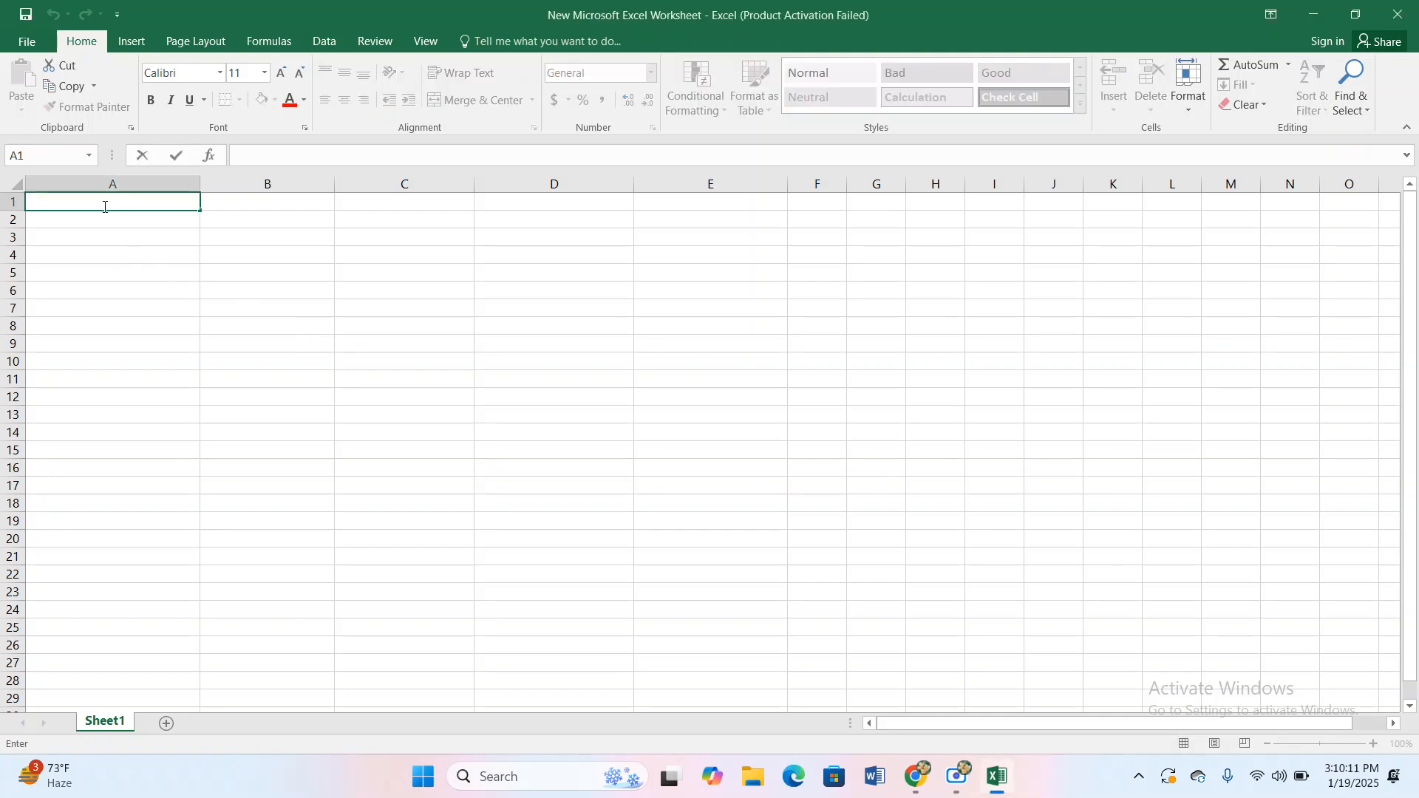
pyautogui.write('Keyword Name')
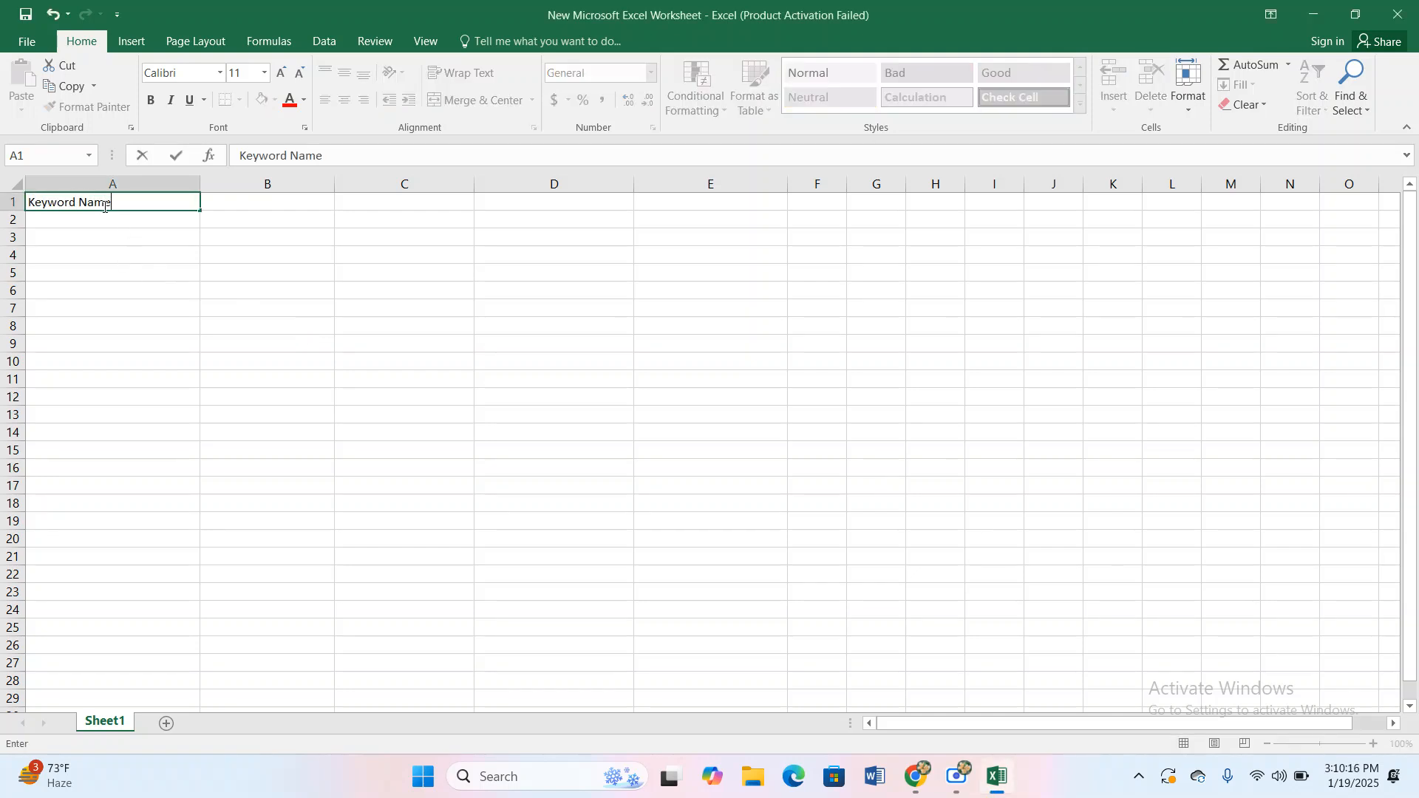
pyautogui.click(283, 208)
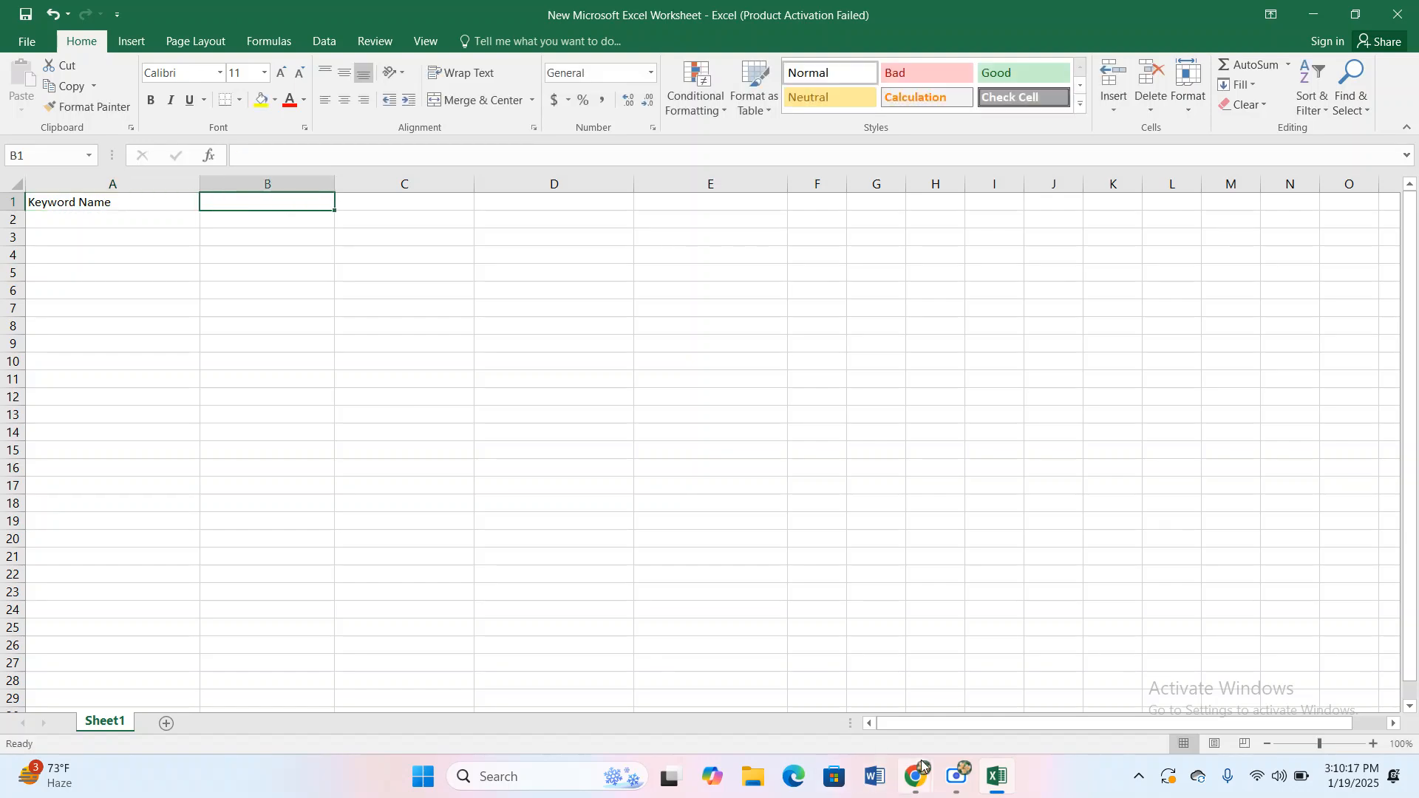
# Switch to Keyword Planner in Chrome, sort the keyword ideas by average monthly searches in ascending order and select all rows on the page.
pyautogui.click(869, 613)
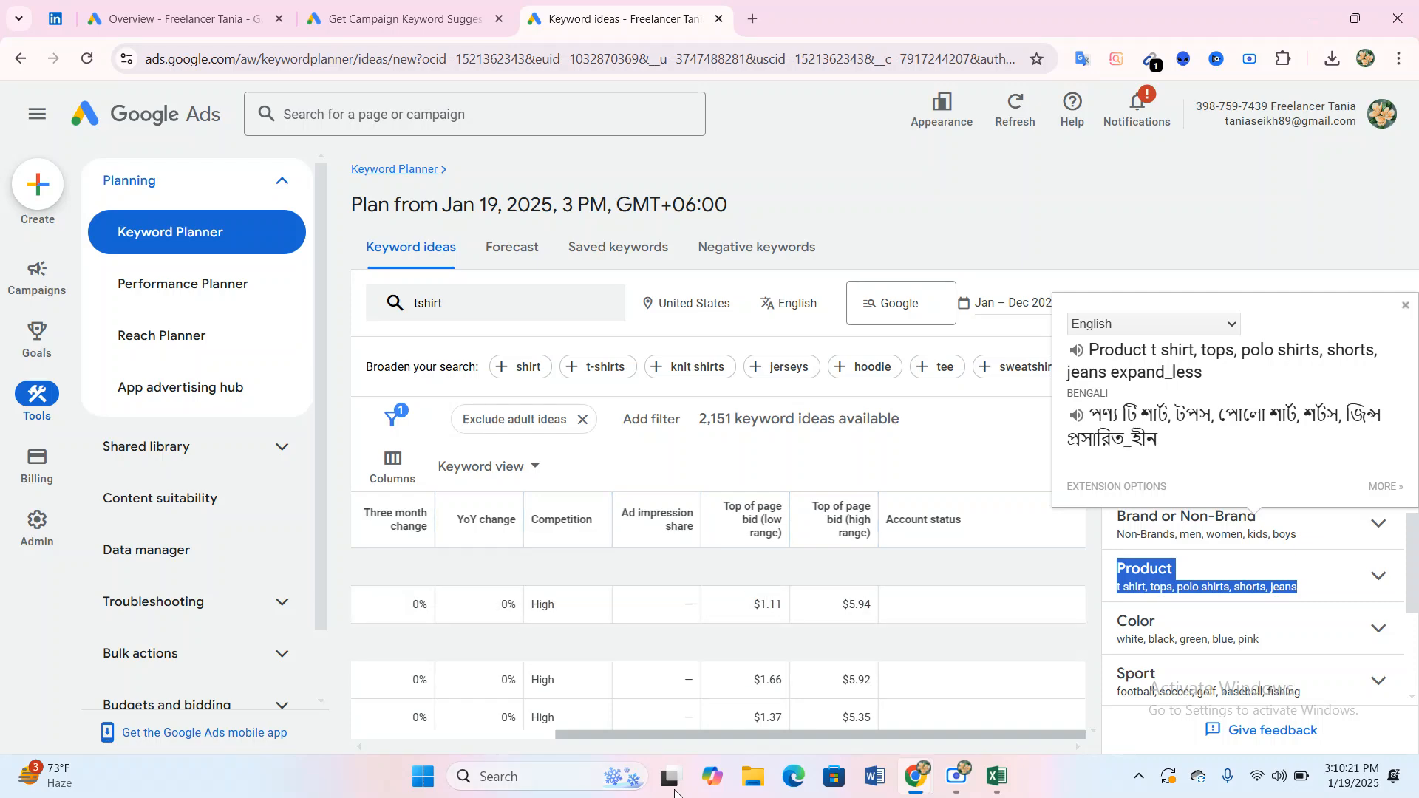
pyautogui.click(535, 734)
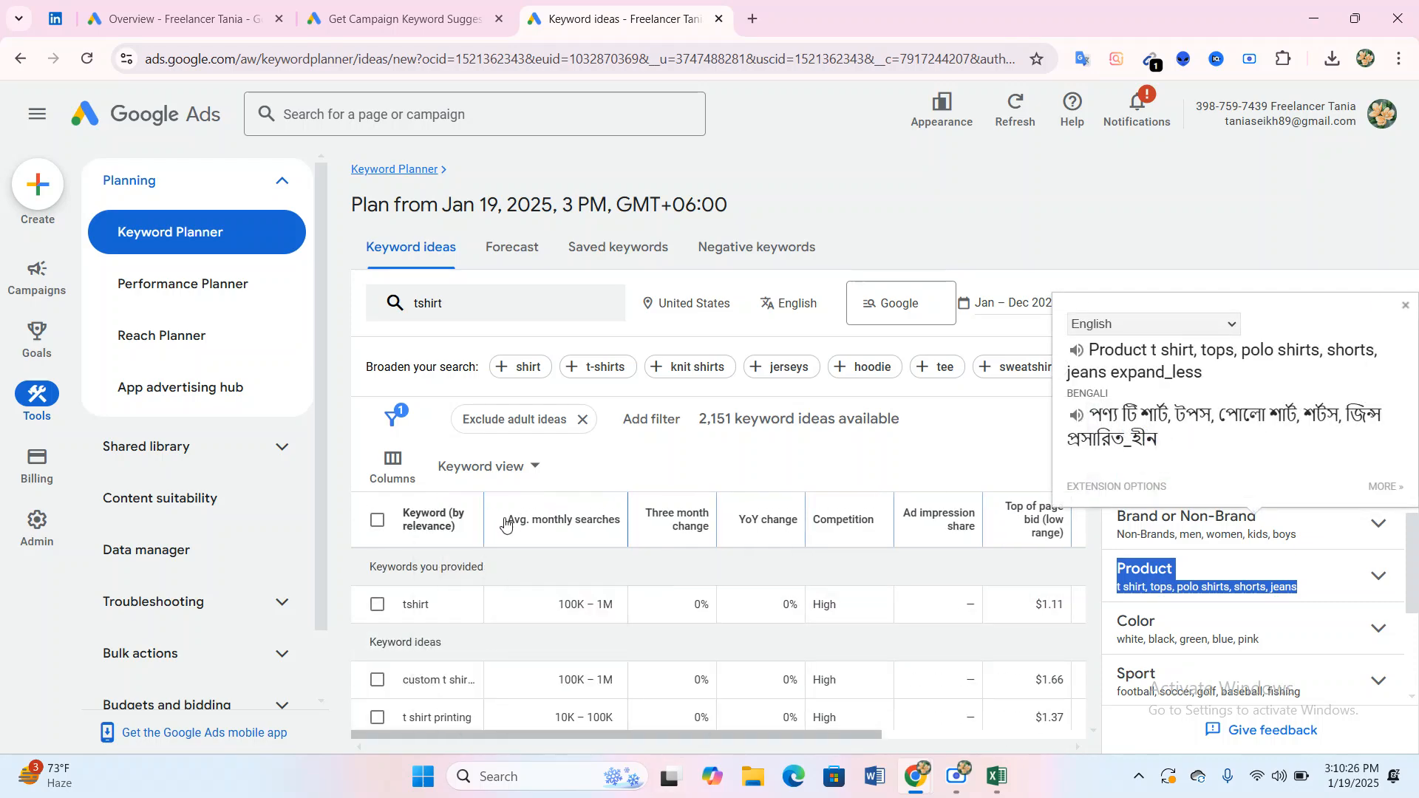
pyautogui.moveTo(507, 524); pyautogui.dragTo(605, 529)
pyautogui.click(603, 526)
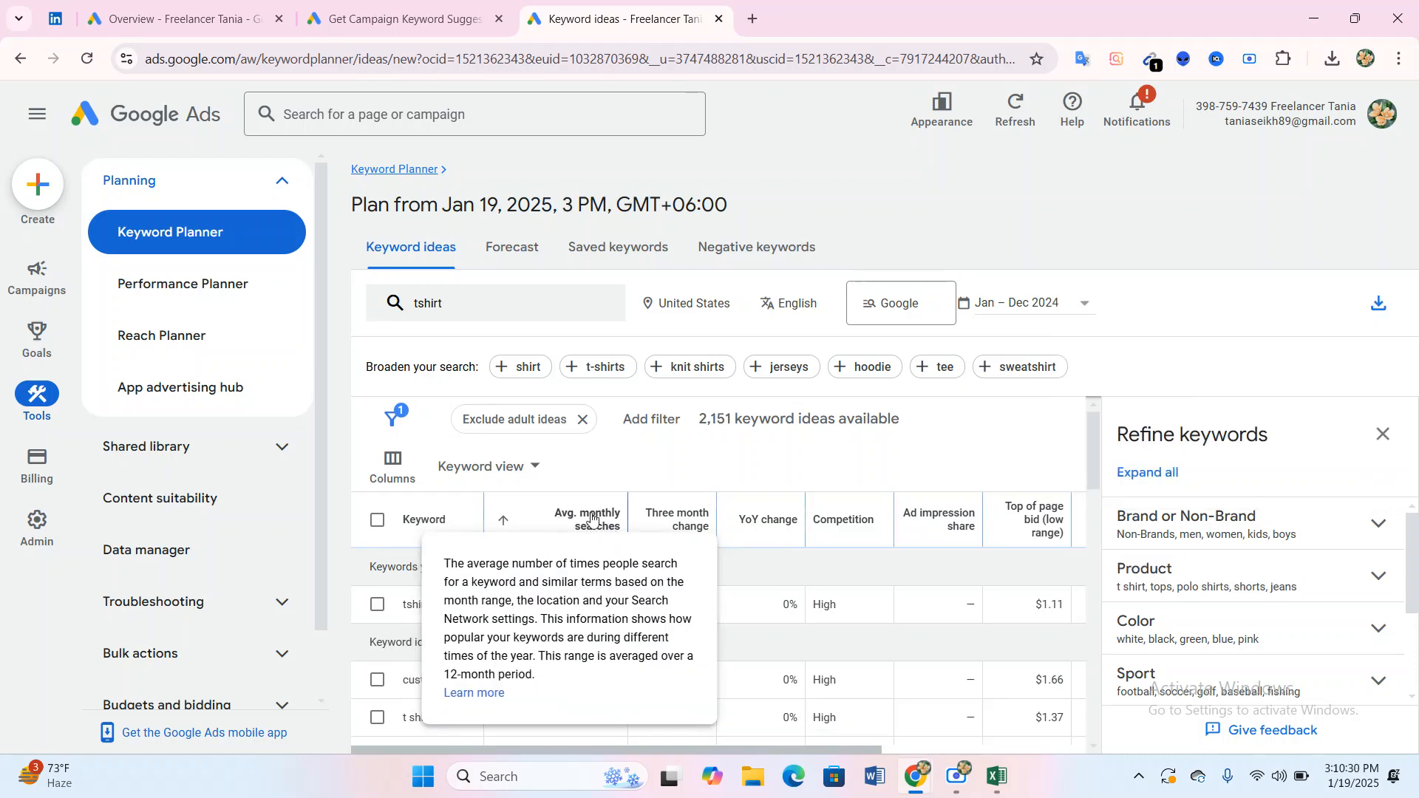
pyautogui.click(573, 527)
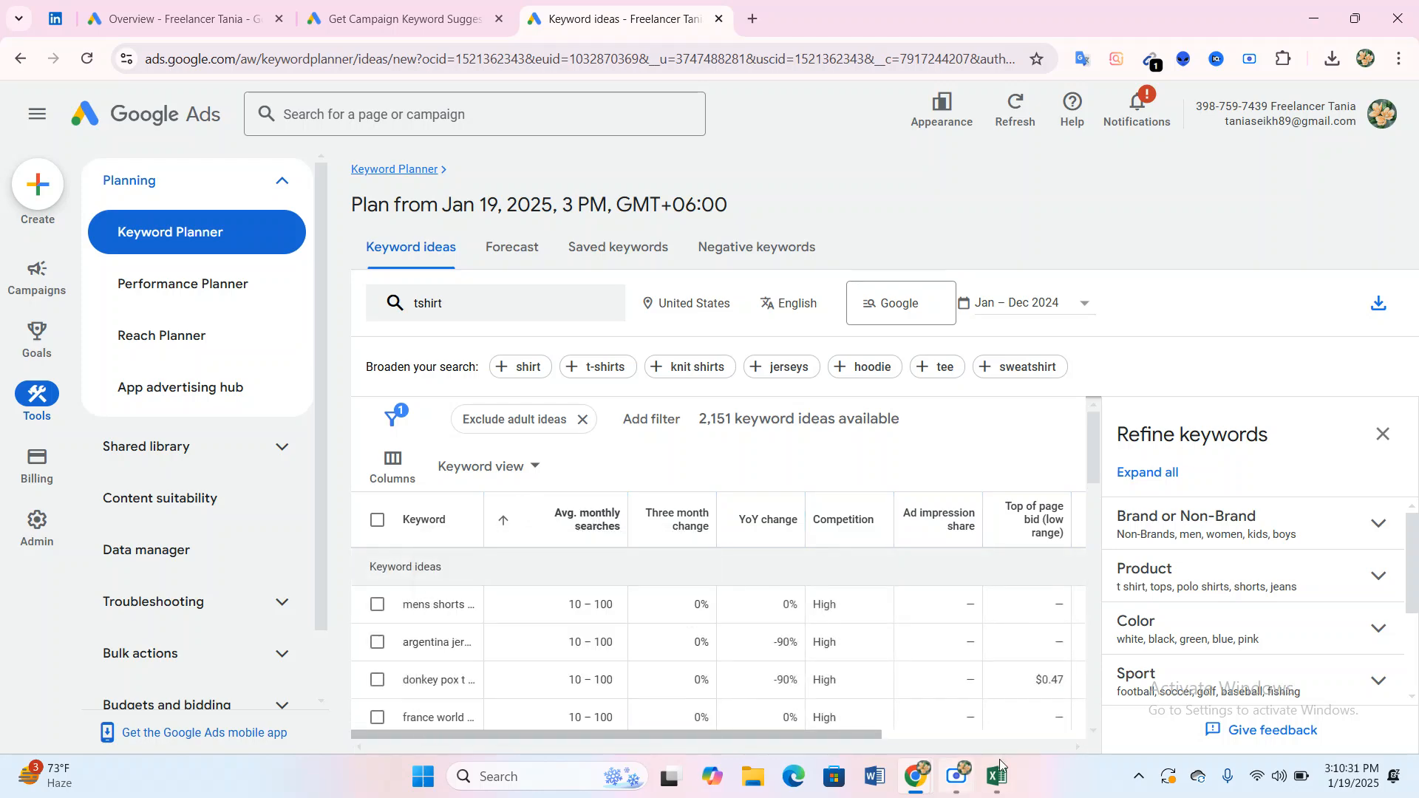
pyautogui.click(377, 520)
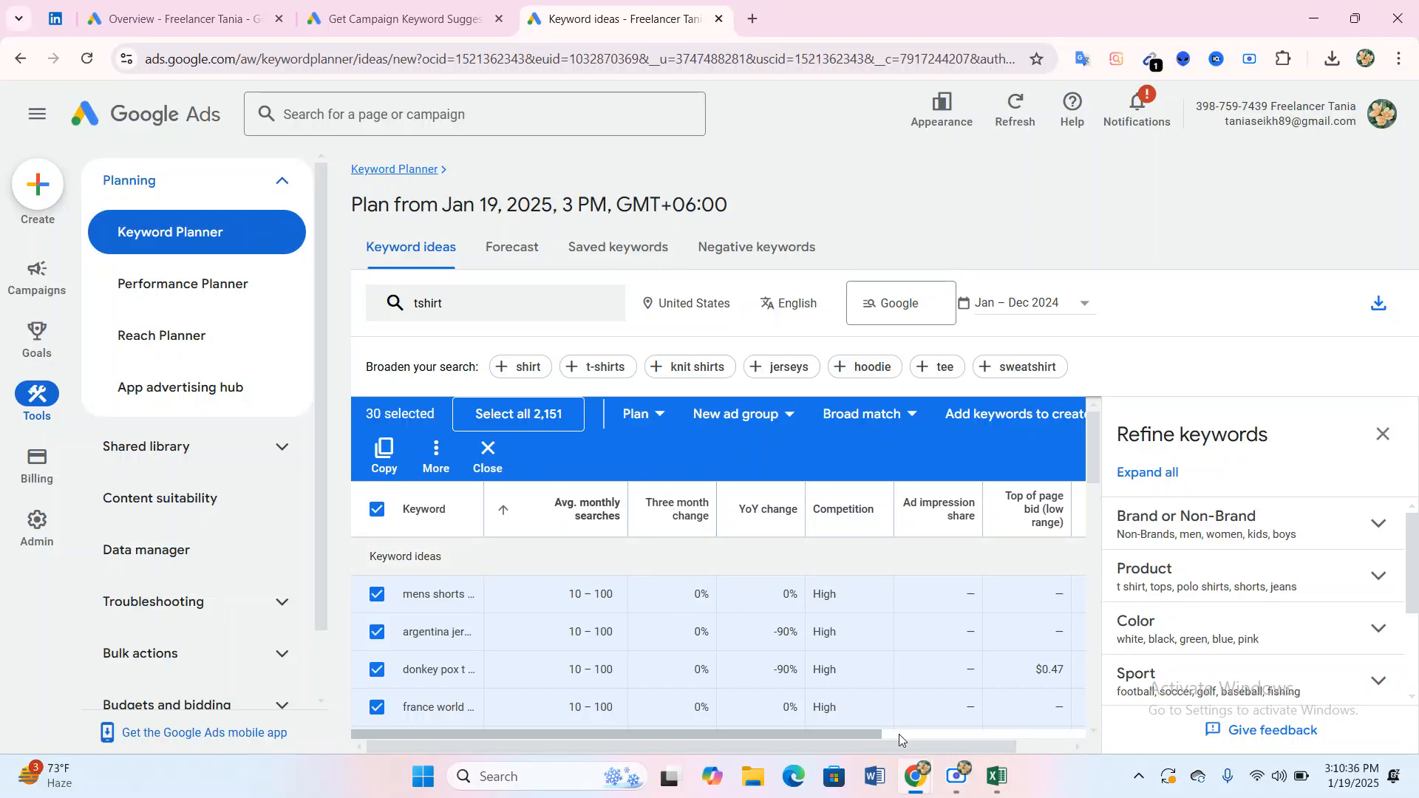
# Switch to the Excel worksheet and enter the header "Av Monthly Search" in cell B1.
pyautogui.click(997, 776)
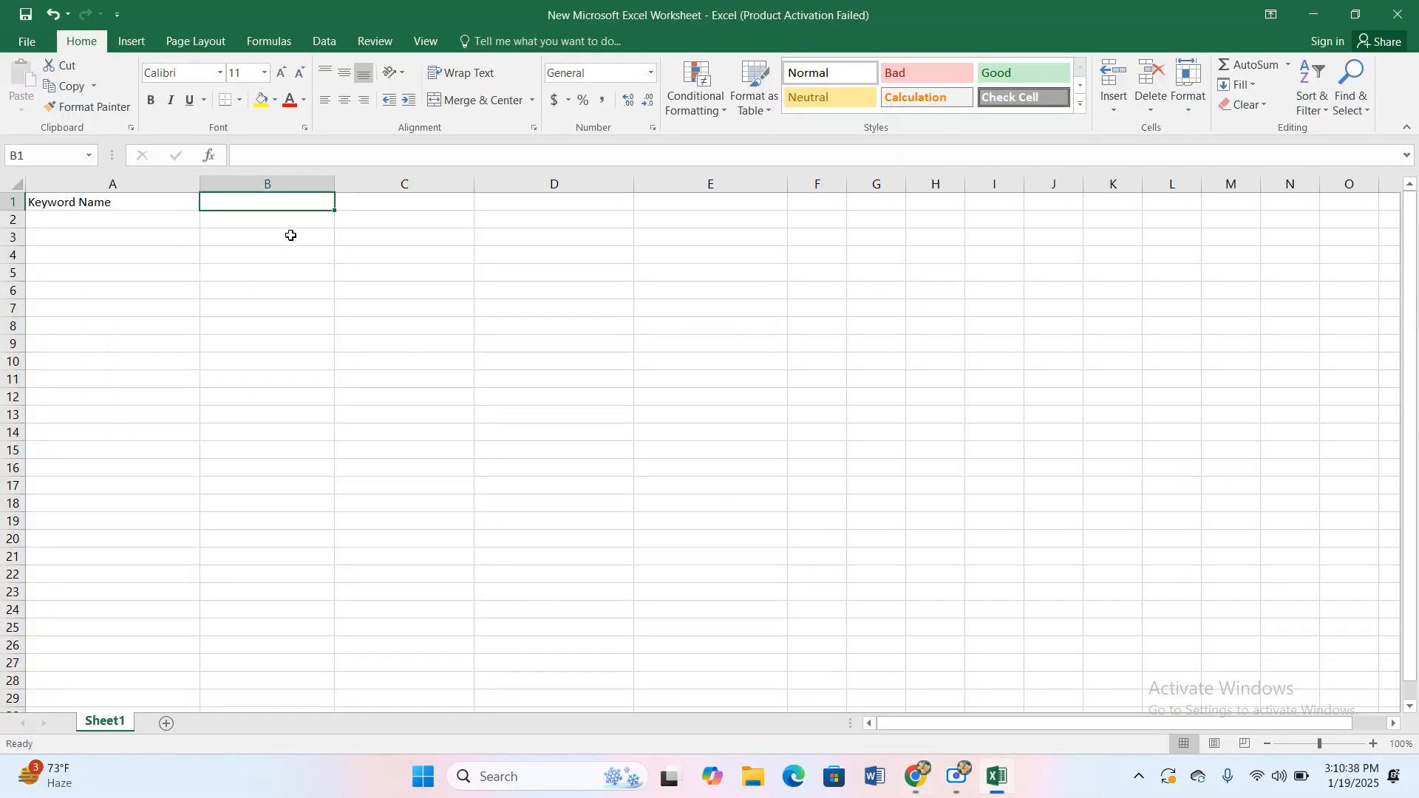
pyautogui.write('Av')
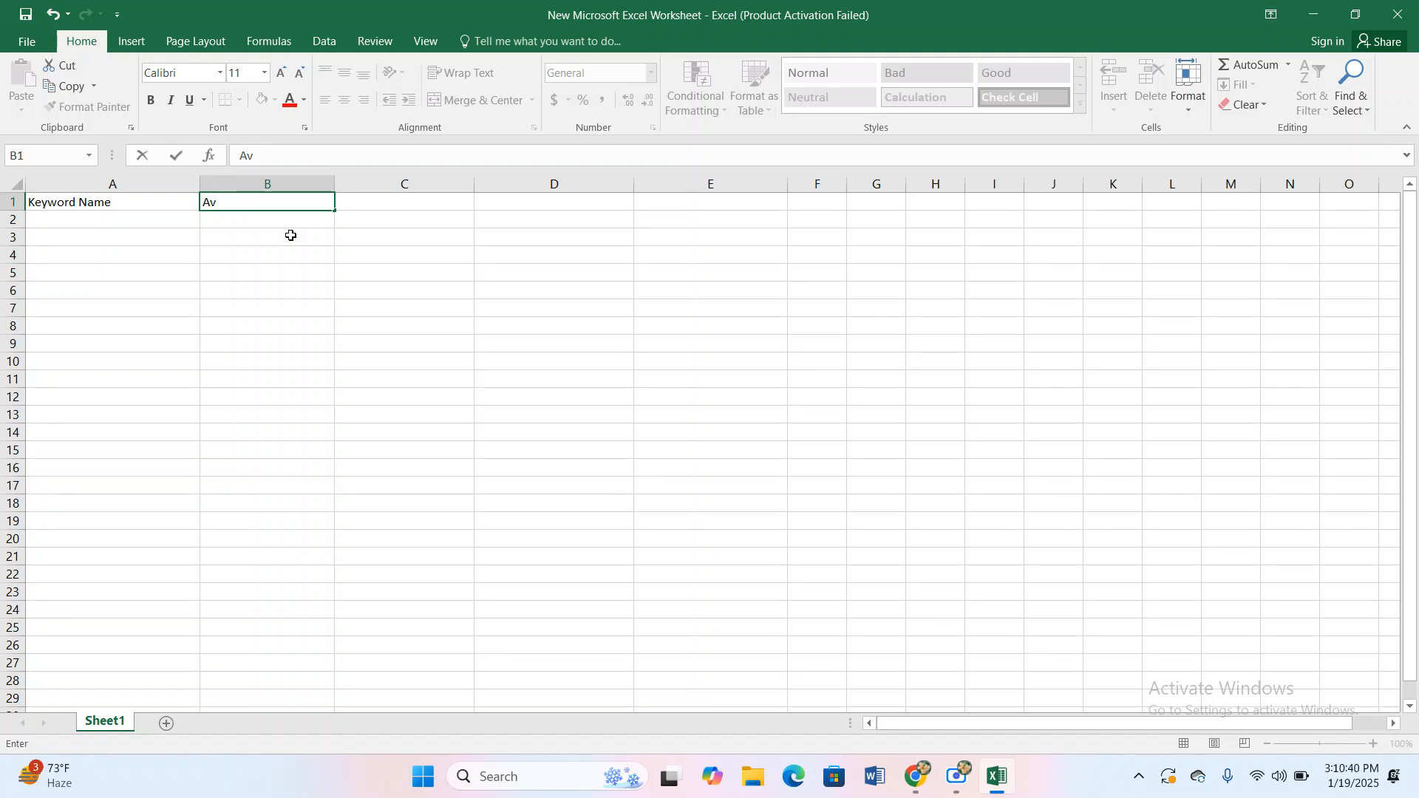
pyautogui.write(' Monthly Search')
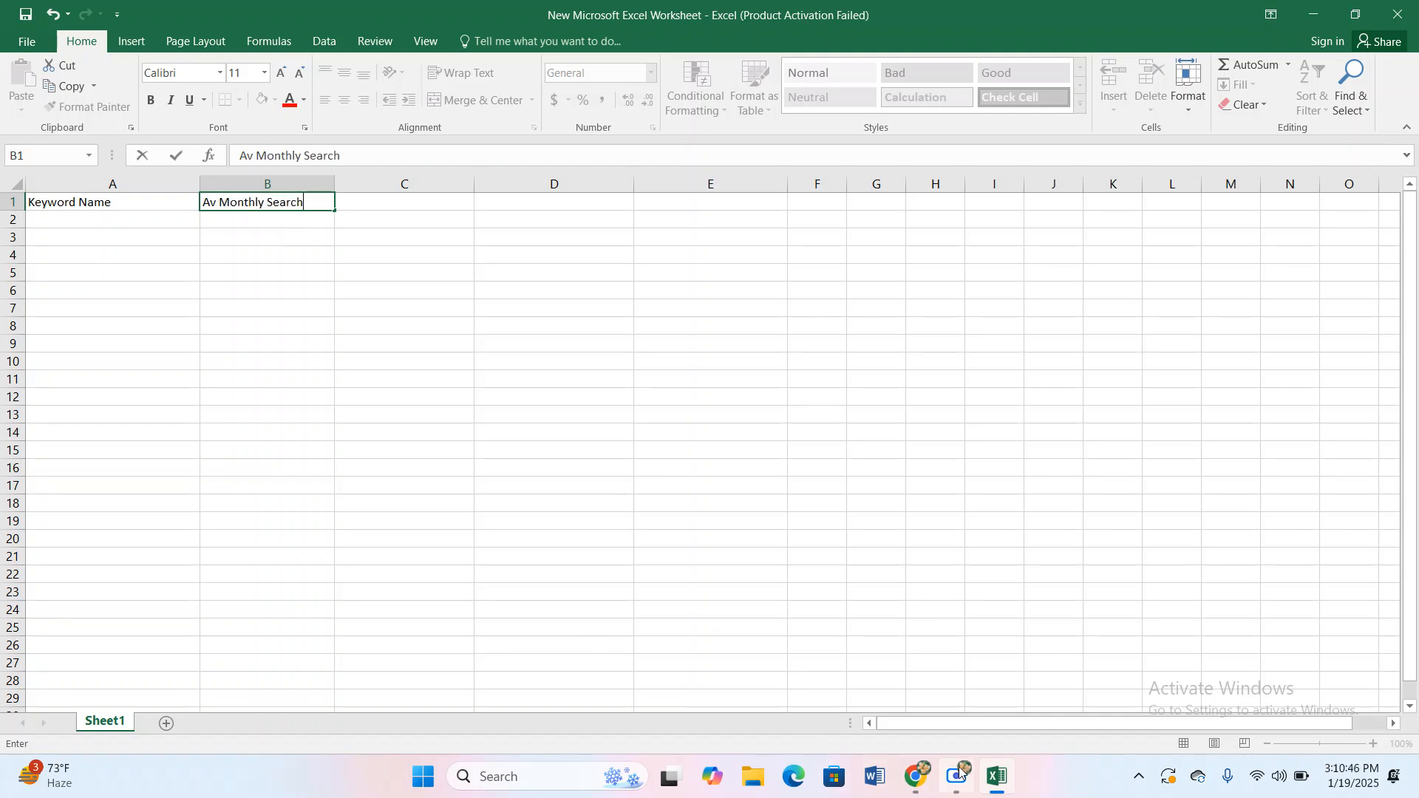
# Check the Competition column in Keyword Planner and enter the header "Competetion" in cell C1 of the Excel worksheet.
pyautogui.click(916, 776)
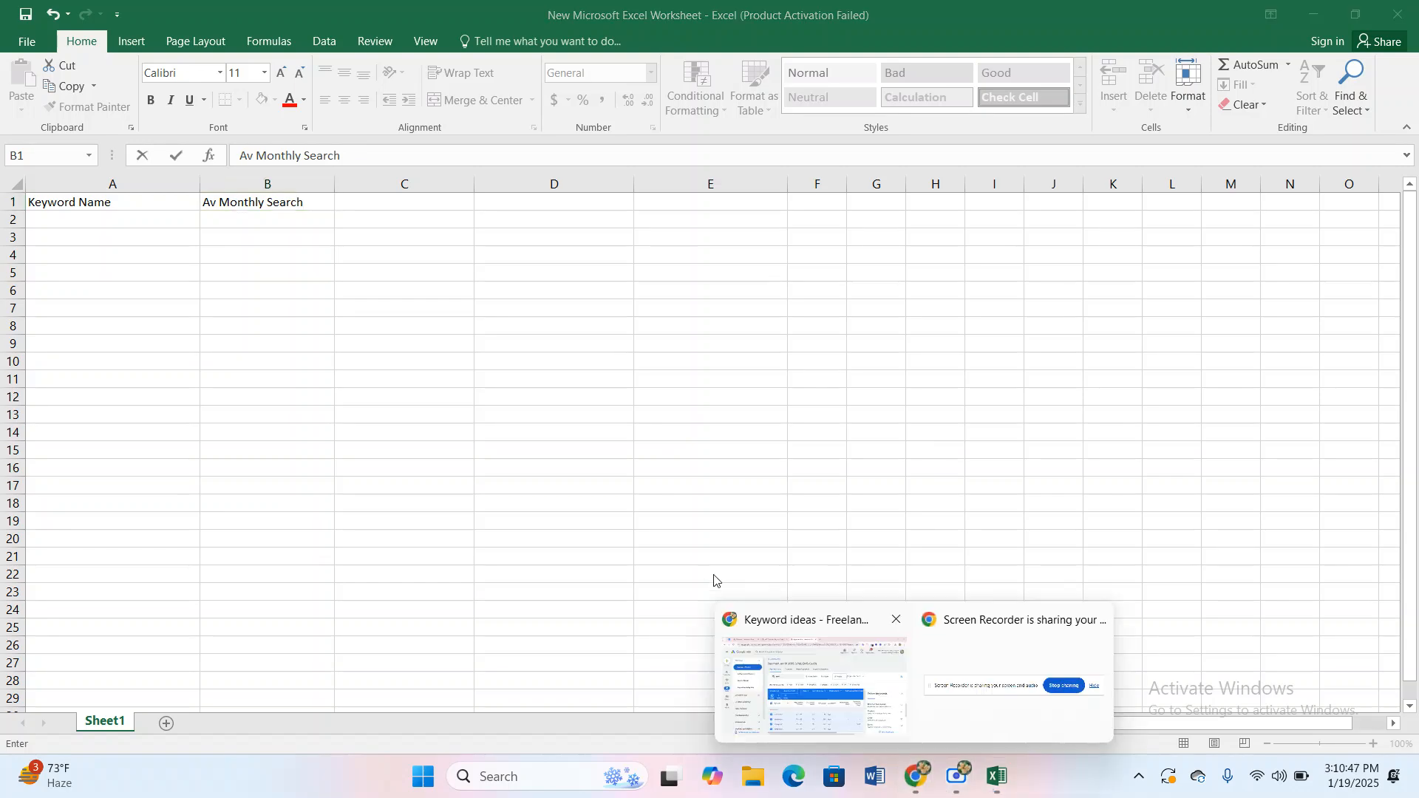
pyautogui.click(862, 661)
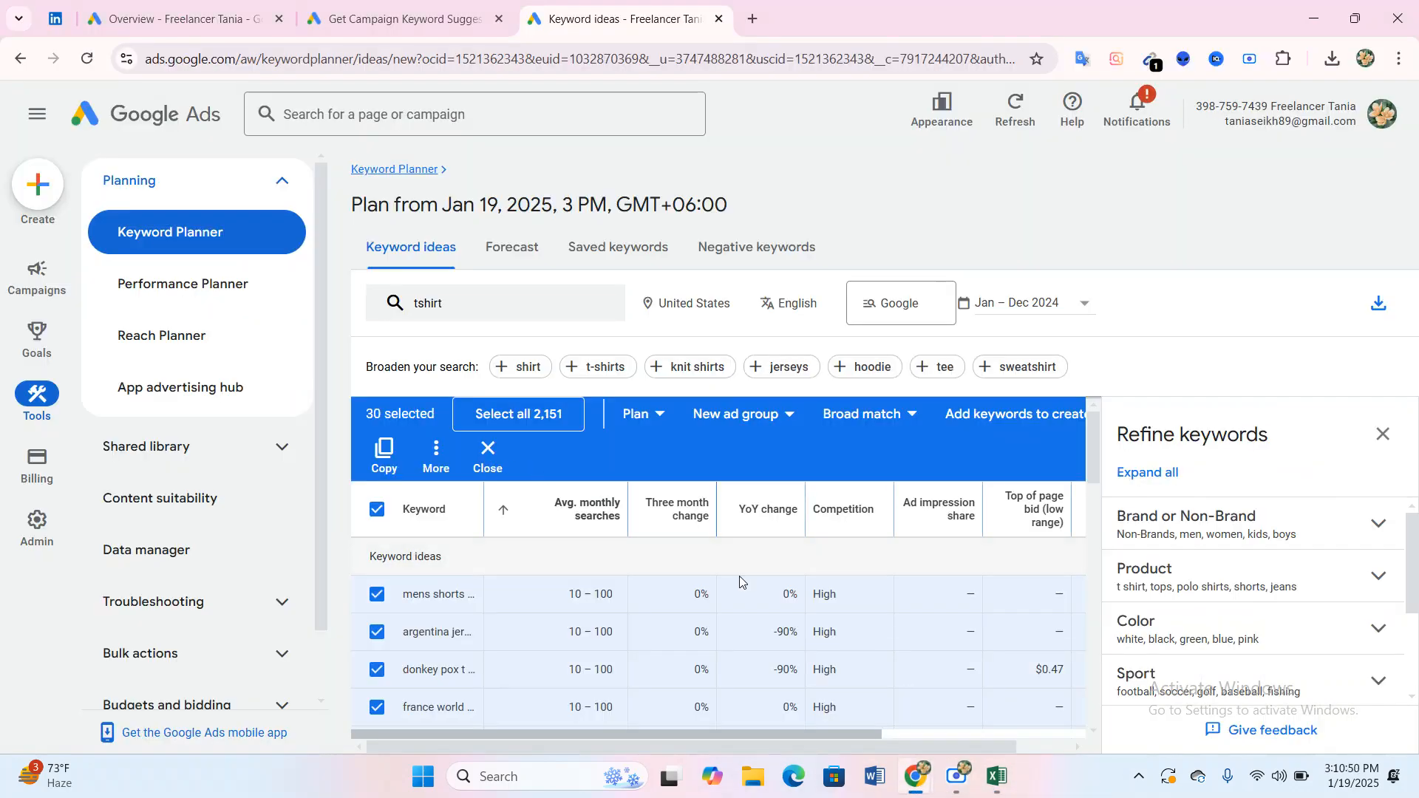
pyautogui.moveTo(776, 739); pyautogui.dragTo(827, 741)
pyautogui.moveTo(782, 510)
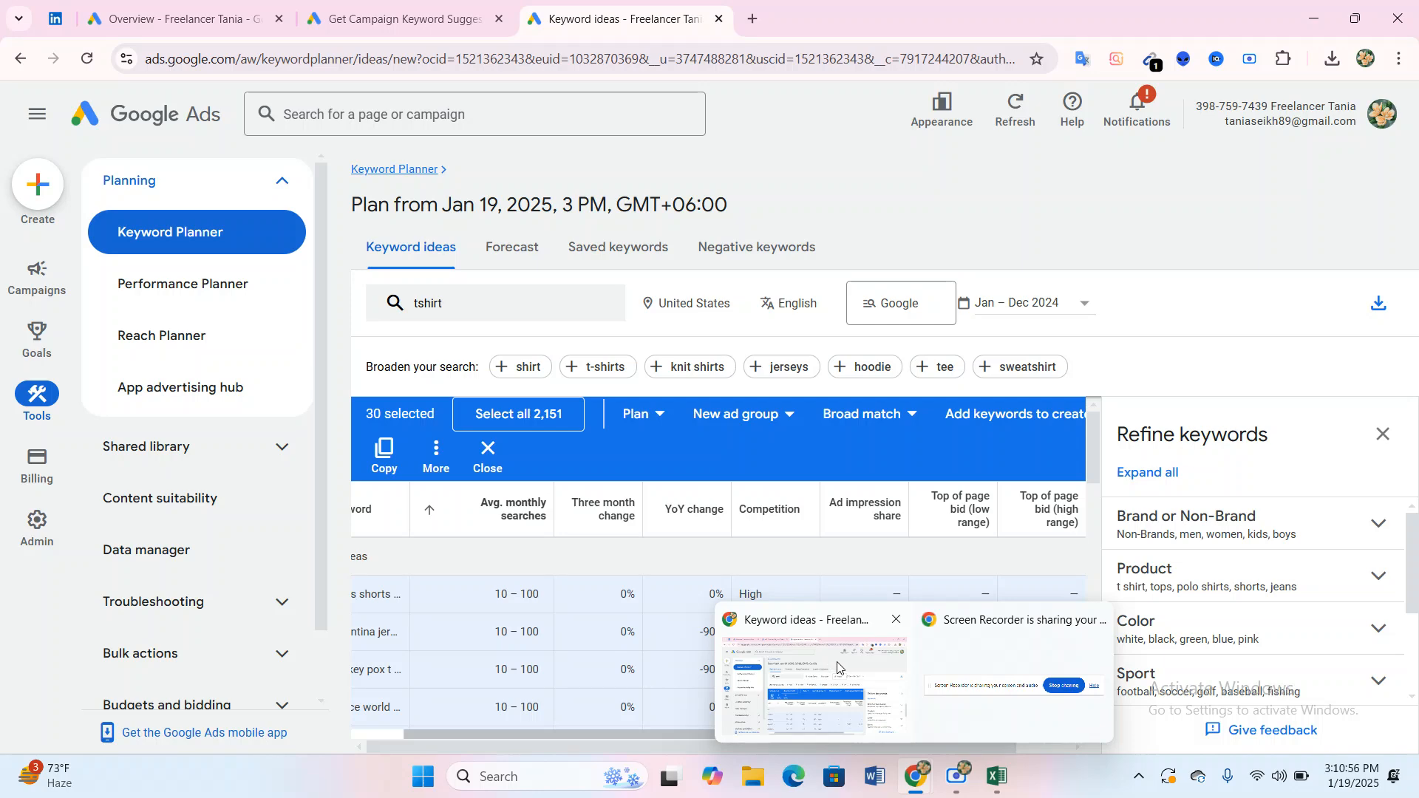
pyautogui.click(1001, 785)
pyautogui.click(403, 200)
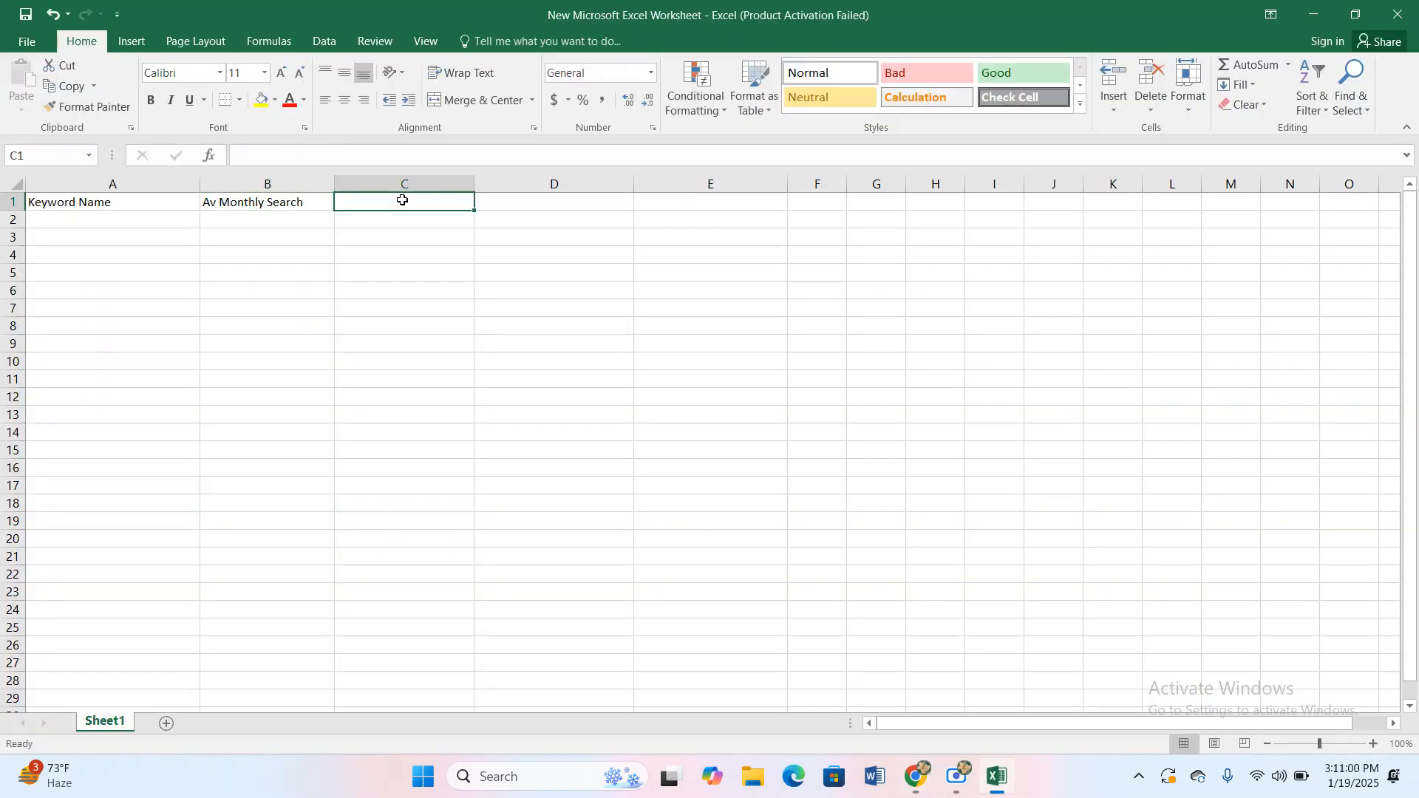
pyautogui.write('Competetion')
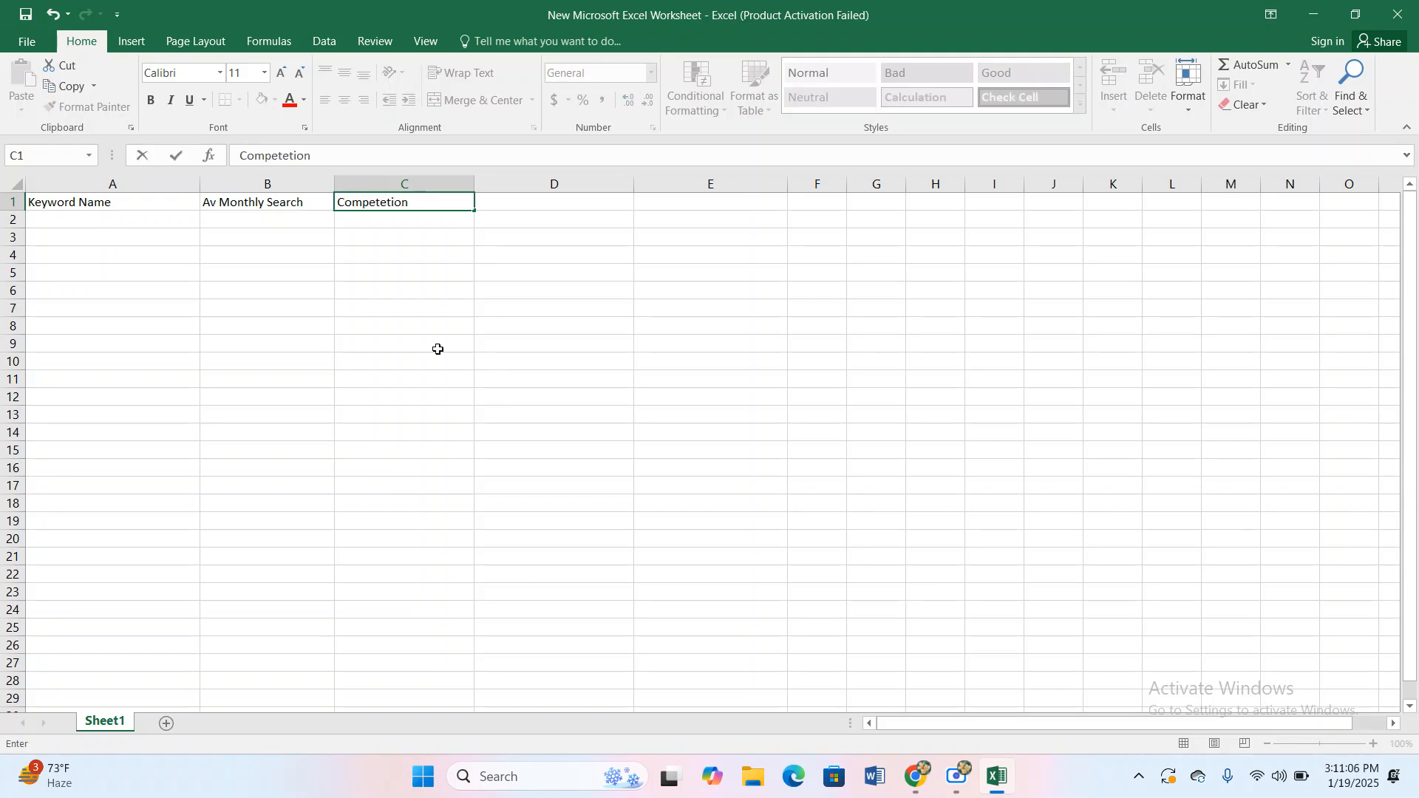
# Check the top-of-page bid columns in Keyword Planner and enter the headers "low cpc" in D1 and "high cpc" in E1 of the Excel worksheet.
pyautogui.moveTo(917, 777)
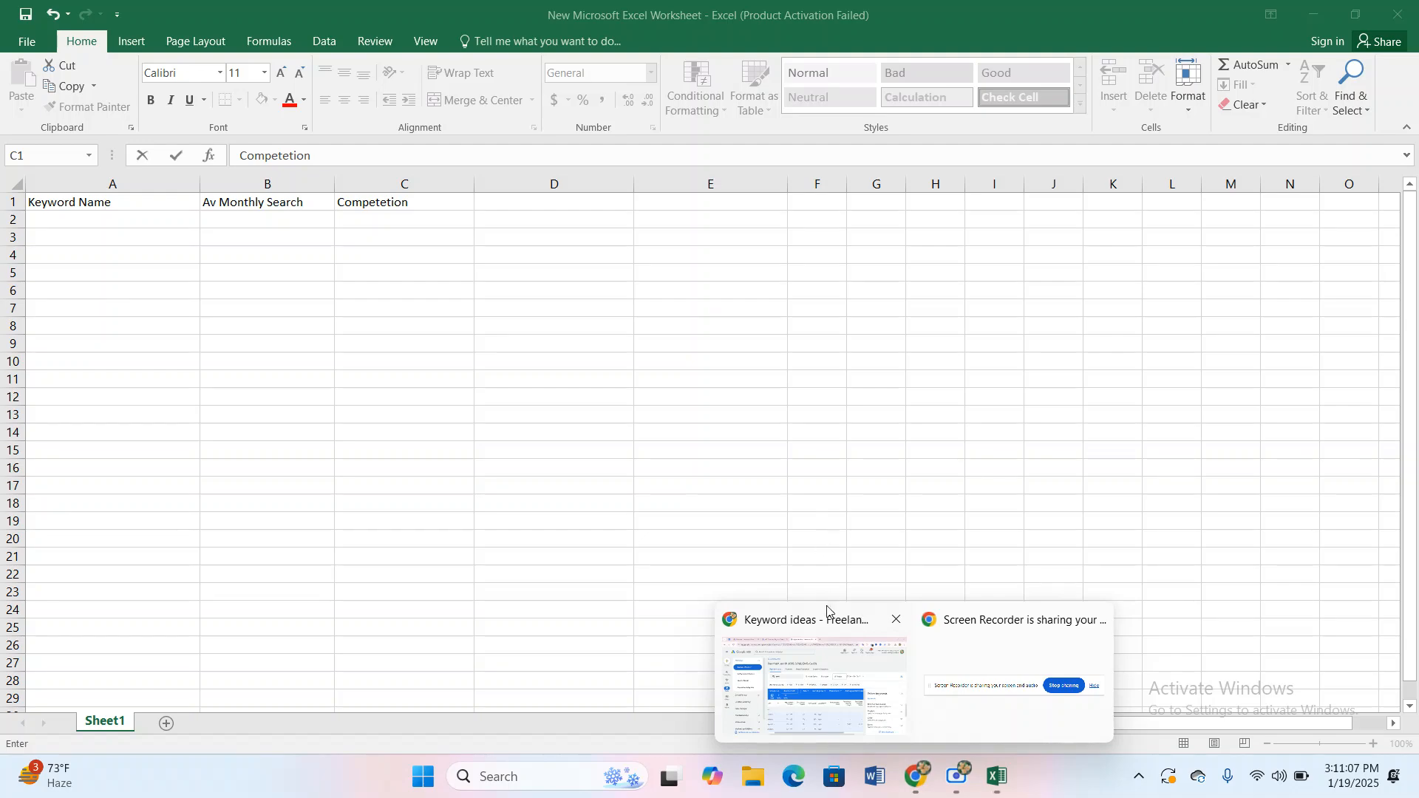
pyautogui.click(817, 661)
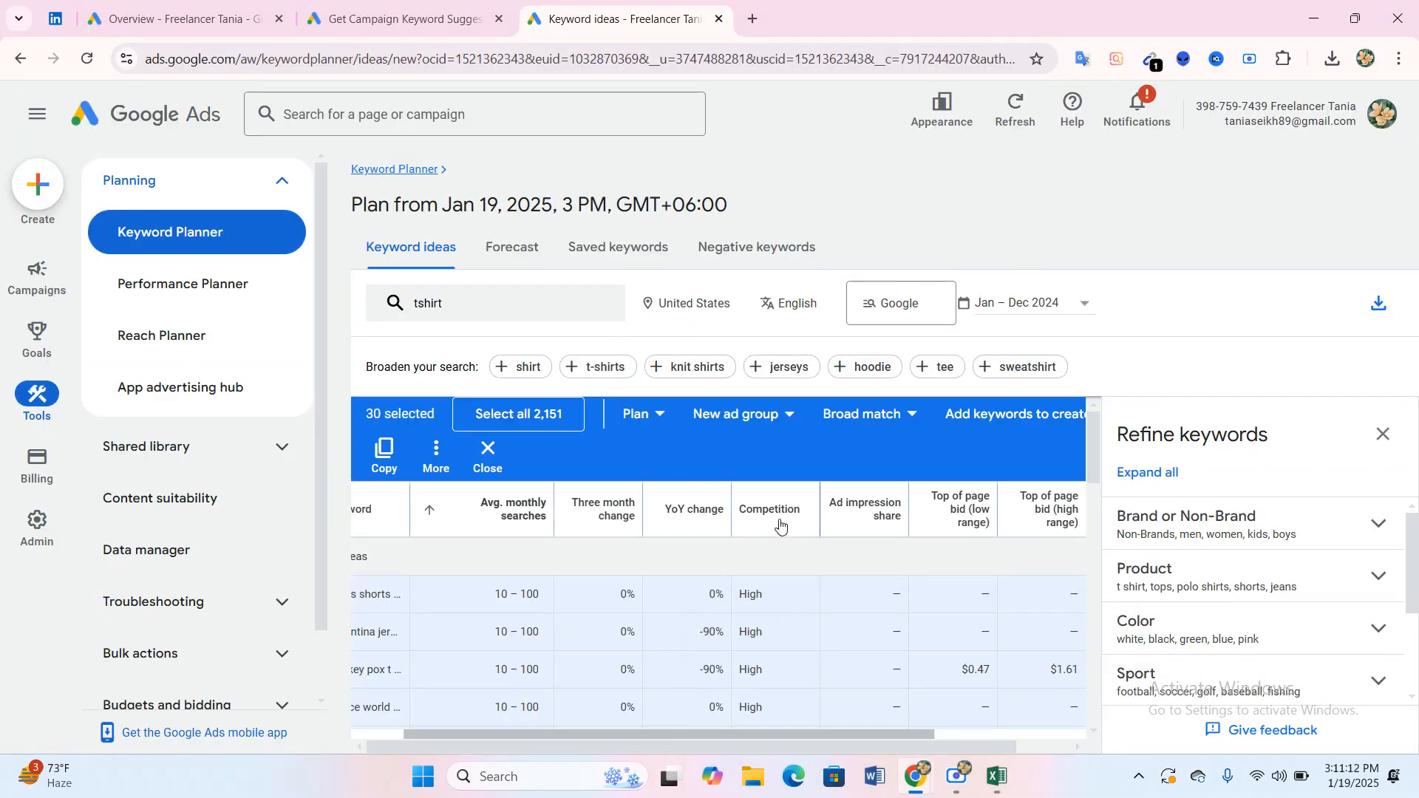
pyautogui.moveTo(839, 735); pyautogui.dragTo(988, 732)
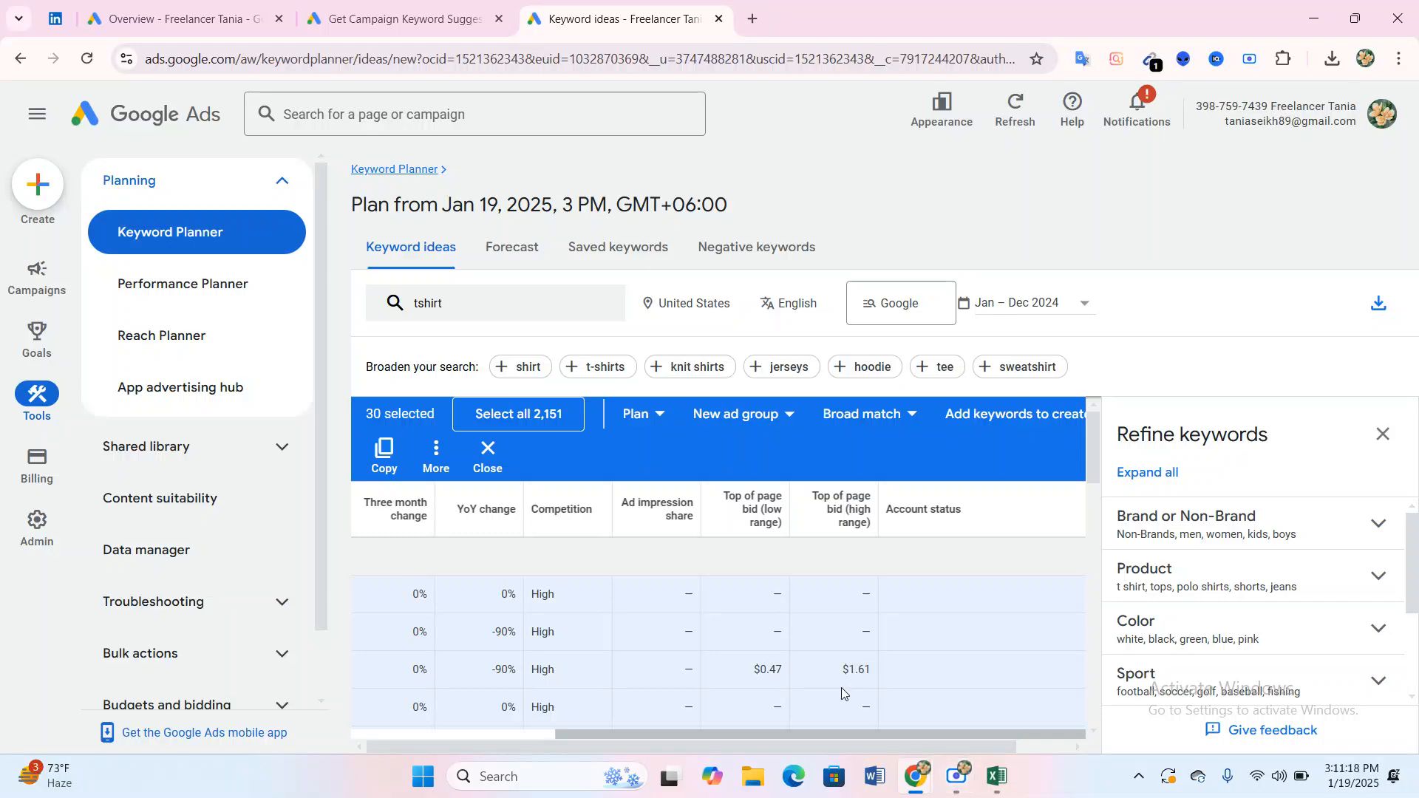
pyautogui.click(996, 777)
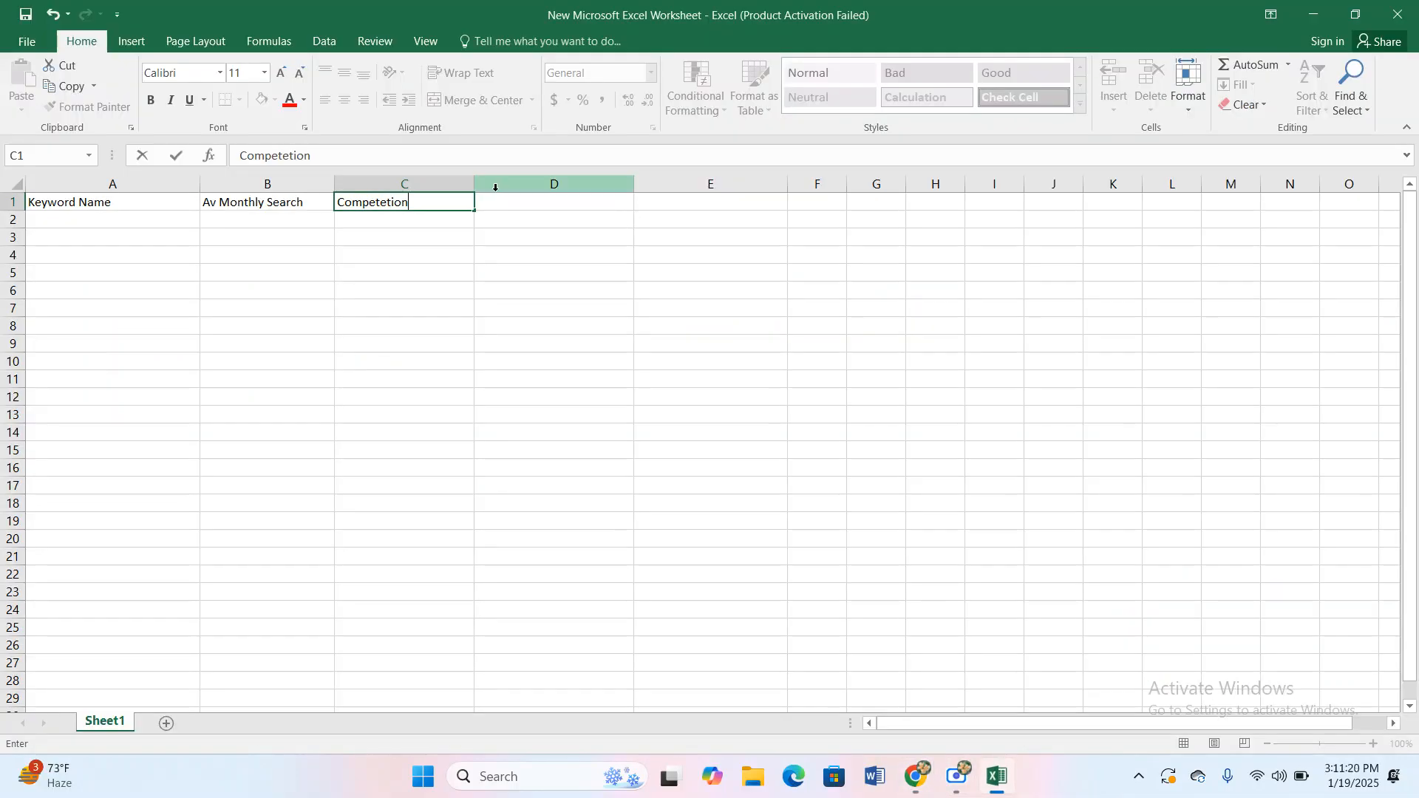
pyautogui.click(539, 209)
pyautogui.write('lo')
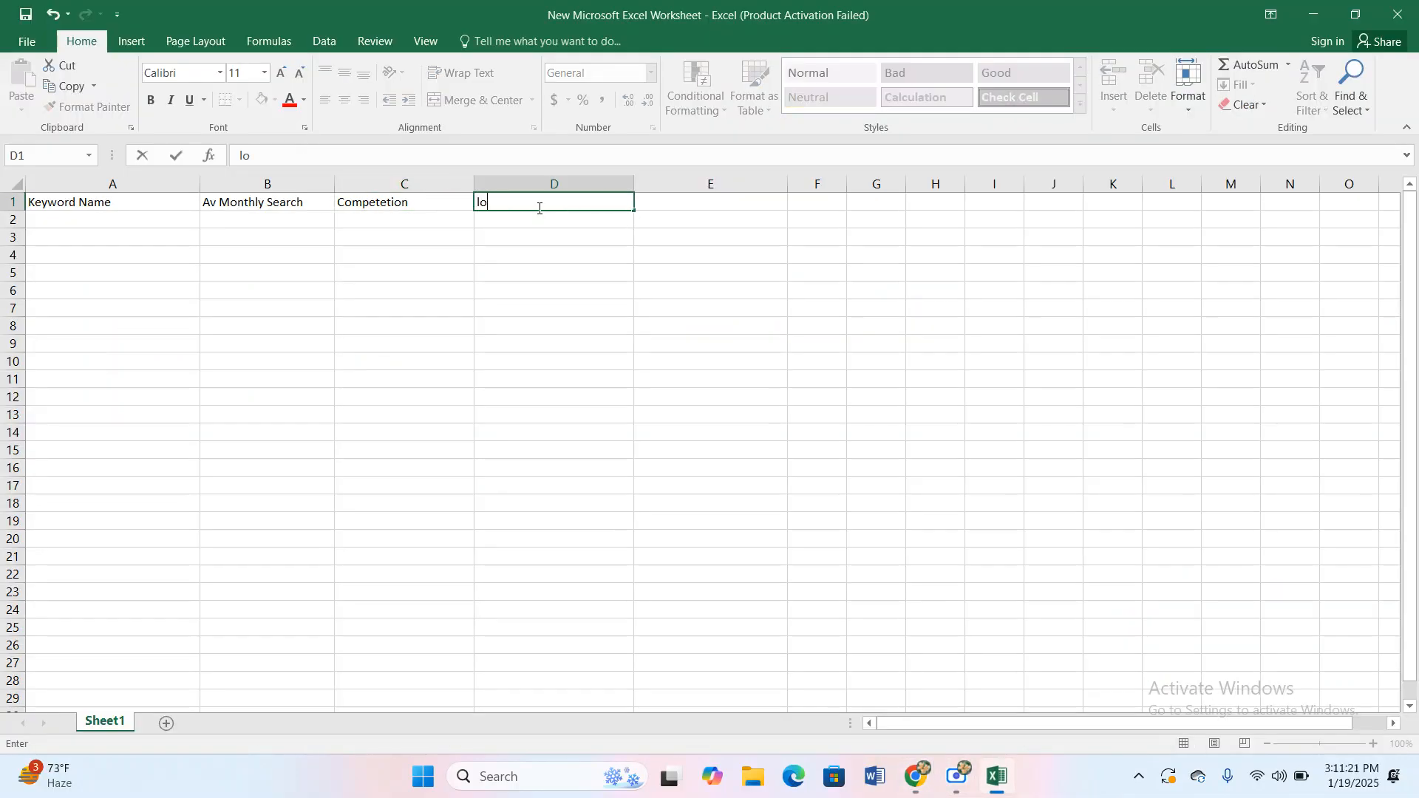
pyautogui.write('w cpc')
pyautogui.press('Tab')
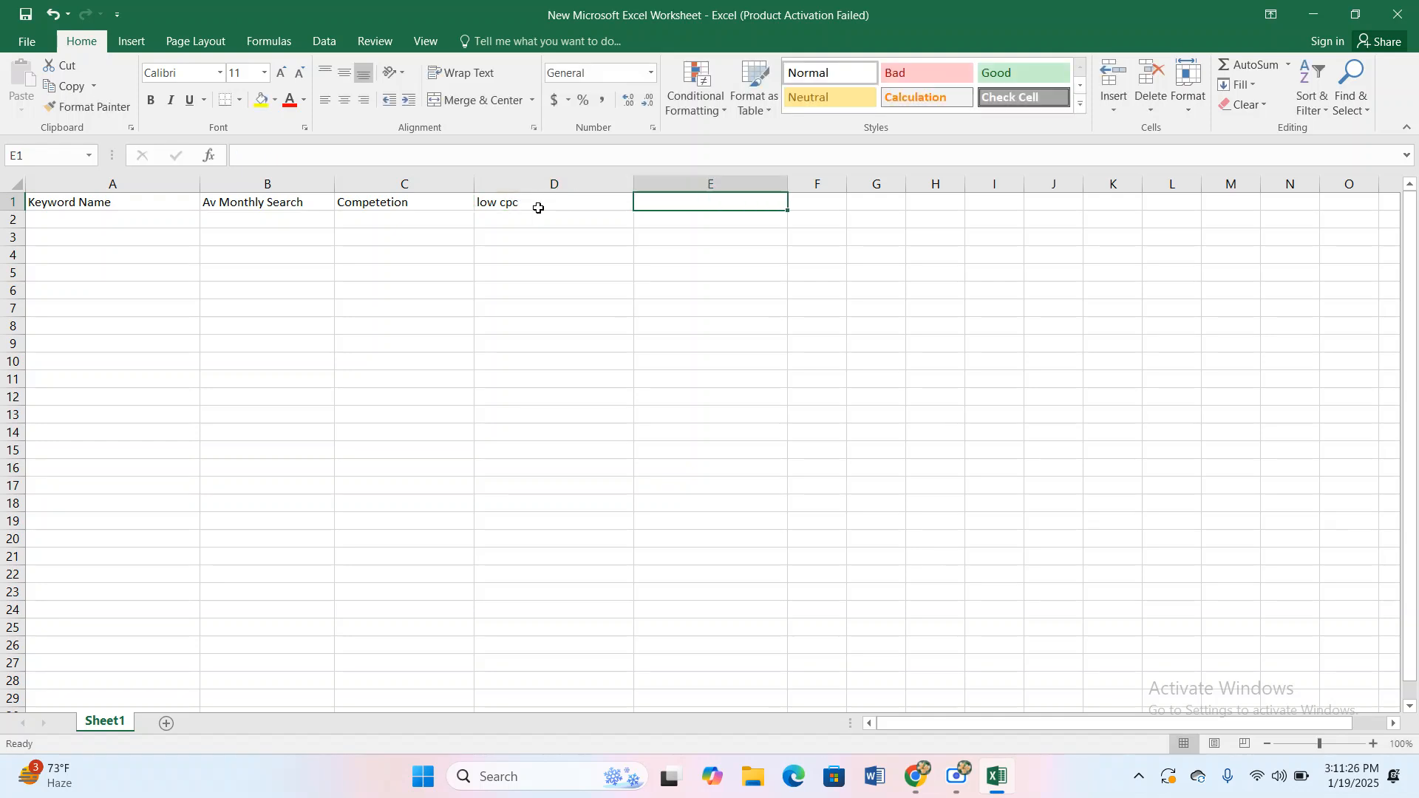
pyautogui.write('high cpc')
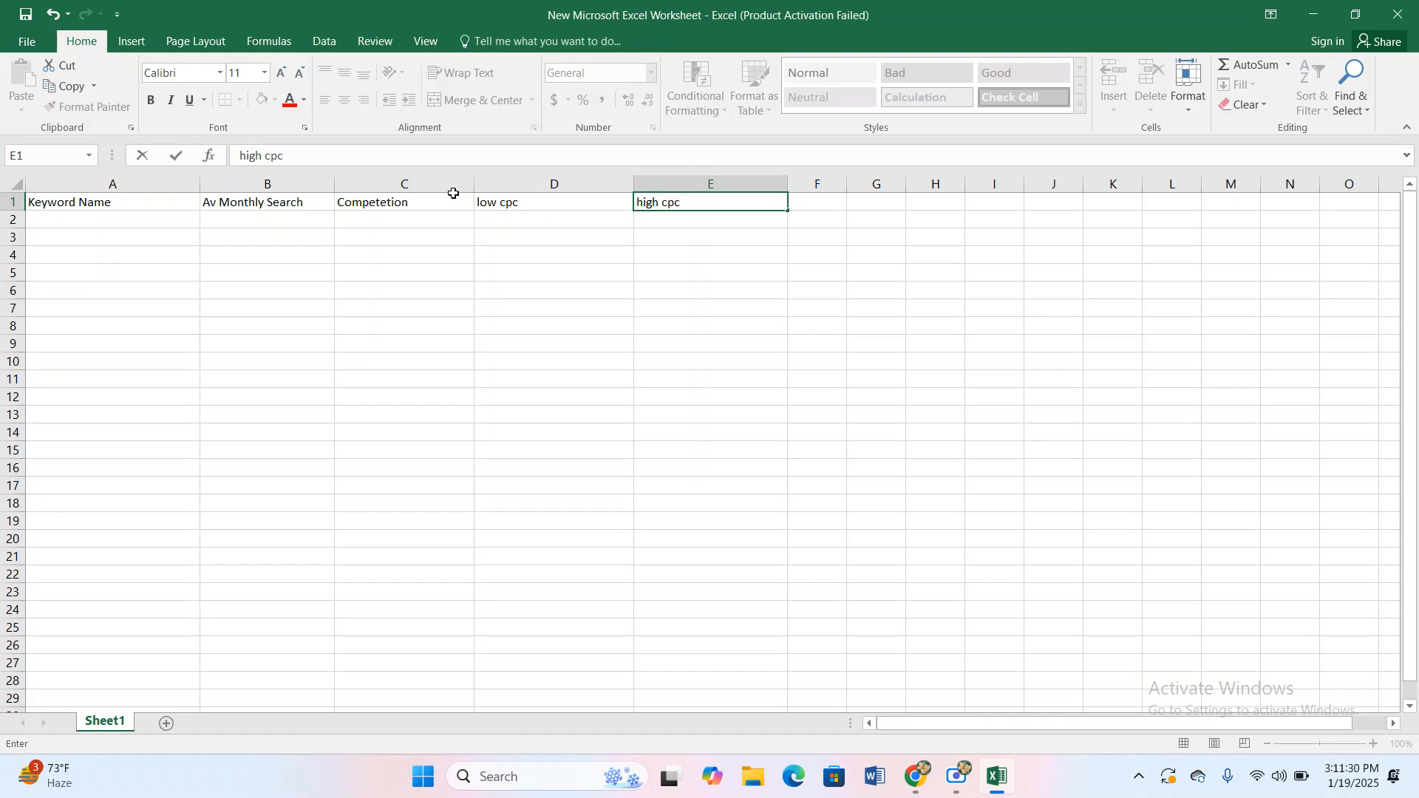
# Correct the spelling of the header in cell C1 to "Competition".
pyautogui.doubleClick(381, 210)
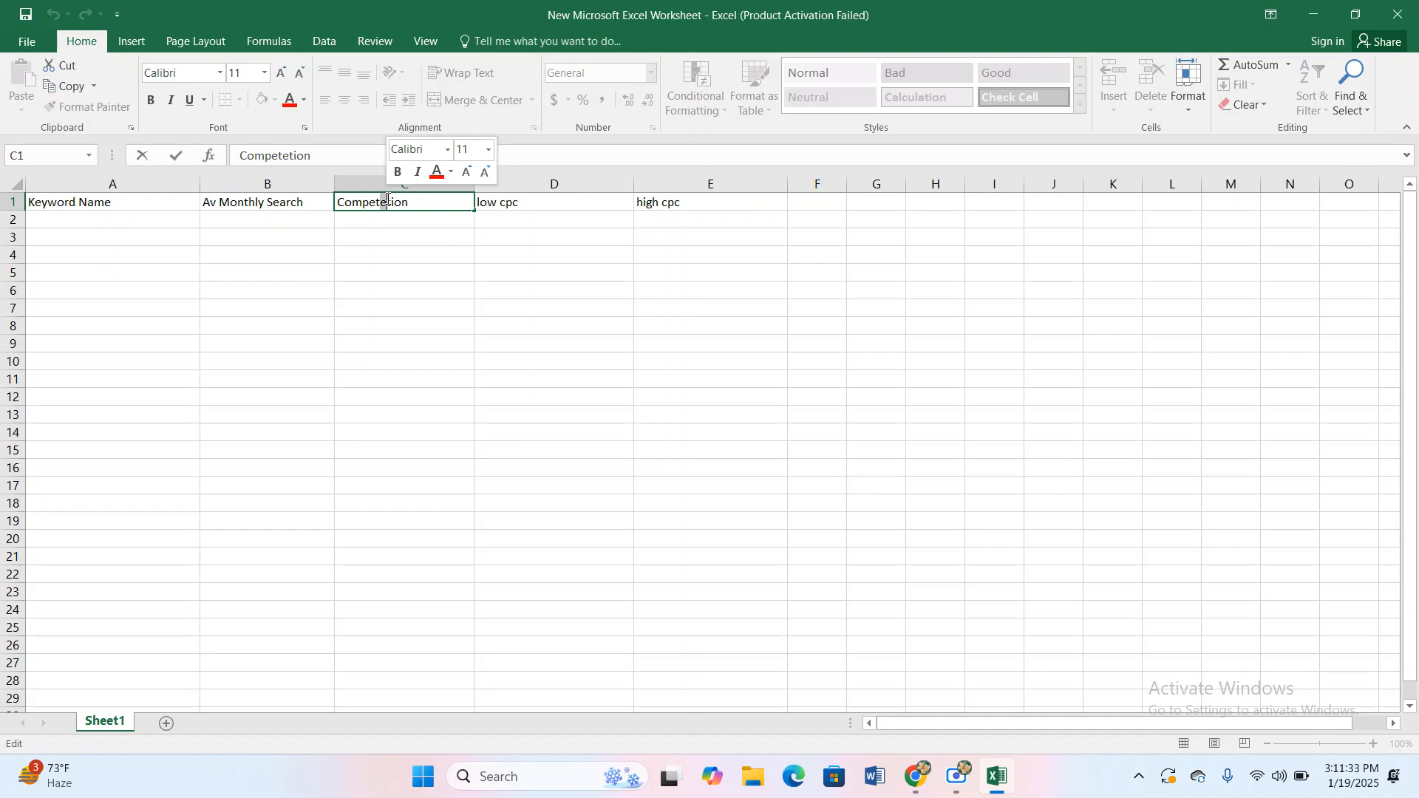
pyautogui.write('i')
pyautogui.click(400, 235)
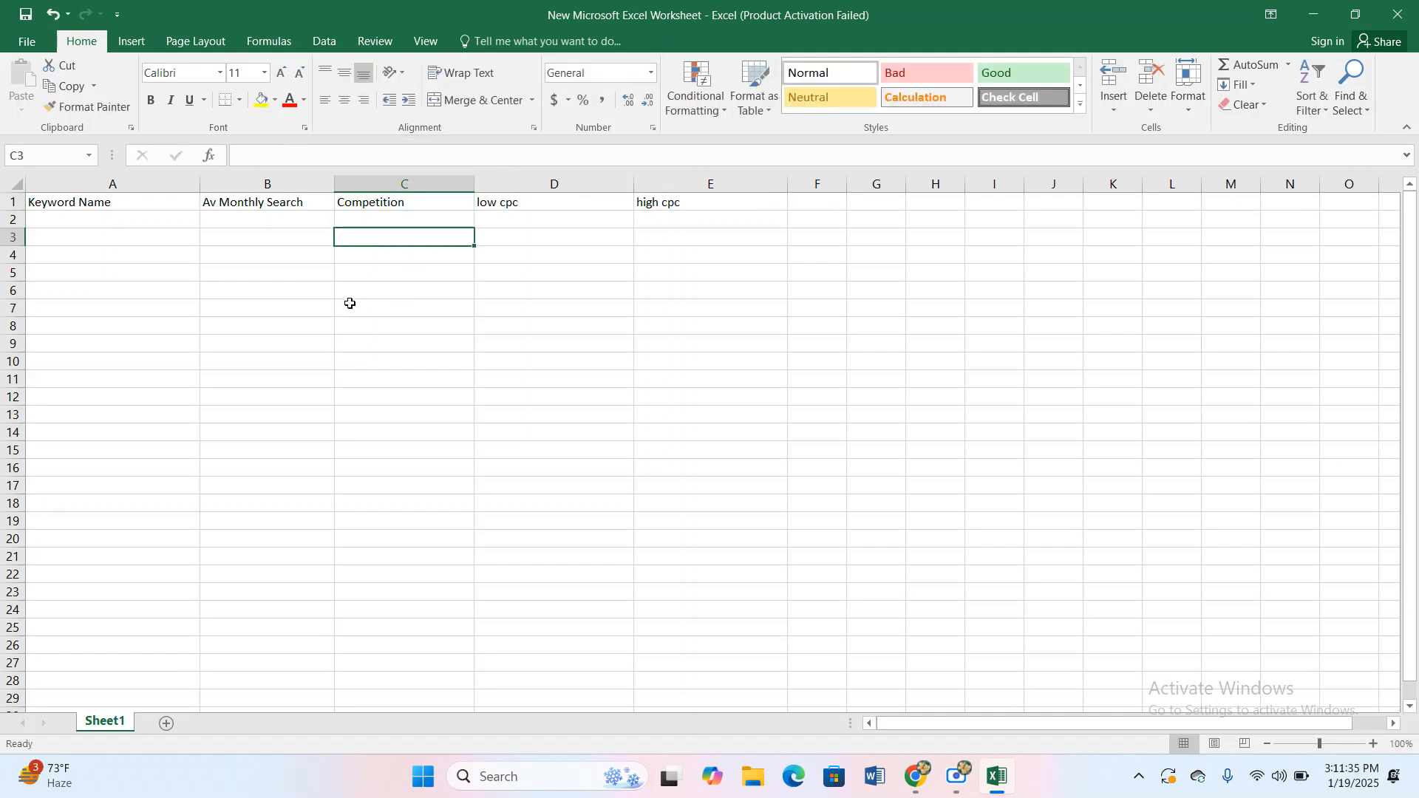
# Switch to Keyword Planner in Chrome, close the Refine keywords pane and clear the selection of all keyword ideas.
pyautogui.click(991, 782)
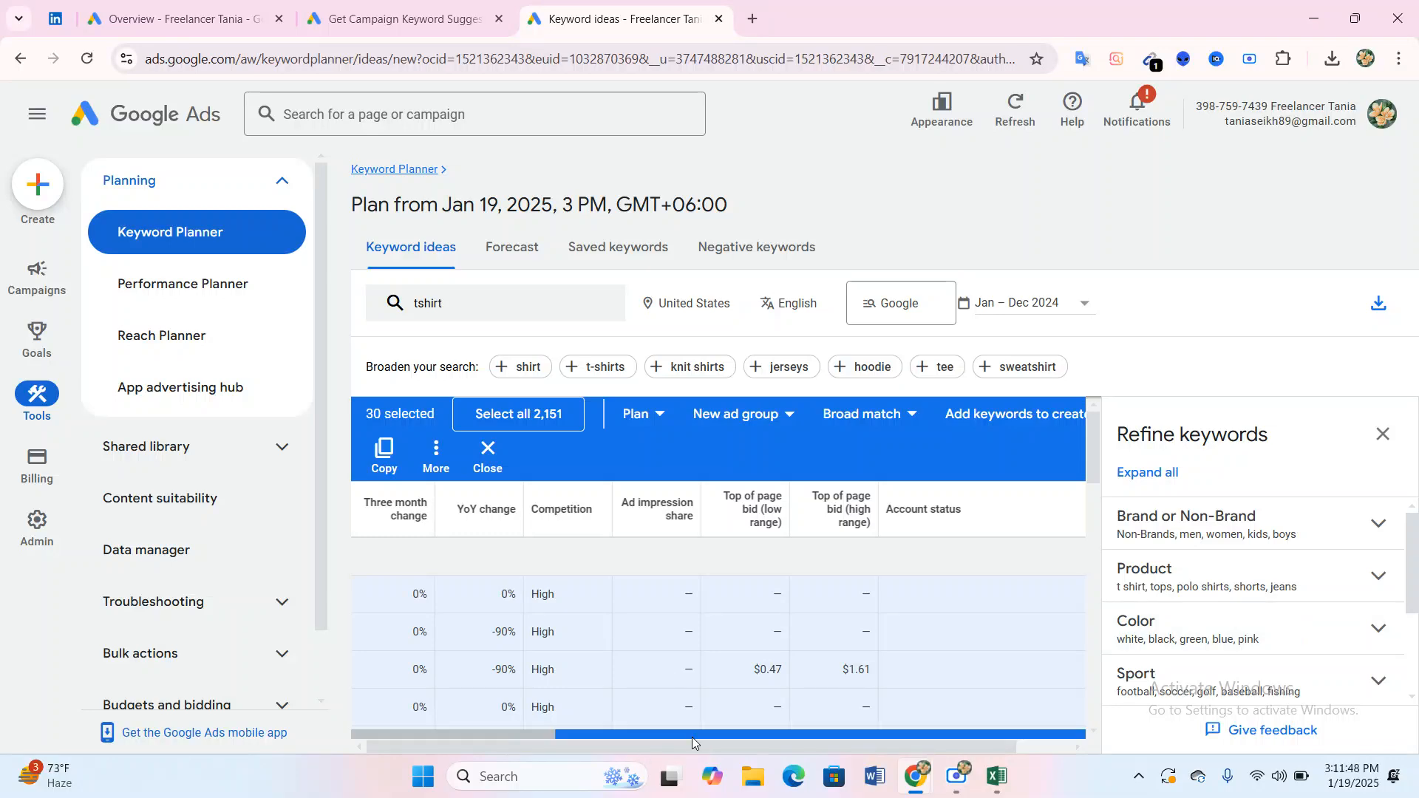
pyautogui.moveTo(686, 735); pyautogui.dragTo(499, 732)
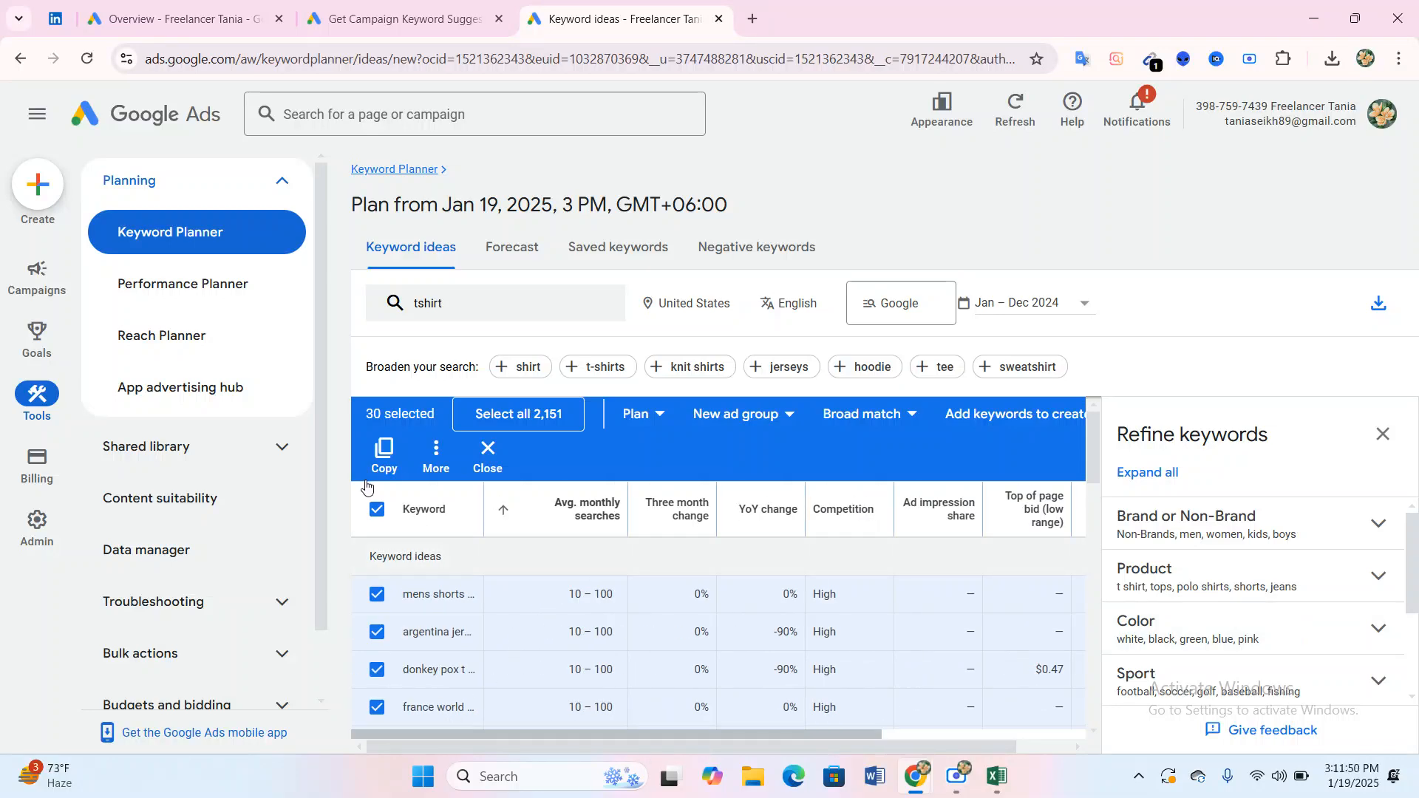
pyautogui.click(377, 510)
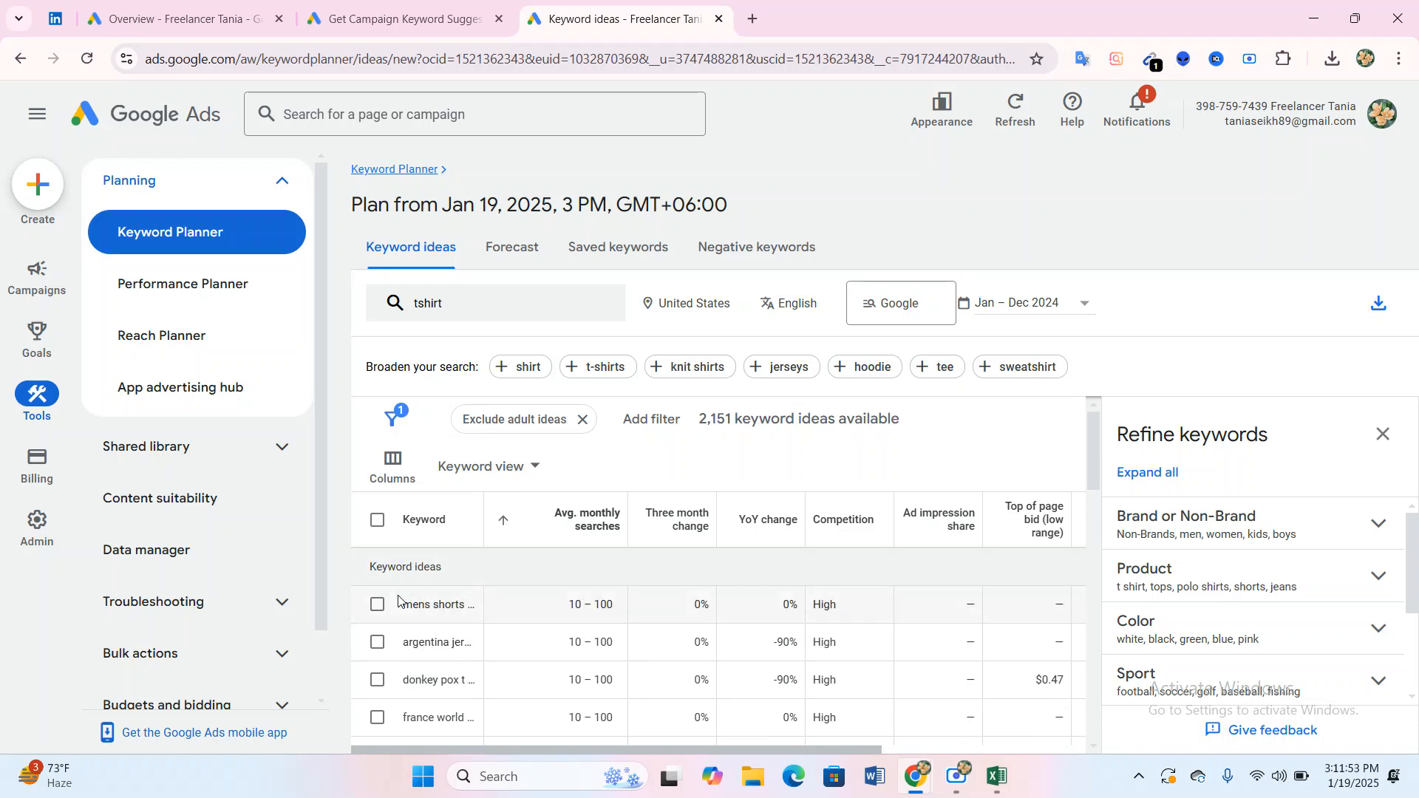
pyautogui.click(377, 519)
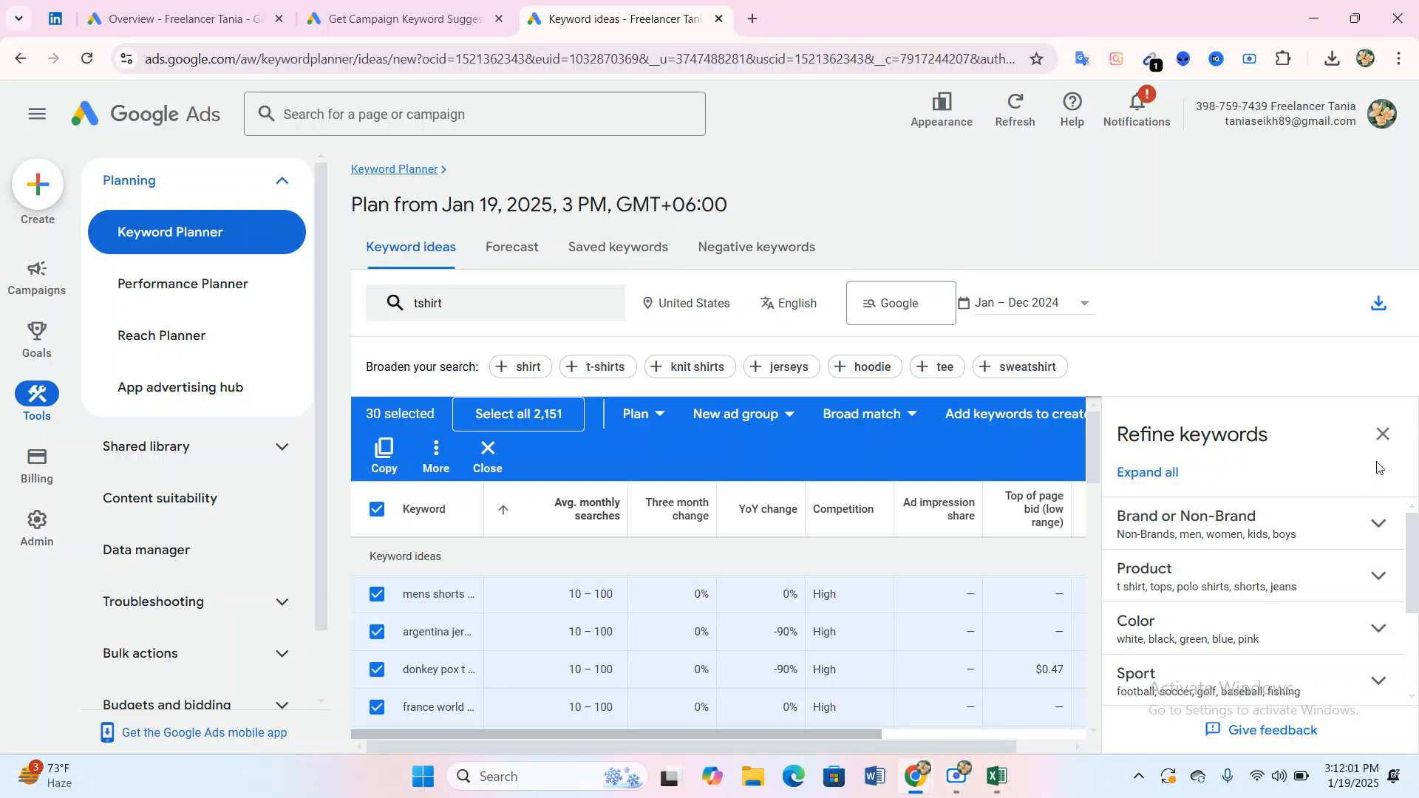
pyautogui.click(1382, 434)
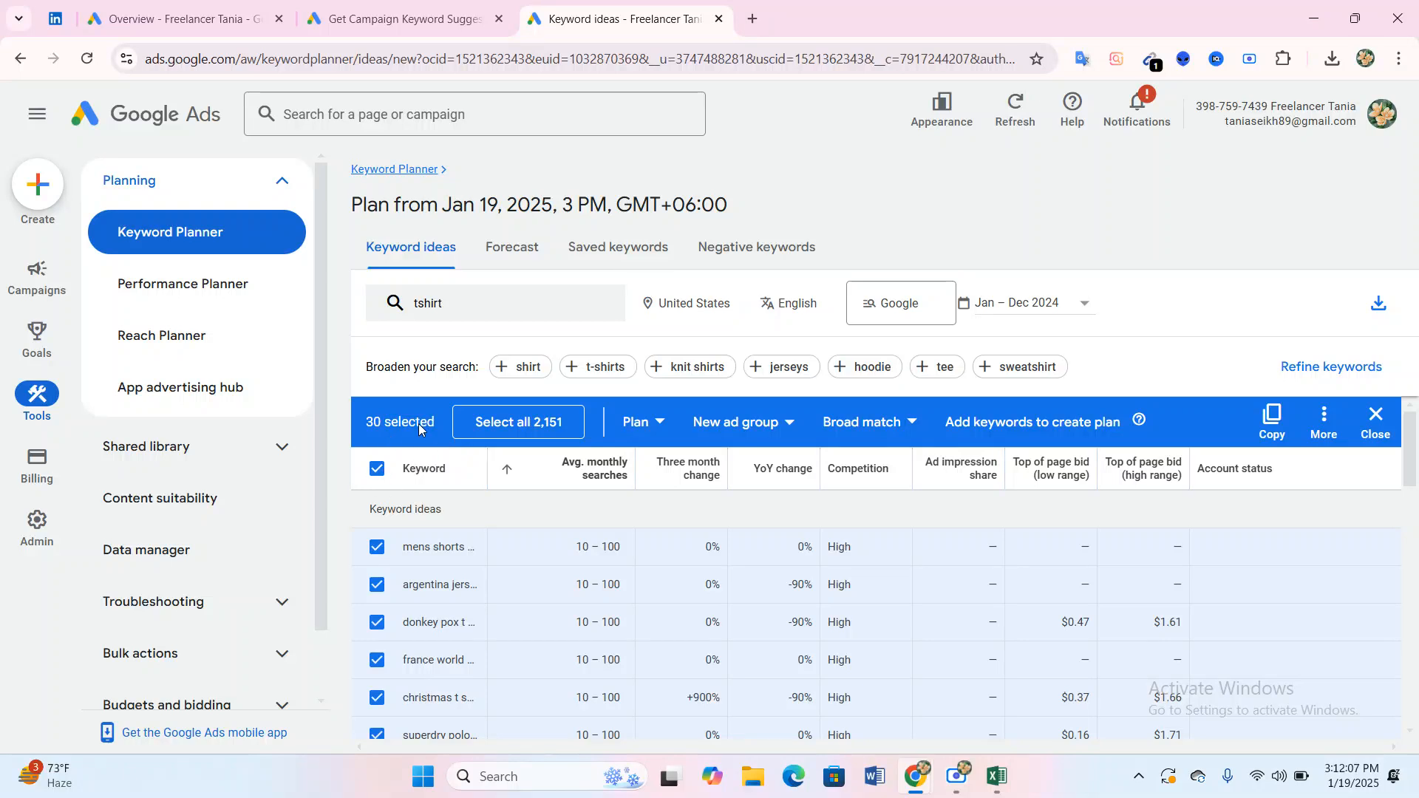
pyautogui.click(377, 469)
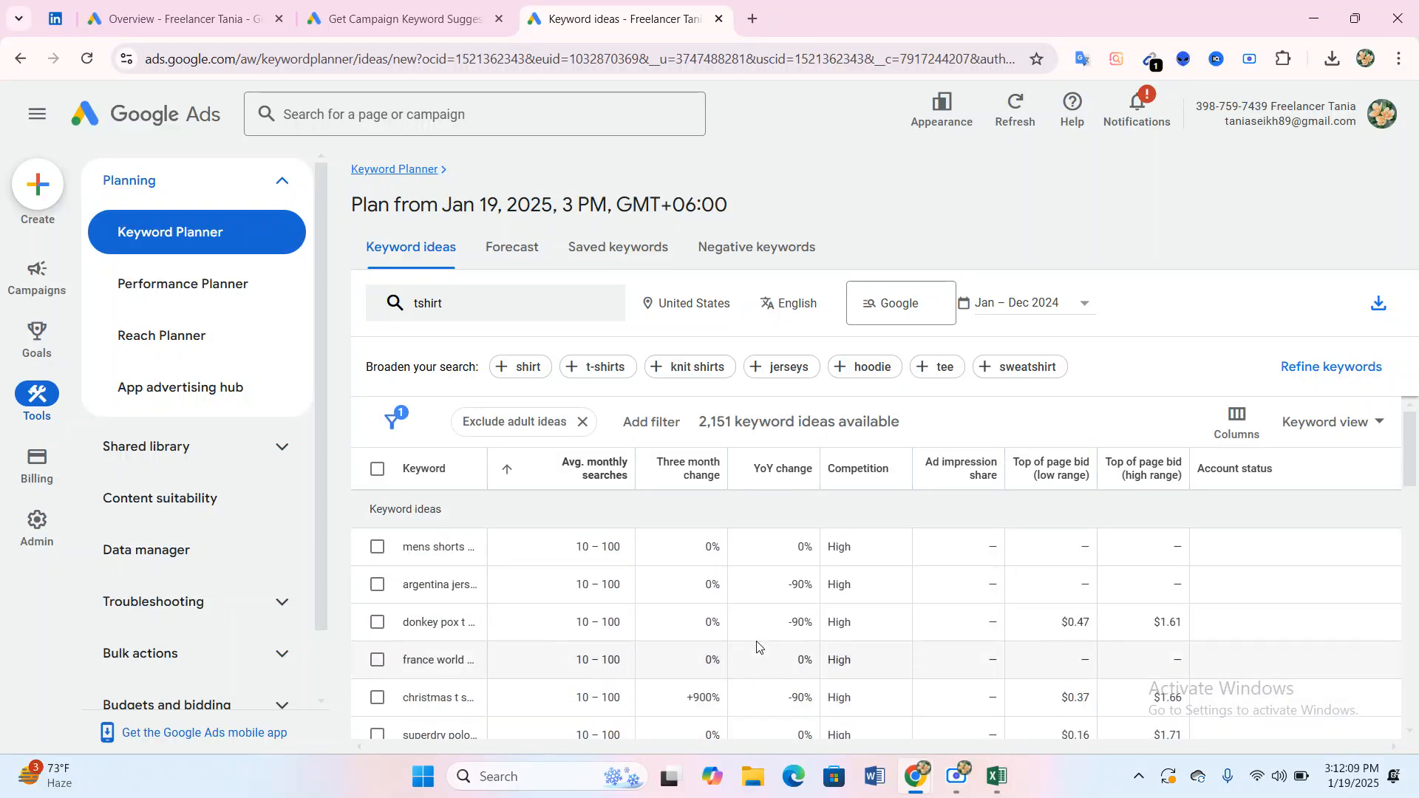
# Look through the keyword ideas and select the mens shorts, donkey pox, argentina jersey and full t shirt for men keywords.
pyautogui.scroll(-1, 599, 644)
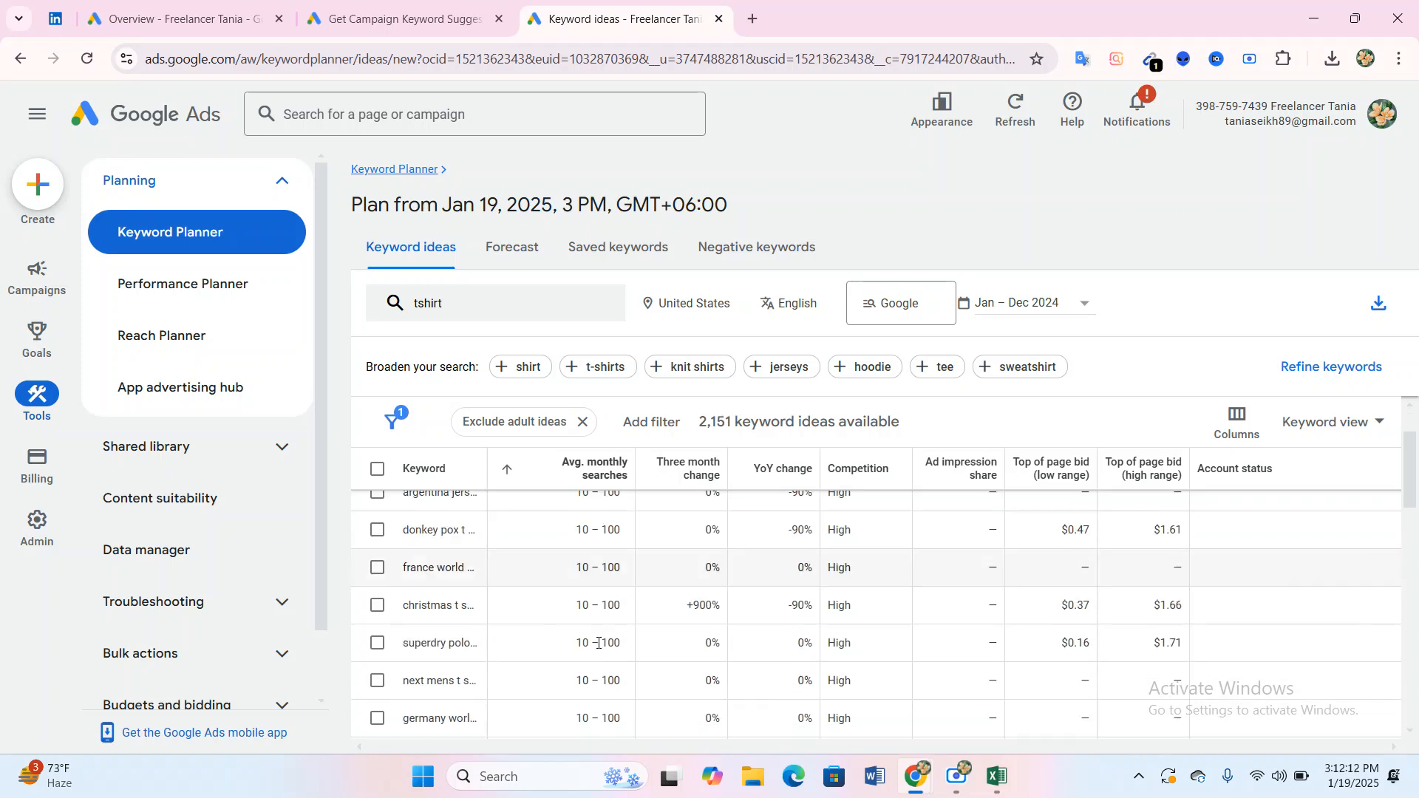
pyautogui.scroll(-8, 599, 643)
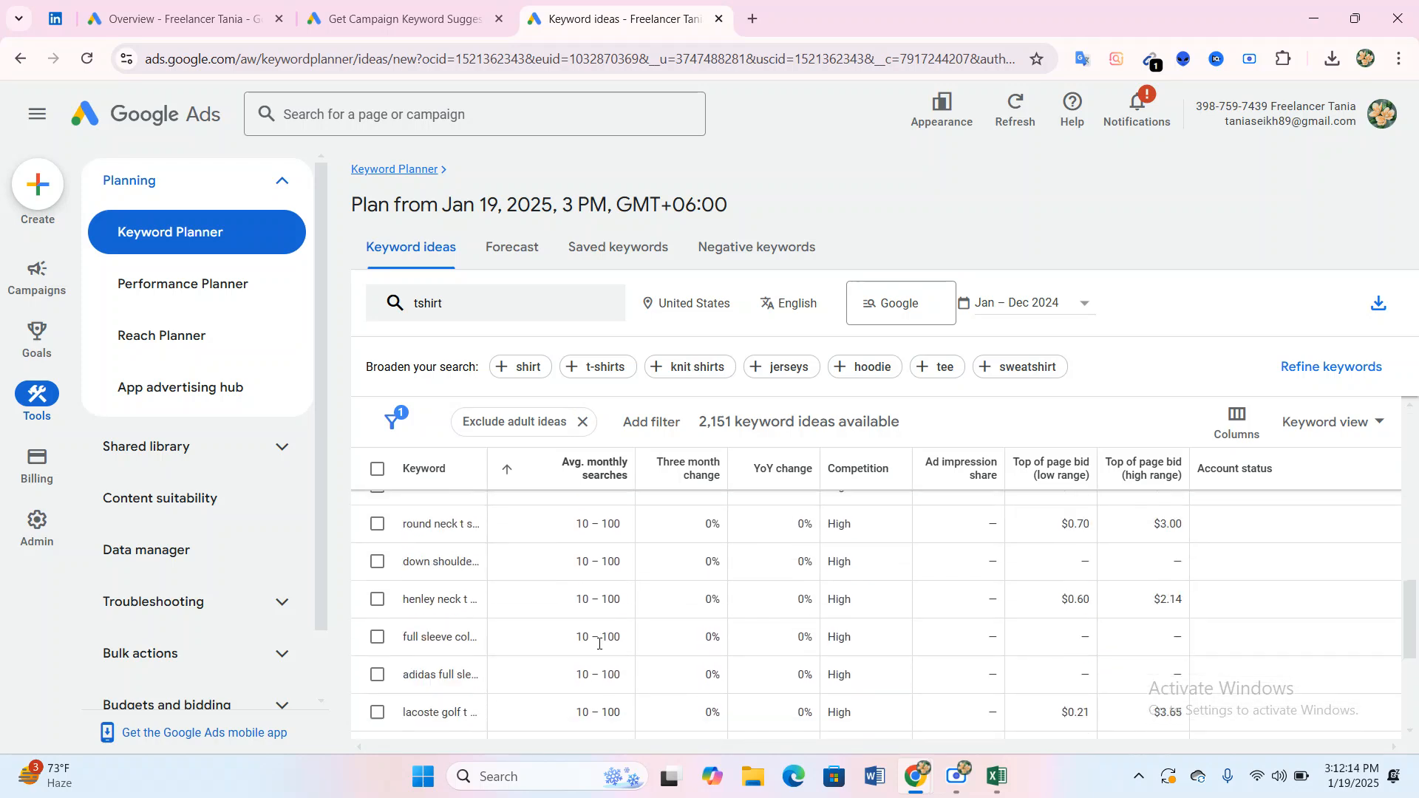
pyautogui.scroll(2, 599, 643)
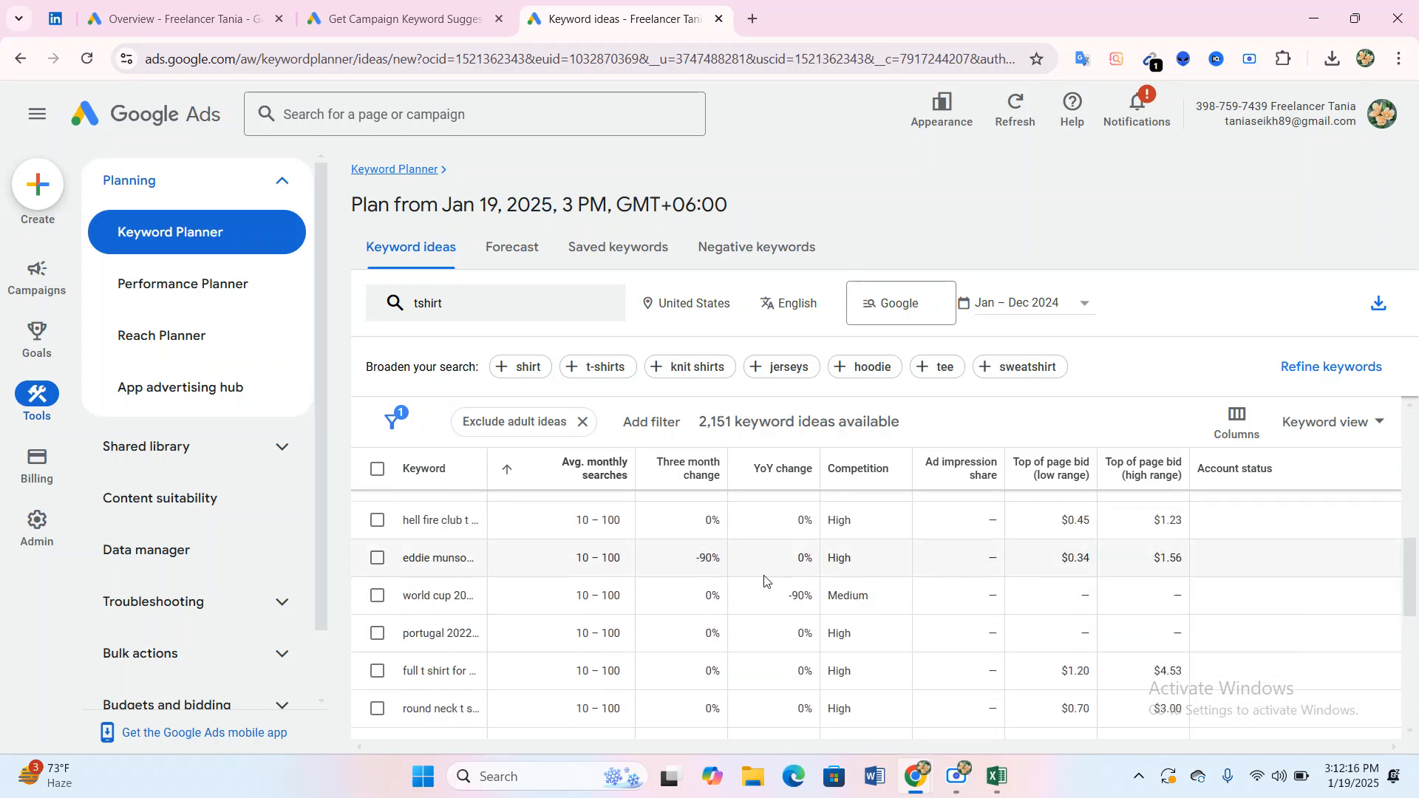
pyautogui.scroll(6, 837, 627)
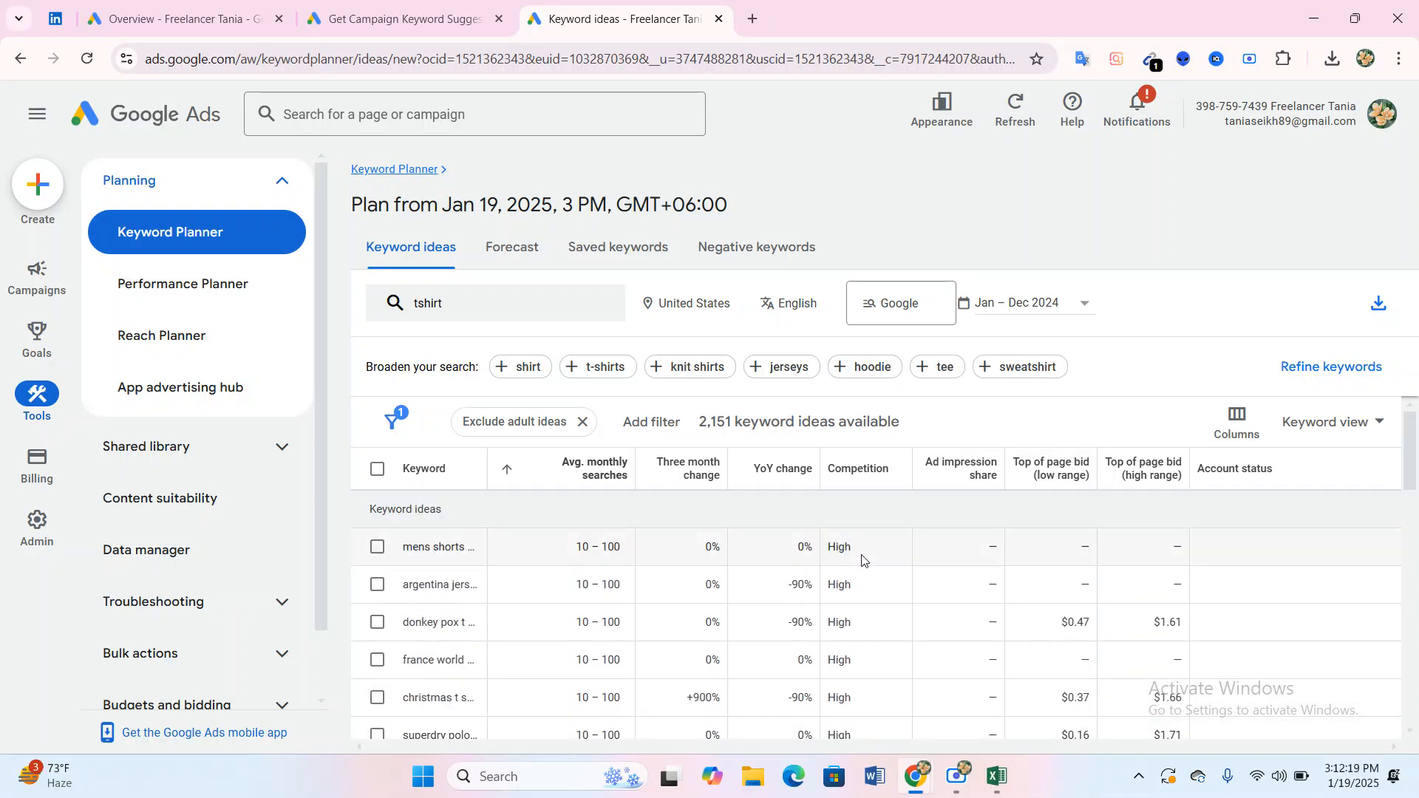
pyautogui.click(378, 547)
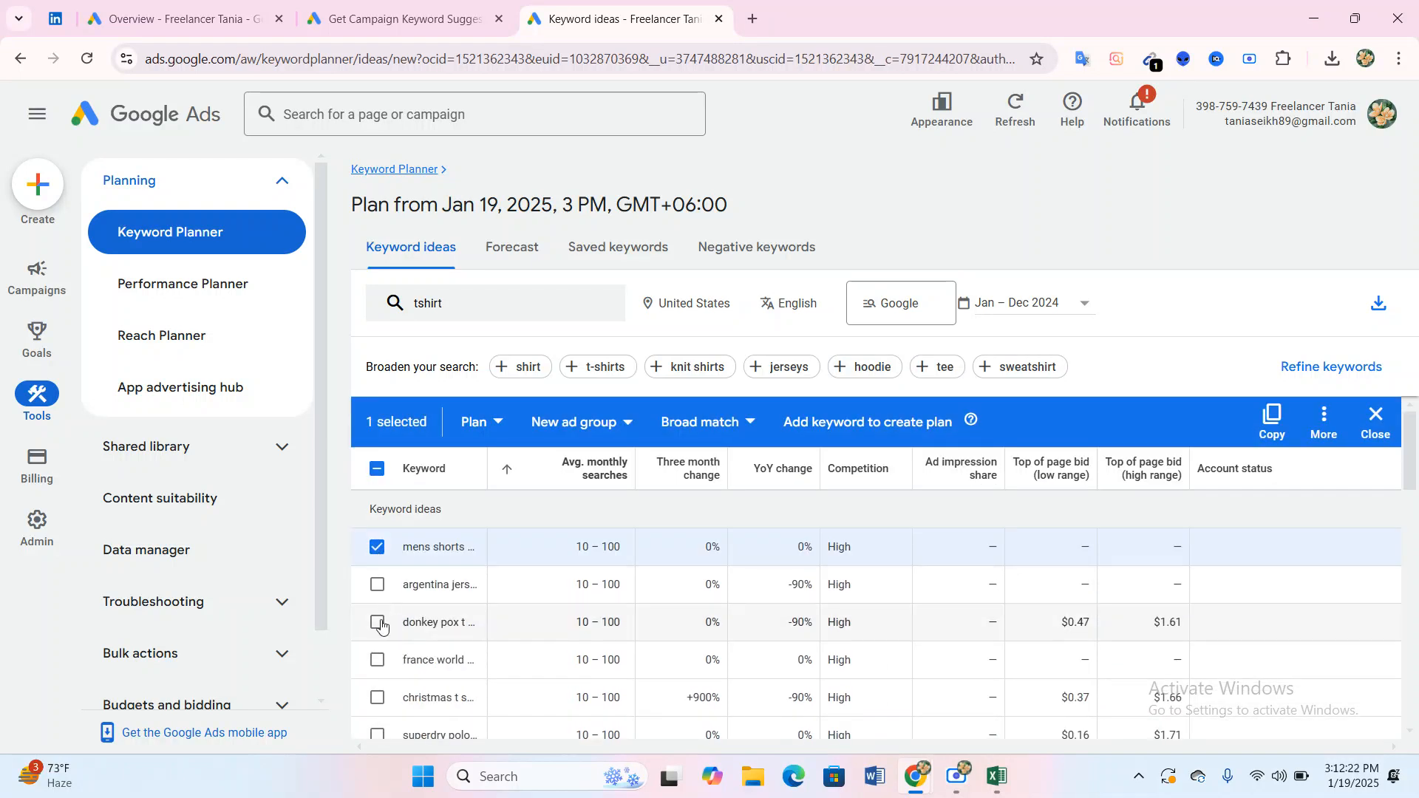
pyautogui.click(378, 623)
pyautogui.click(378, 584)
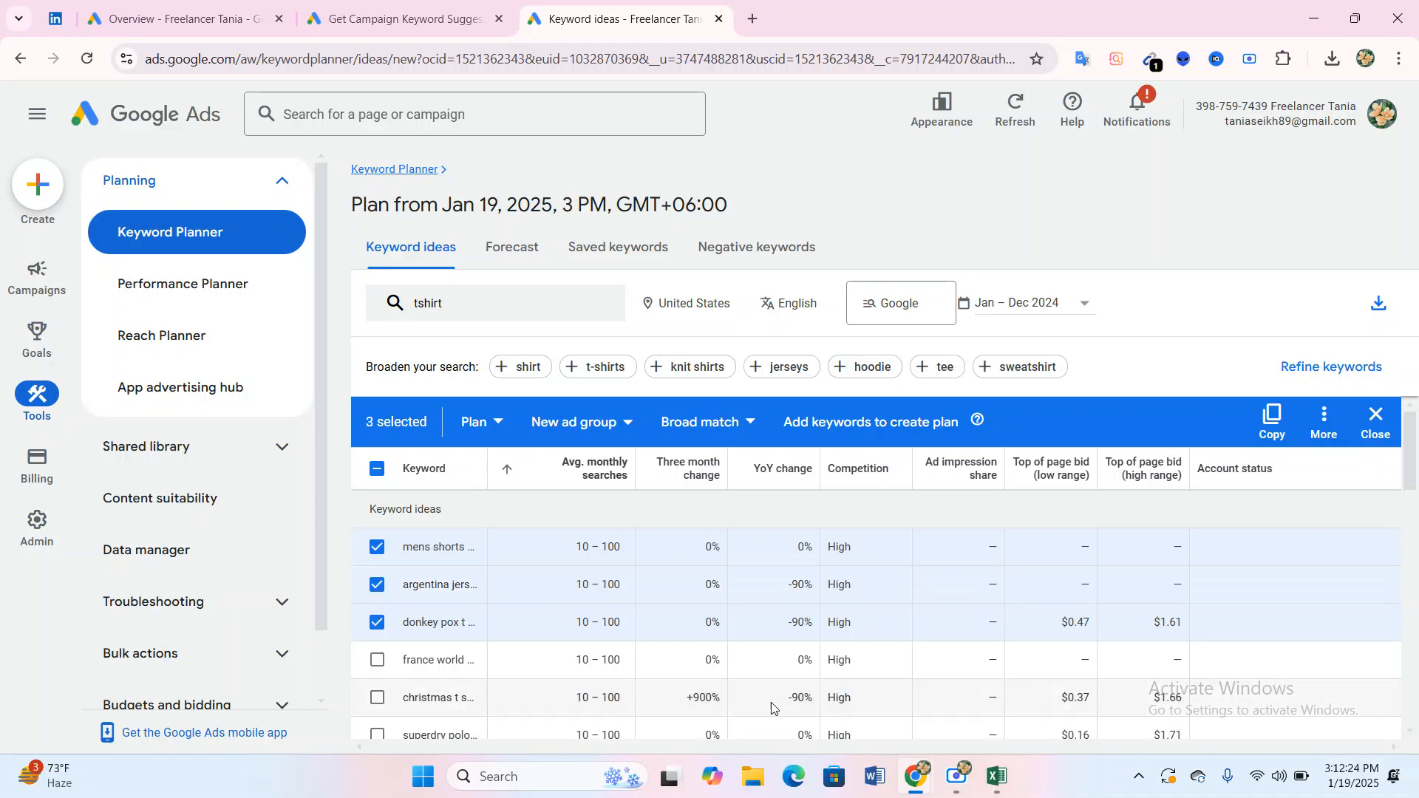
pyautogui.scroll(-1, 961, 635)
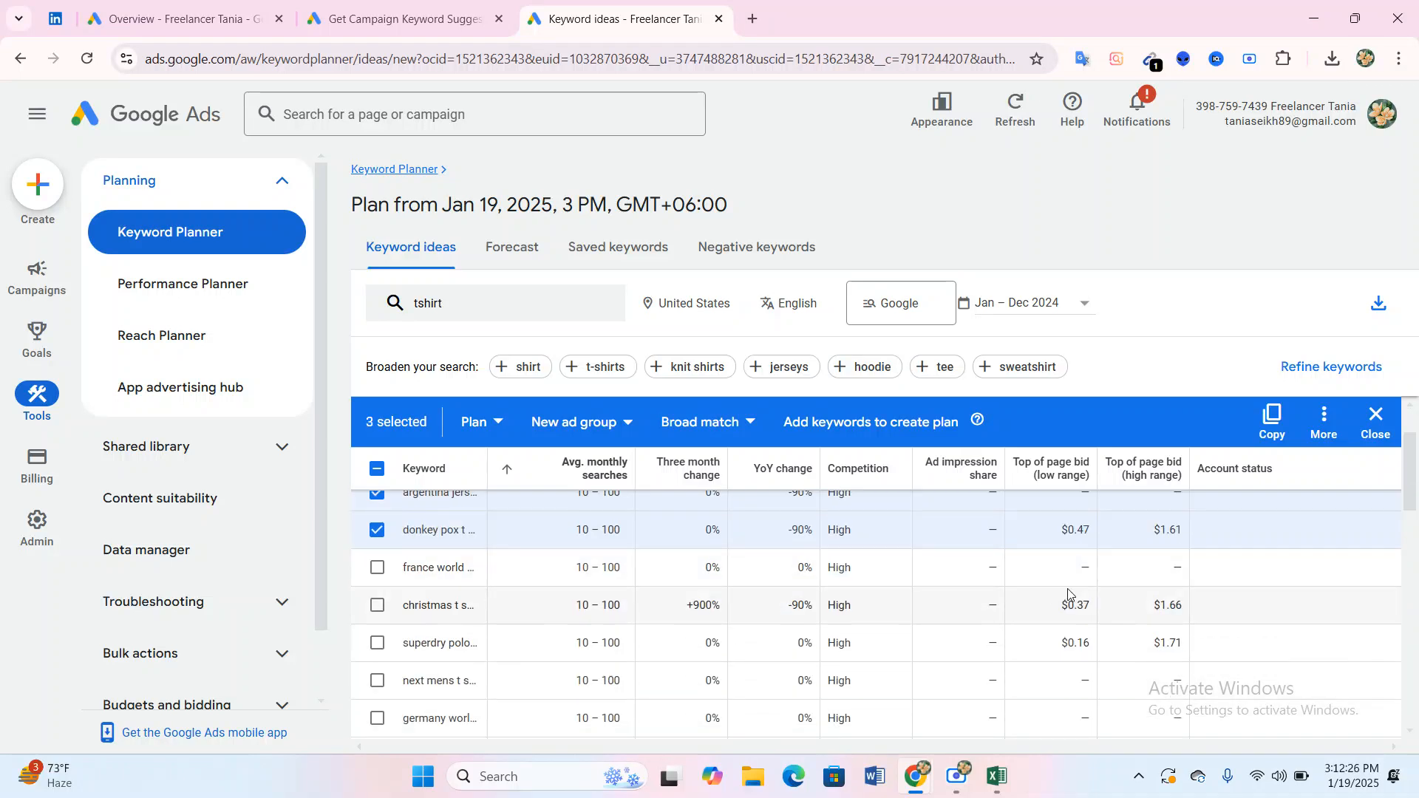
pyautogui.scroll(-5, 1160, 558)
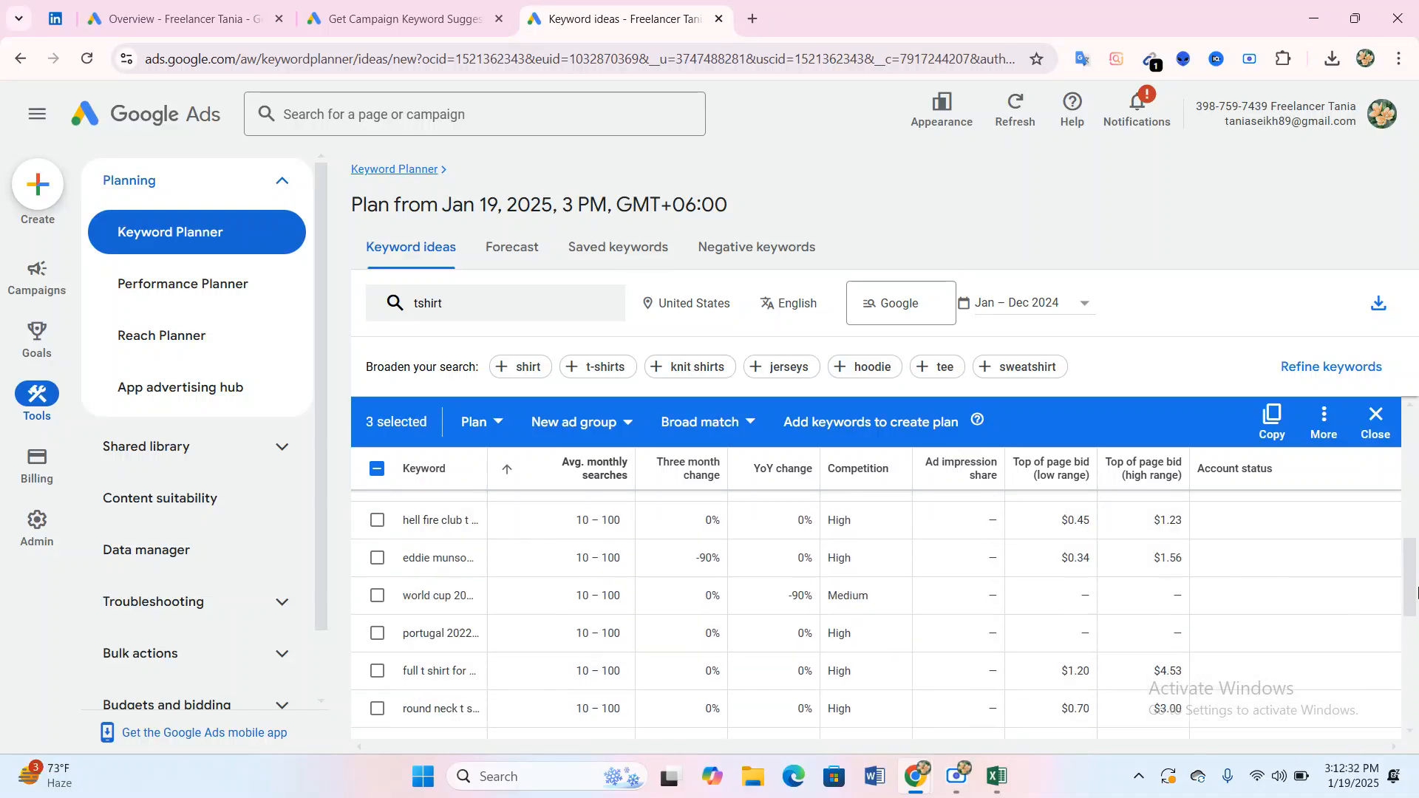
pyautogui.moveTo(1411, 573)
pyautogui.mouseDown()
pyautogui.moveTo(1410, 680)
pyautogui.moveTo(1416, 584)
pyautogui.mouseUp()
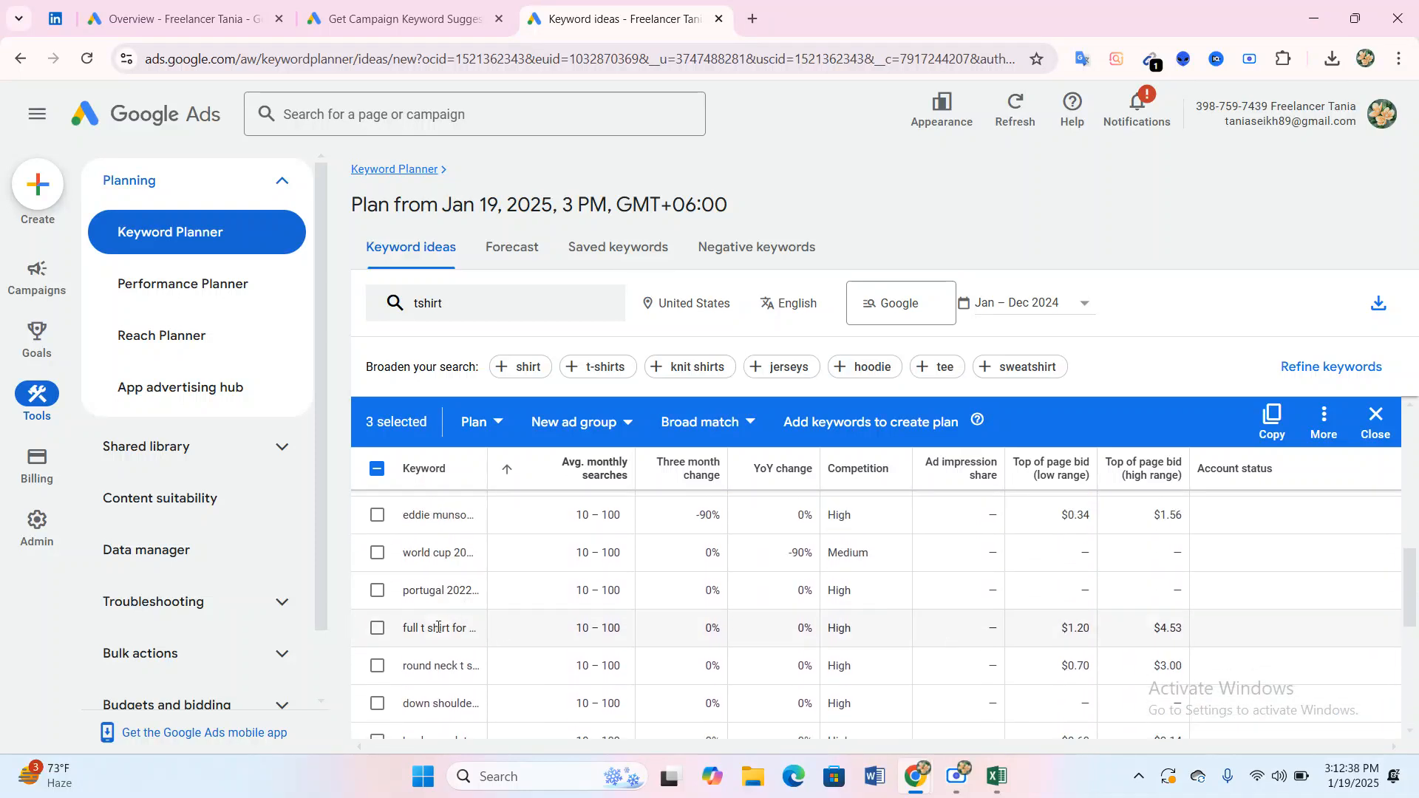
pyautogui.click(377, 629)
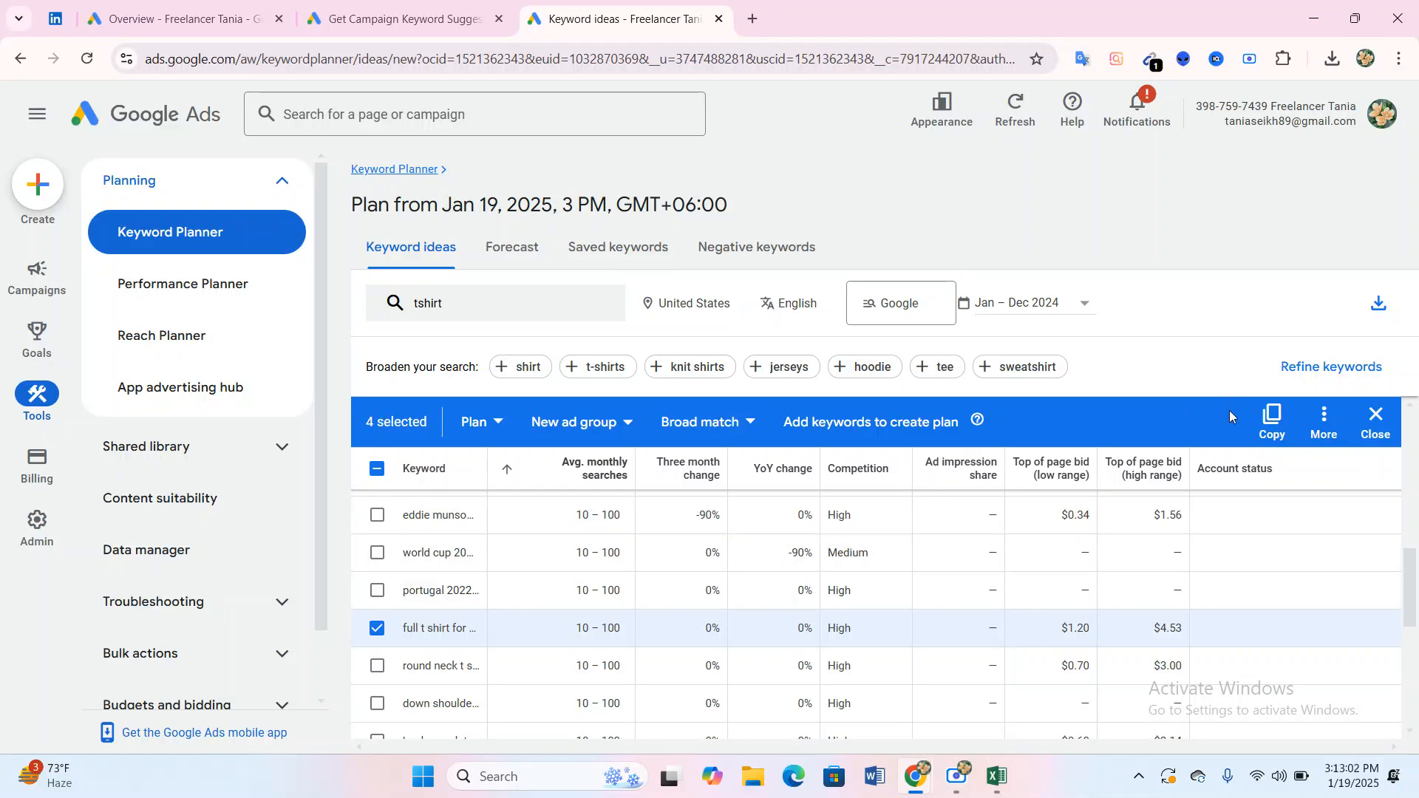
# Extend the selection to all 30 keyword ideas on the page and copy them to the clipboard.
pyautogui.scroll(5, 381, 543)
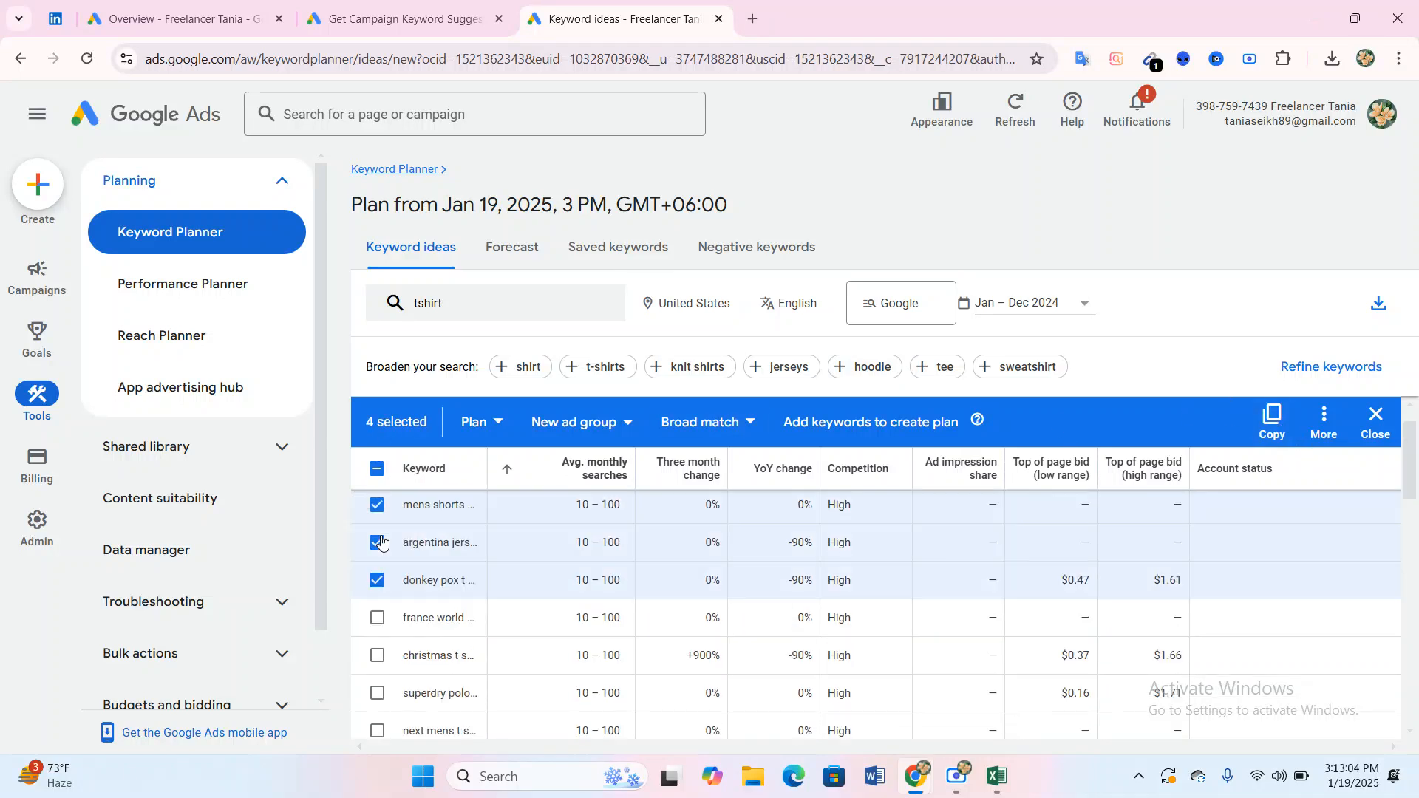
pyautogui.click(377, 469)
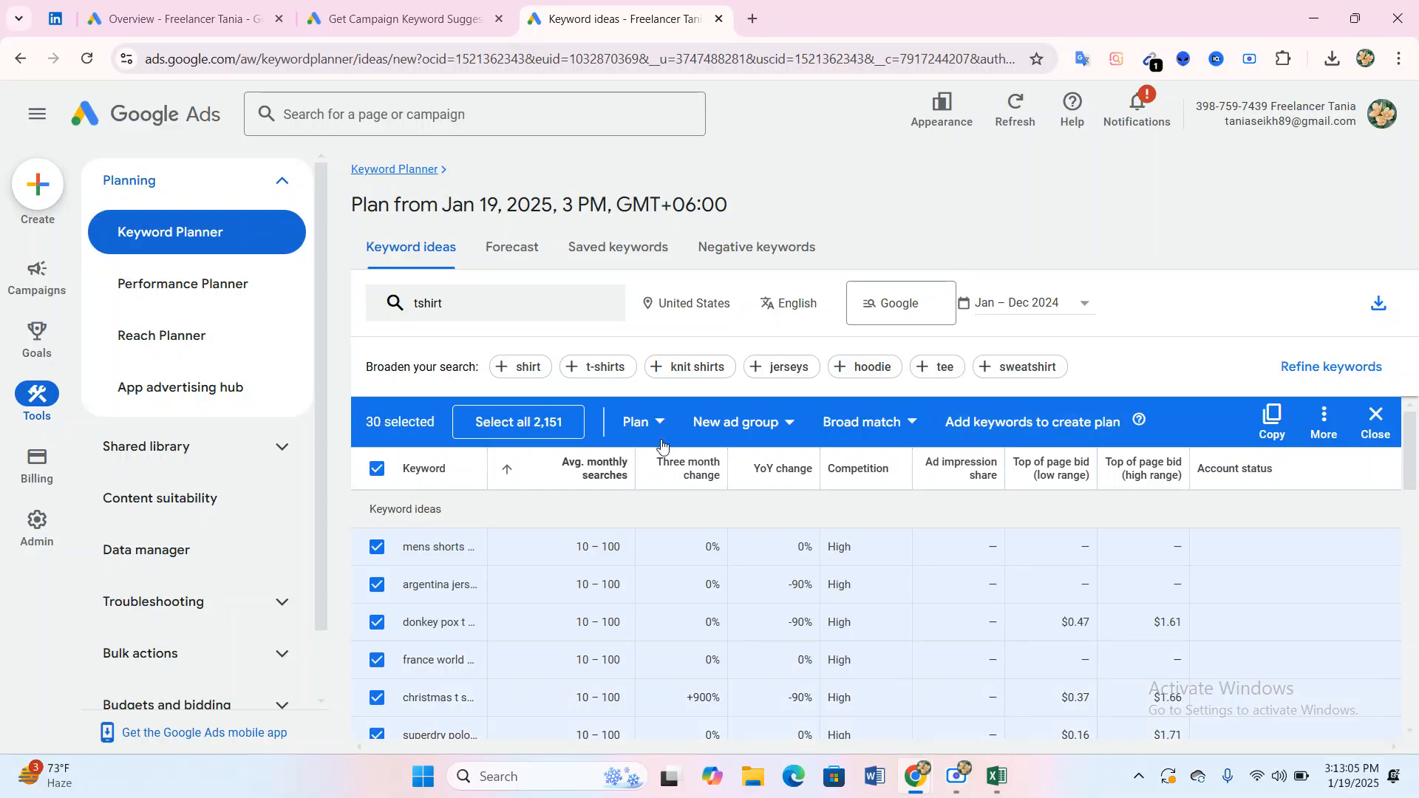
pyautogui.click(1270, 420)
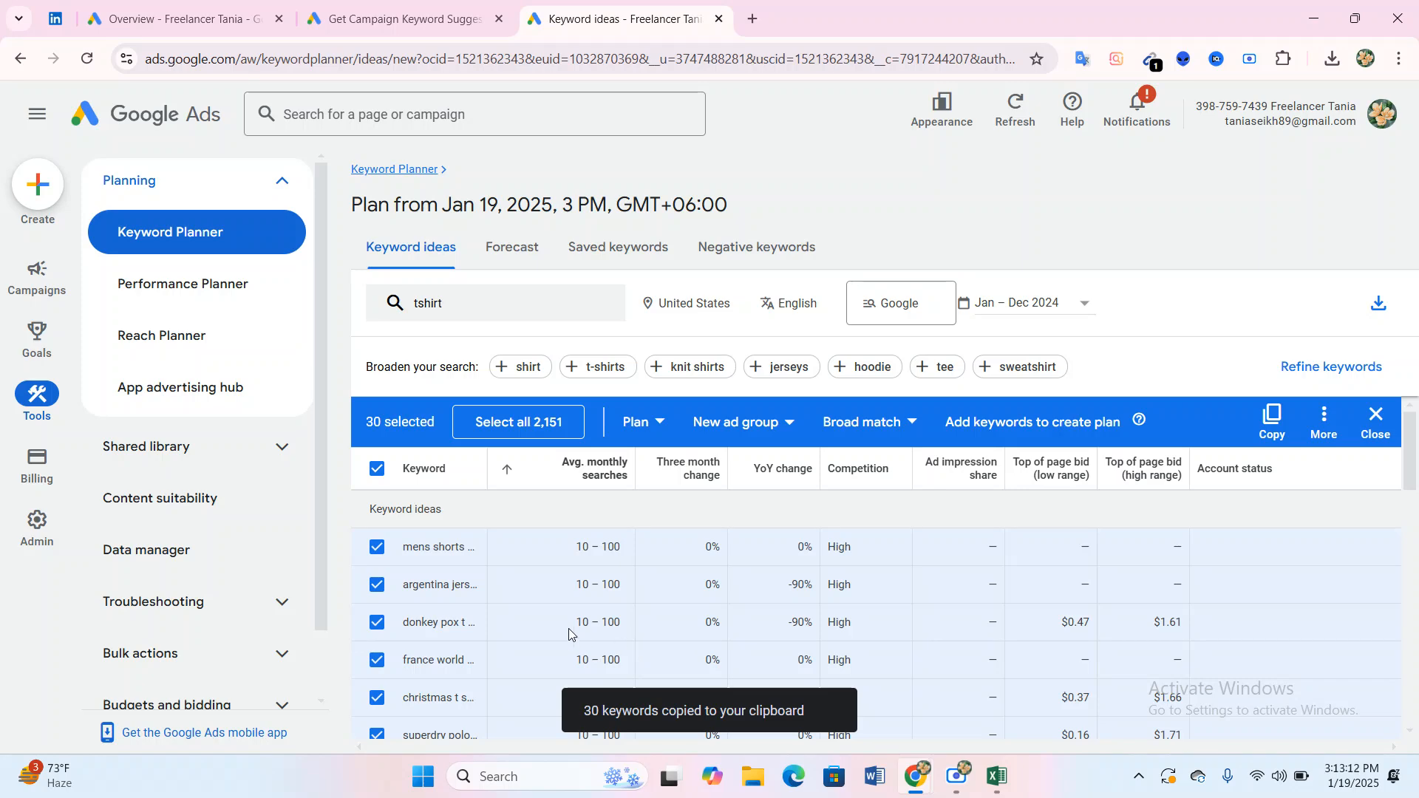
# Switch to the Excel worksheet and paste the copied keywords into the Keyword Name column starting at cell A2.
pyautogui.click(997, 777)
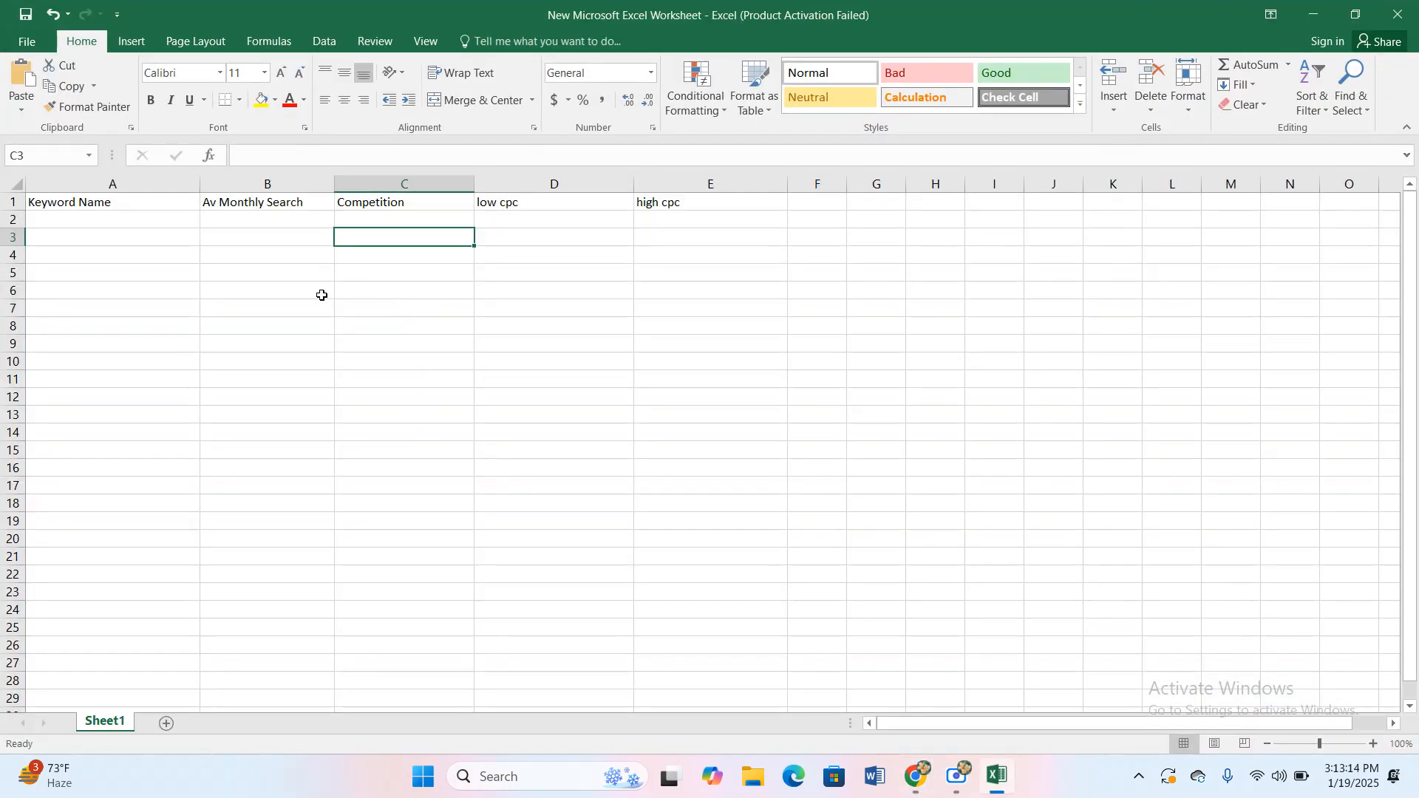
pyautogui.click(147, 217)
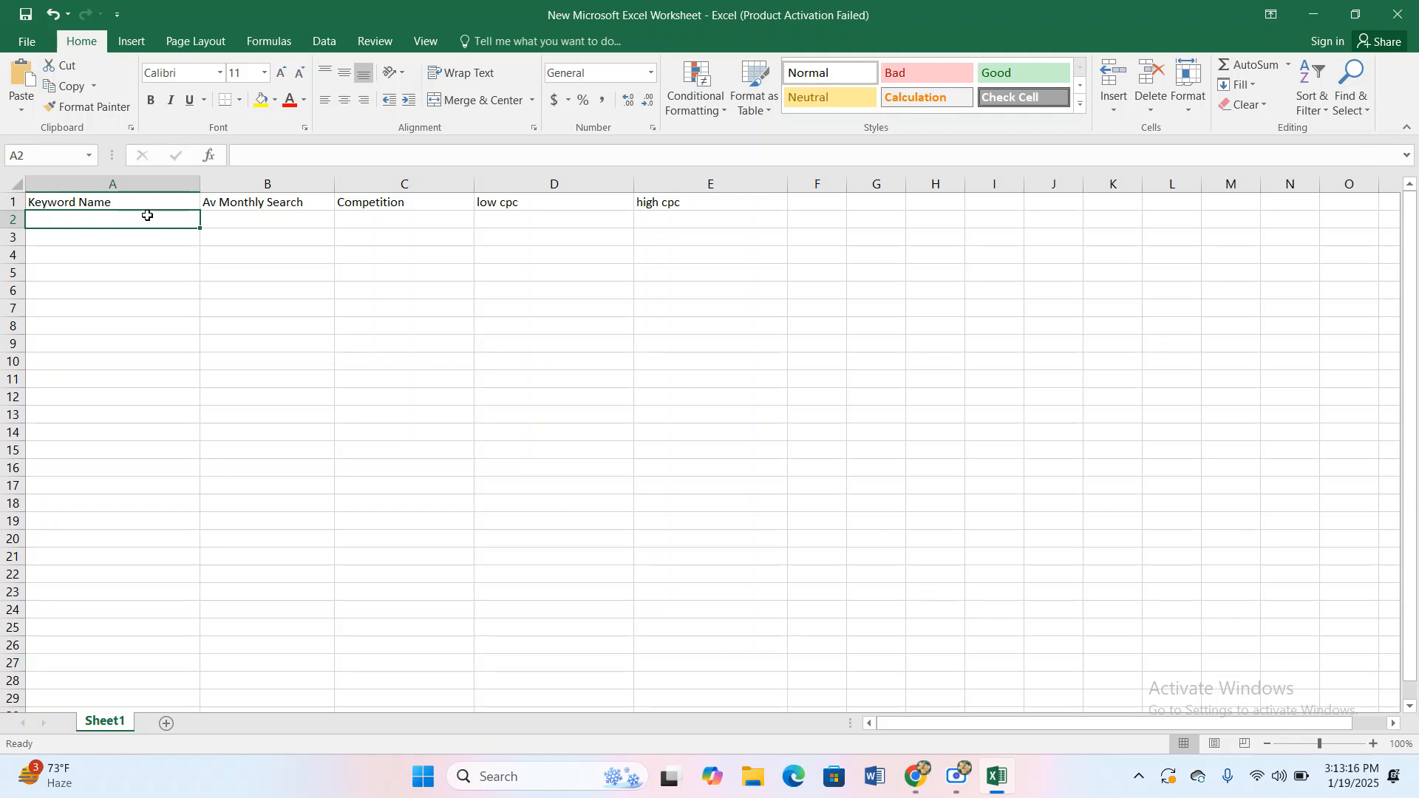
pyautogui.hotkey('ctrl', 'v')
pyautogui.click(288, 469)
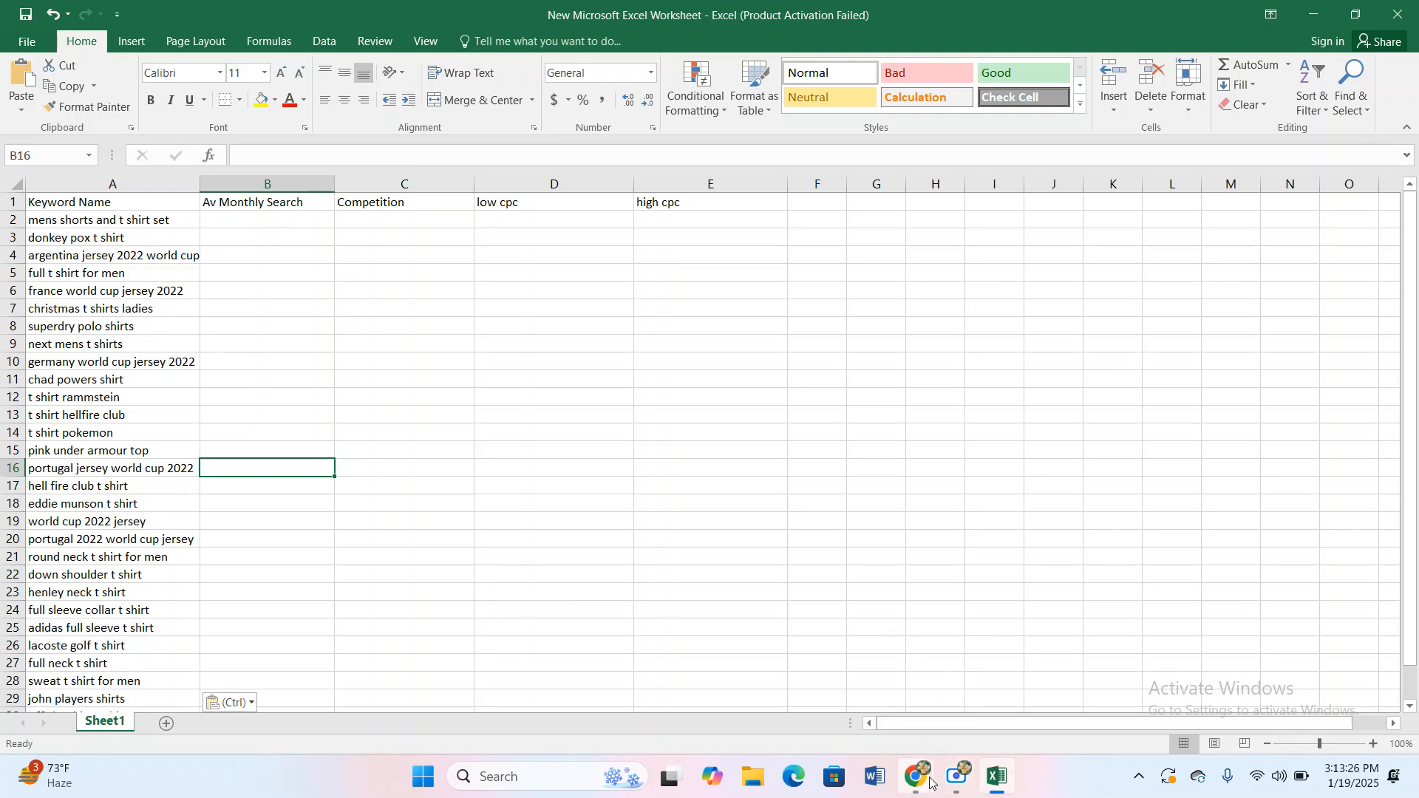
# Switch back to Keyword Planner in Chrome and clear the selection of all keyword ideas.
pyautogui.moveTo(914, 776)
pyautogui.click(812, 667)
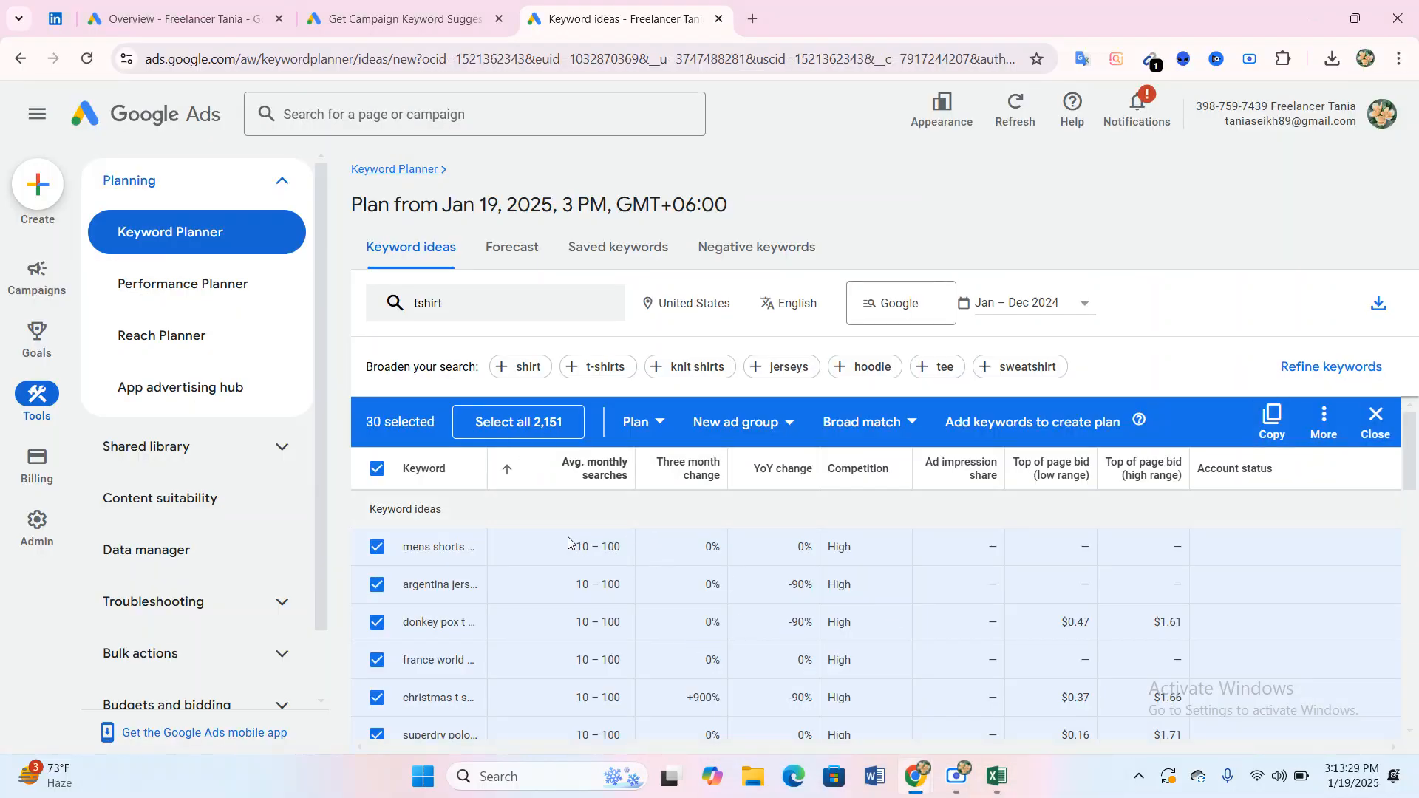
pyautogui.moveTo(568, 545); pyautogui.dragTo(627, 598)
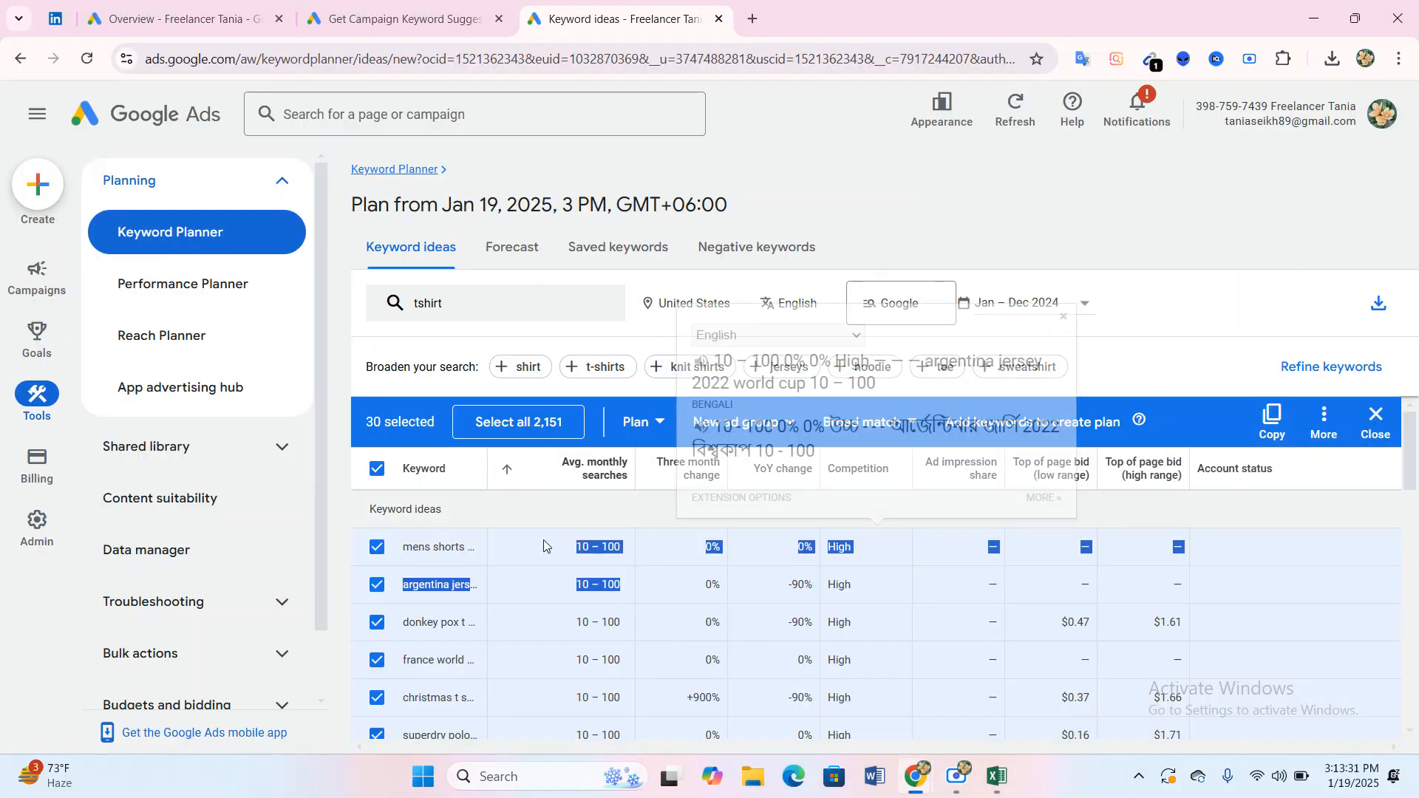
pyautogui.click(354, 510)
pyautogui.click(377, 469)
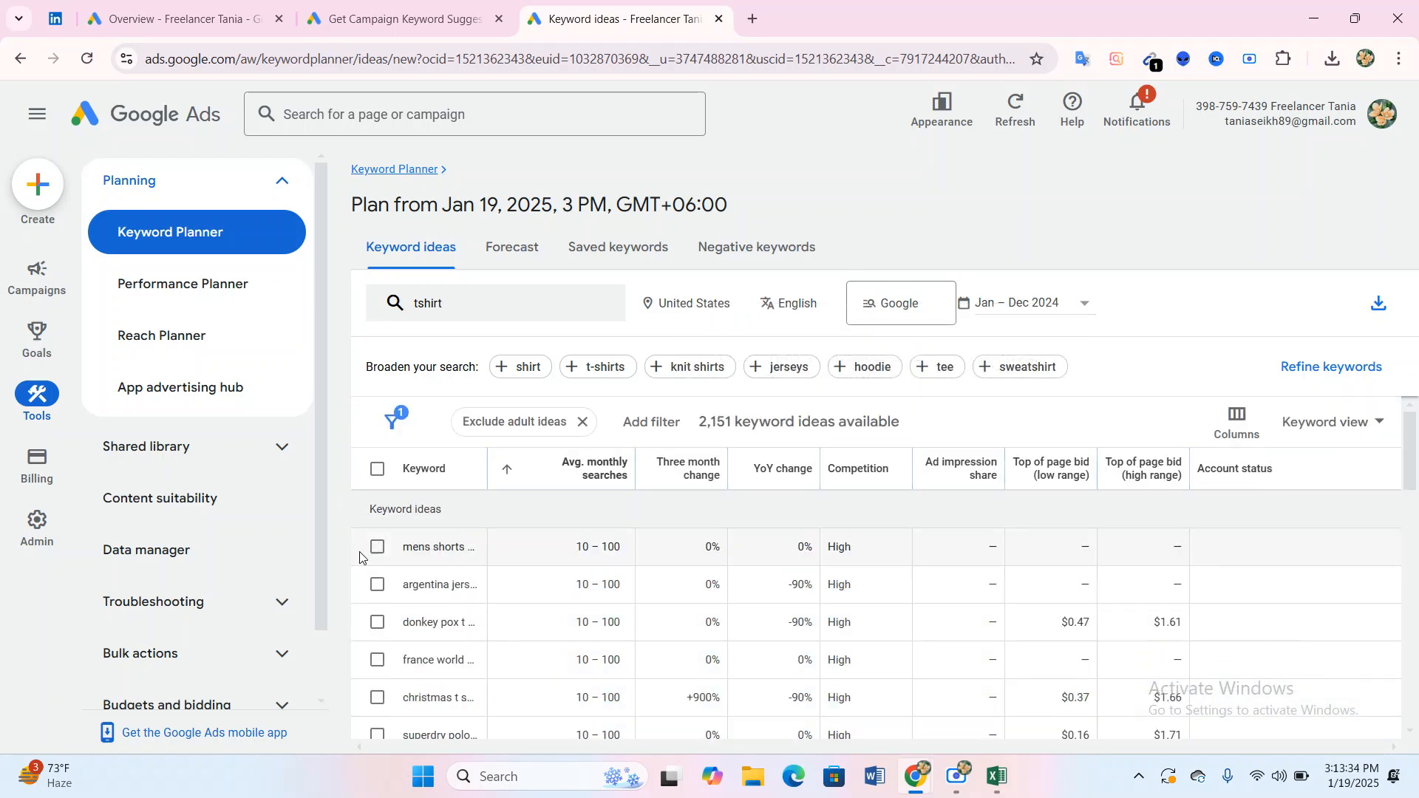
# Try to highlight the text of all keyword rows on the page, including their metrics, and to select the argentina jersey keyword.
pyautogui.moveTo(334, 529); pyautogui.dragTo(1201, 628)
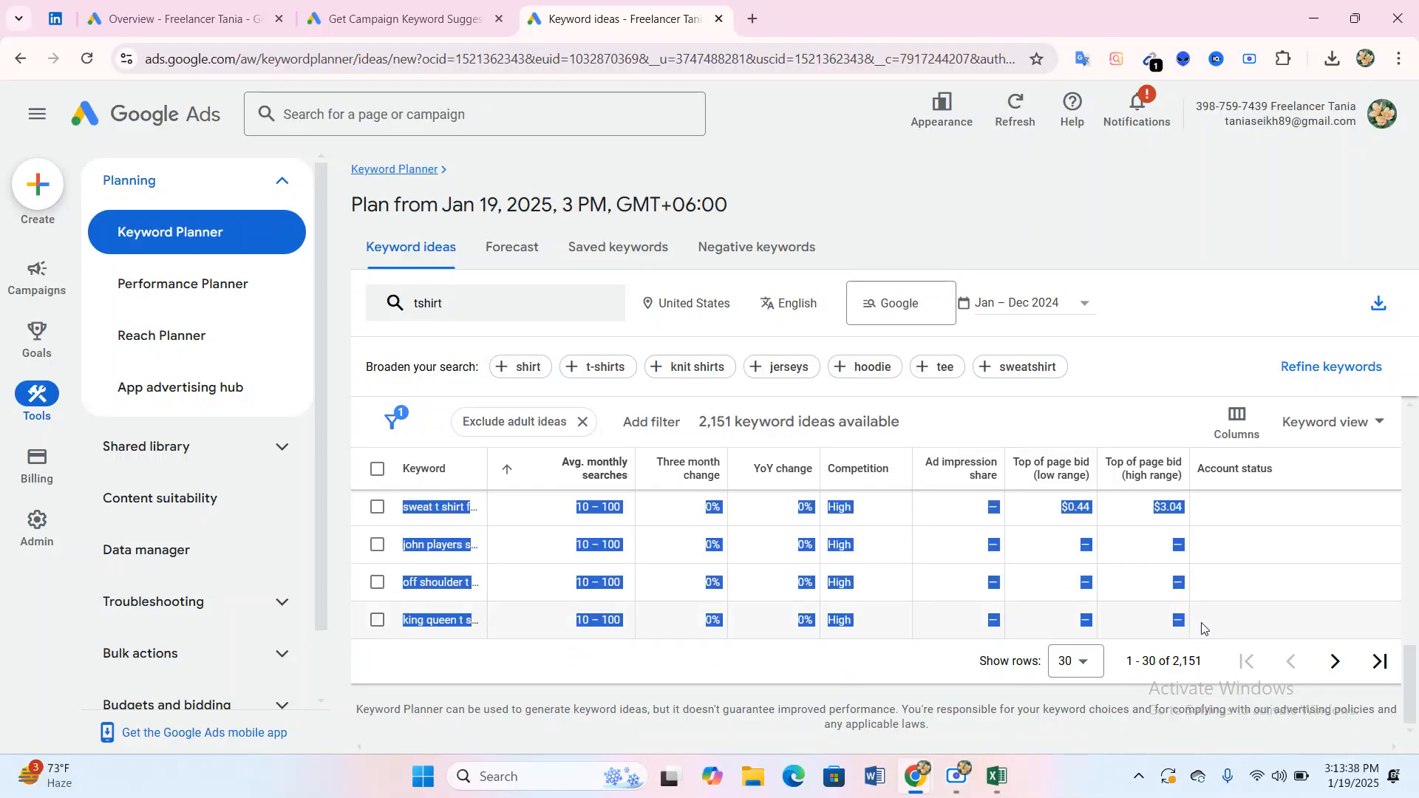
pyautogui.scroll(3, 806, 636)
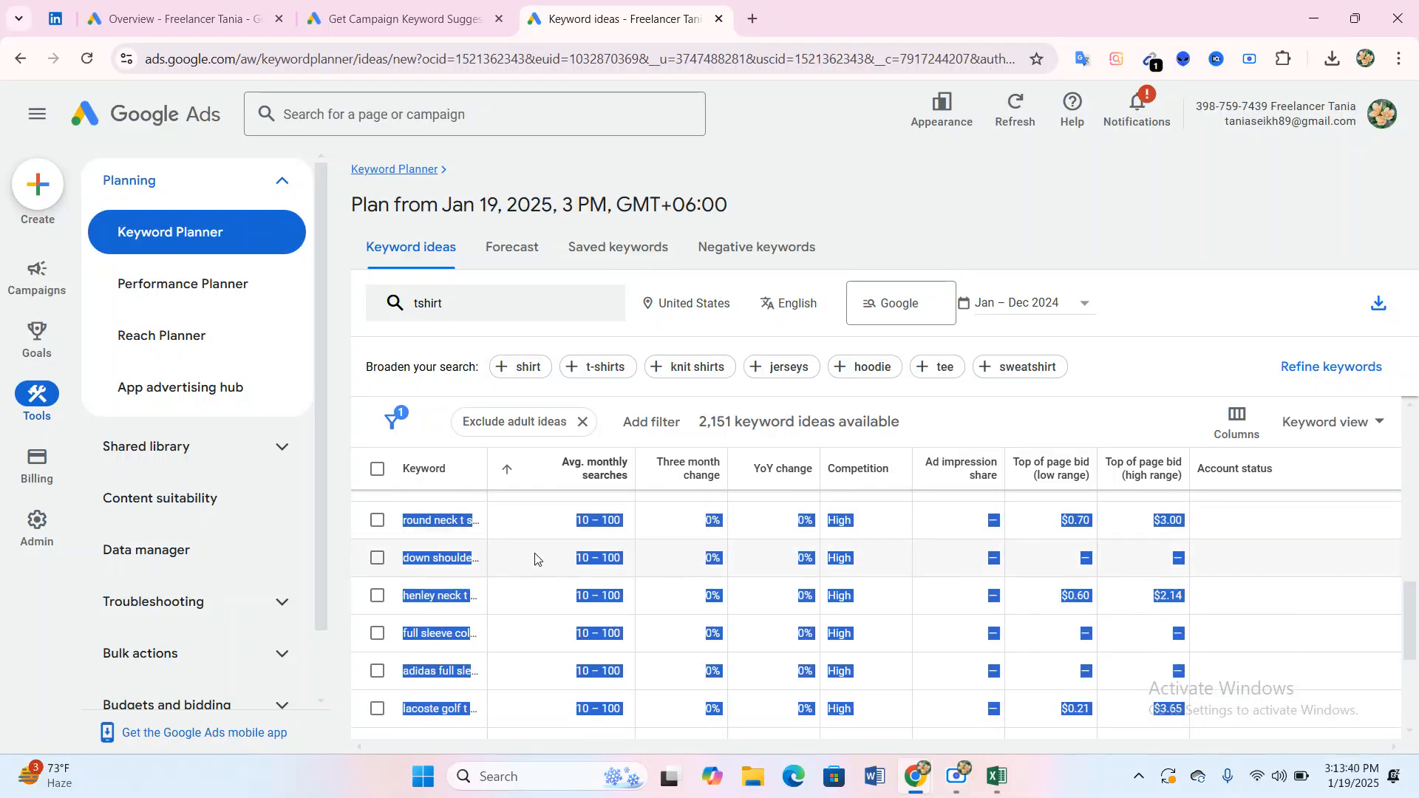
pyautogui.scroll(5, 1087, 595)
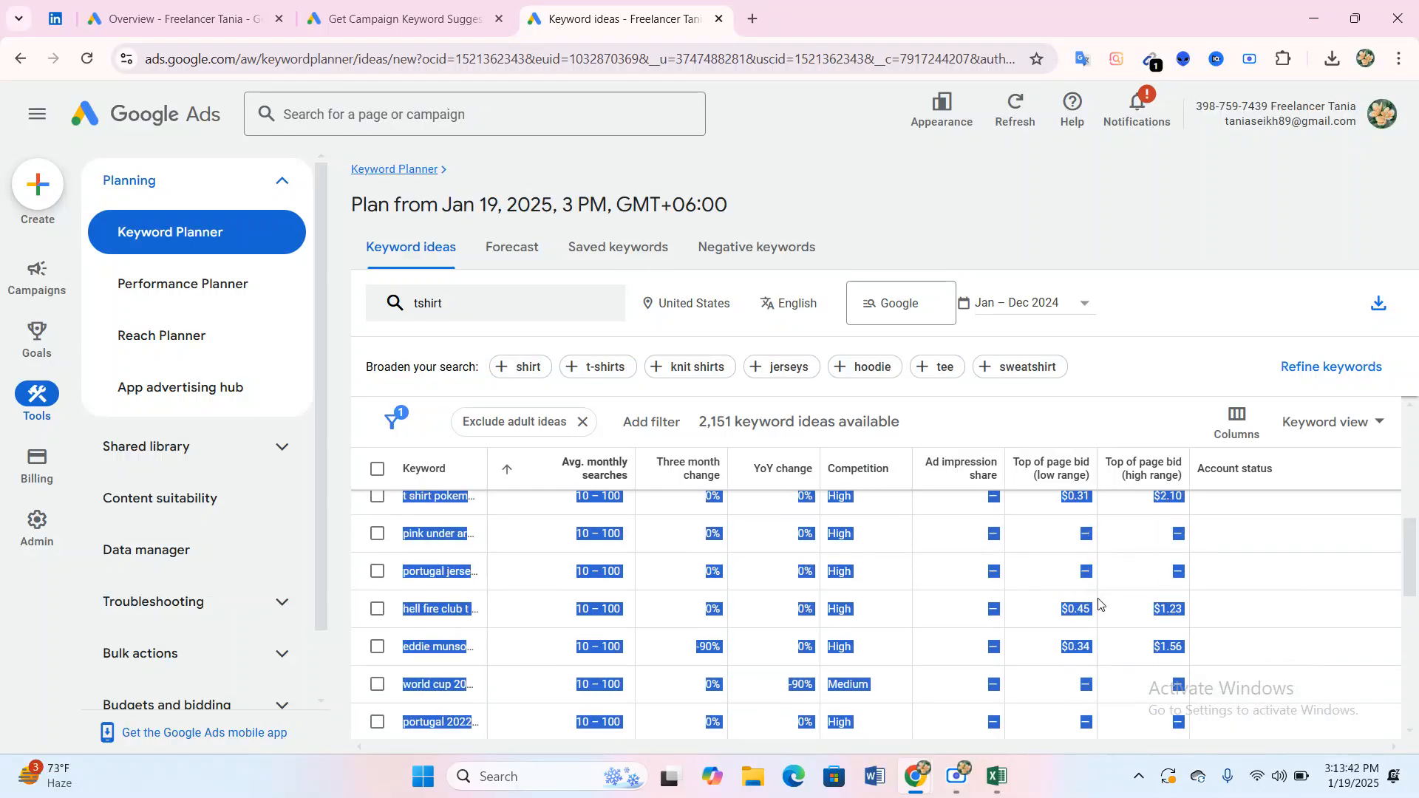
pyautogui.click(873, 606)
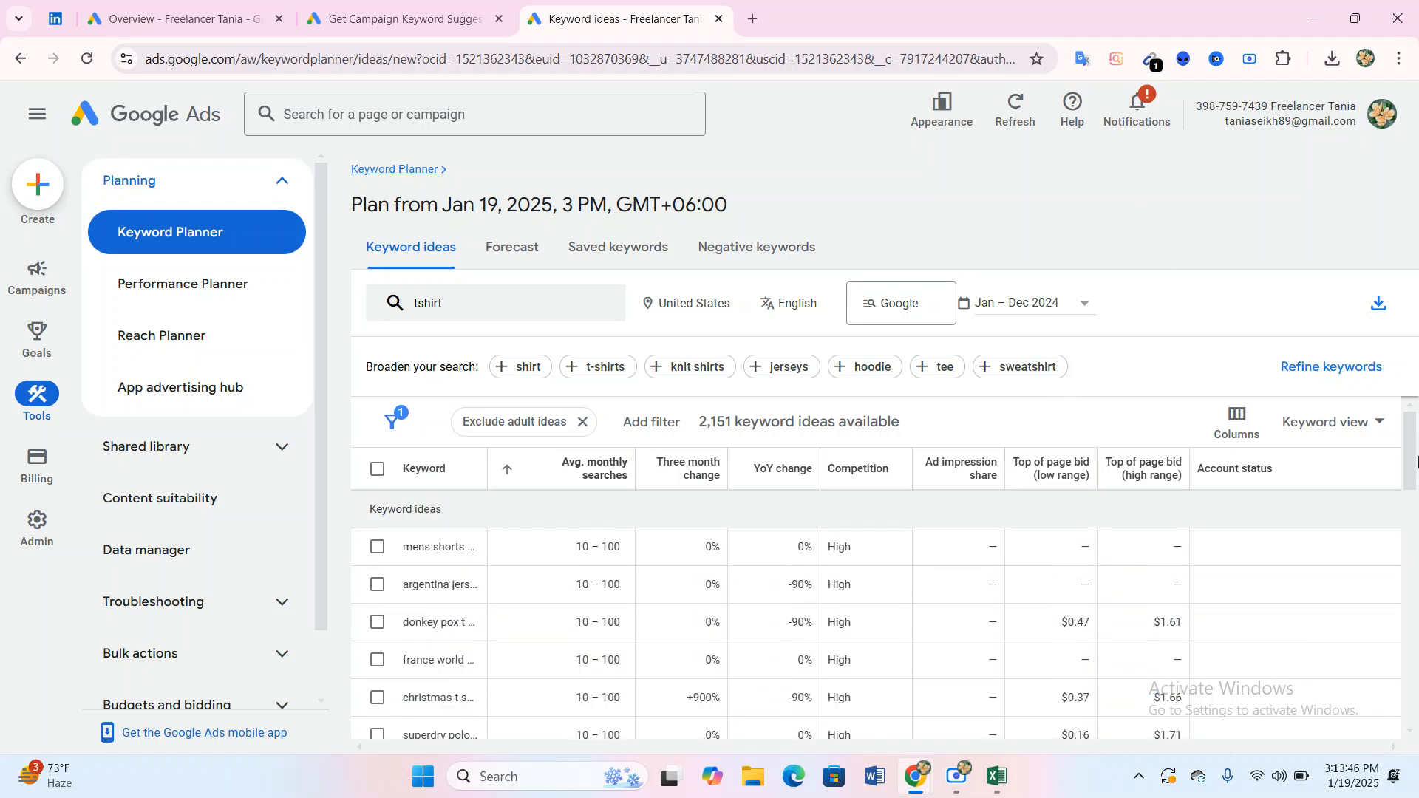
pyautogui.click(379, 586)
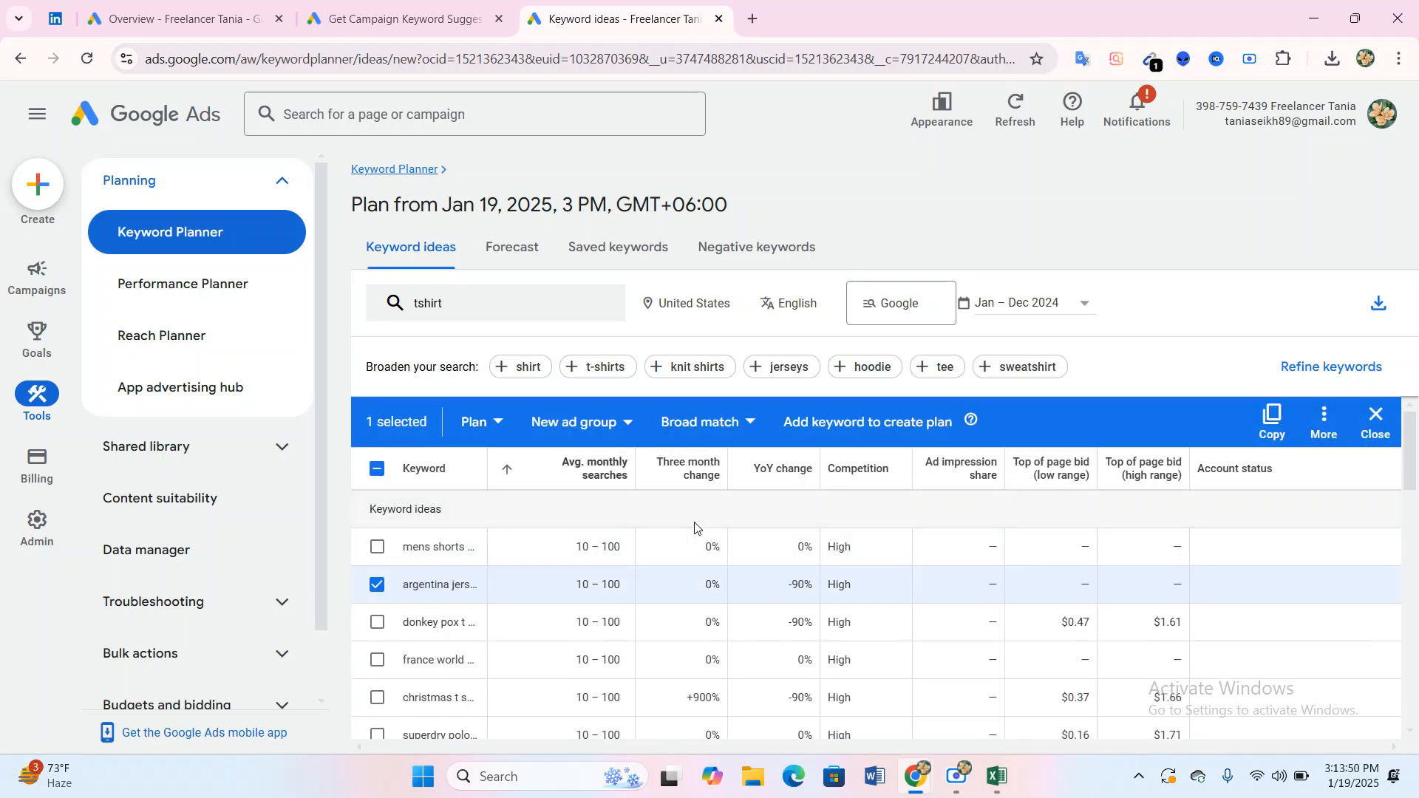
pyautogui.click(383, 586)
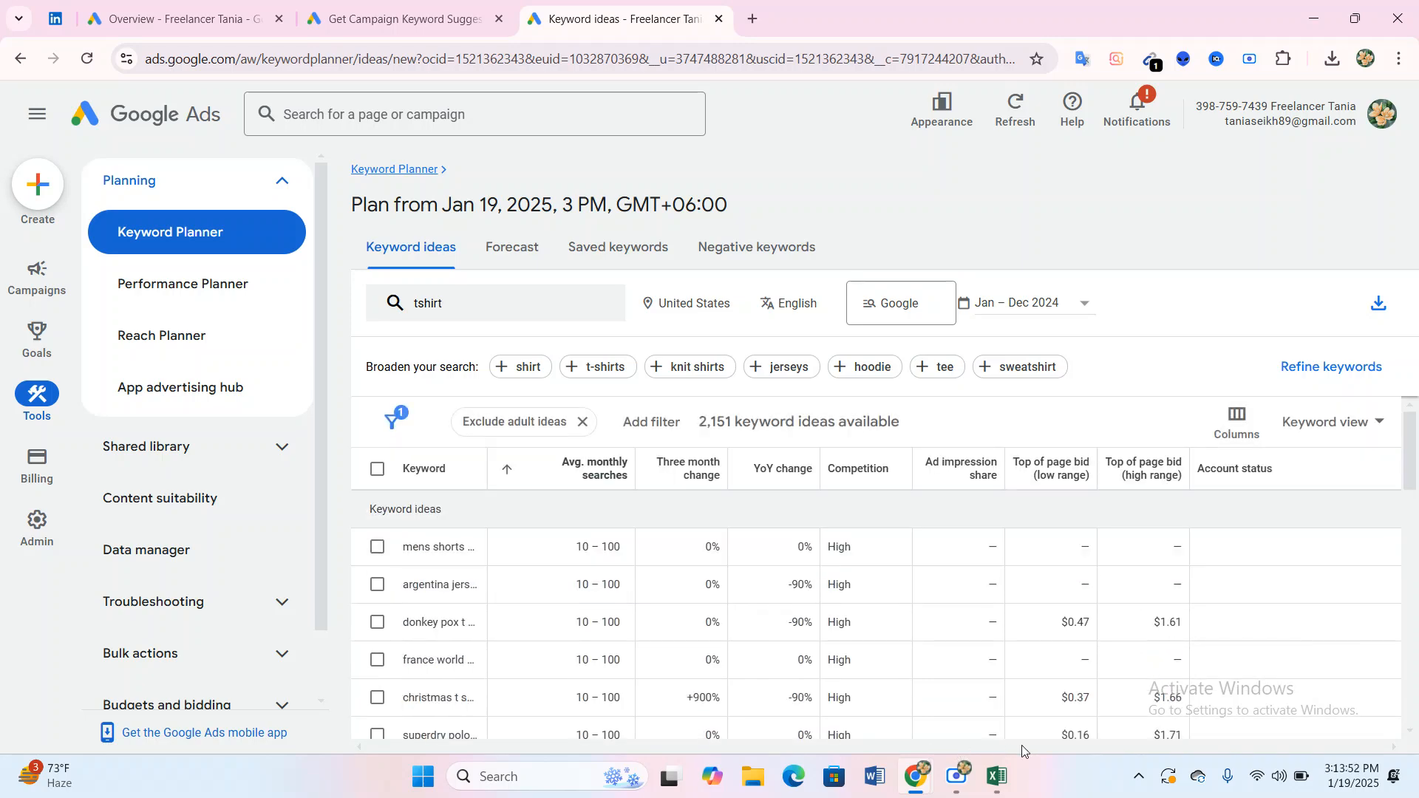
# Check the worksheet in Excel, return to Keyword Planner and highlight the average monthly searches of the argentina jersey keyword.
pyautogui.click(998, 776)
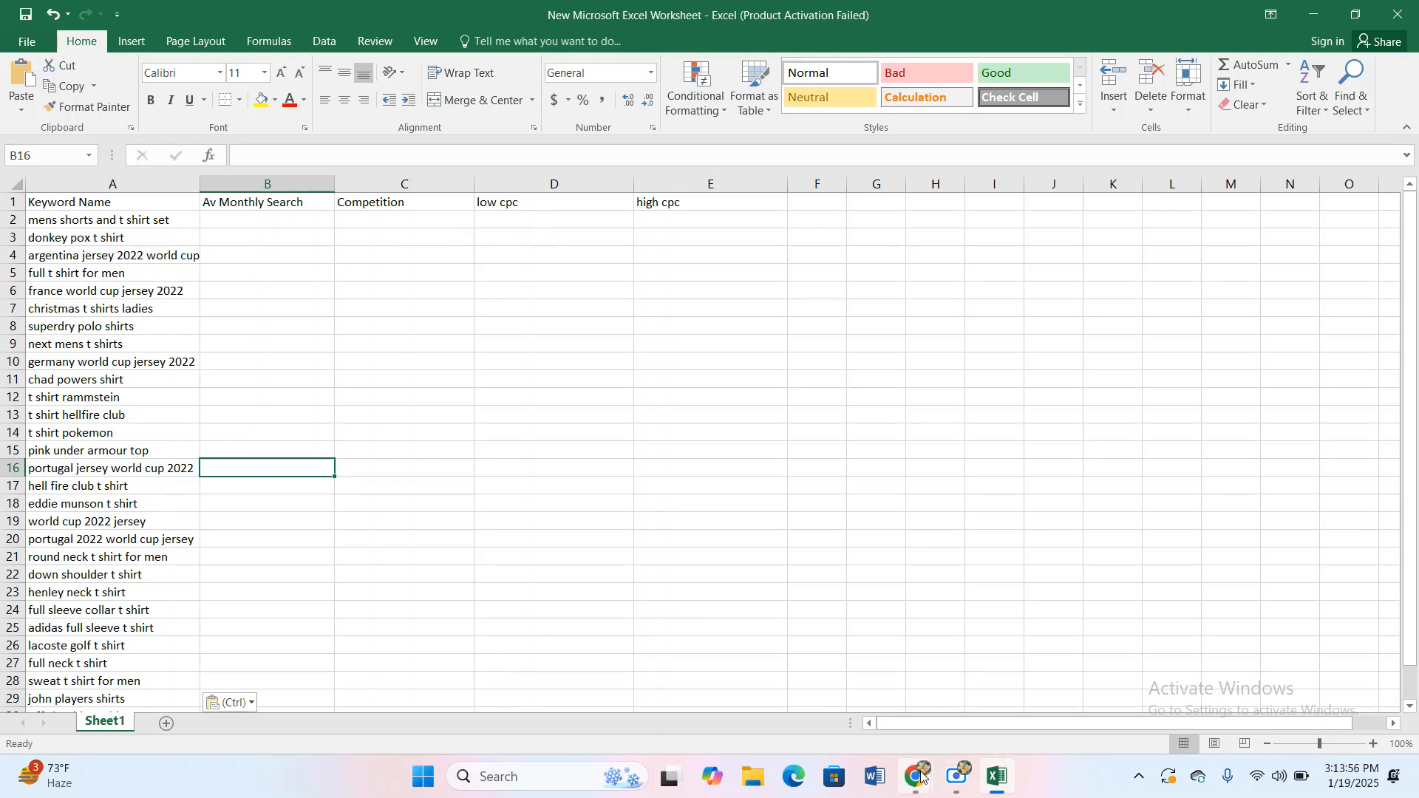
pyautogui.moveTo(915, 776)
pyautogui.click(834, 676)
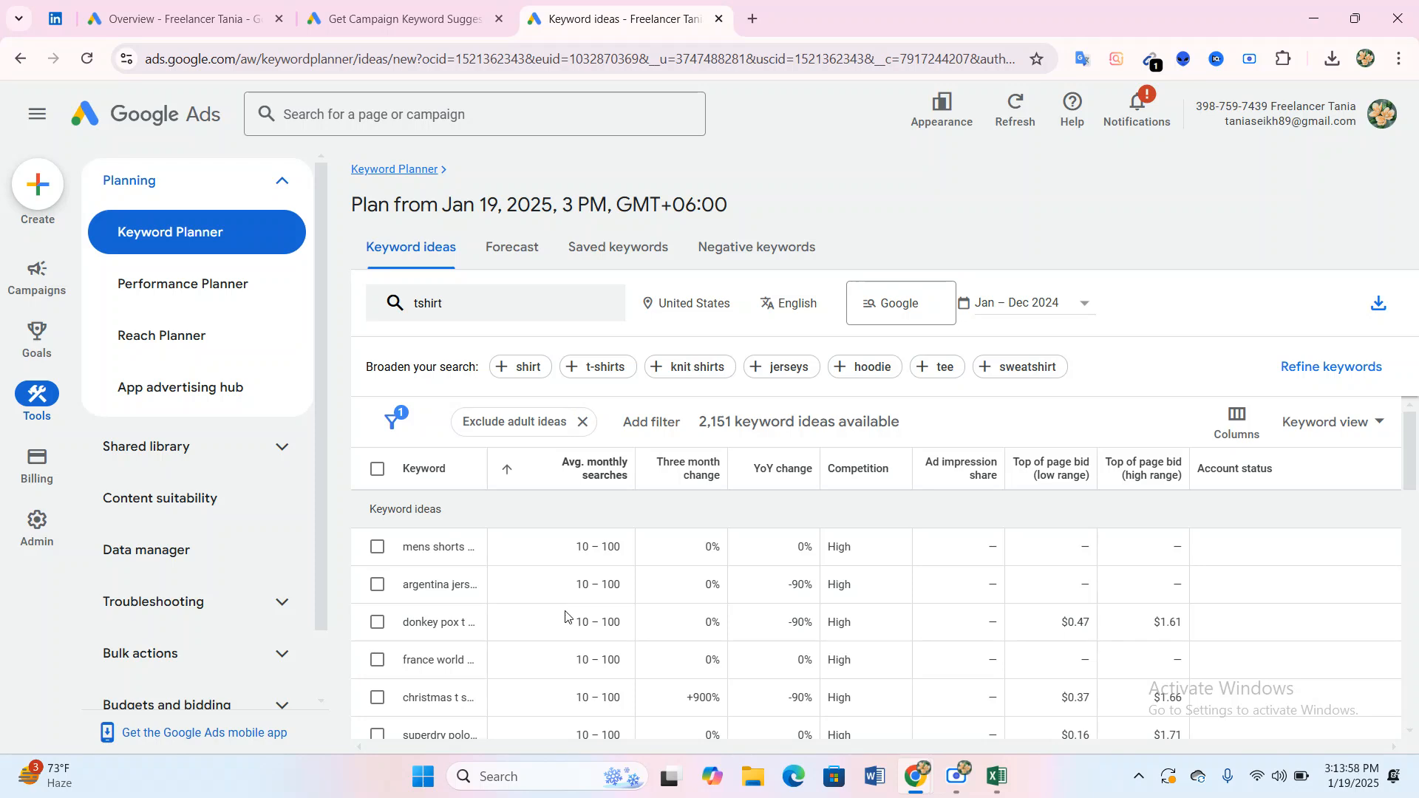
pyautogui.moveTo(573, 591); pyautogui.dragTo(627, 587)
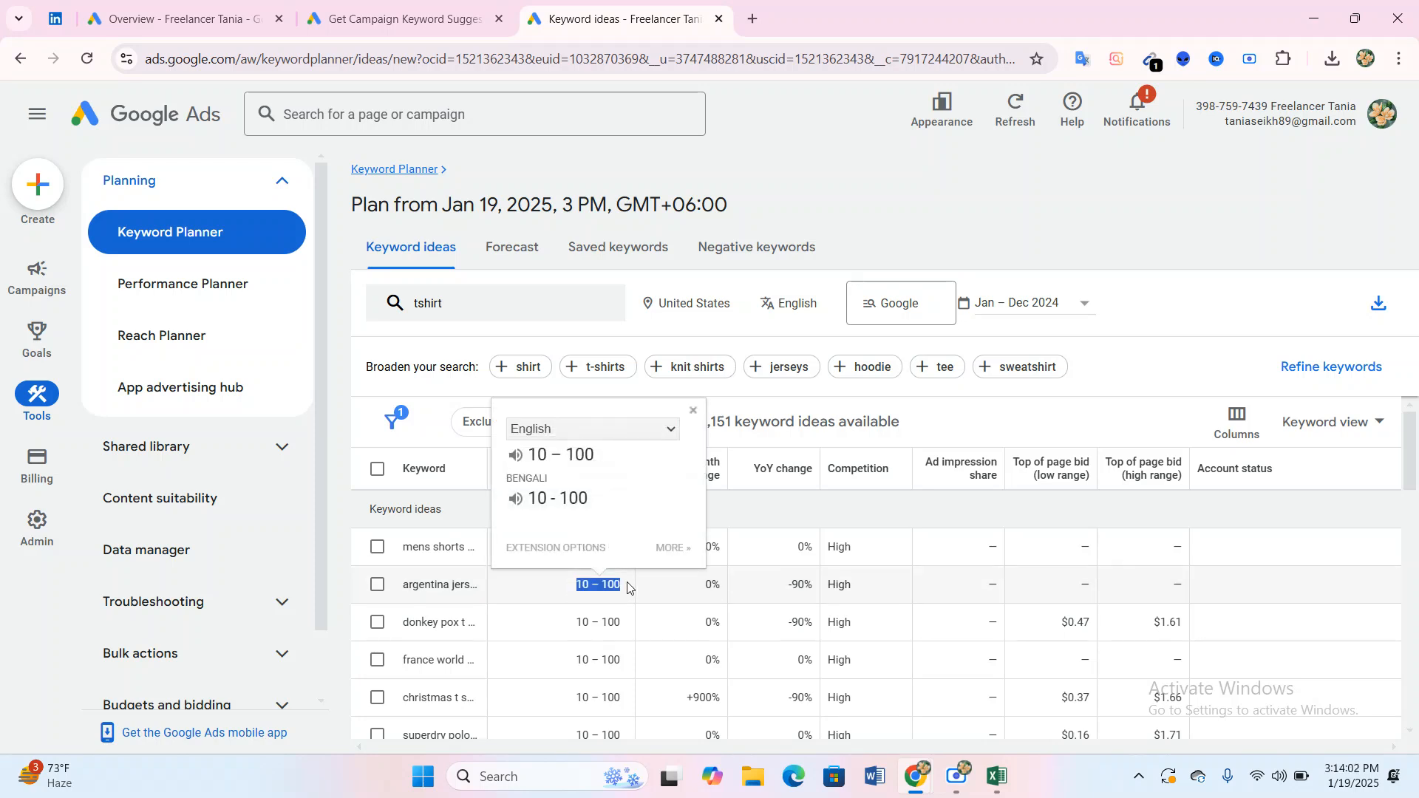
pyautogui.click(1175, 305)
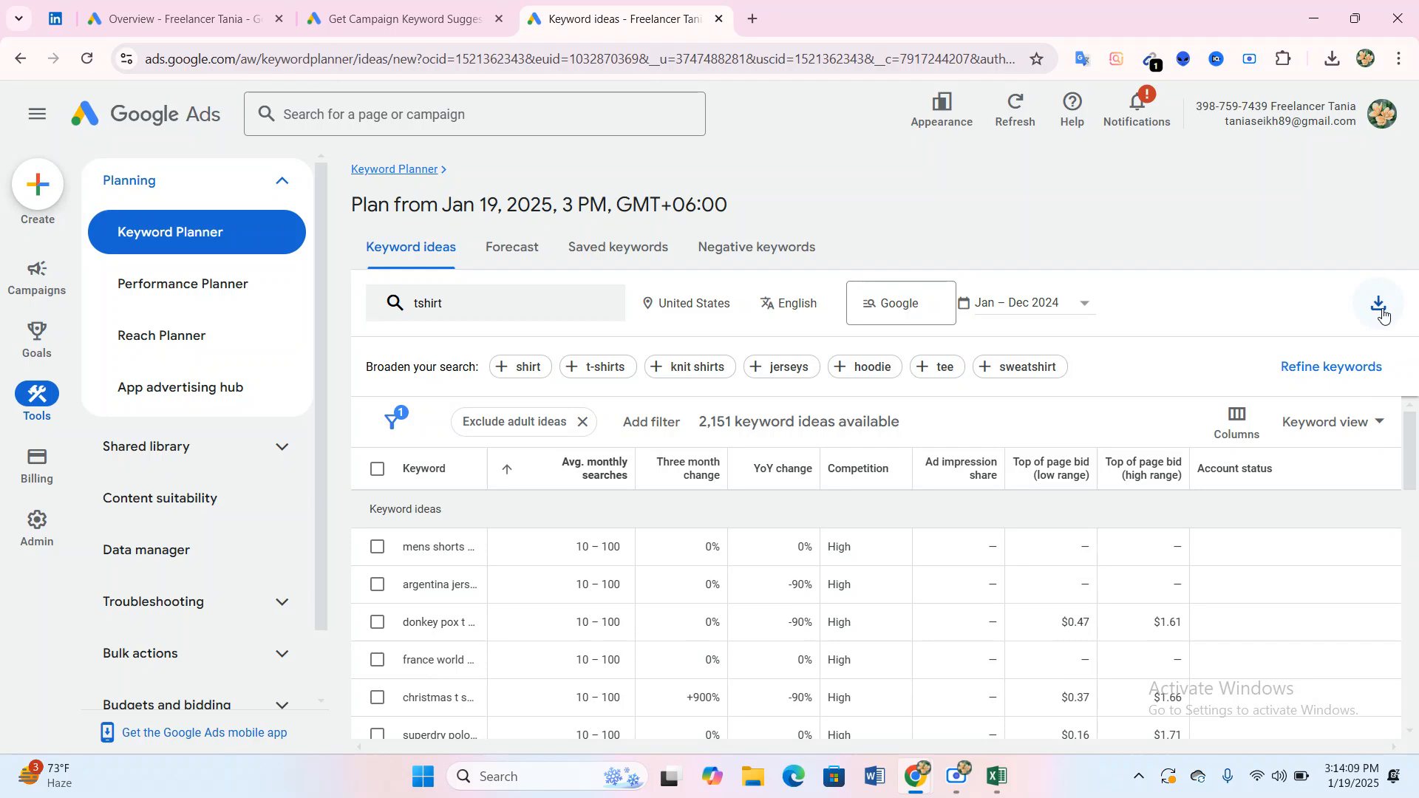
# Try selecting all keyword ideas, and try highlighting the table text from the first row to the last row of the page.
pyautogui.click(373, 474)
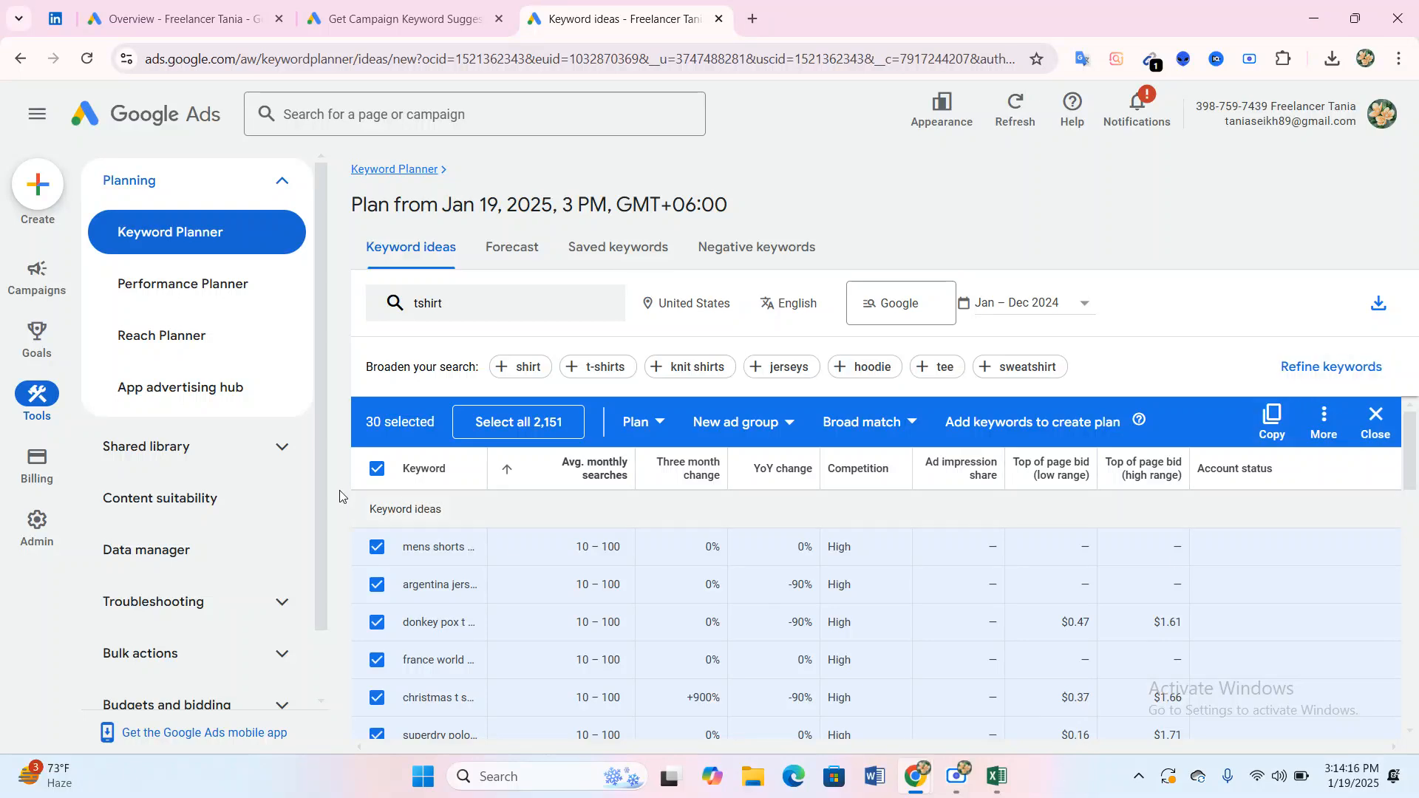
pyautogui.click(376, 471)
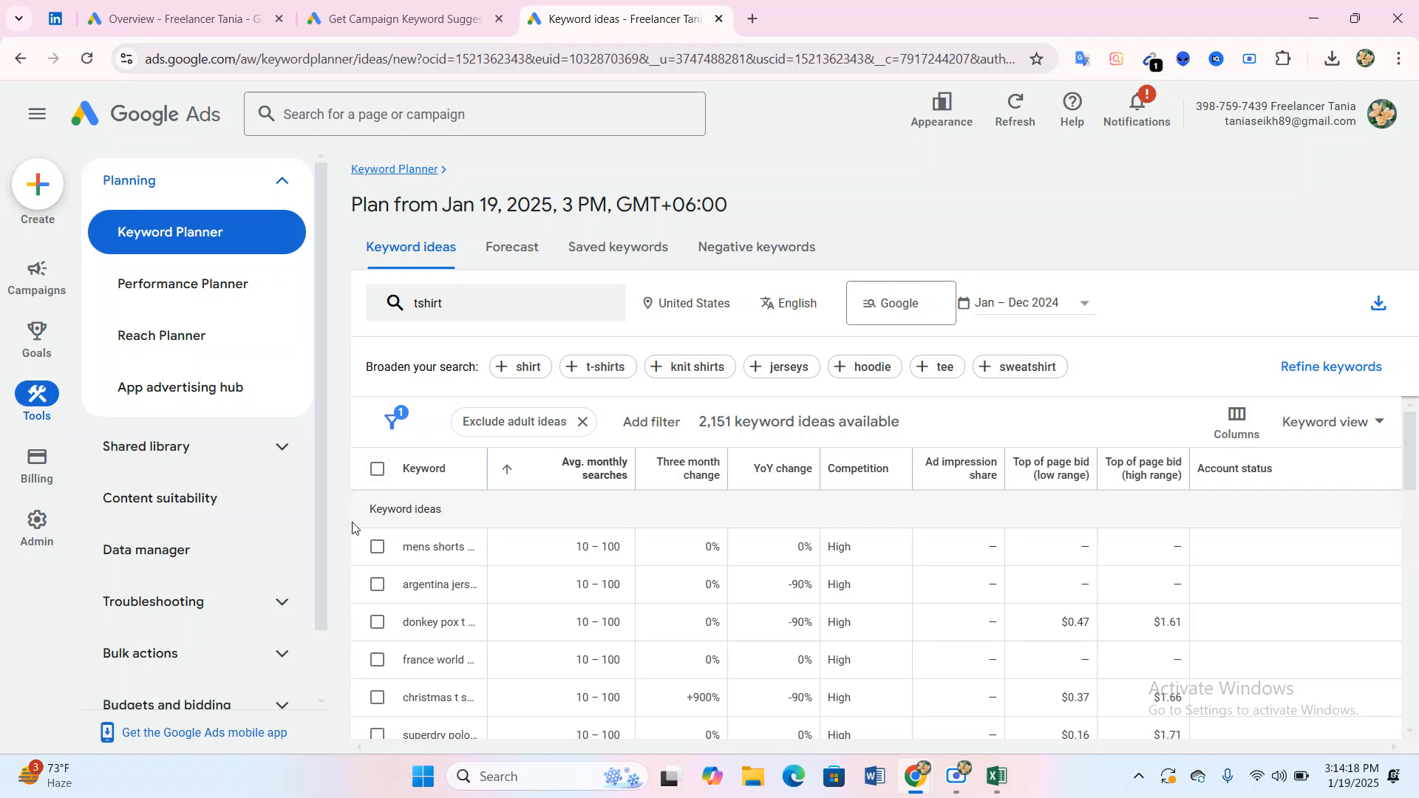
pyautogui.moveTo(353, 529); pyautogui.dragTo(706, 712)
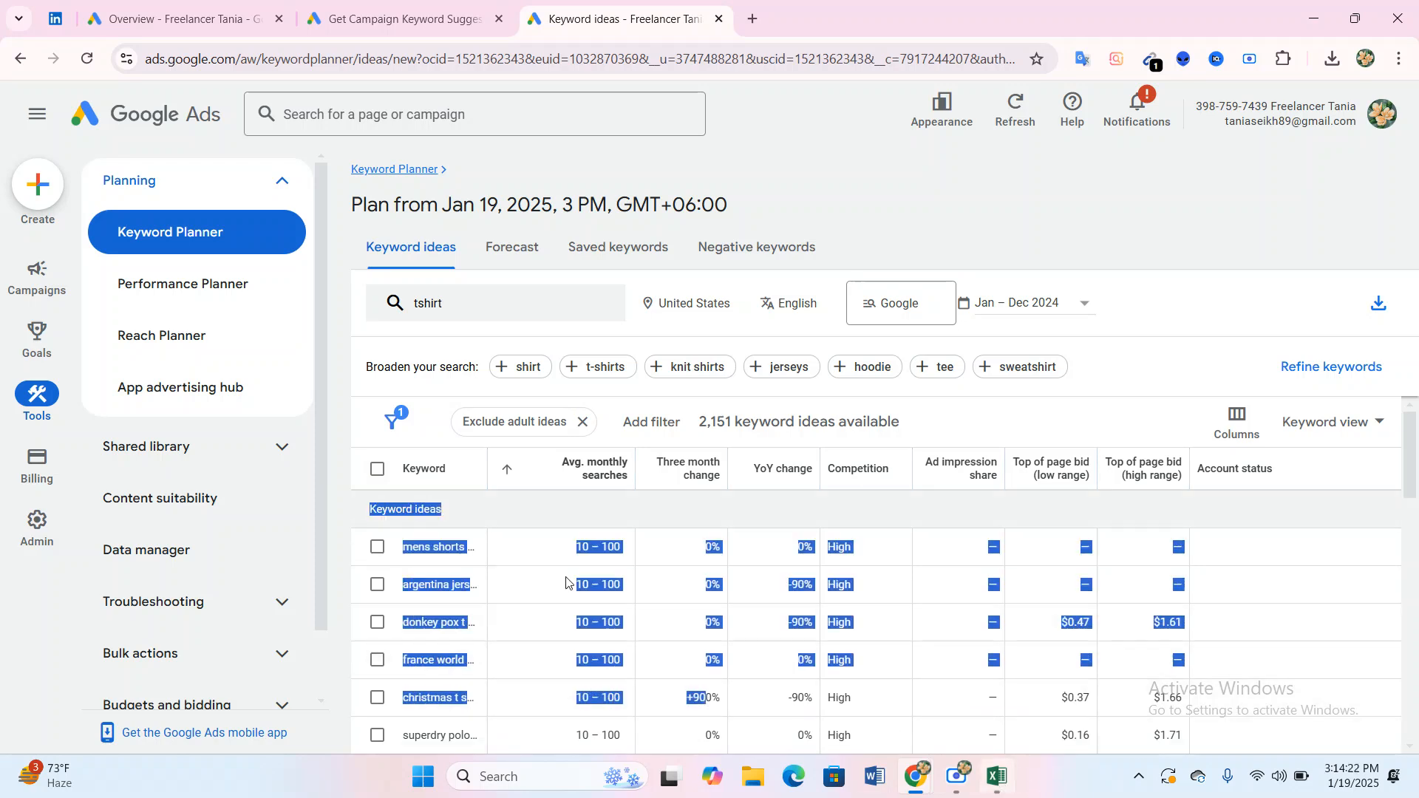
pyautogui.click(338, 512)
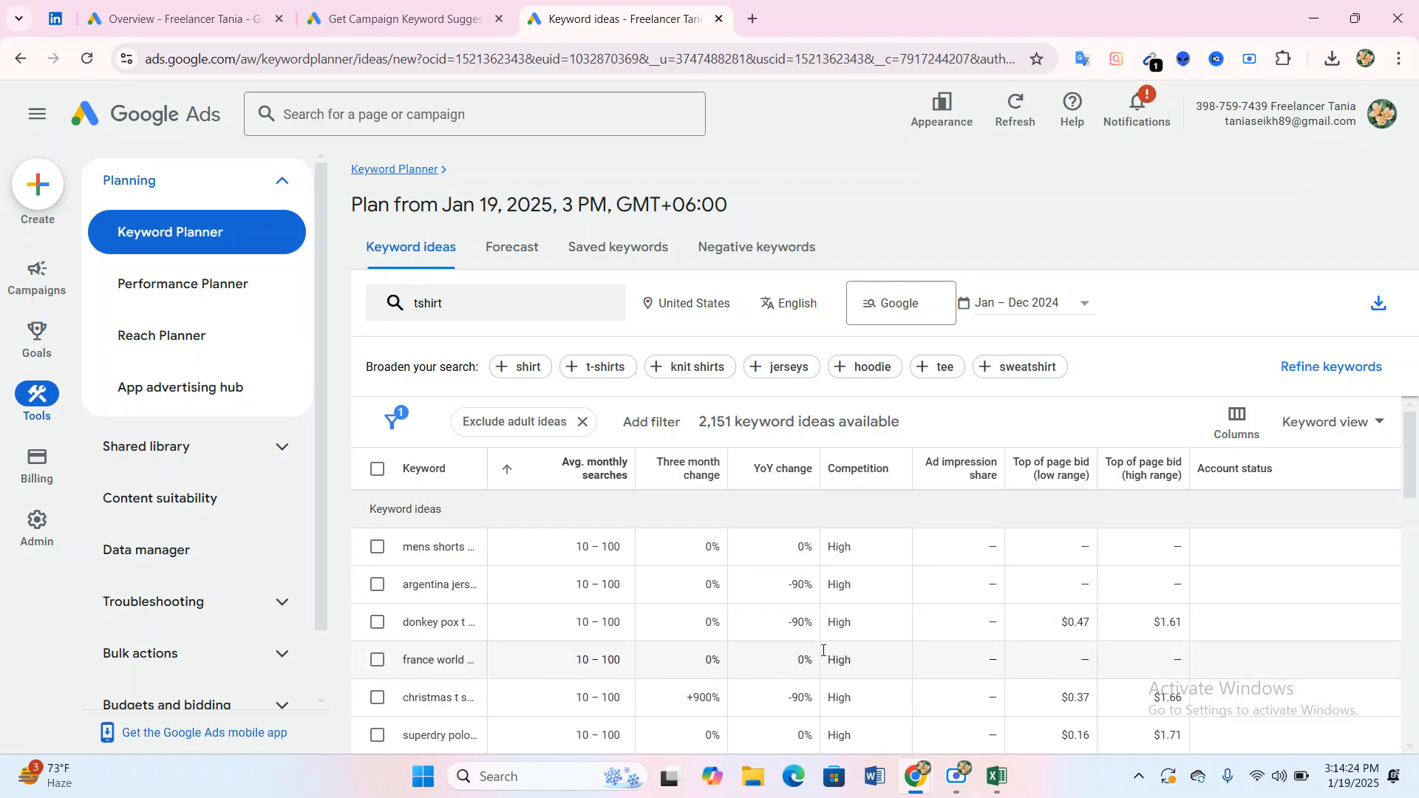
pyautogui.moveTo(349, 544); pyautogui.dragTo(1193, 633)
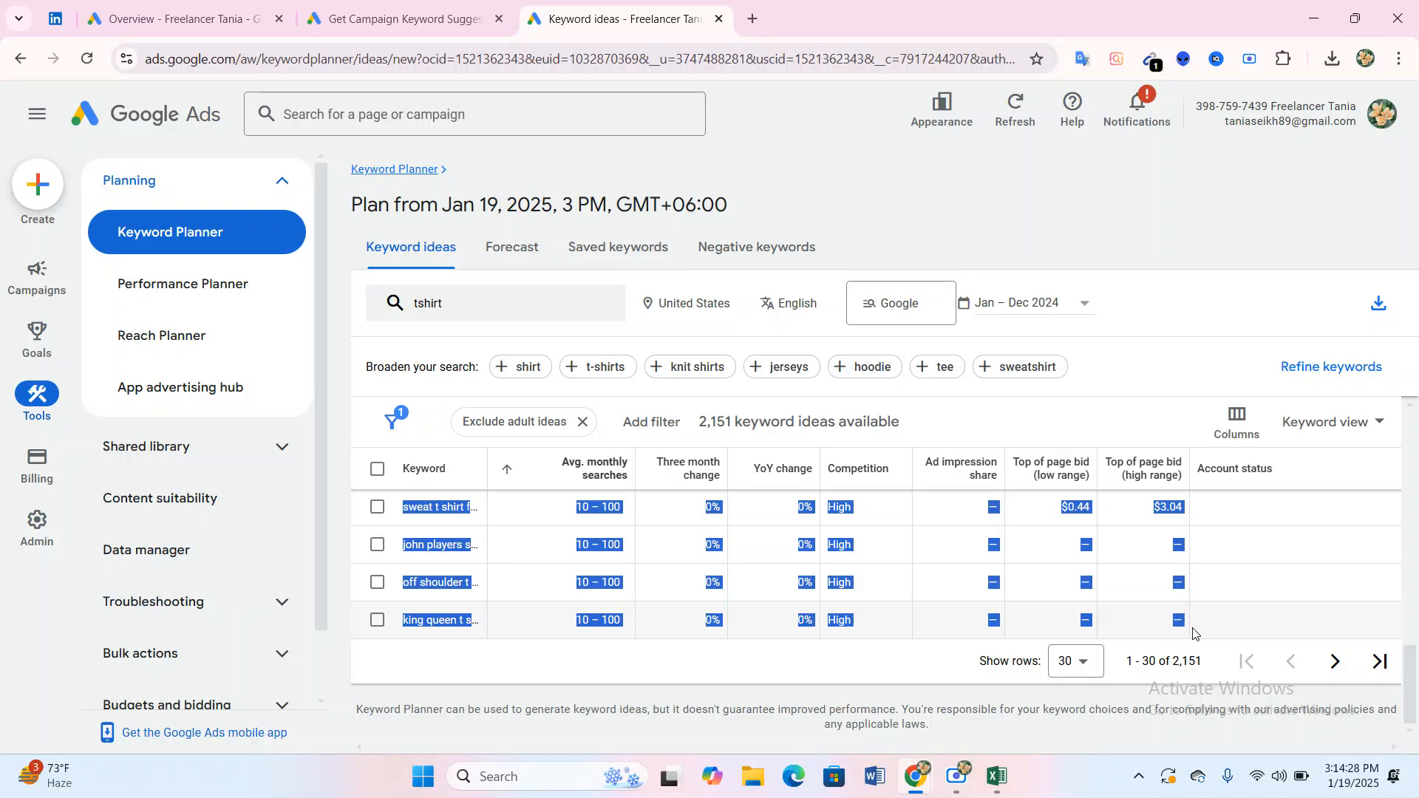
pyautogui.click(929, 593)
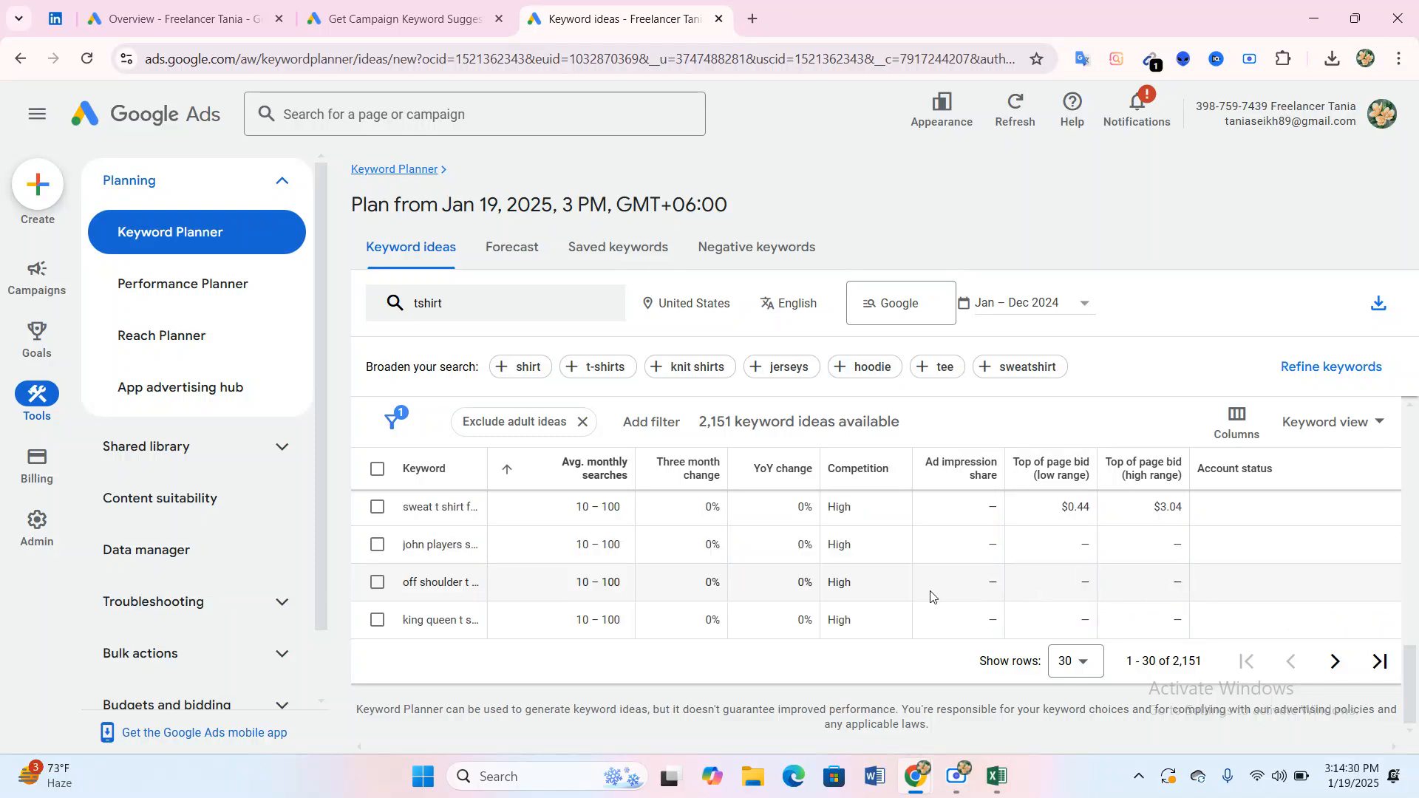
# Highlight the text of all keyword rows on the page with their metrics for copying, and switch to the Excel worksheet.
pyautogui.scroll(10, 928, 592)
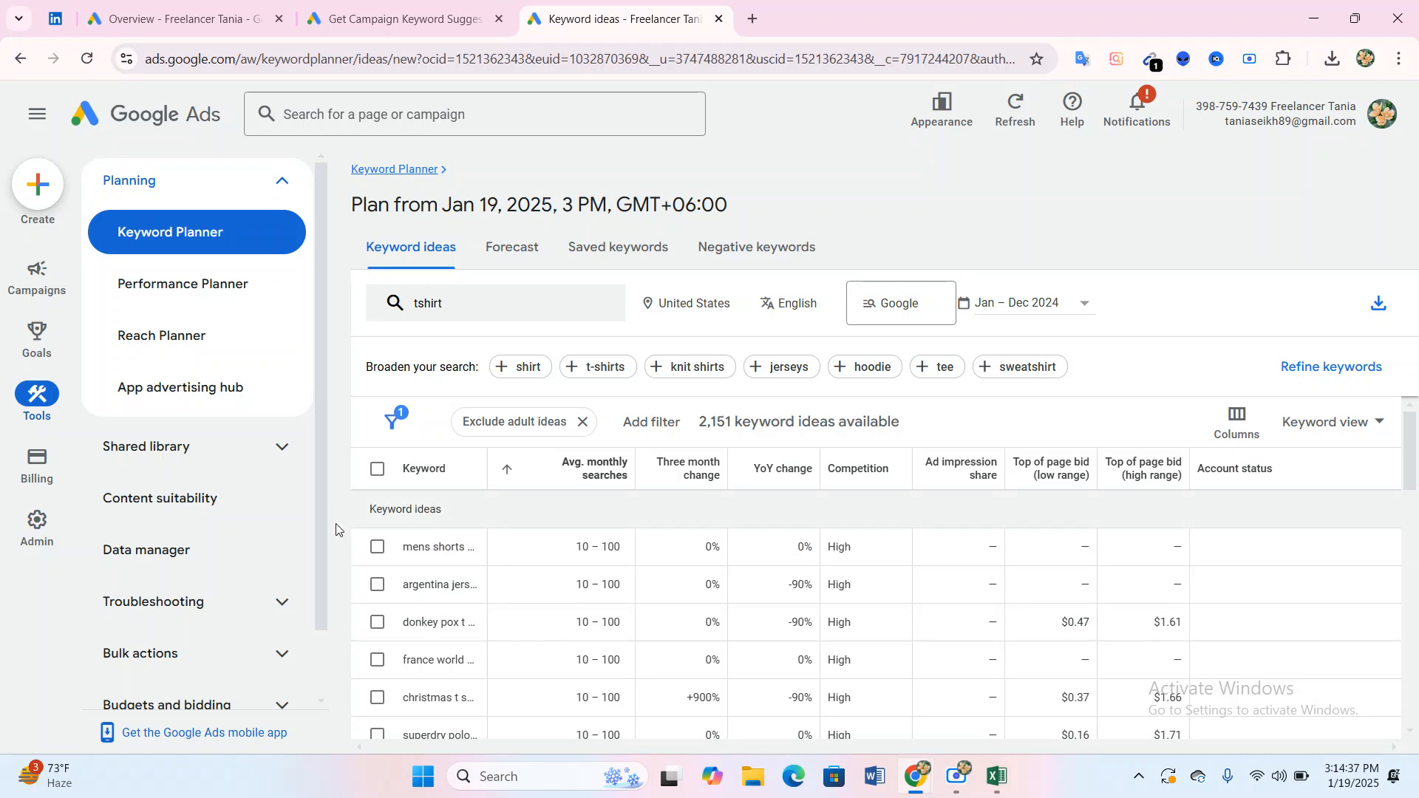
pyautogui.moveTo(339, 525); pyautogui.dragTo(1211, 635)
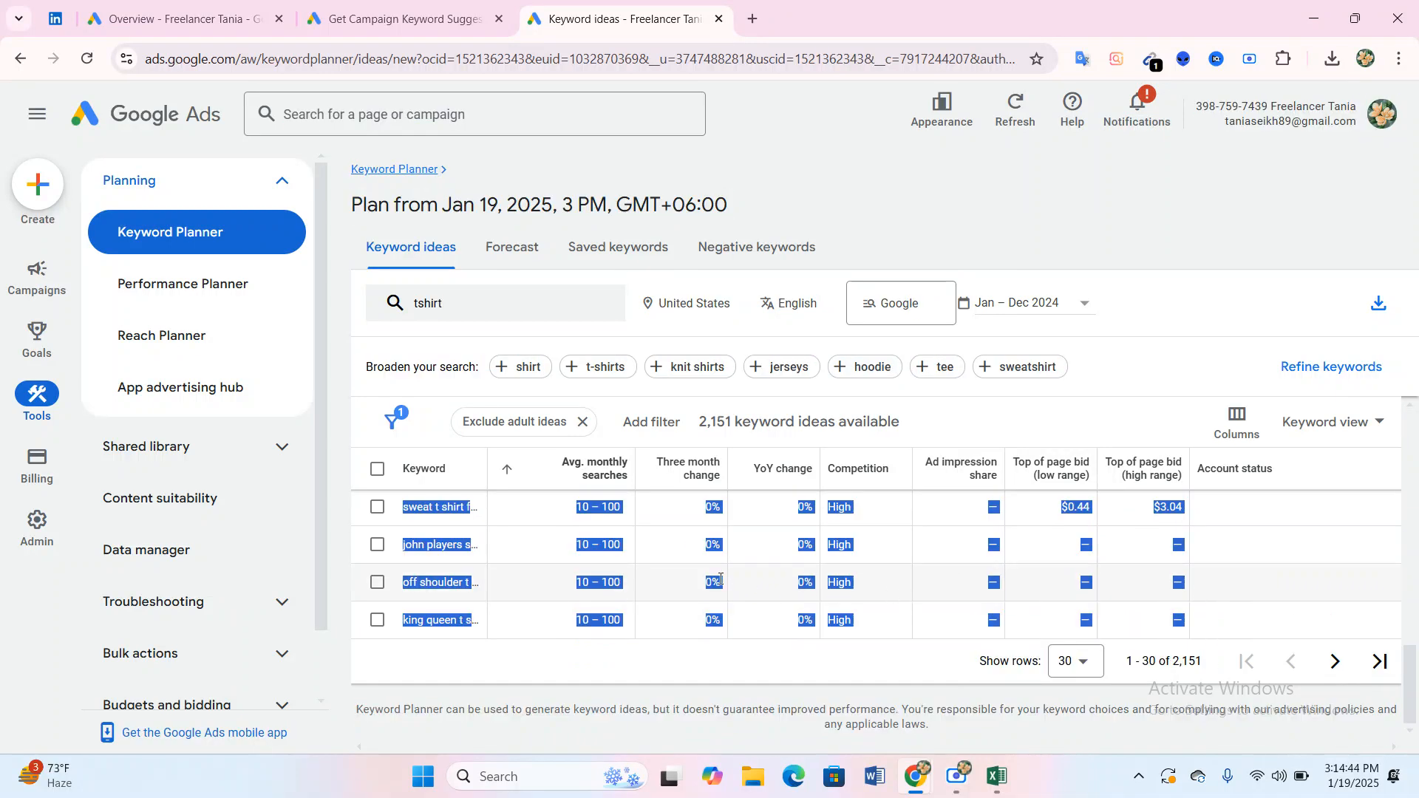
pyautogui.hotkey('alt', 'Tab')
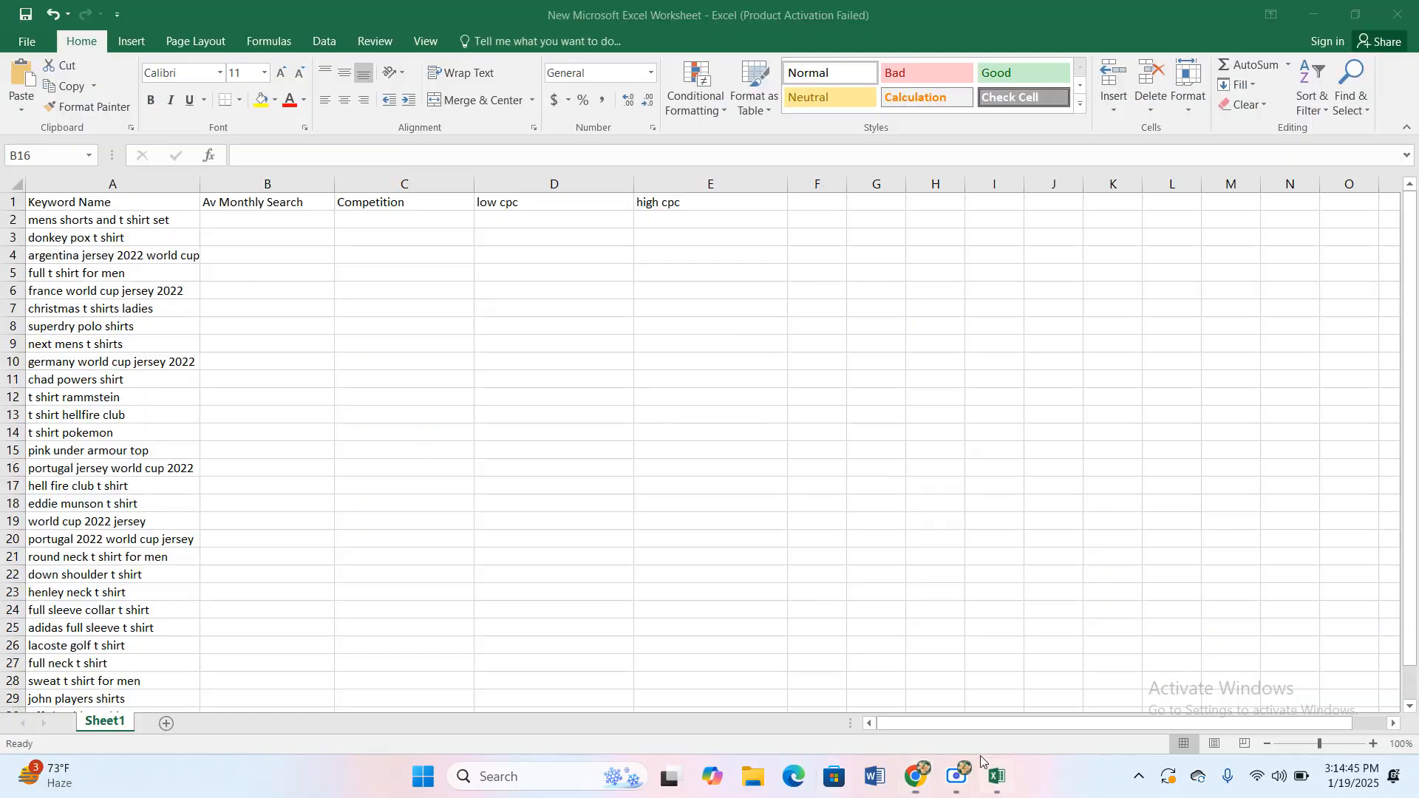
# Try pasting the copied keyword table into cell A1 in place of its header, check column A, and undo the paste.
pyautogui.click(111, 202)
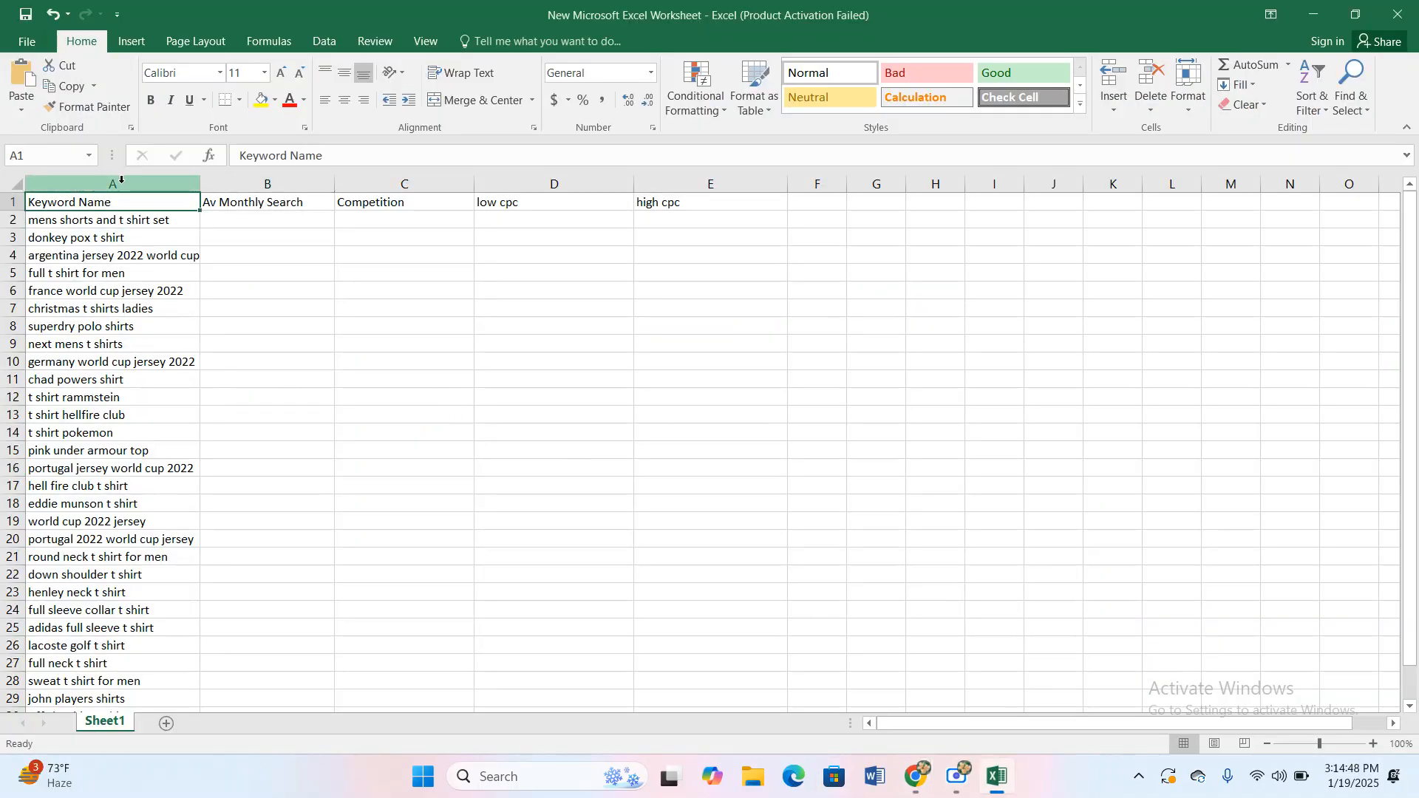
pyautogui.click(120, 181)
pyautogui.press('BackSpace')
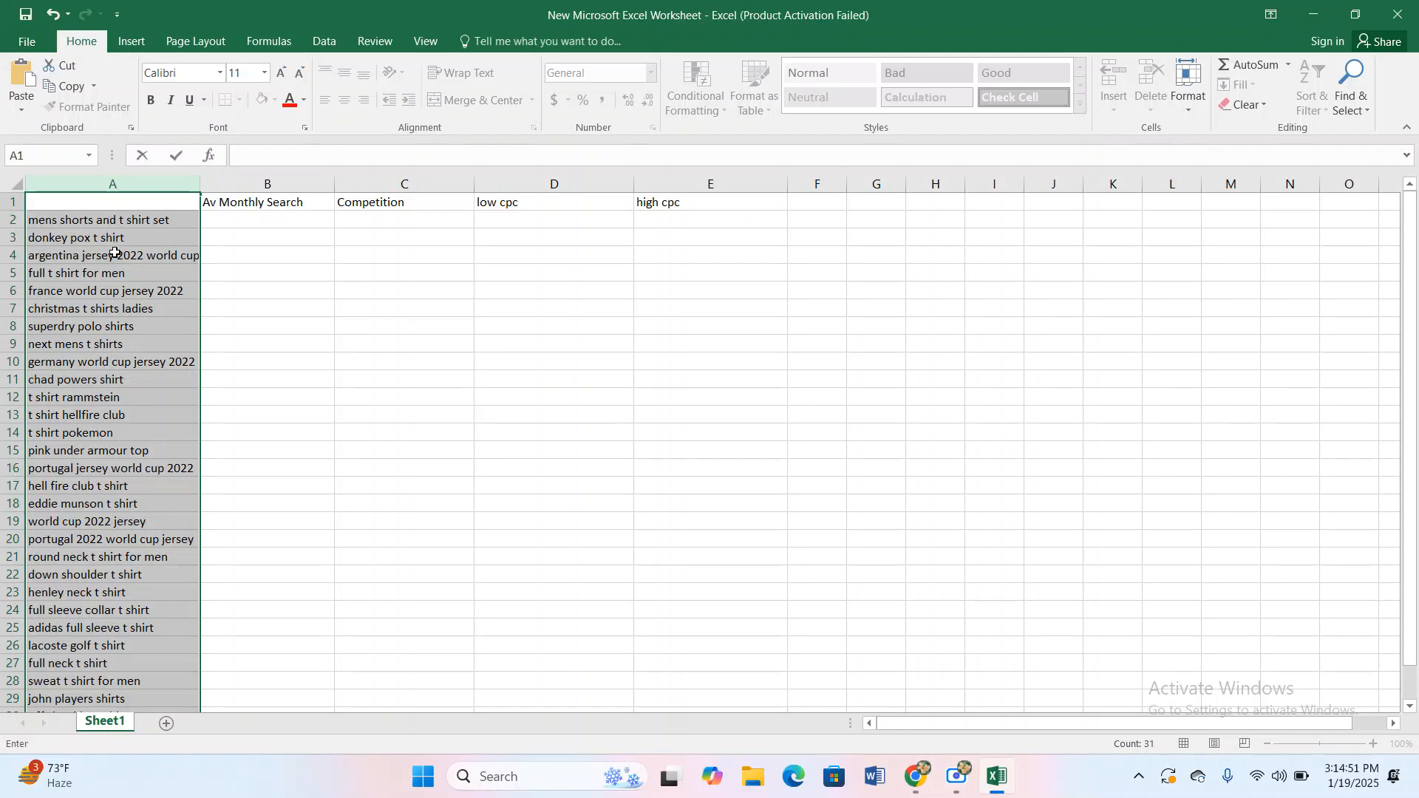
pyautogui.hotkey('ctrl', 'v')
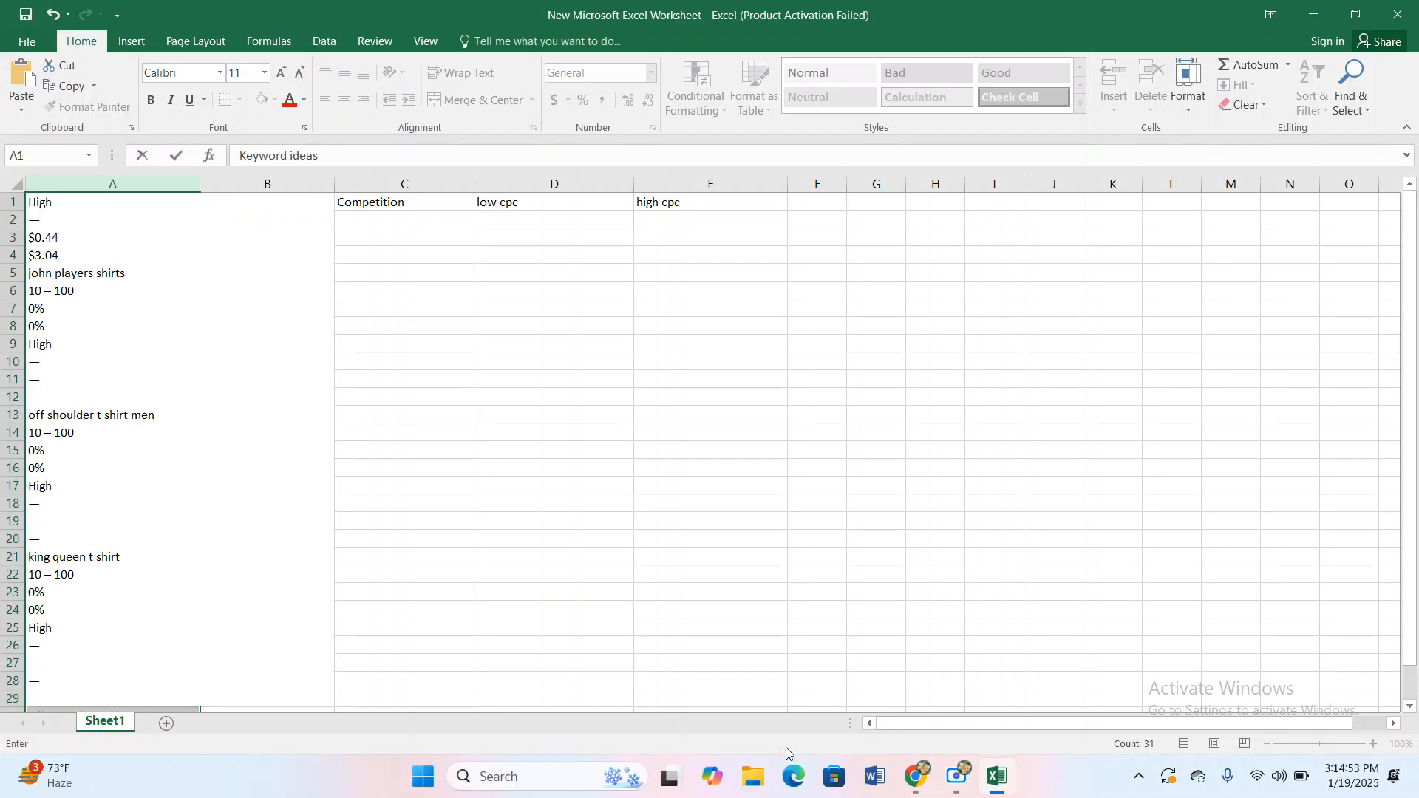
pyautogui.click(791, 610)
pyautogui.scroll(-3, 454, 544)
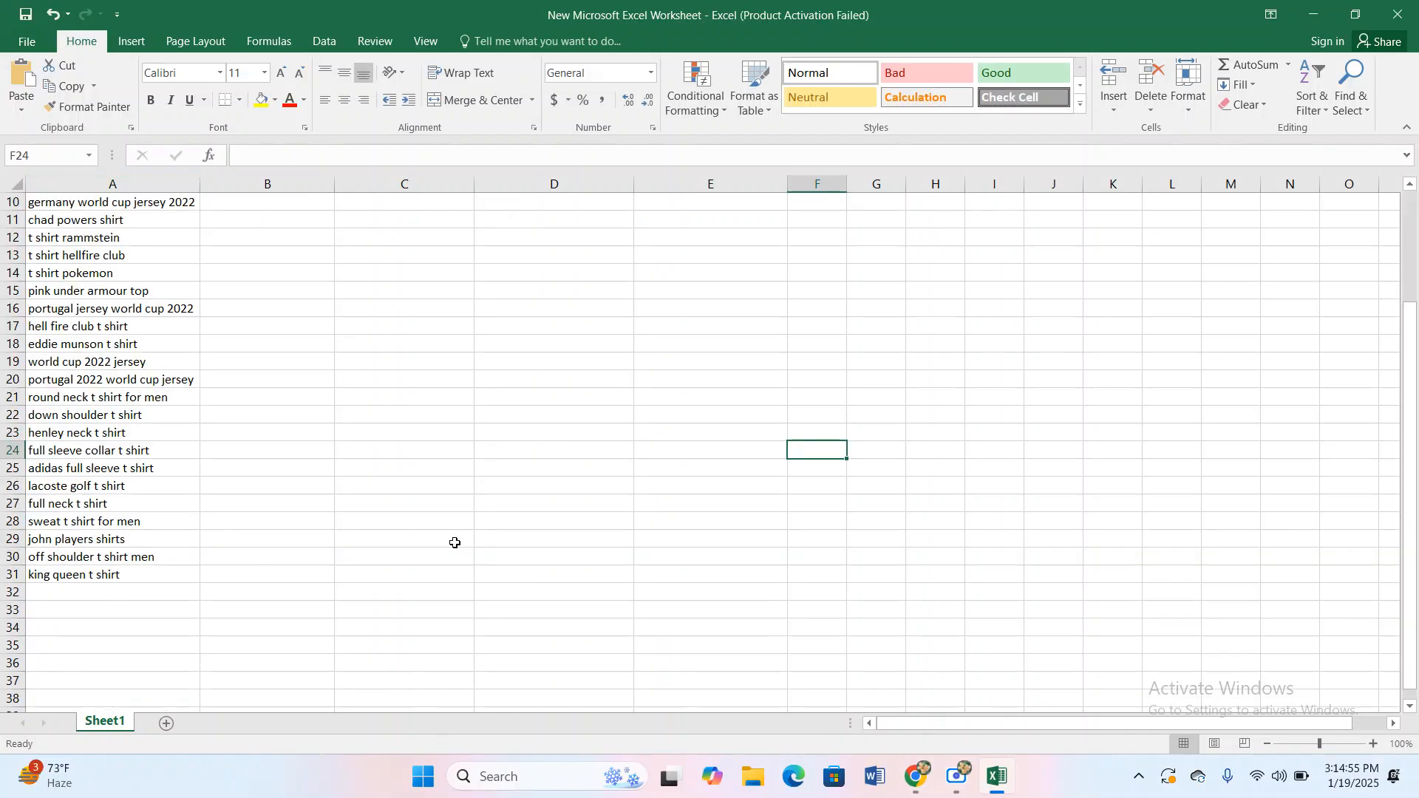
pyautogui.scroll(3, 455, 543)
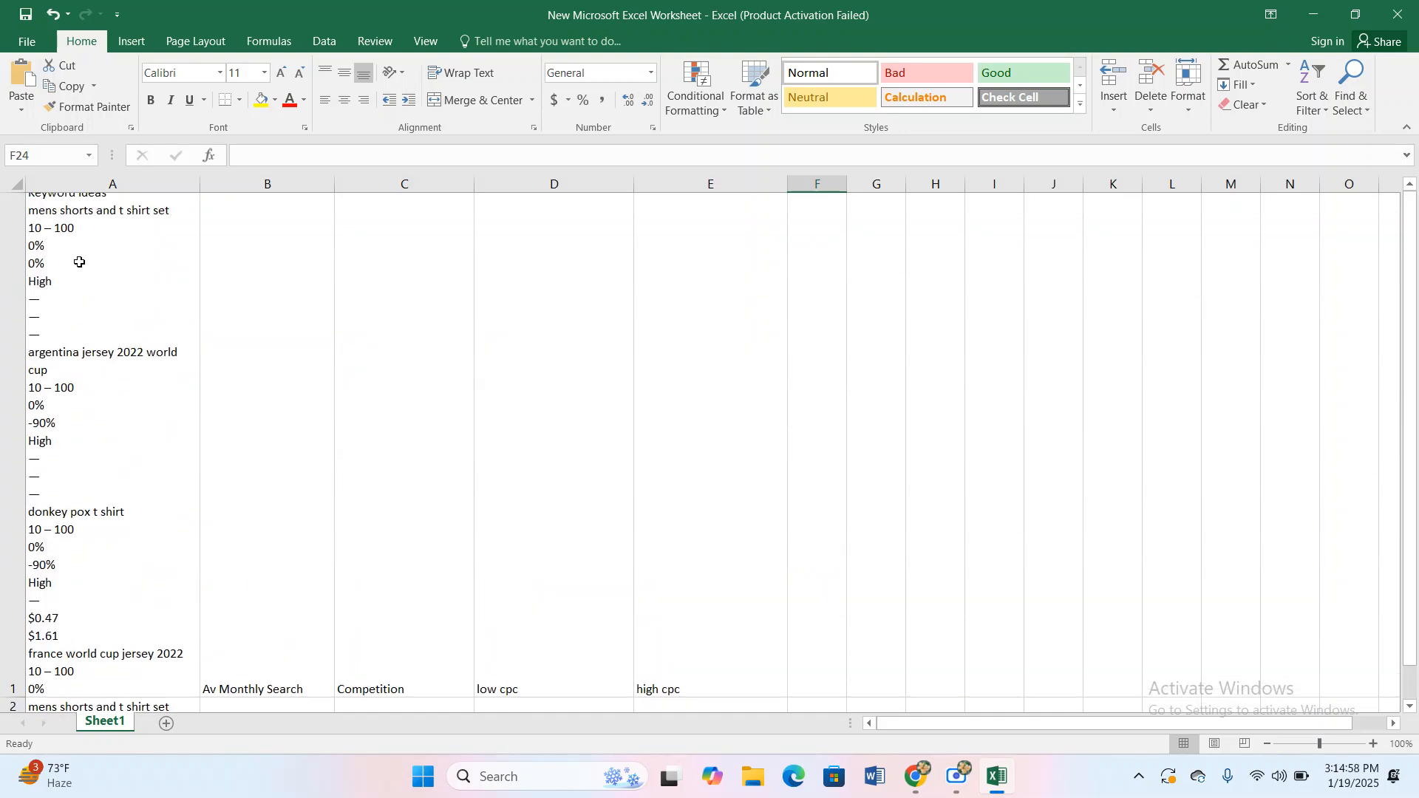
pyautogui.scroll(-3, 112, 587)
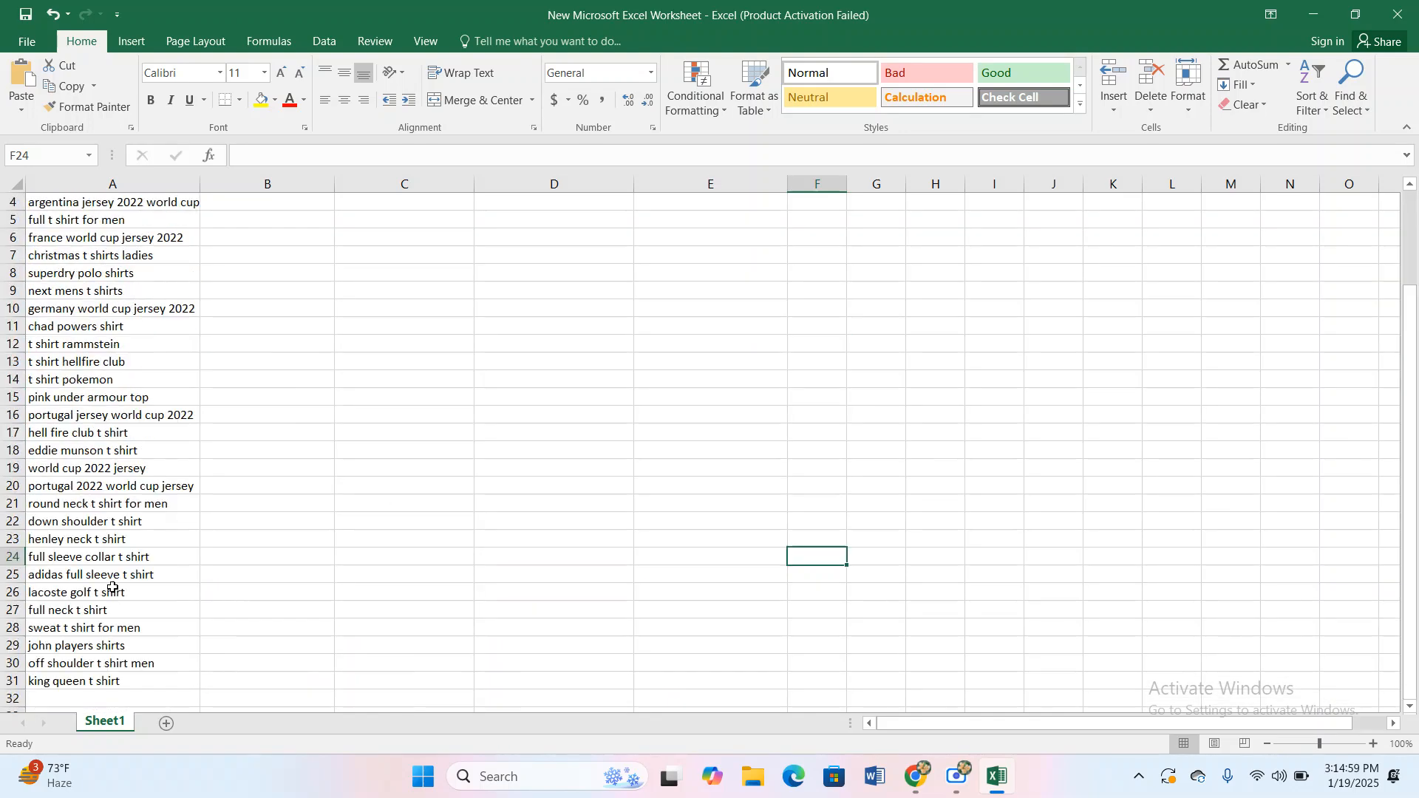
pyautogui.scroll(3, 112, 587)
pyautogui.hotkey('ctrl', 'z')
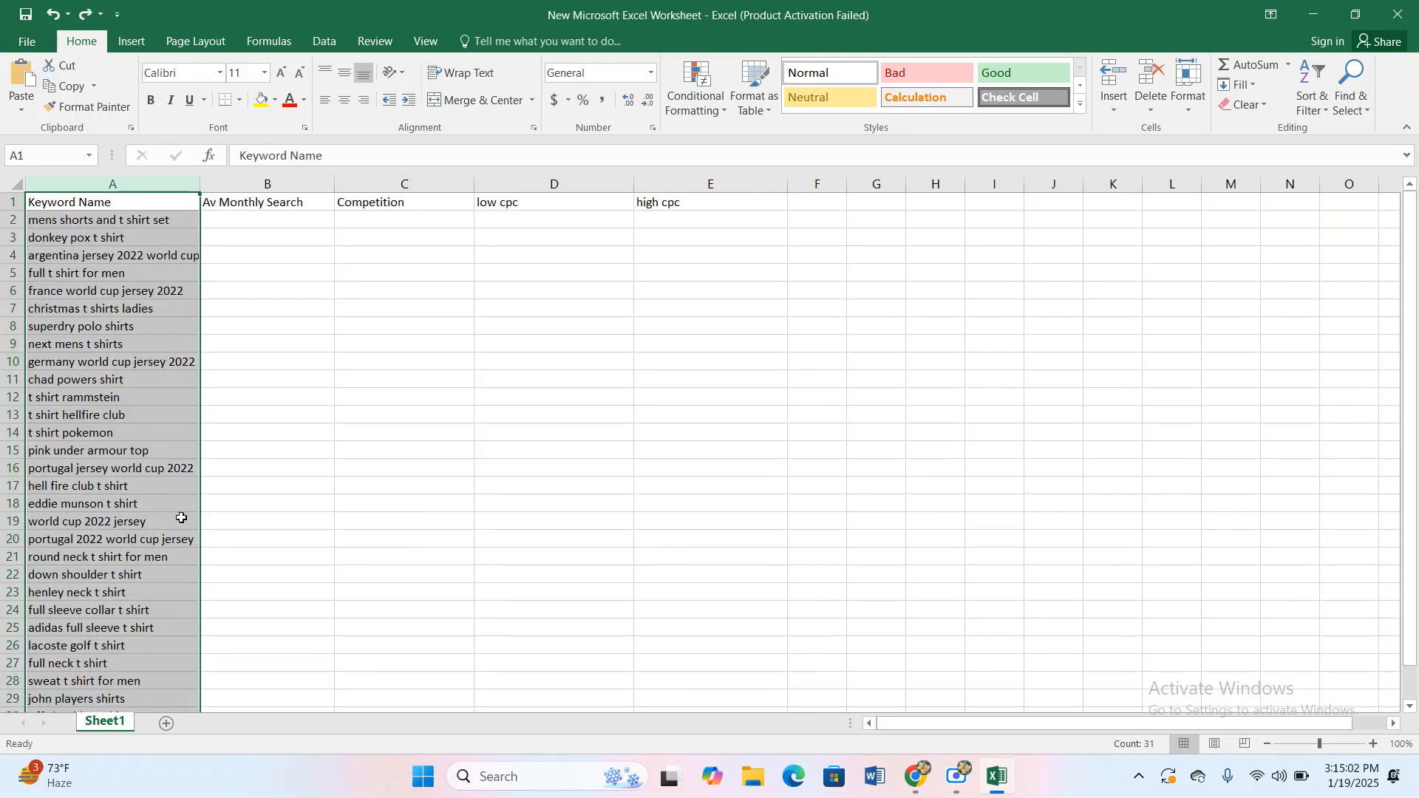
# Try pasting the copied keyword table from cell A2 down, cut cells A14:A15, and undo the table paste.
pyautogui.click(116, 220)
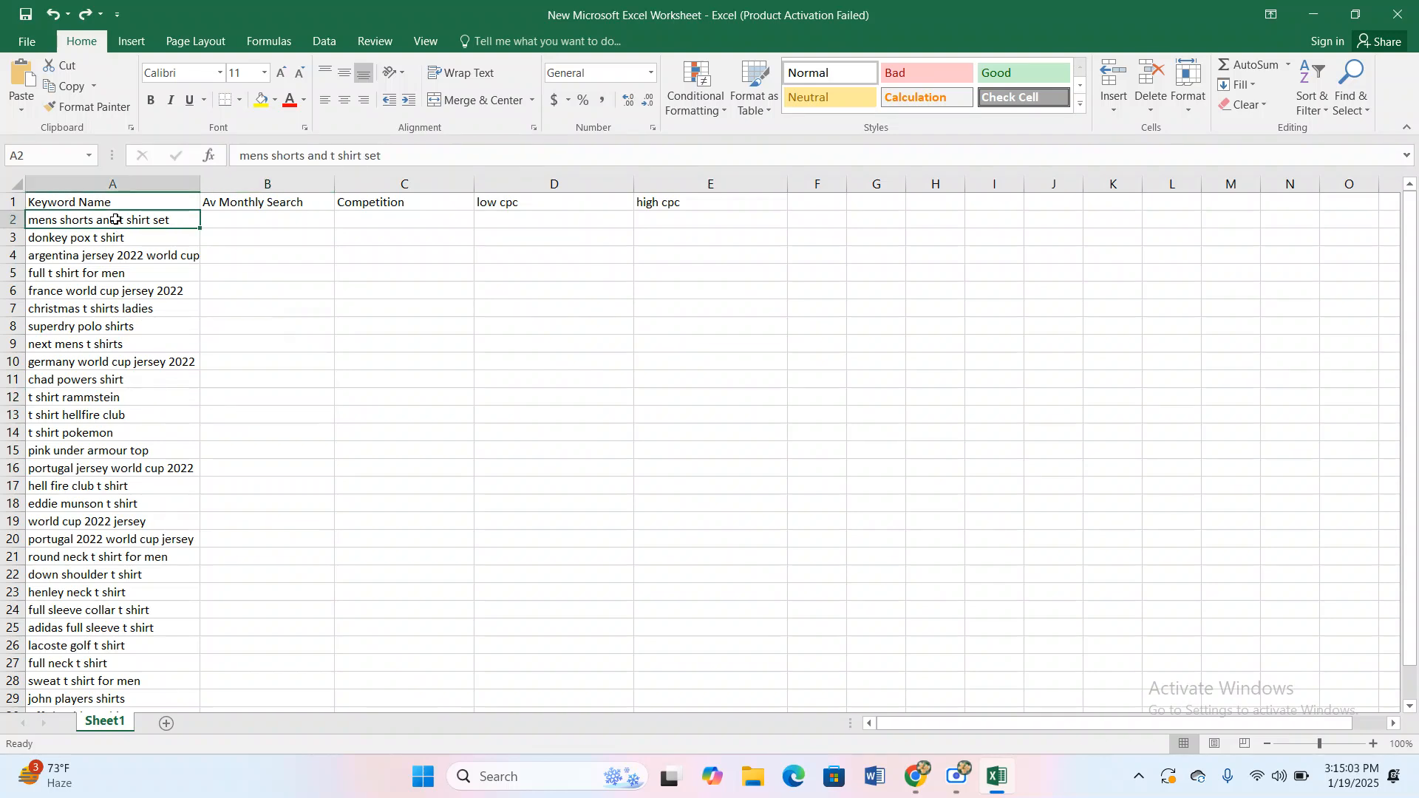
pyautogui.hotkey('ctrl', 'v')
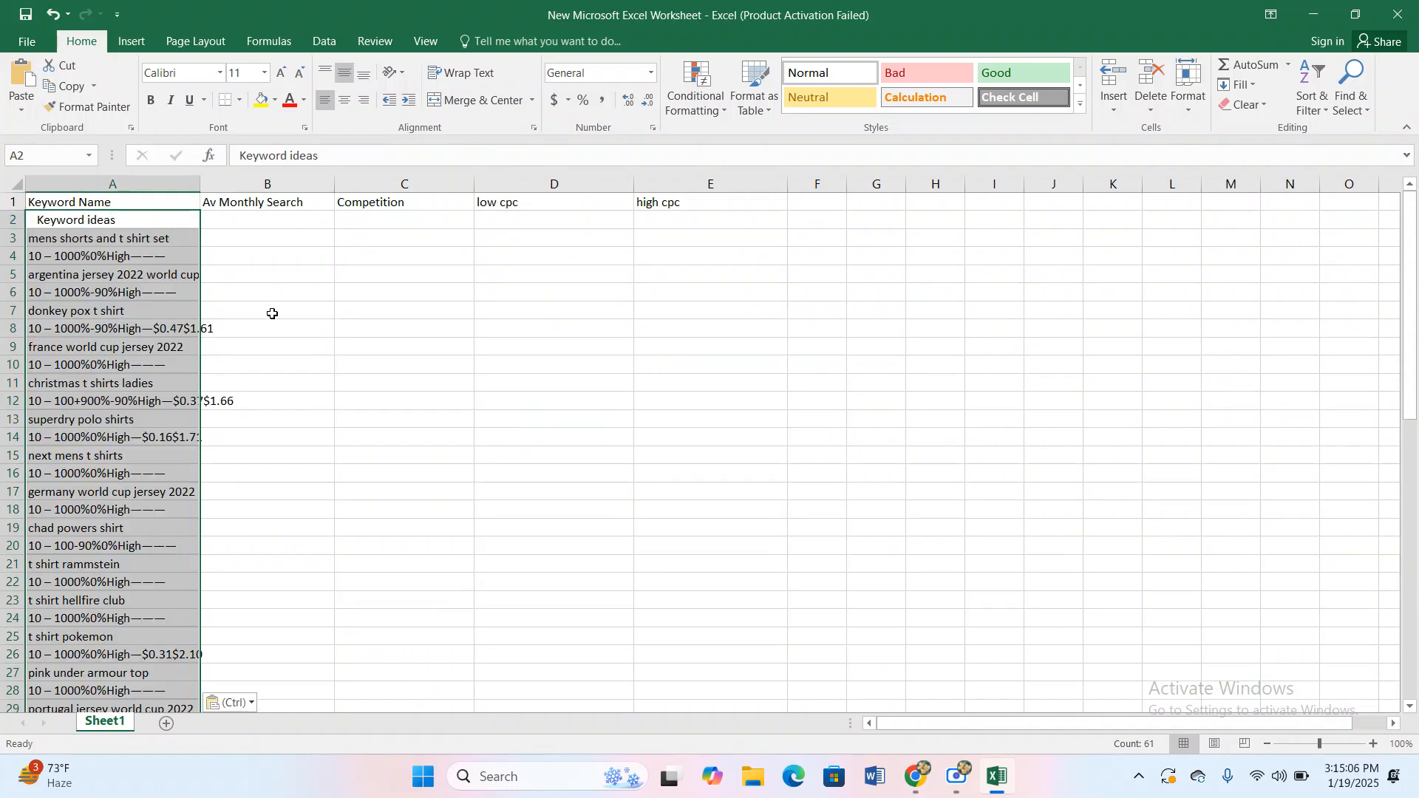
pyautogui.click(272, 314)
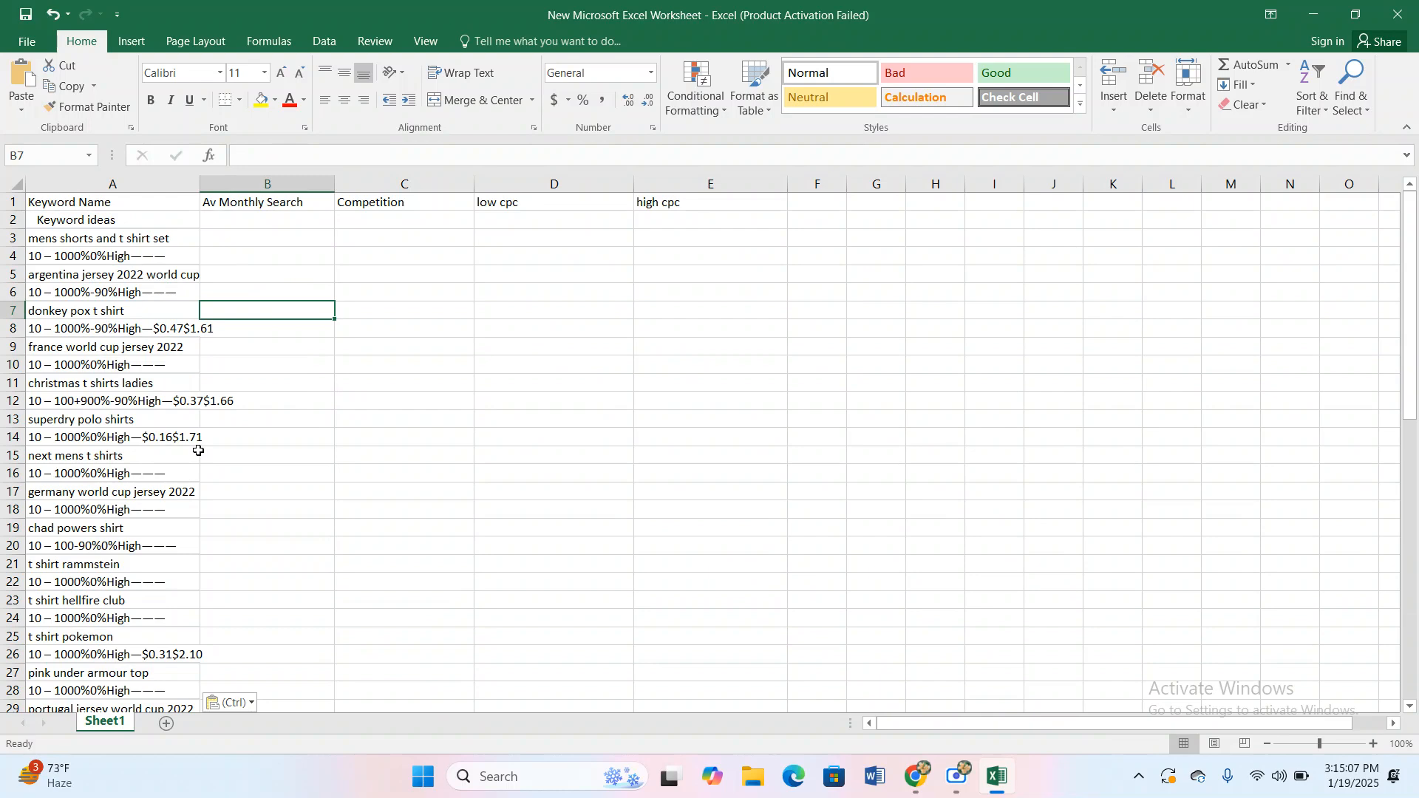
pyautogui.scroll(-5, 184, 485)
pyautogui.scroll(5, 182, 486)
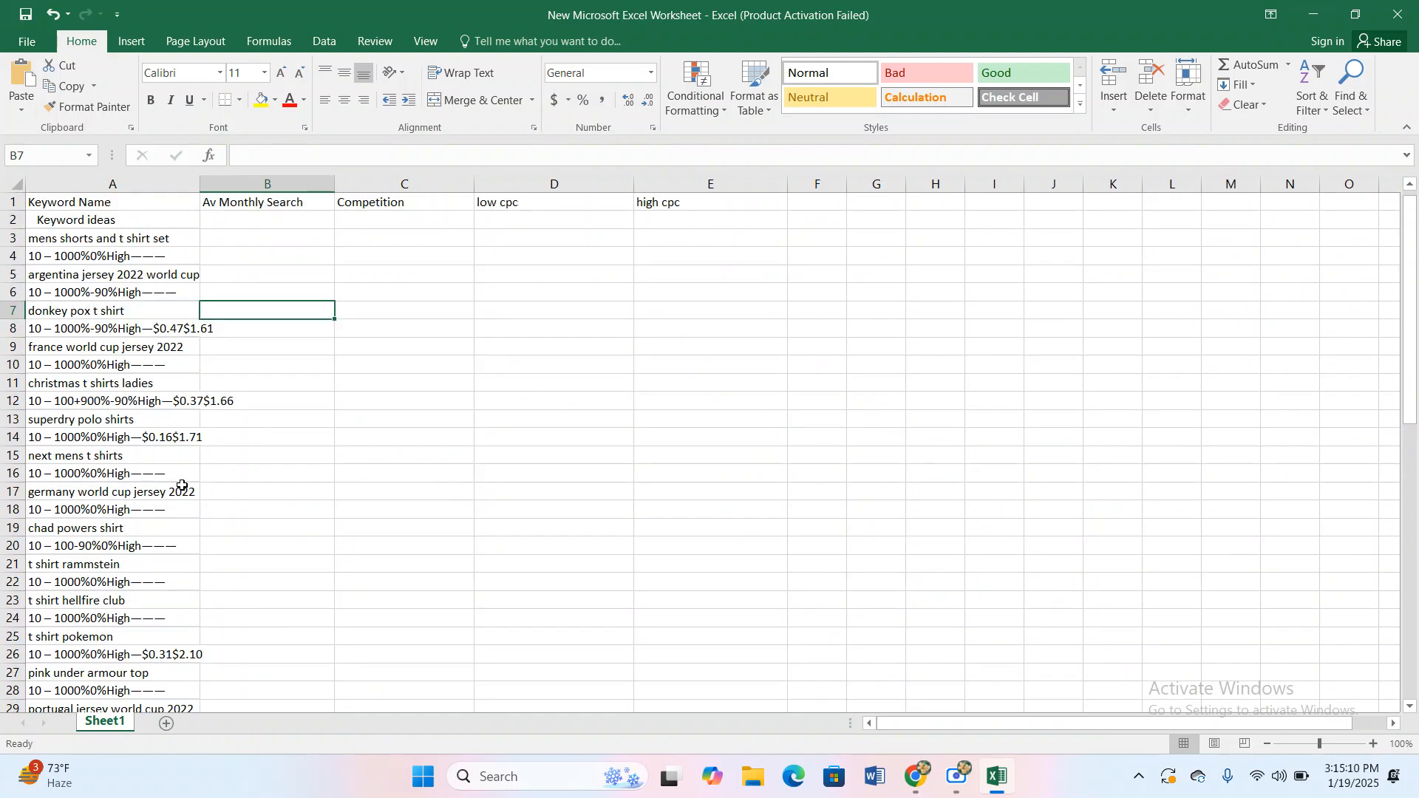
pyautogui.moveTo(180, 454); pyautogui.dragTo(181, 437)
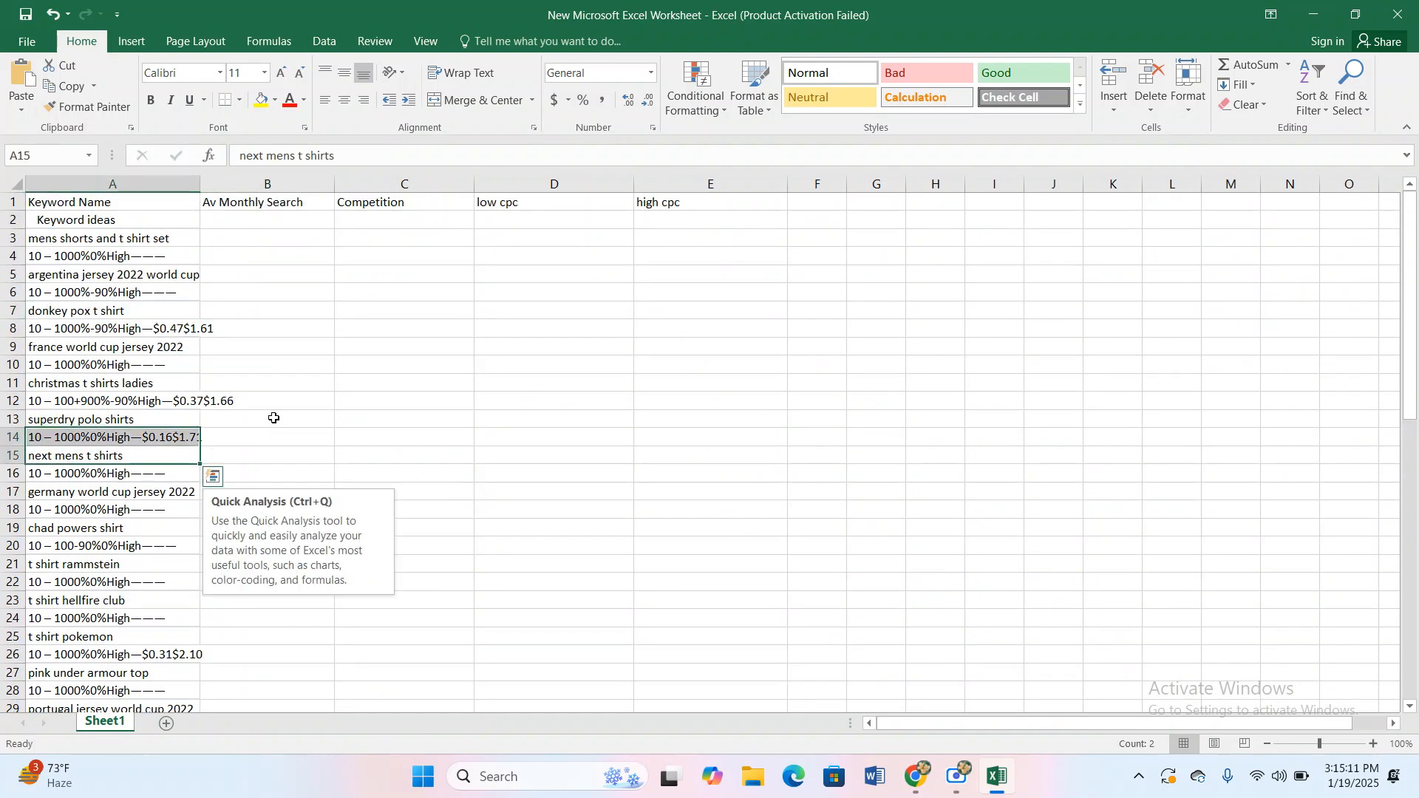
pyautogui.hotkey('ctrl', 'c')
pyautogui.hotkey('ctrl', 'z')
# Paste the two cut keyword cells into B6:B7 in the Av Monthly Search column.
pyautogui.keyDown('ctrl'); pyautogui.click(183, 301); pyautogui.keyUp('ctrl')
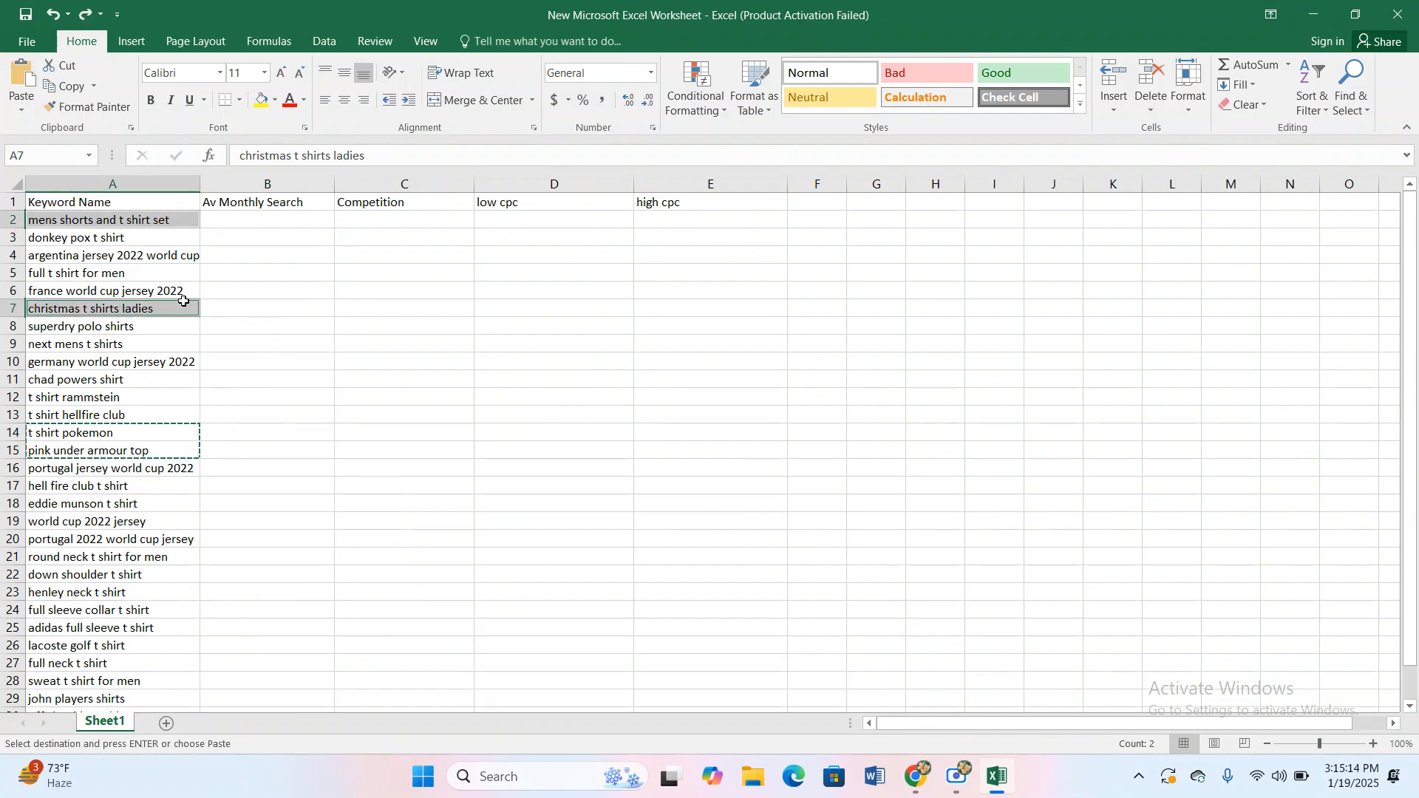
pyautogui.click(234, 287)
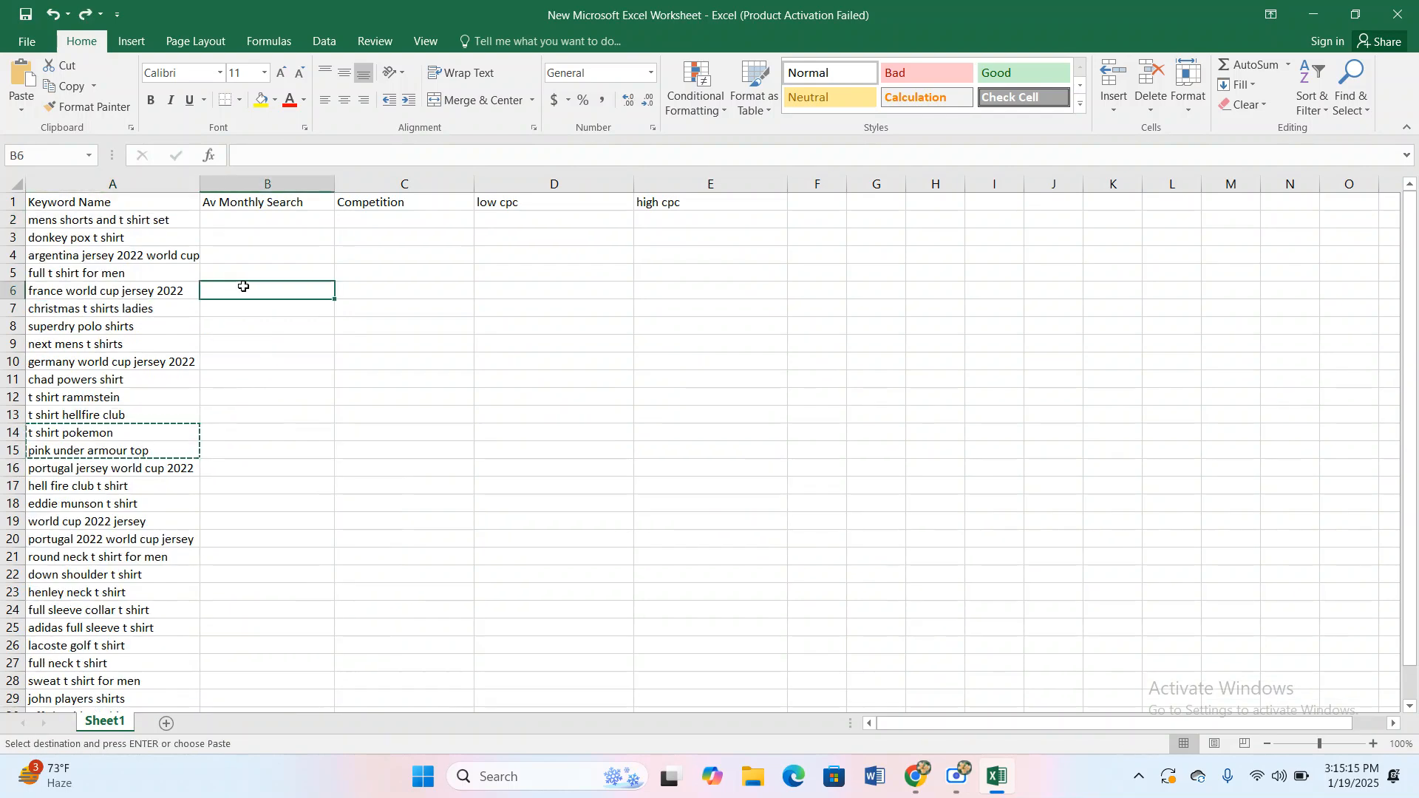
pyautogui.hotkey('ctrl', 'v')
pyautogui.click(257, 358)
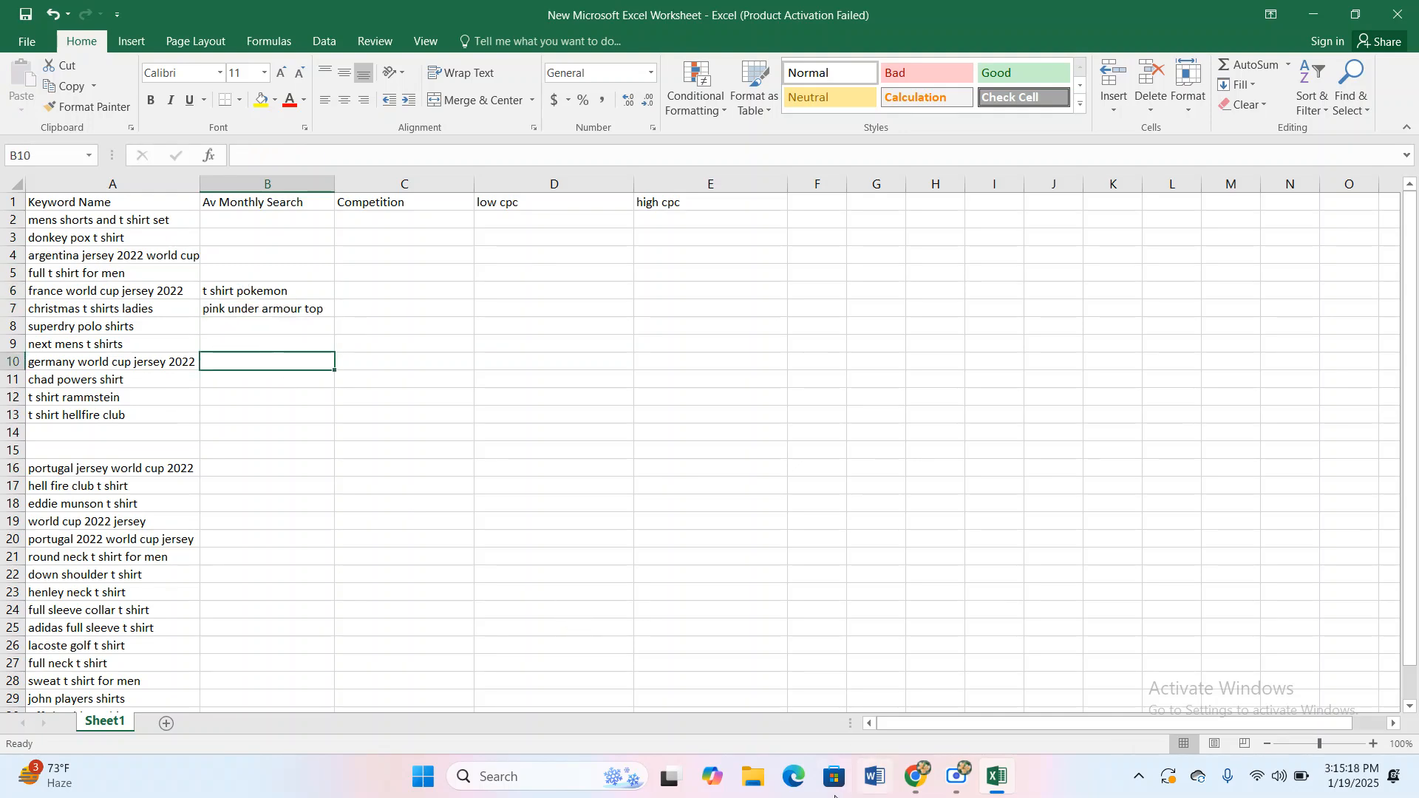
# Switch back to Keyword Planner in Chrome, clear the text highlight and download the keyword ideas as a .csv file.
pyautogui.moveTo(932, 783)
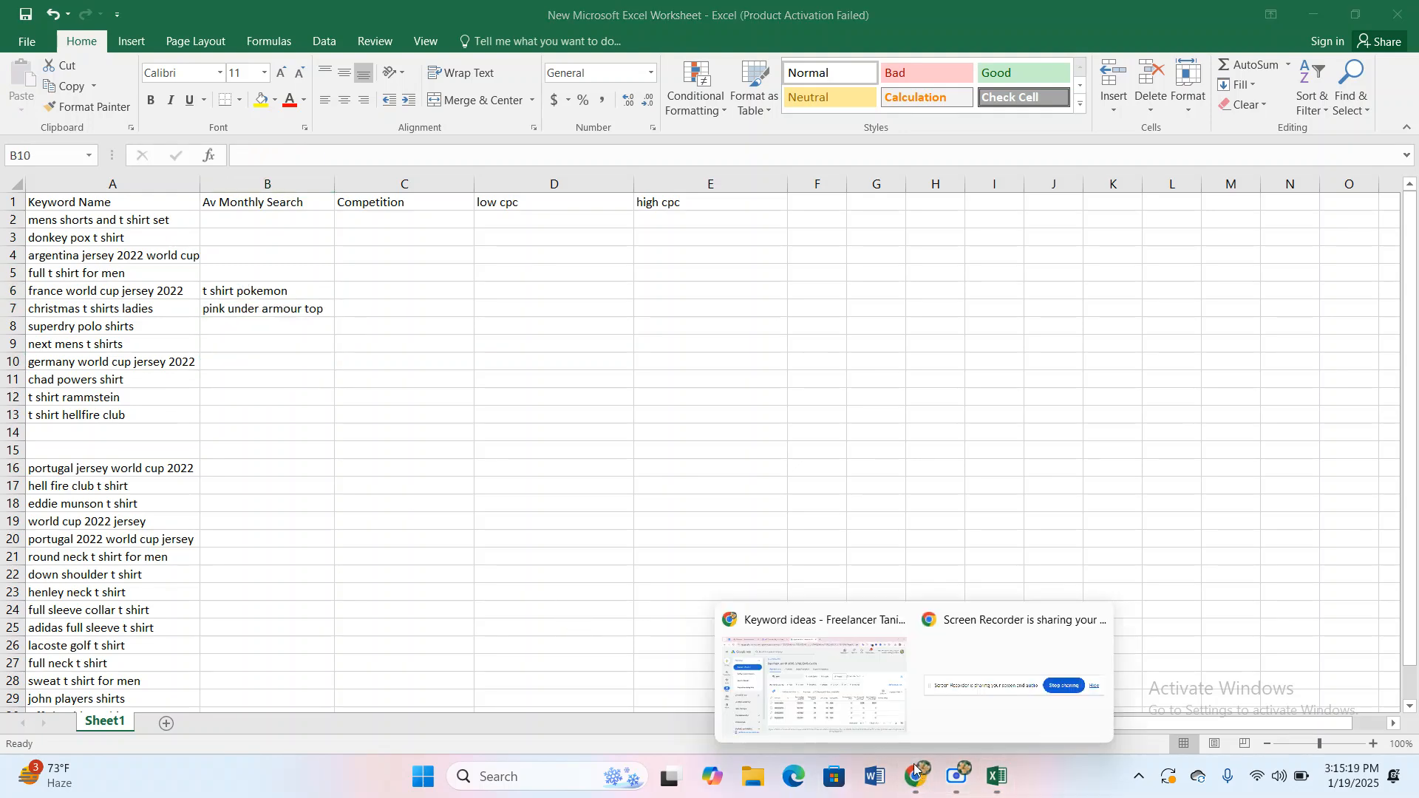
pyautogui.click(806, 673)
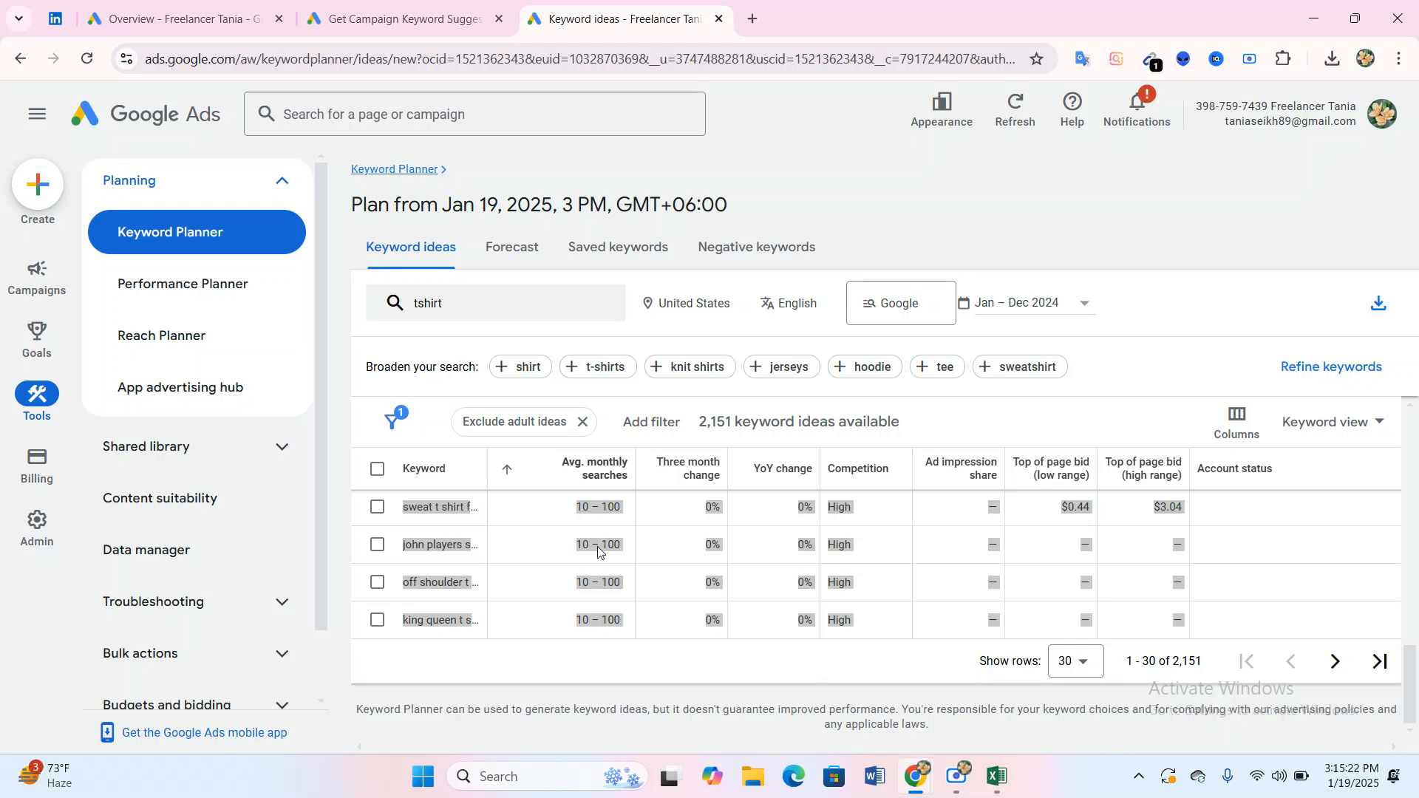
pyautogui.click(1069, 199)
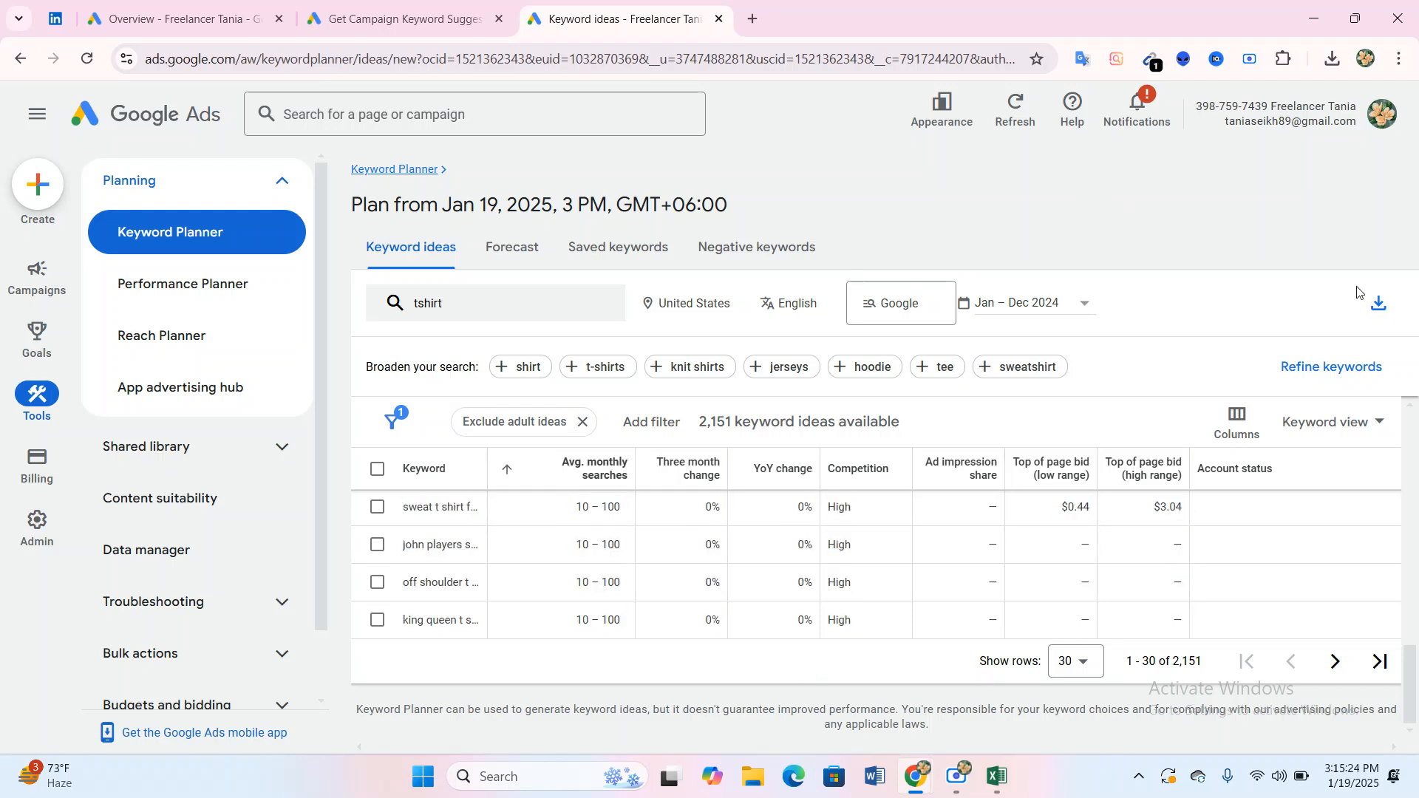
pyautogui.click(1378, 312)
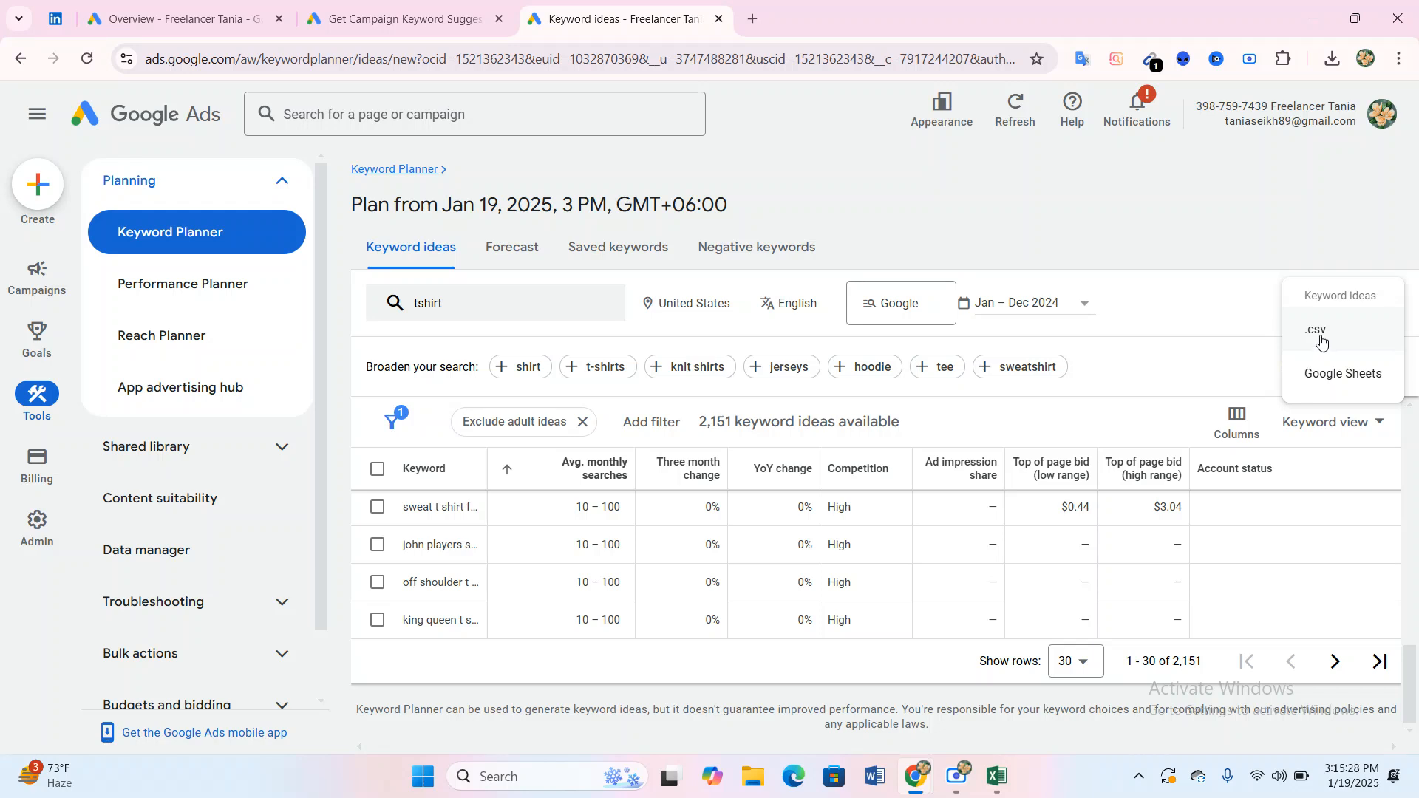
pyautogui.click(1316, 342)
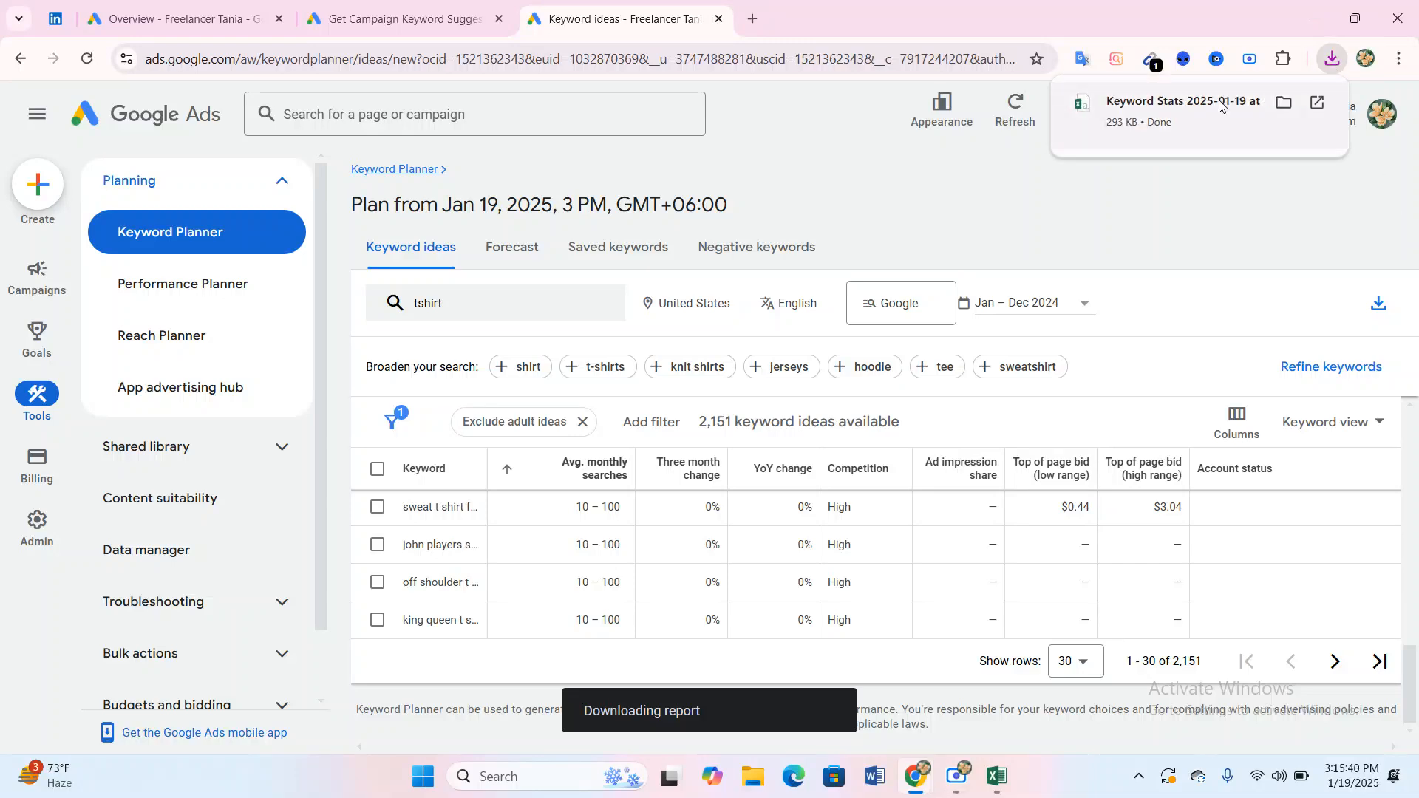
# Open the downloaded Keyword Stats 2025-01-19 at 15_15_29 file from the Downloads folder and widen its Currency and Keyword columns.
pyautogui.click(1283, 103)
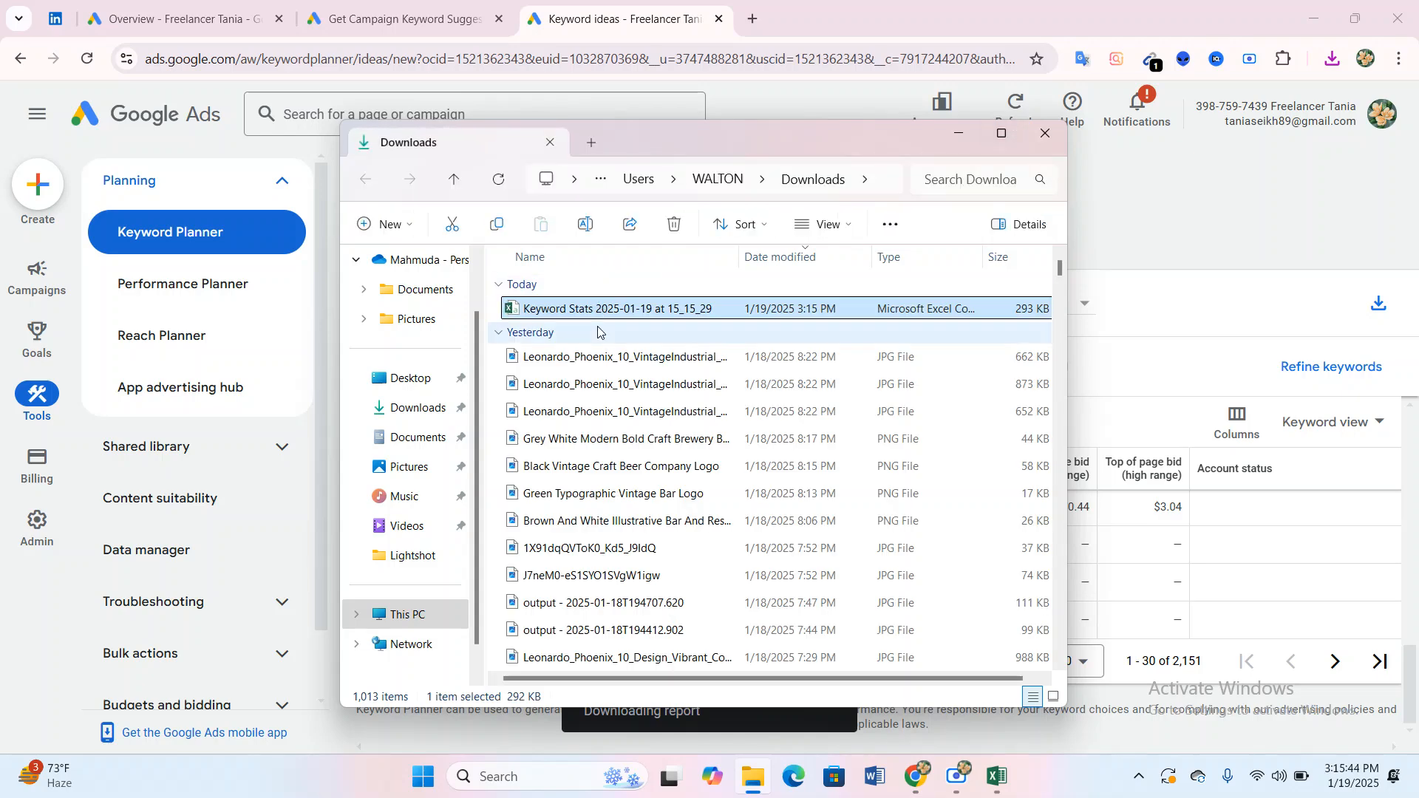
pyautogui.doubleClick(601, 311)
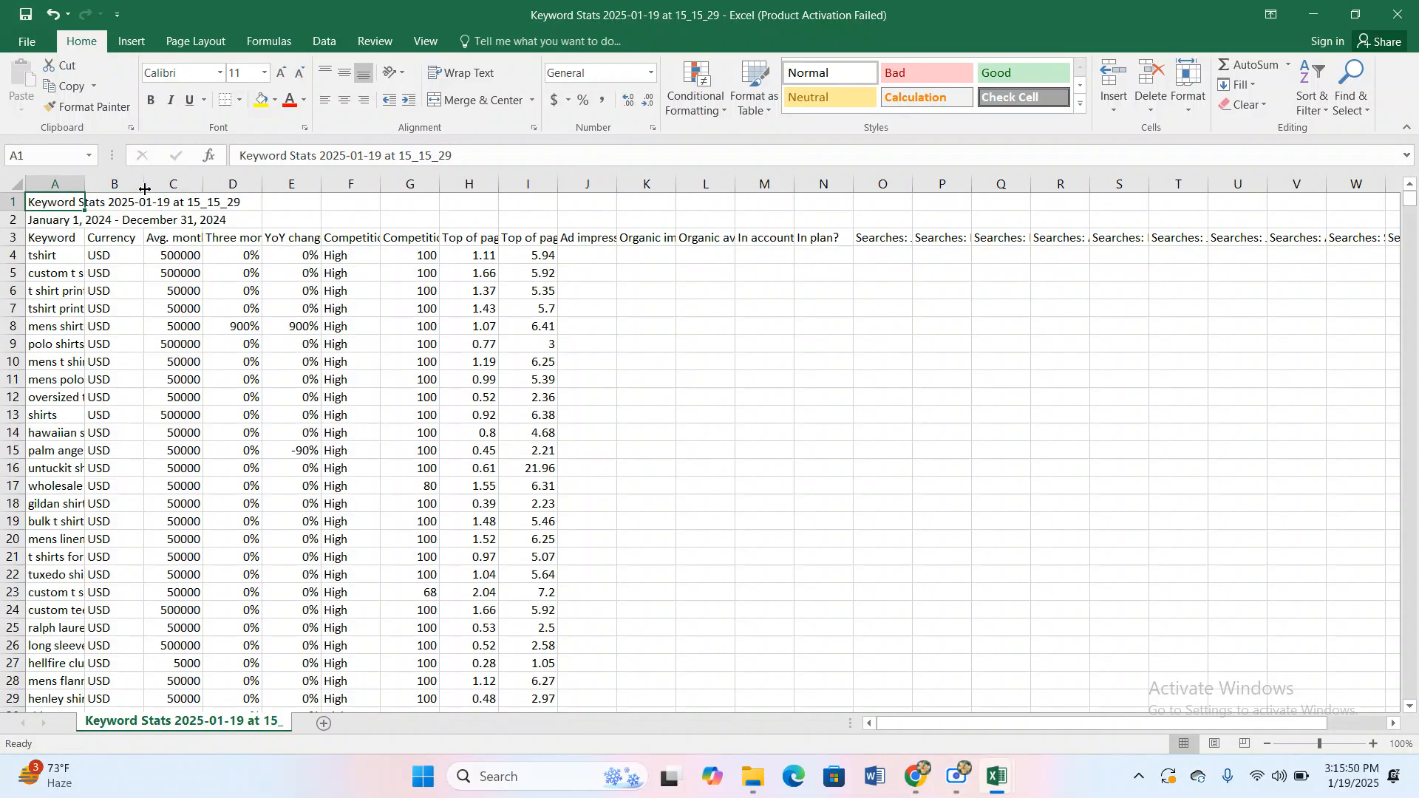
pyautogui.doubleClick(144, 183)
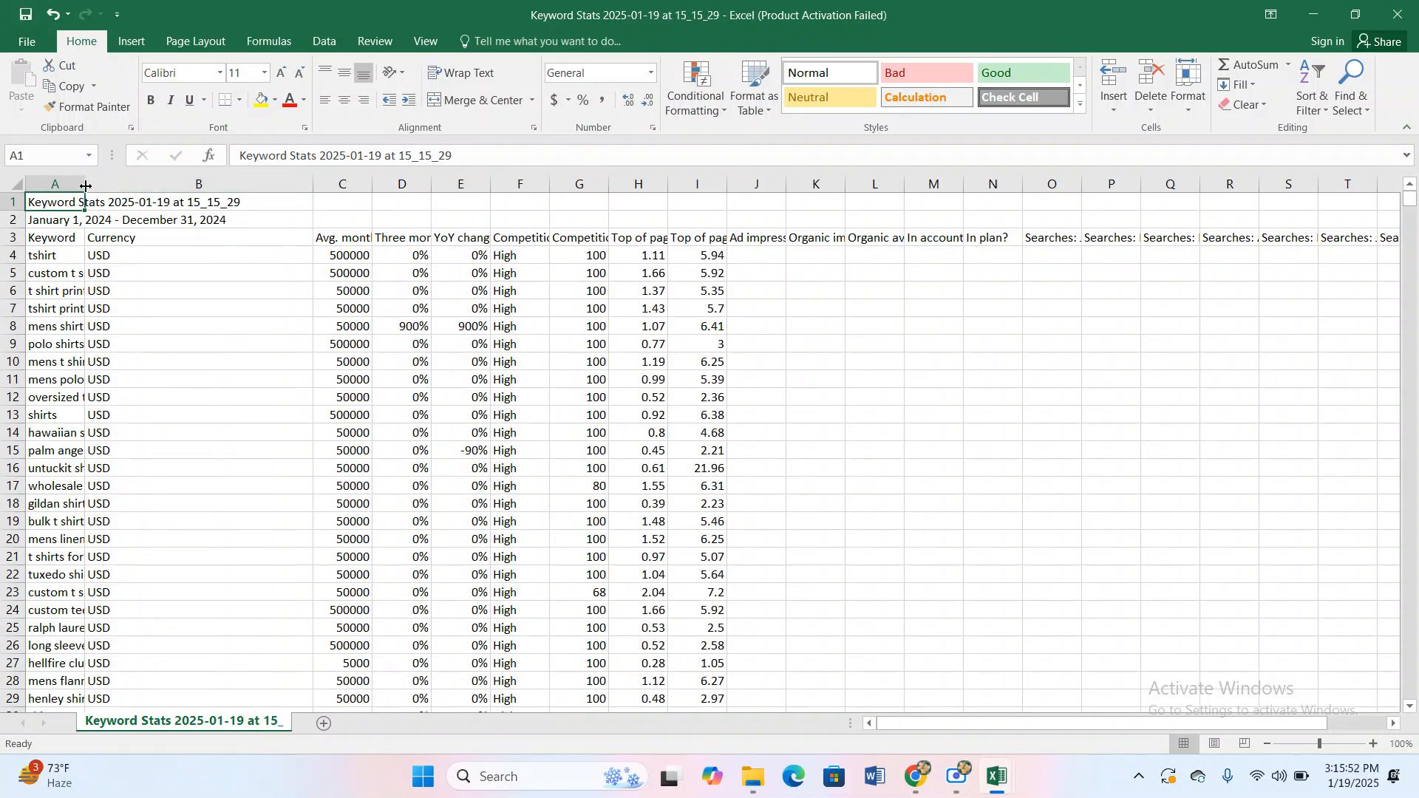
pyautogui.moveTo(83, 183); pyautogui.dragTo(195, 184)
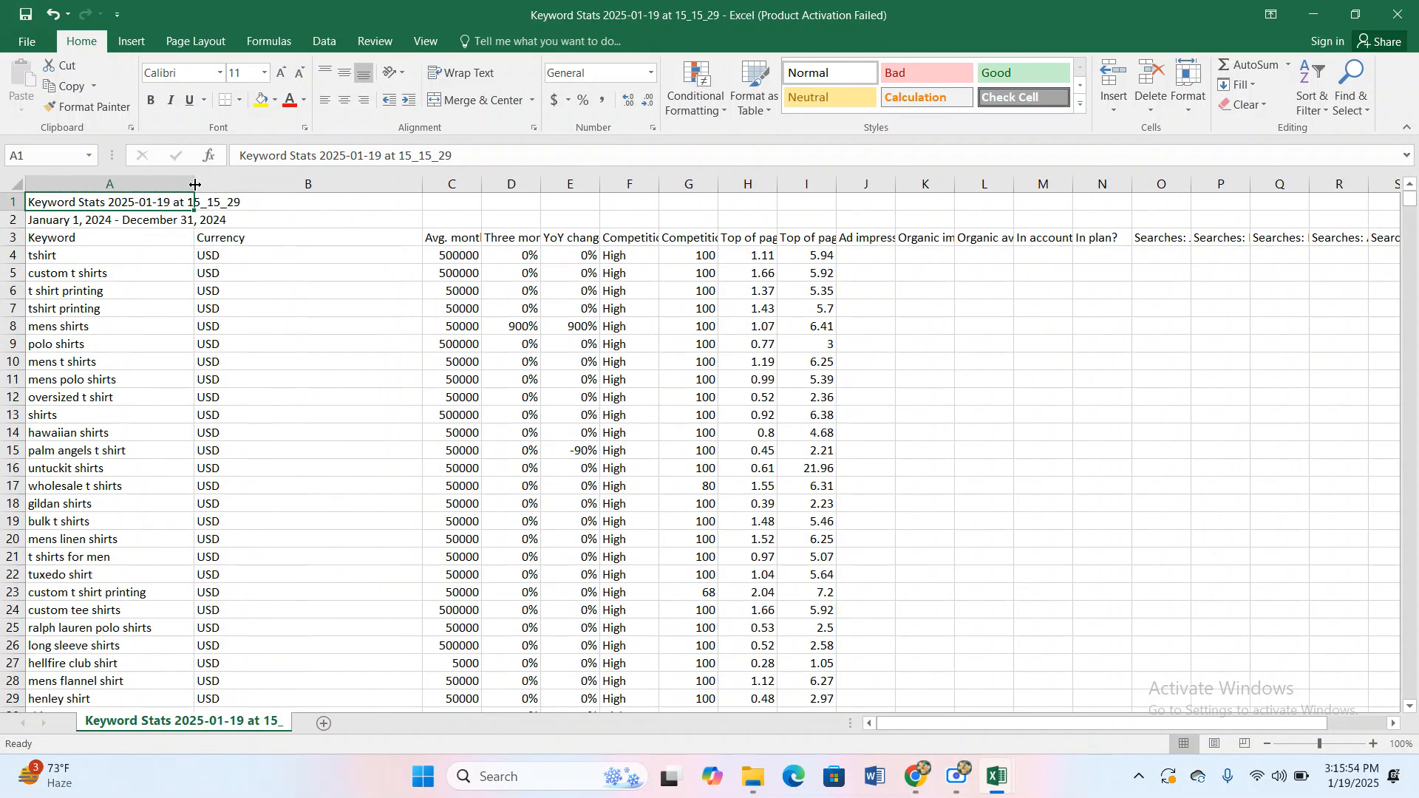
# Delete the Currency column and widen the Avg. monthly searches column until its full header fits.
pyautogui.click(308, 184)
pyautogui.press('BackSpace')
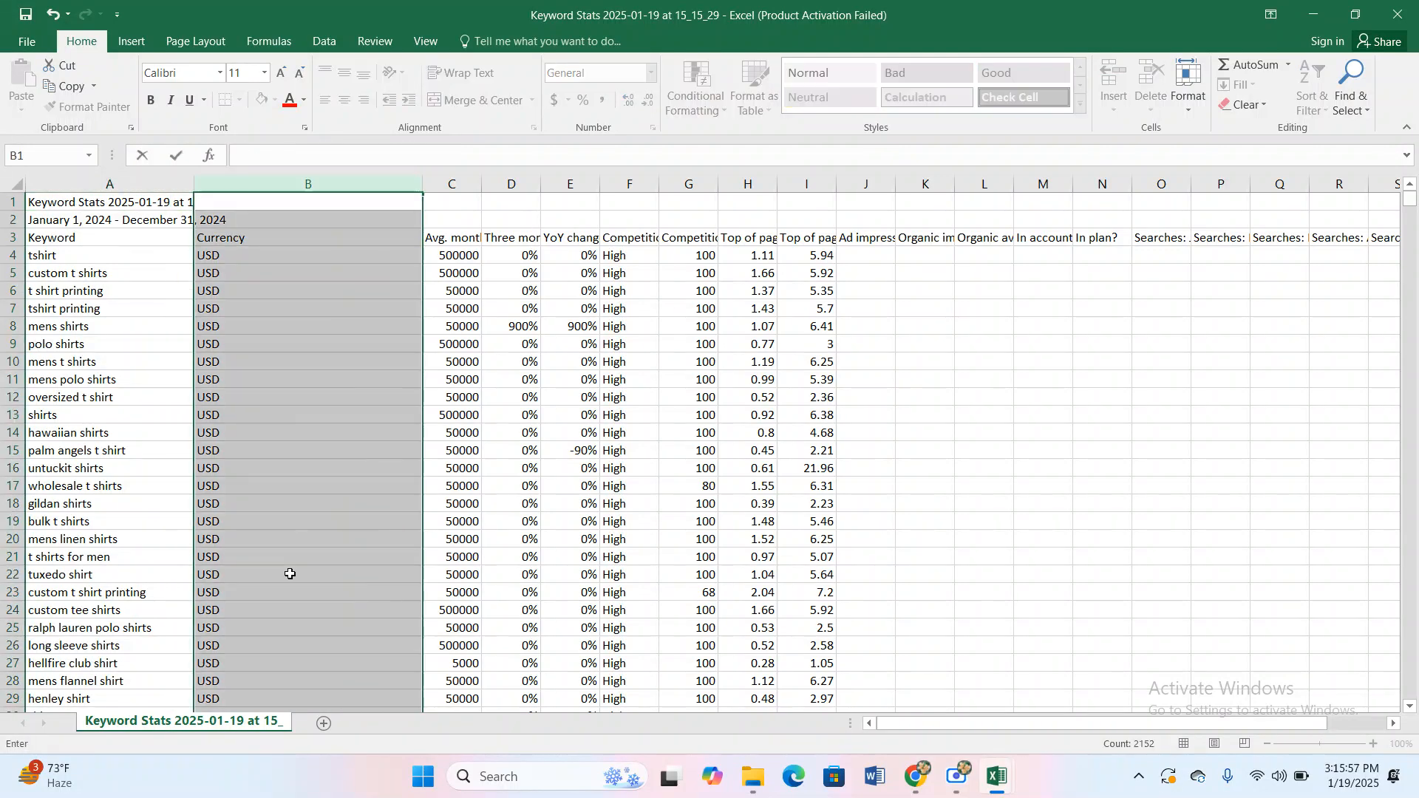
pyautogui.rightClick(302, 215)
pyautogui.click(351, 366)
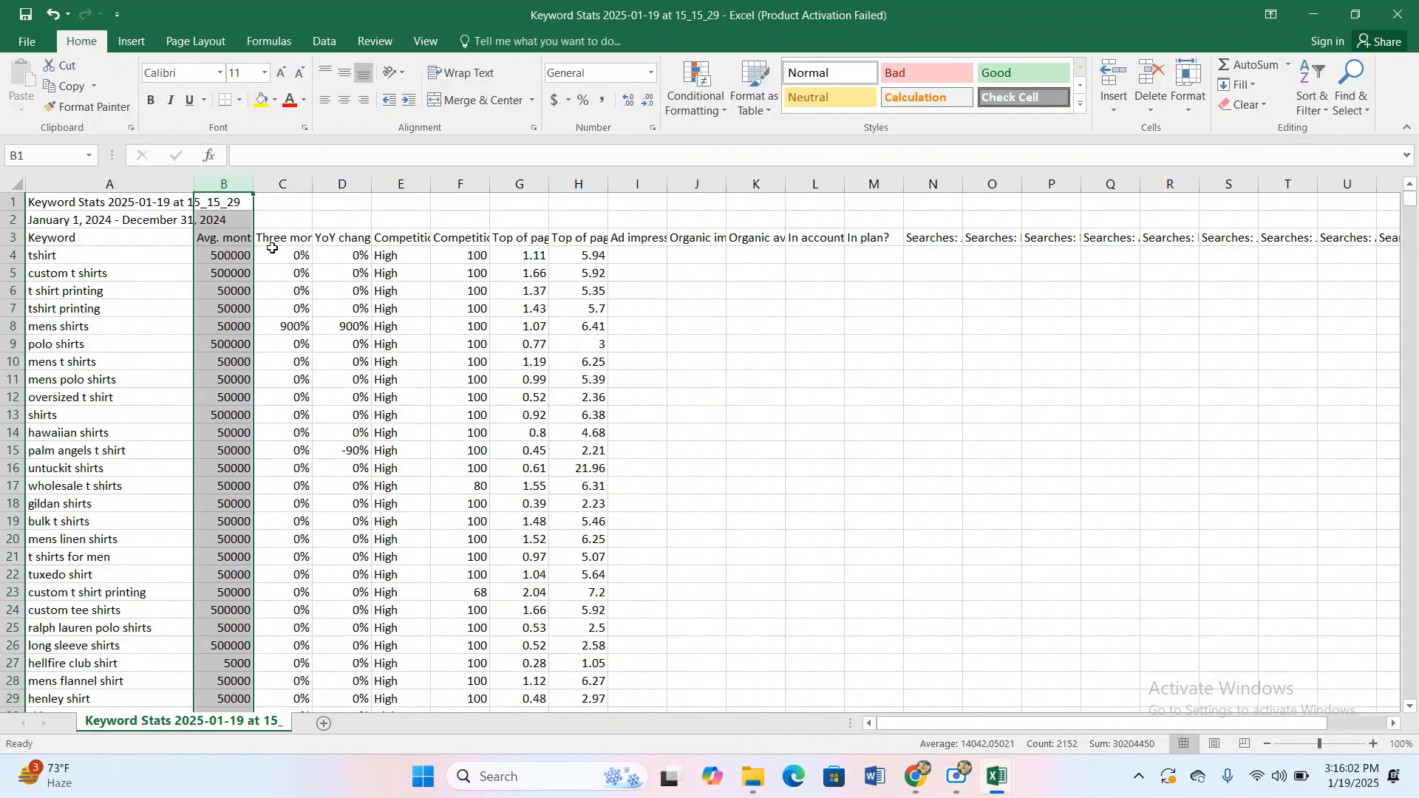
pyautogui.moveTo(256, 184); pyautogui.dragTo(364, 200)
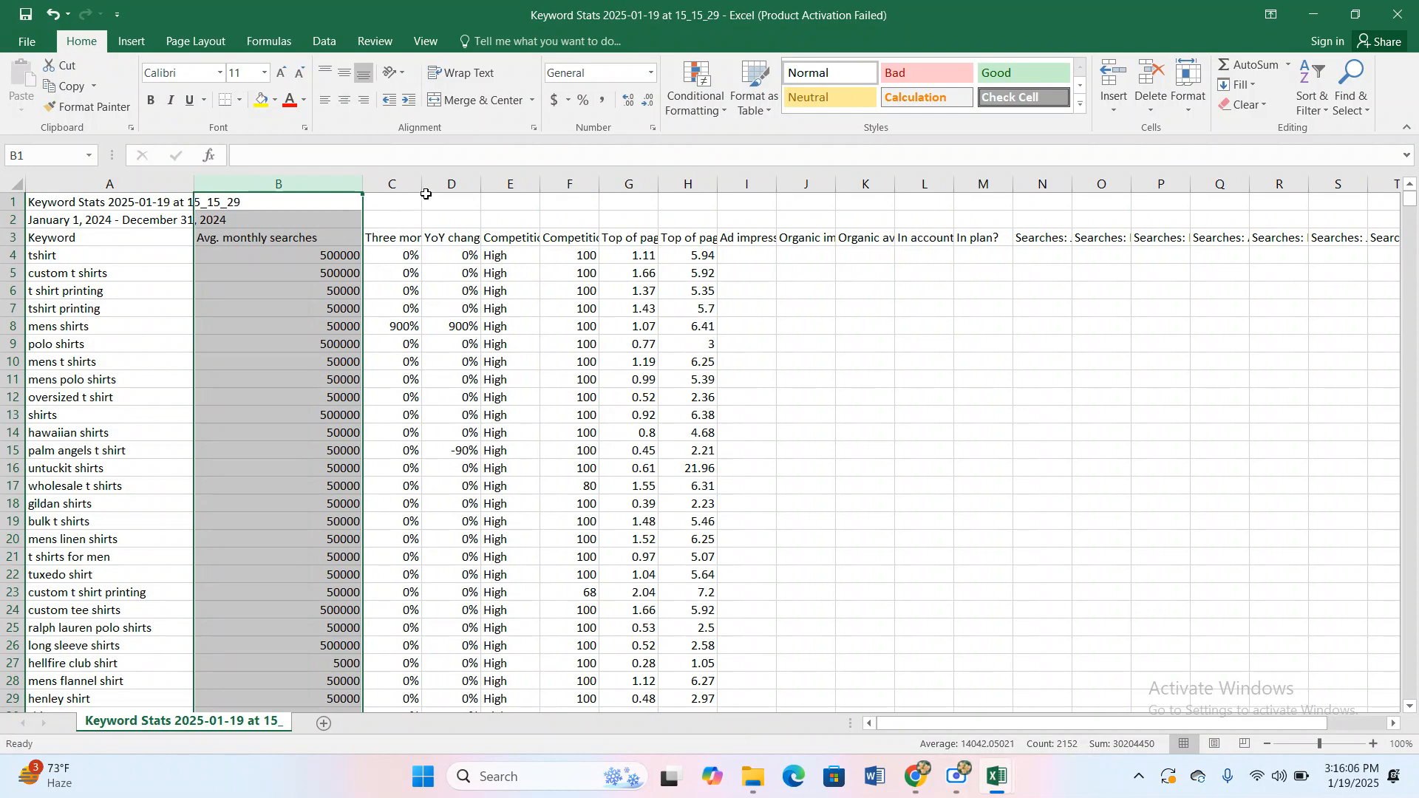
# Delete the Three month change and YoY change columns, and slightly widen column D beside the Competition column.
pyautogui.moveTo(424, 183); pyautogui.dragTo(511, 185)
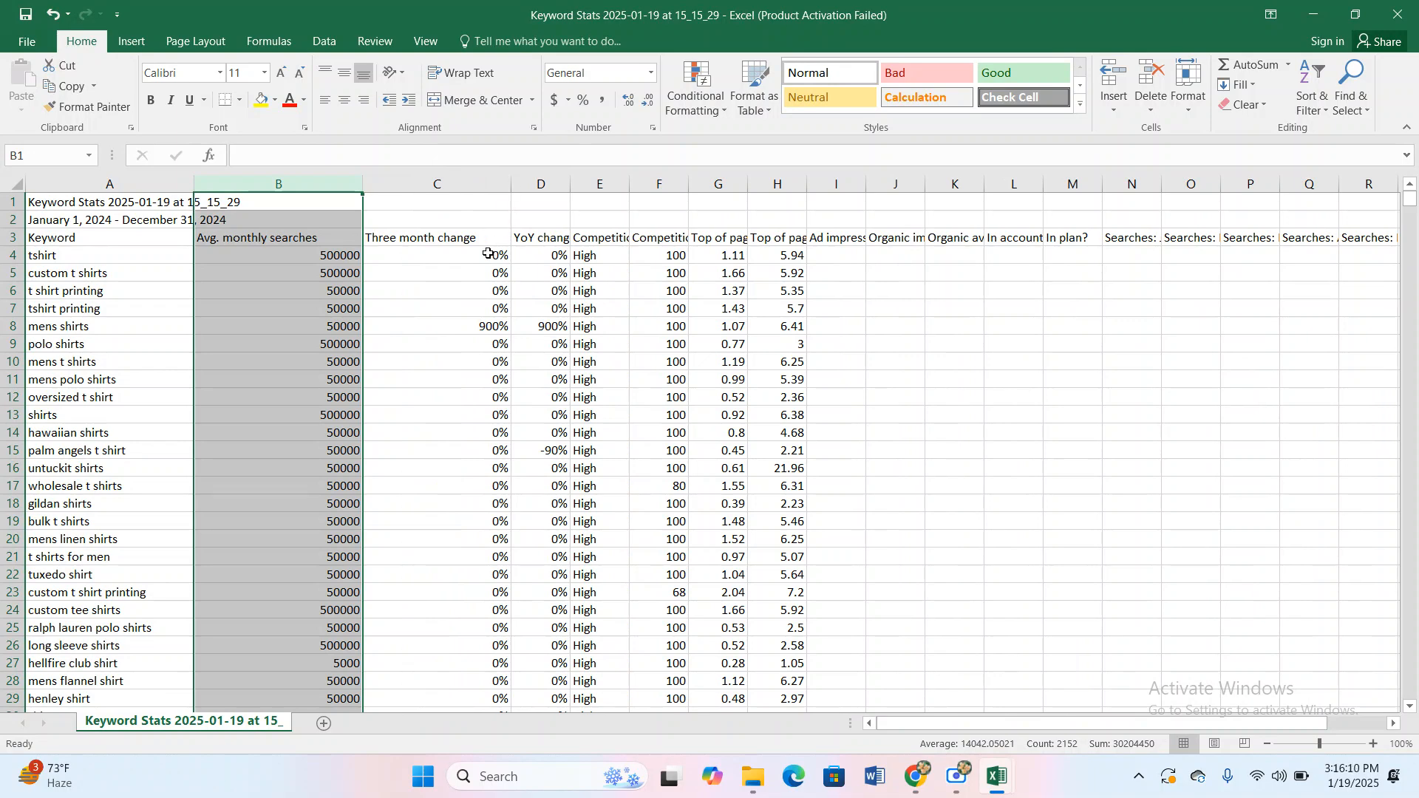
pyautogui.rightClick(442, 186)
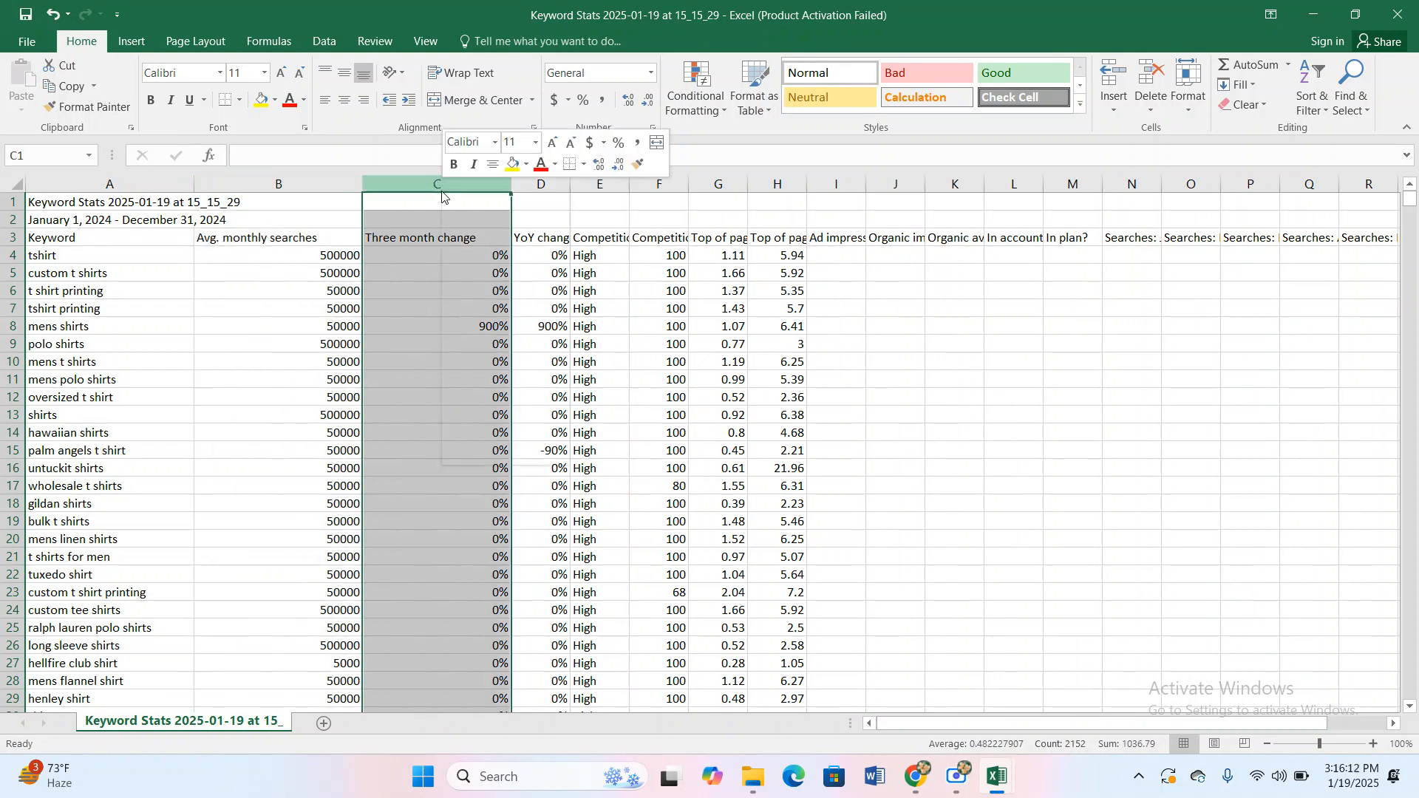
pyautogui.click(487, 342)
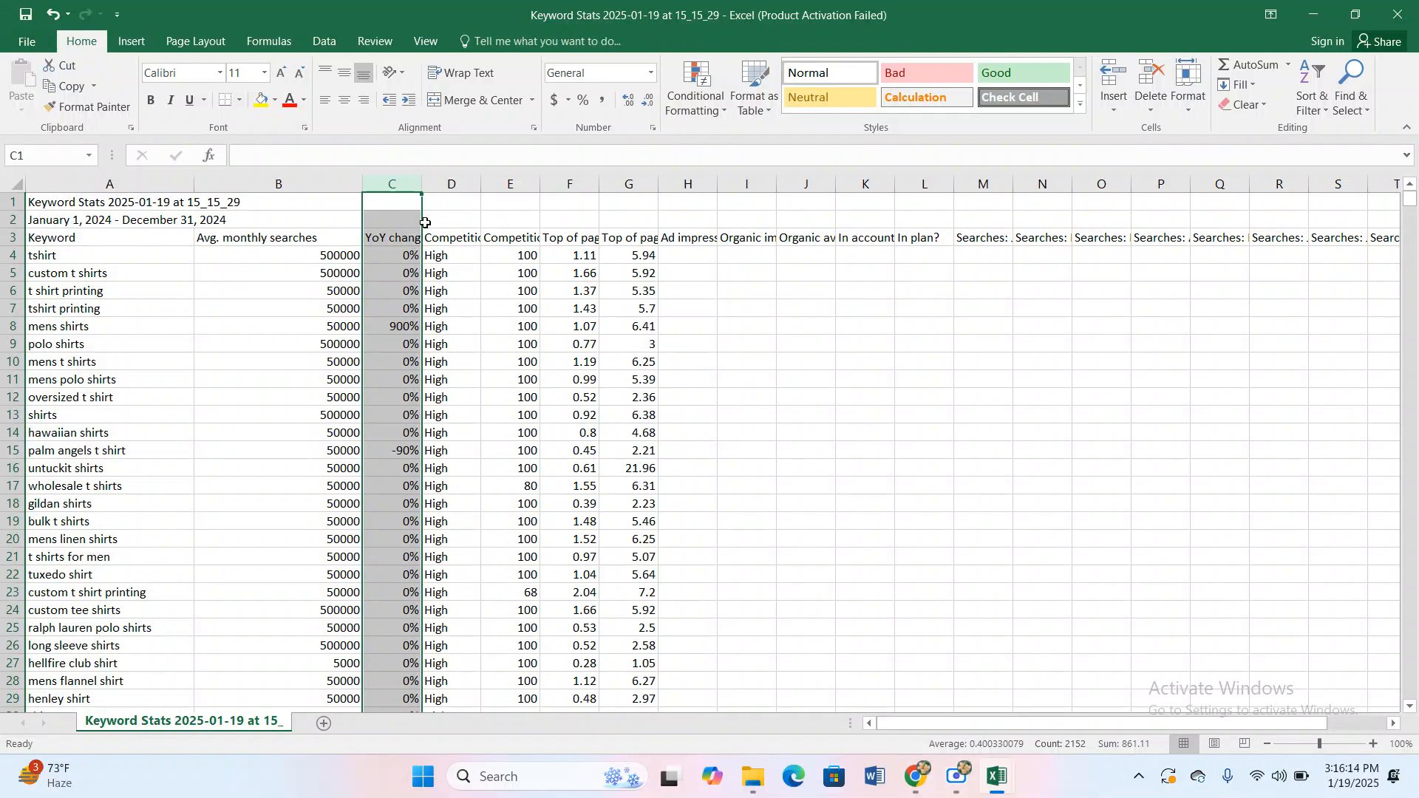
pyautogui.rightClick(405, 189)
pyautogui.click(437, 344)
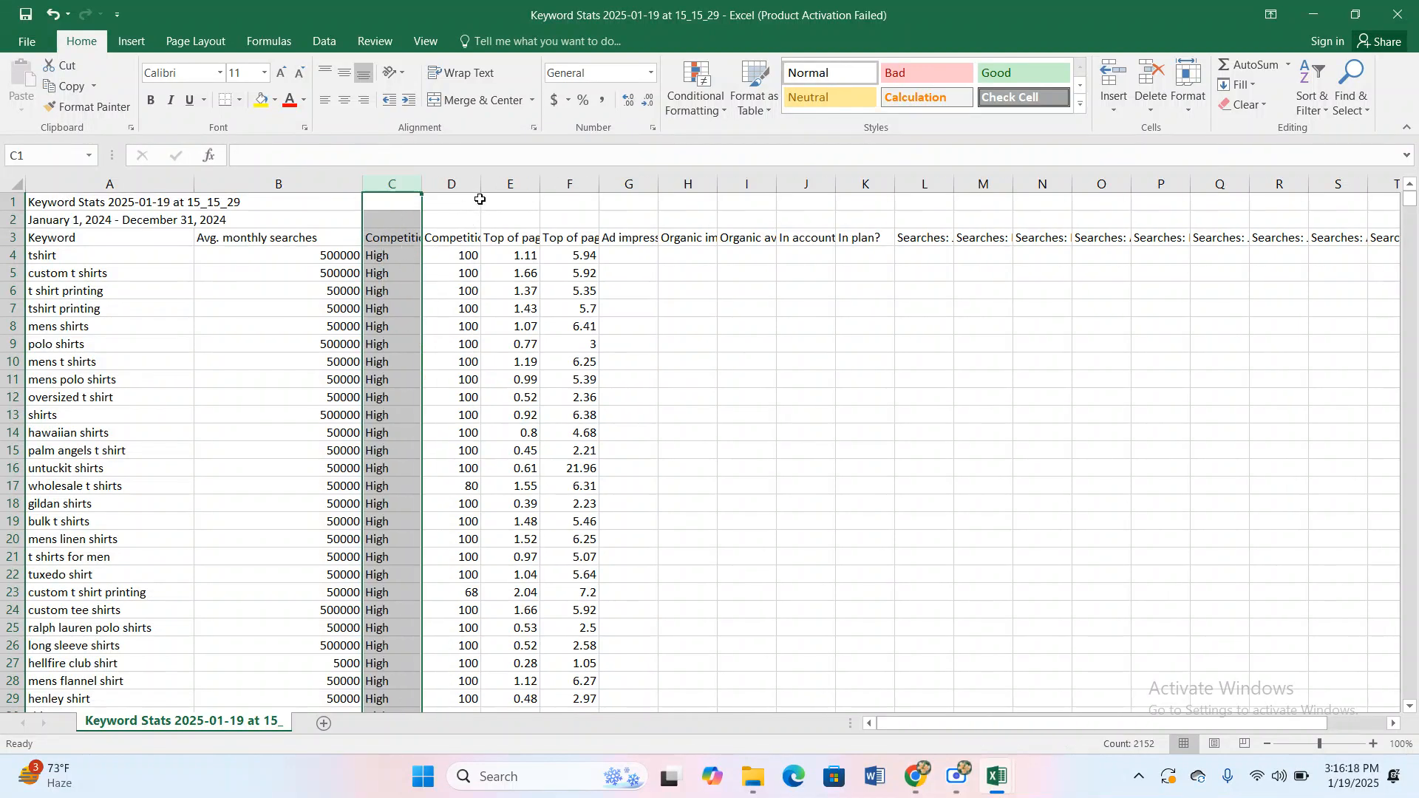
pyautogui.moveTo(481, 185); pyautogui.dragTo(493, 184)
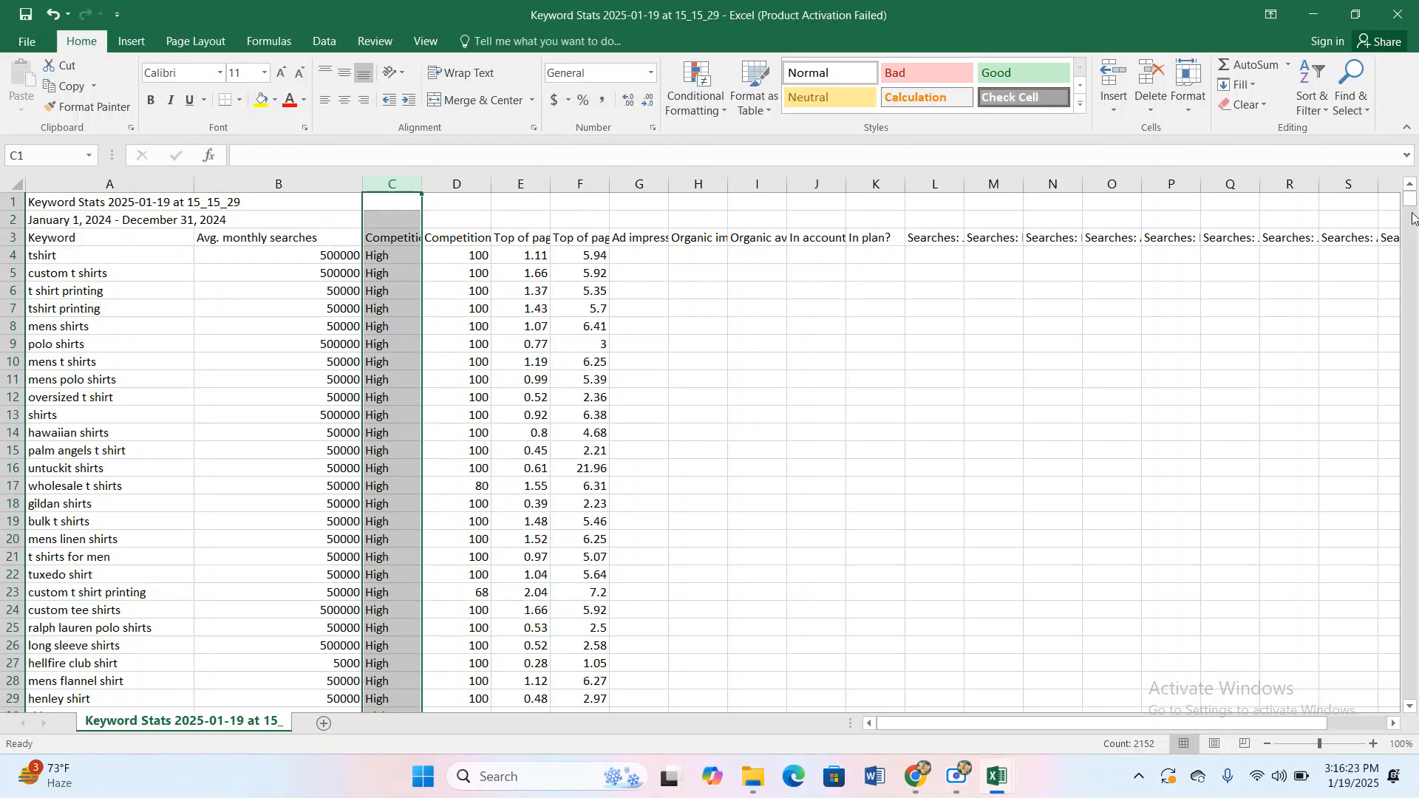
# Select the "mens shorts and t shirt set" row in the keyword sheet and clear its keyword cell.
pyautogui.click(905, 791)
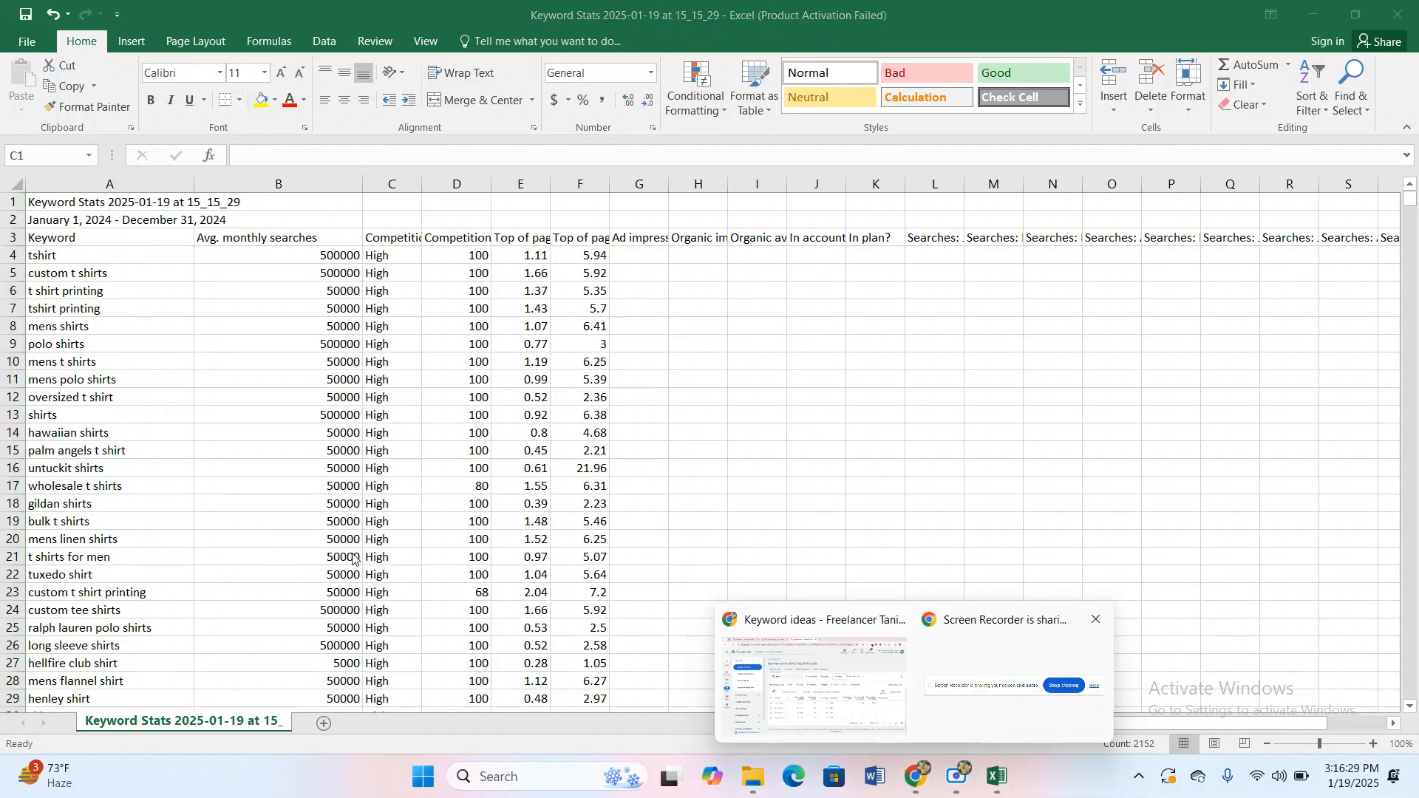
pyautogui.click(416, 499)
pyautogui.scroll(-4, 347, 538)
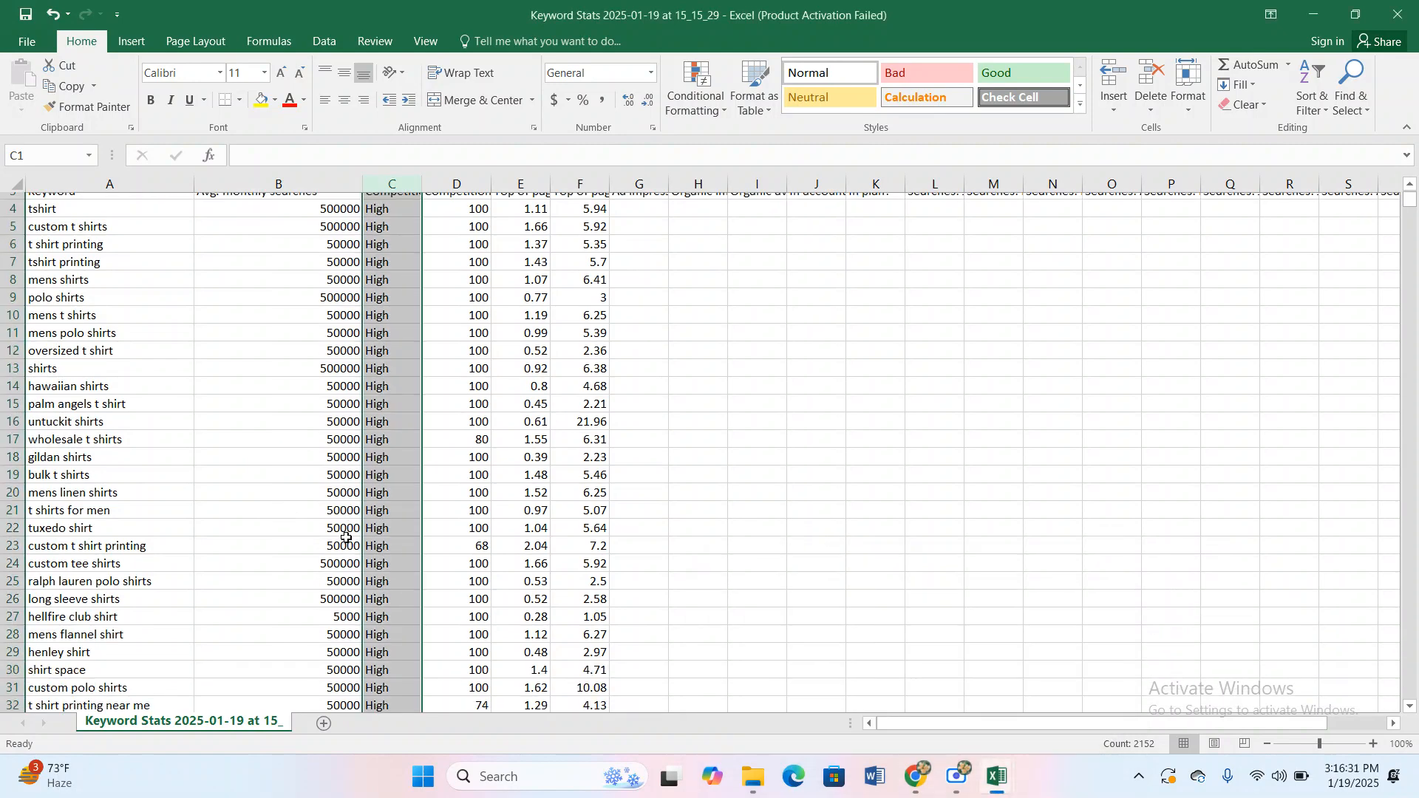
pyautogui.scroll(-16, 347, 538)
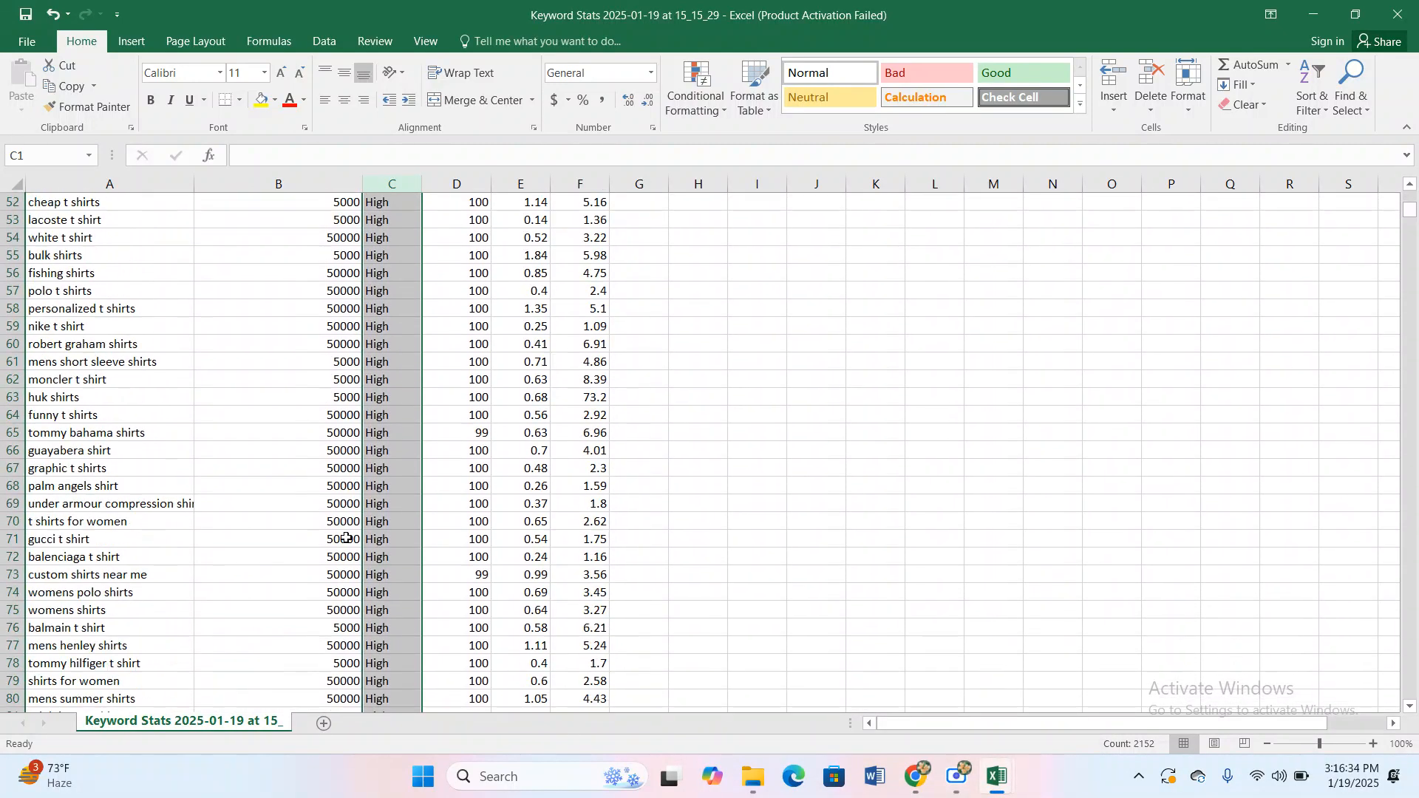
pyautogui.scroll(-20, 346, 538)
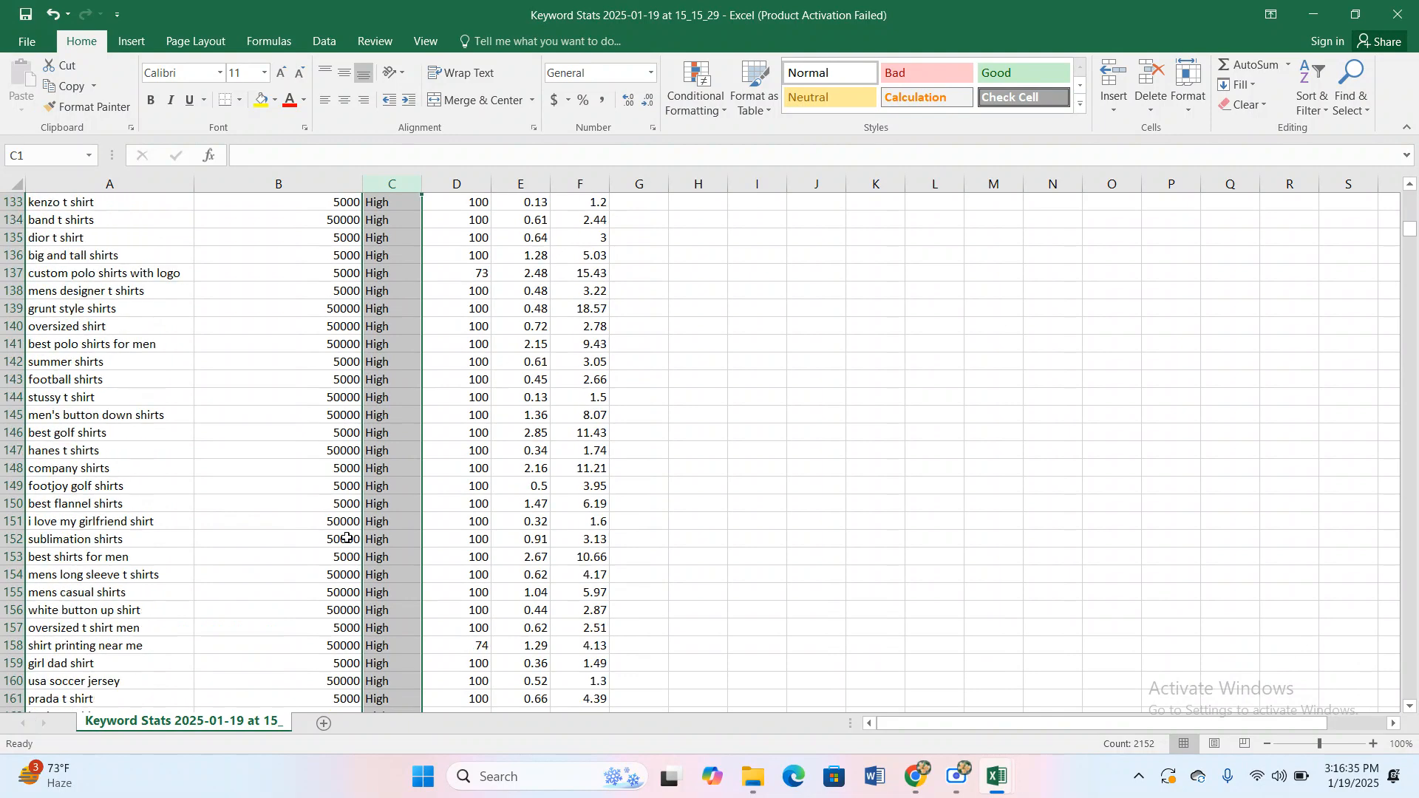
pyautogui.scroll(-20, 363, 593)
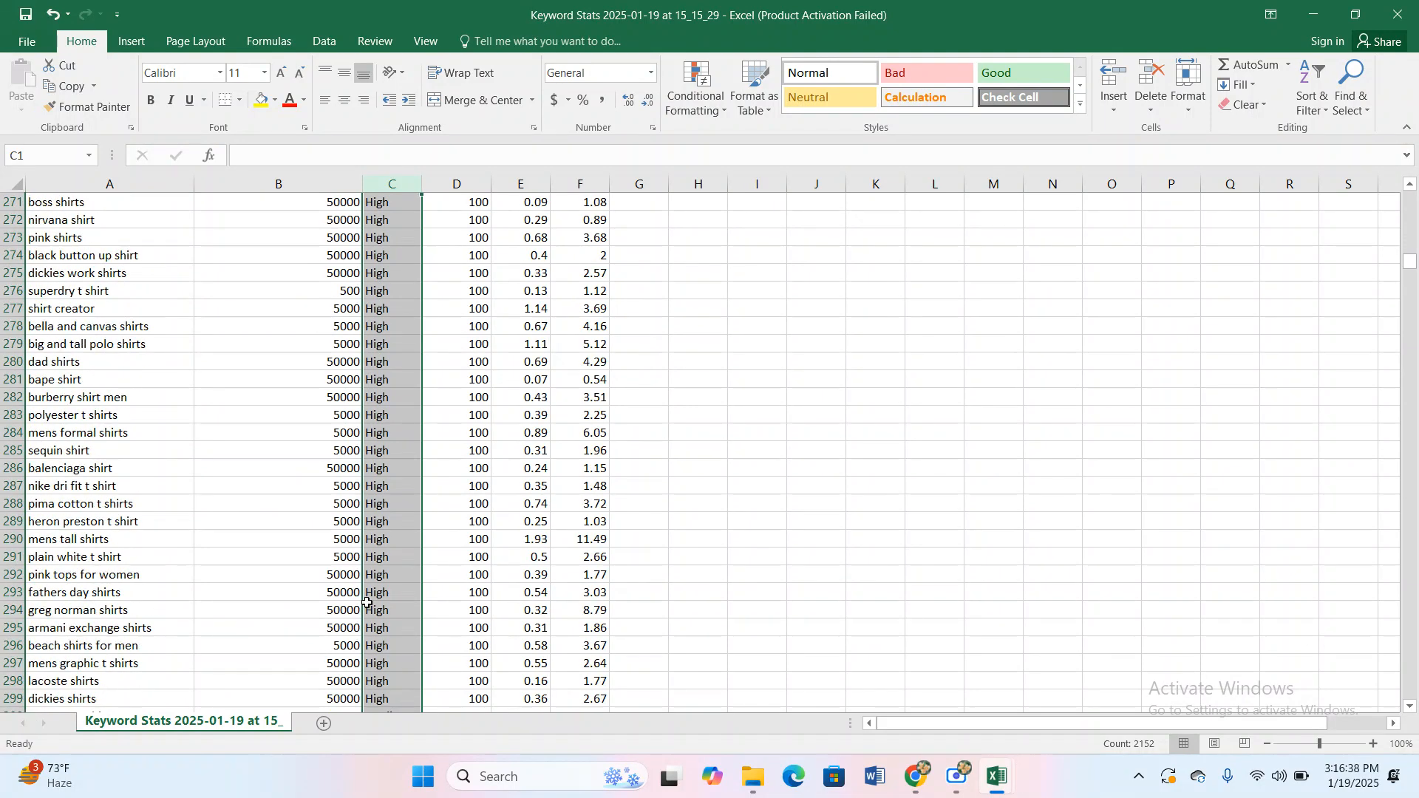
pyautogui.scroll(-5, 367, 603)
pyautogui.click(332, 412)
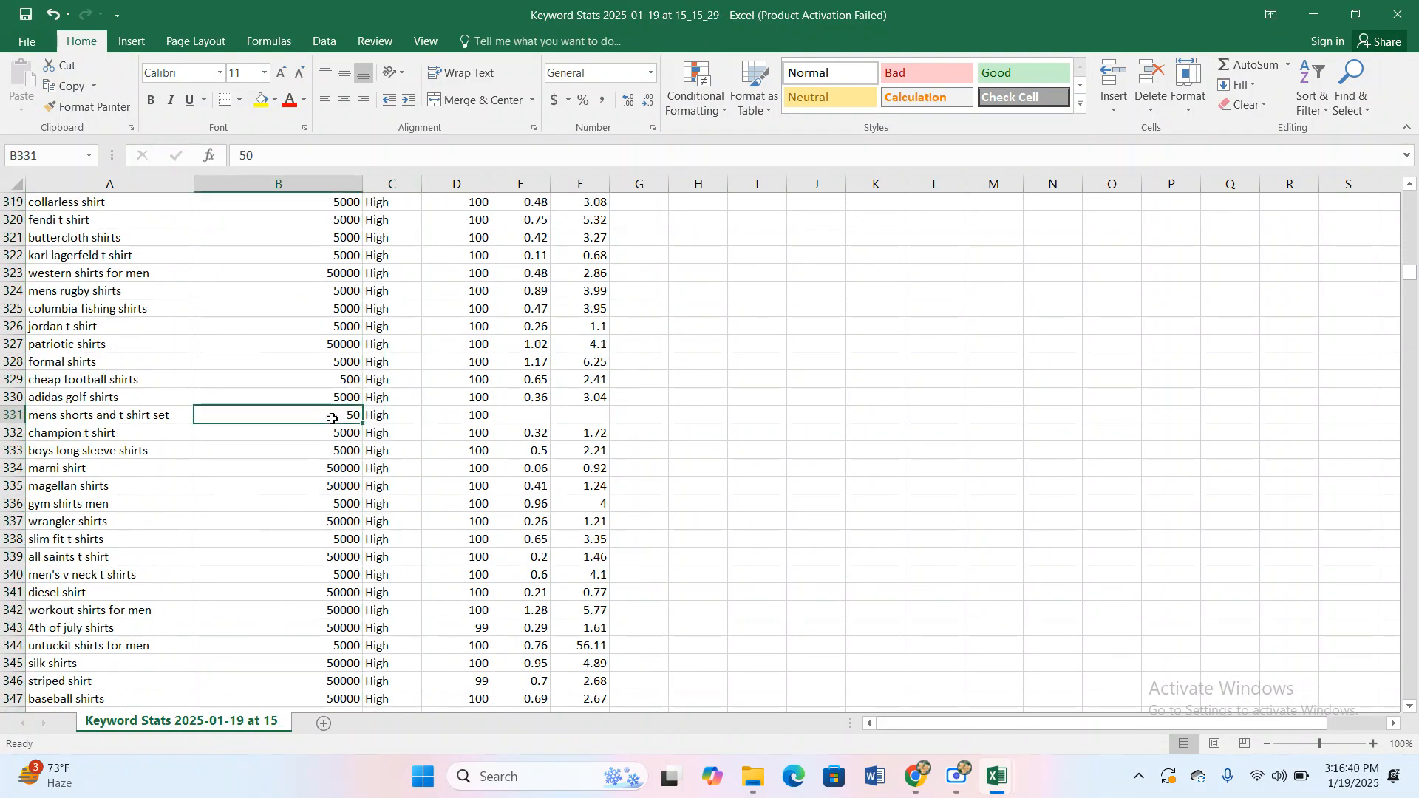
pyautogui.click(11, 416)
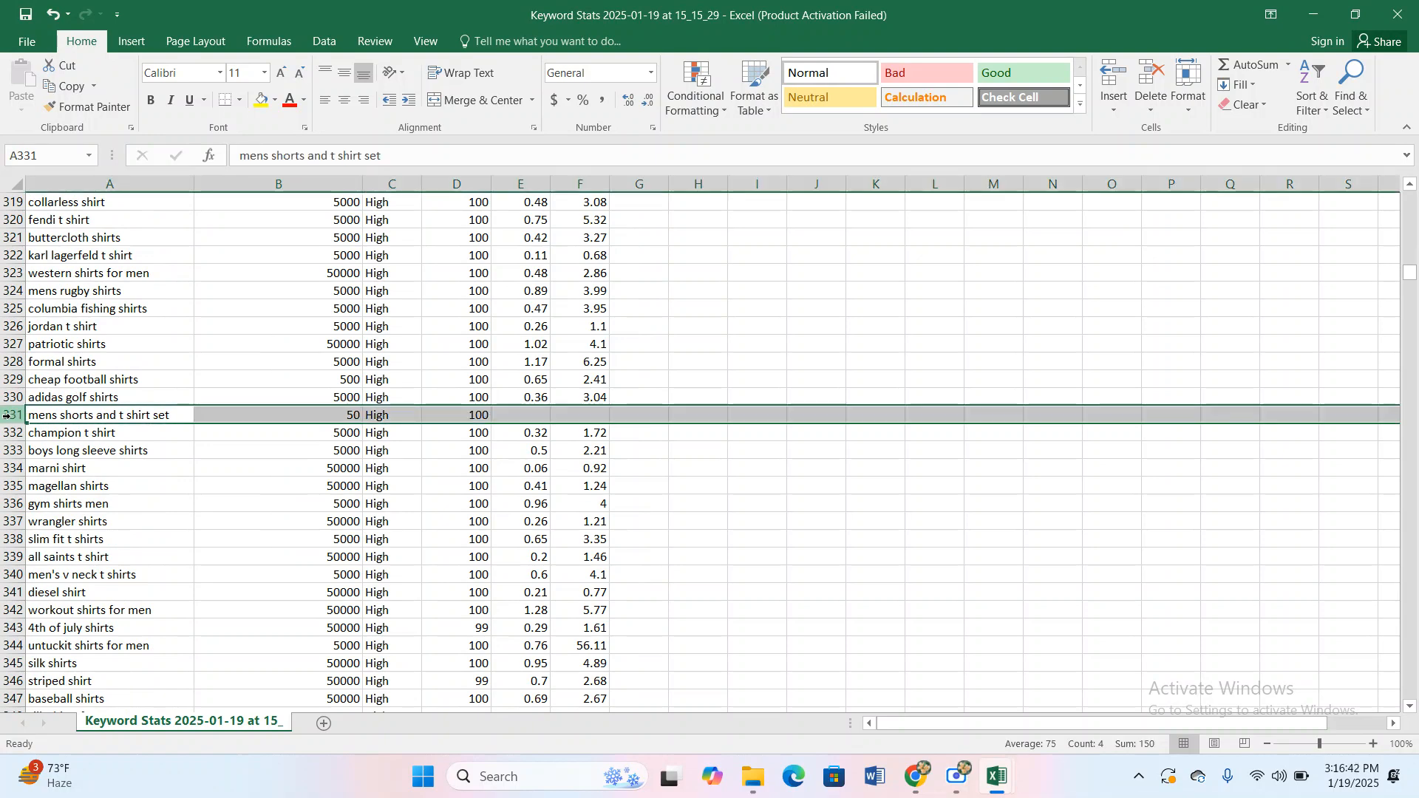
pyautogui.press('BackSpace')
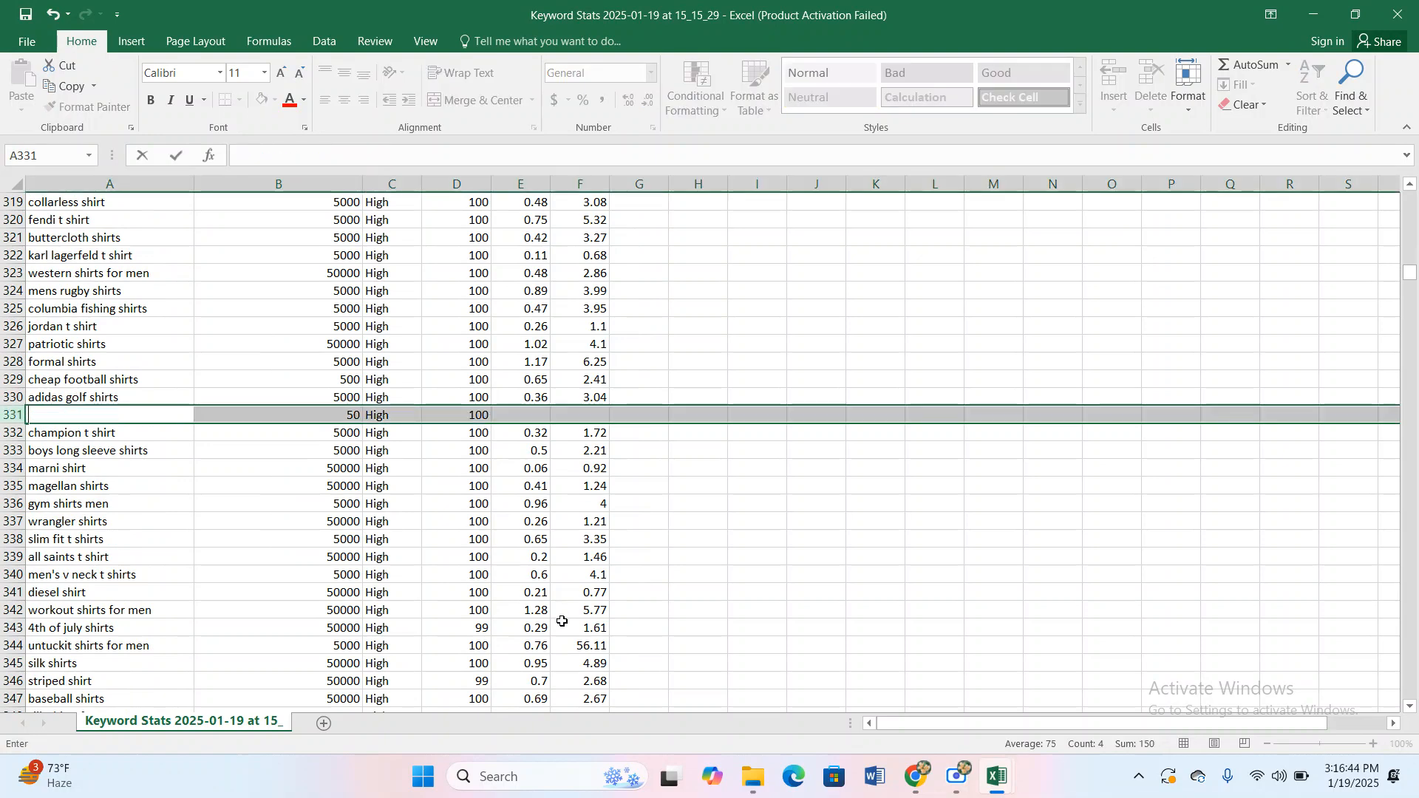
# Review the sheet's keyword rows down to the last entry, checking searches, competition and bid values.
pyautogui.scroll(18, 565, 634)
pyautogui.scroll(13, 566, 634)
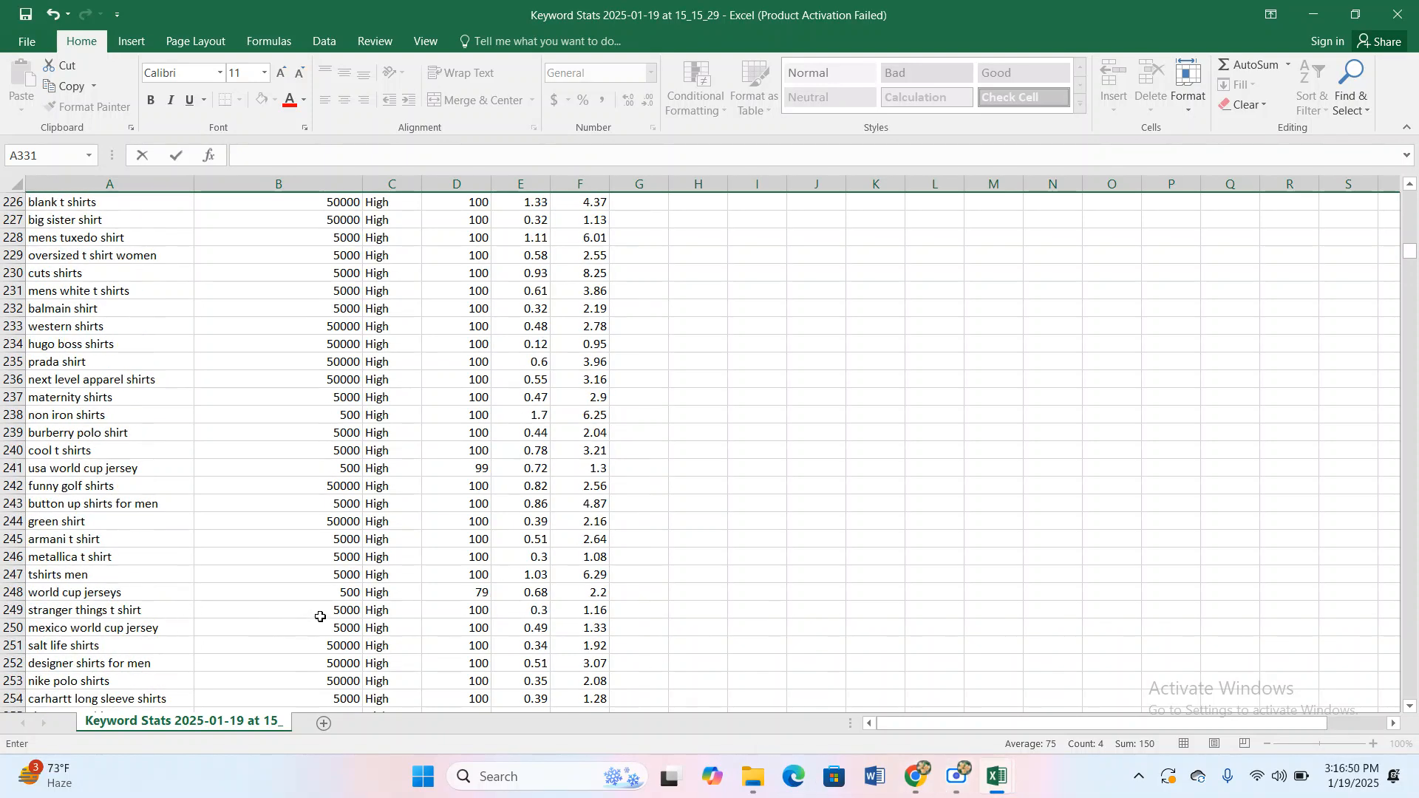
pyautogui.scroll(-1, 322, 615)
pyautogui.scroll(-6, 322, 615)
pyautogui.moveTo(1405, 252); pyautogui.dragTo(1396, 794)
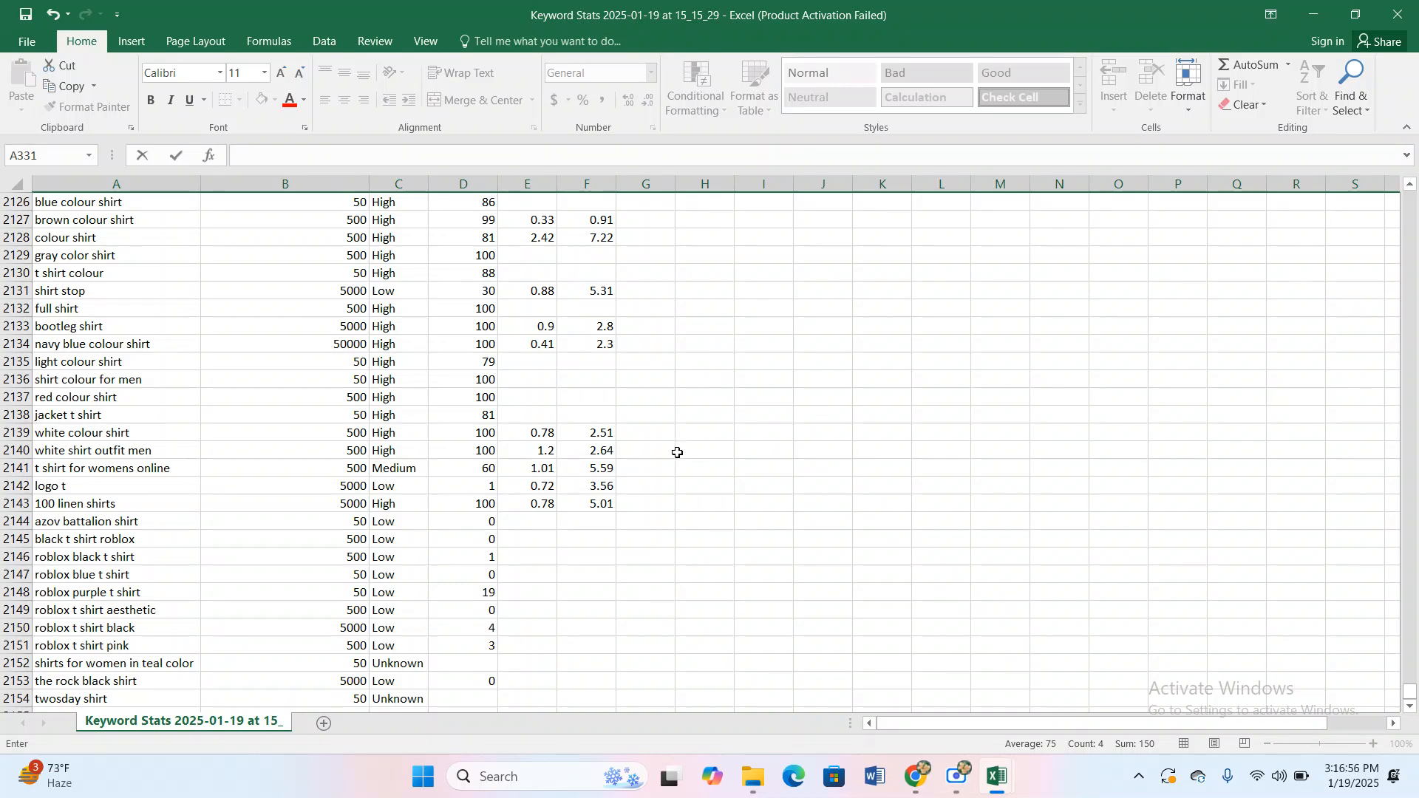
pyautogui.scroll(-12, 683, 436)
pyautogui.scroll(6, 441, 539)
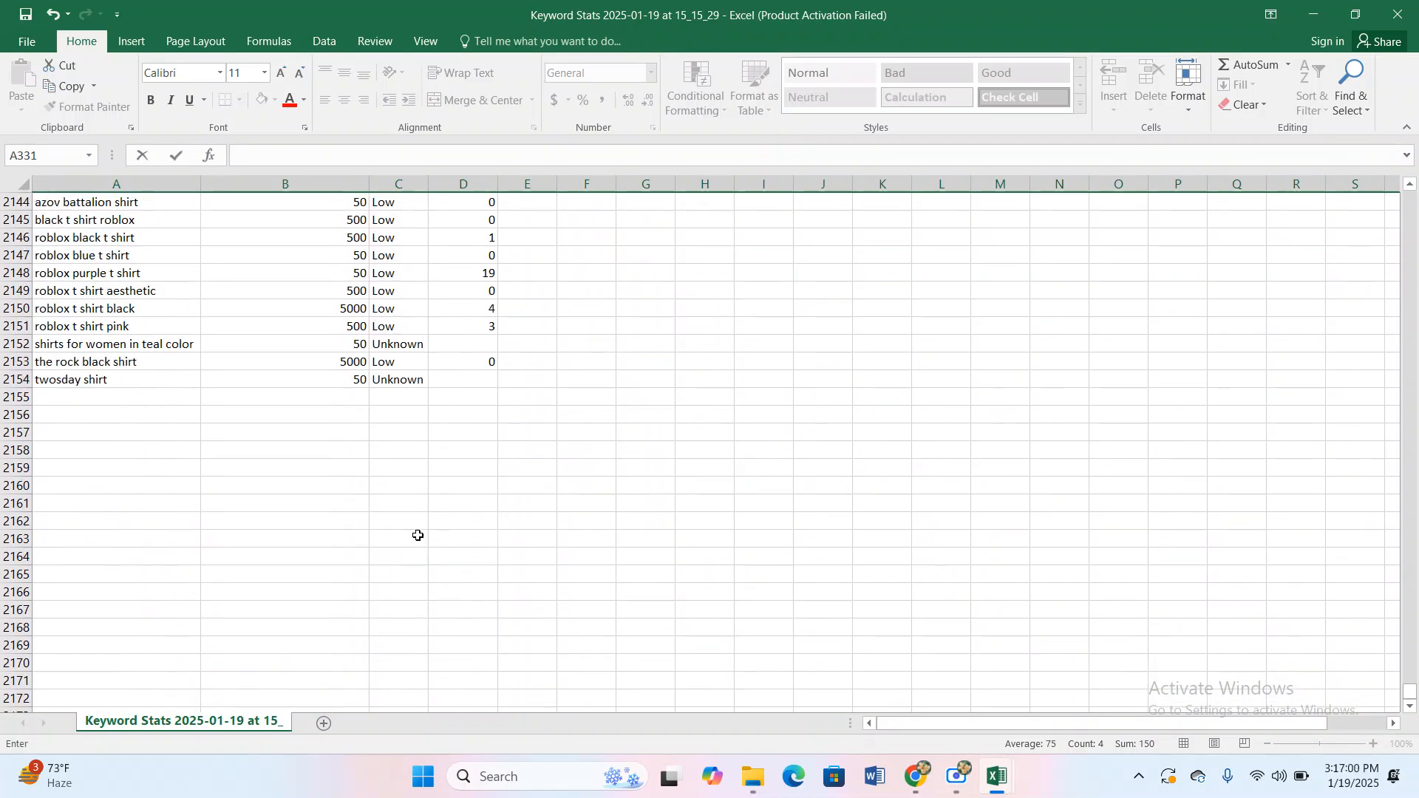
# Switch to Keyword Planner in Chrome and check the low-search keyword ideas and the available table views.
pyautogui.moveTo(917, 784)
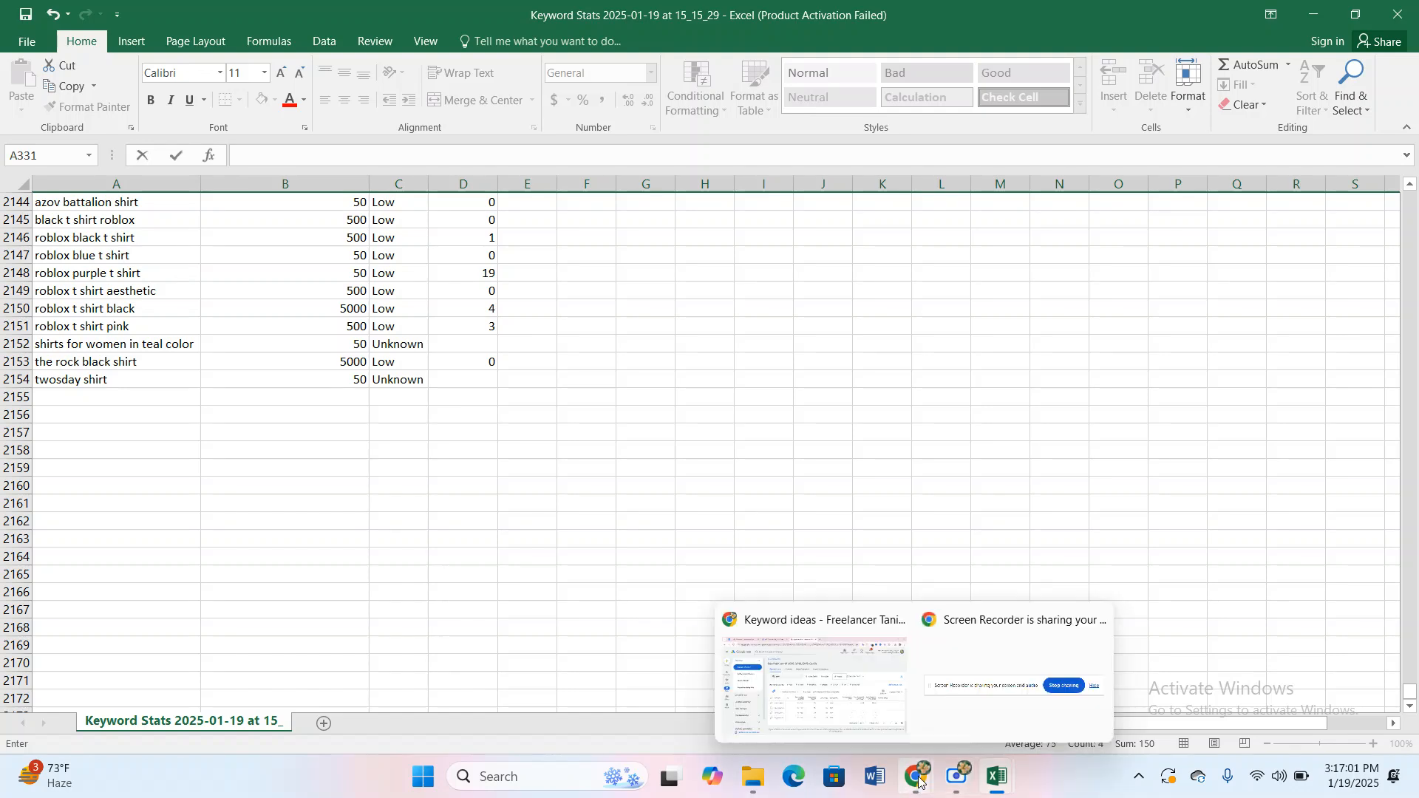
pyautogui.click(811, 686)
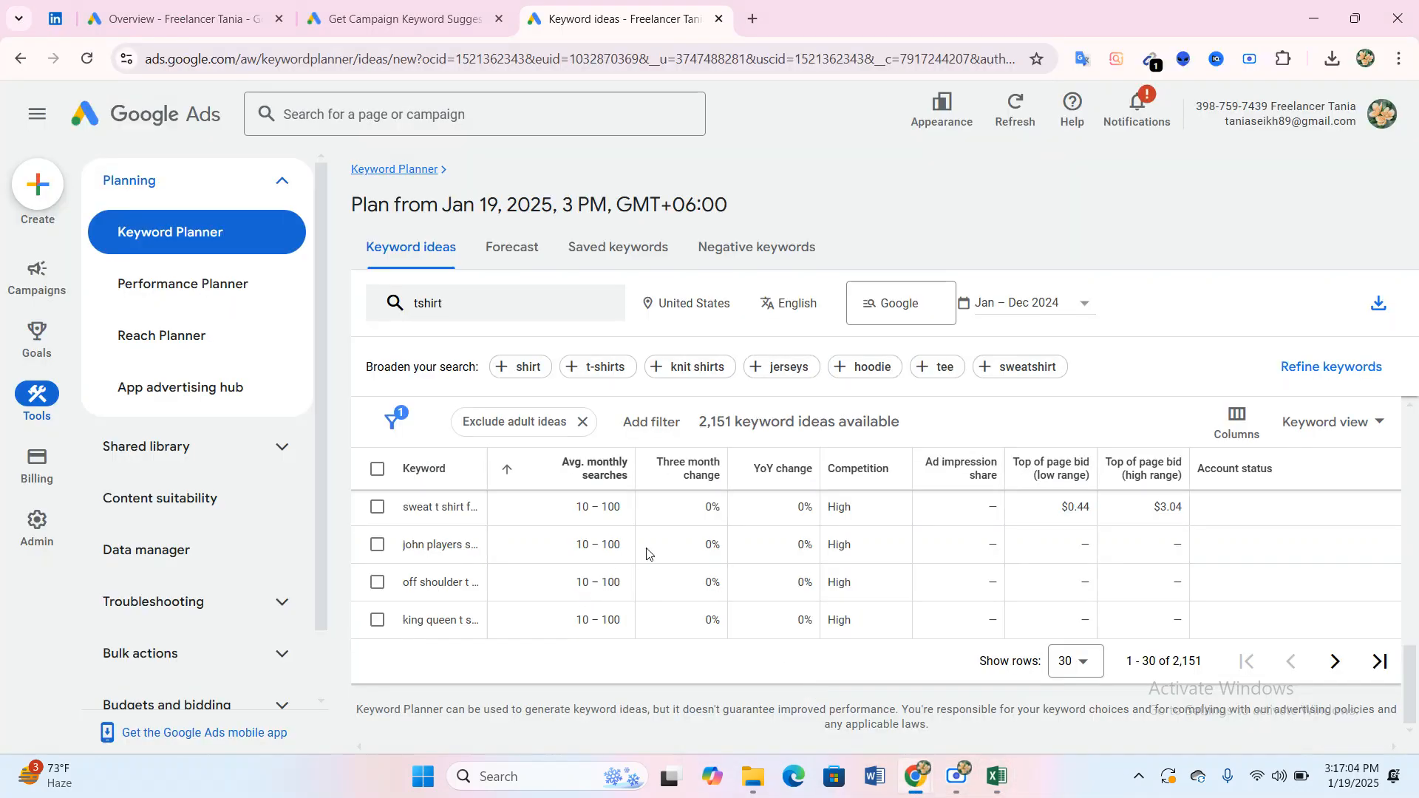
pyautogui.scroll(1, 587, 558)
pyautogui.scroll(1, 587, 558)
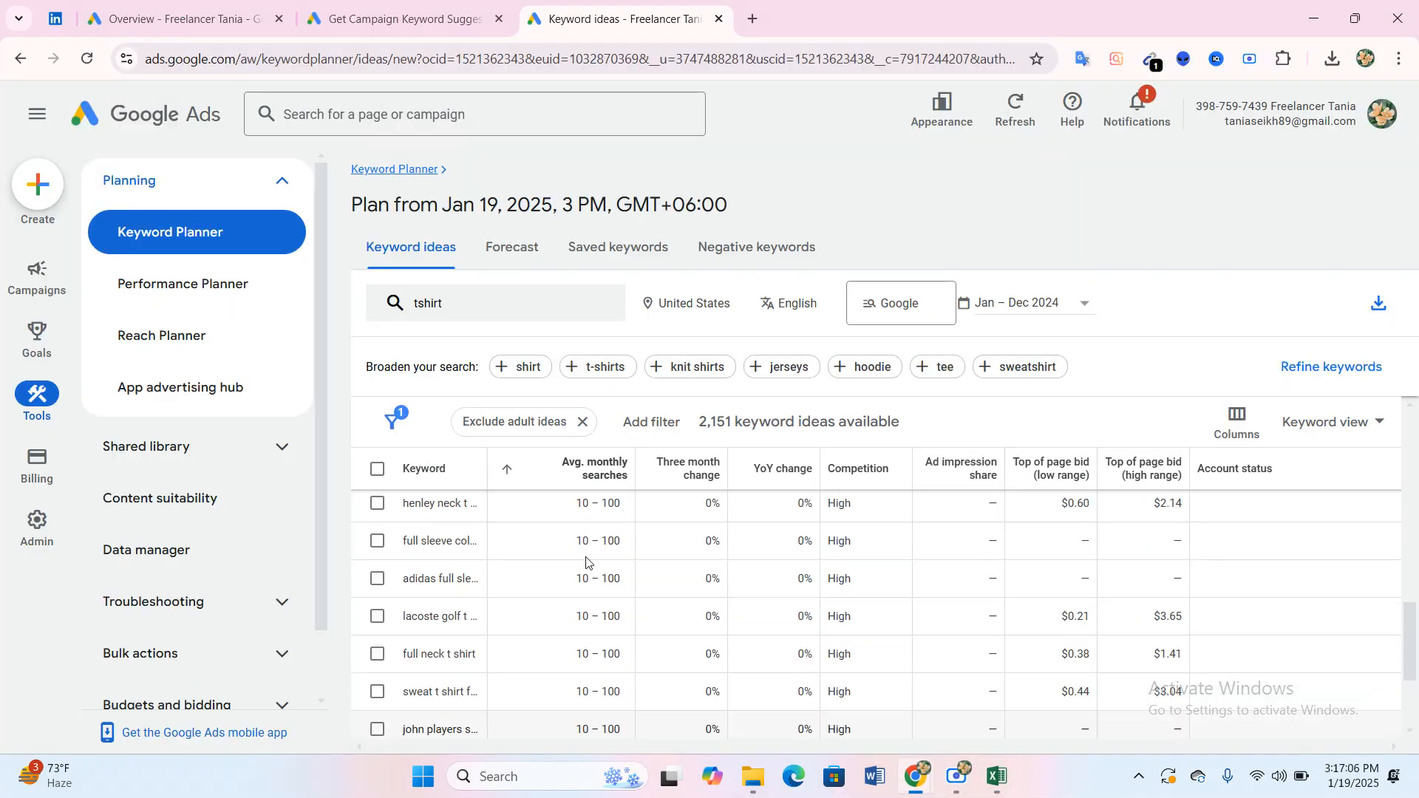
pyautogui.moveTo(578, 482)
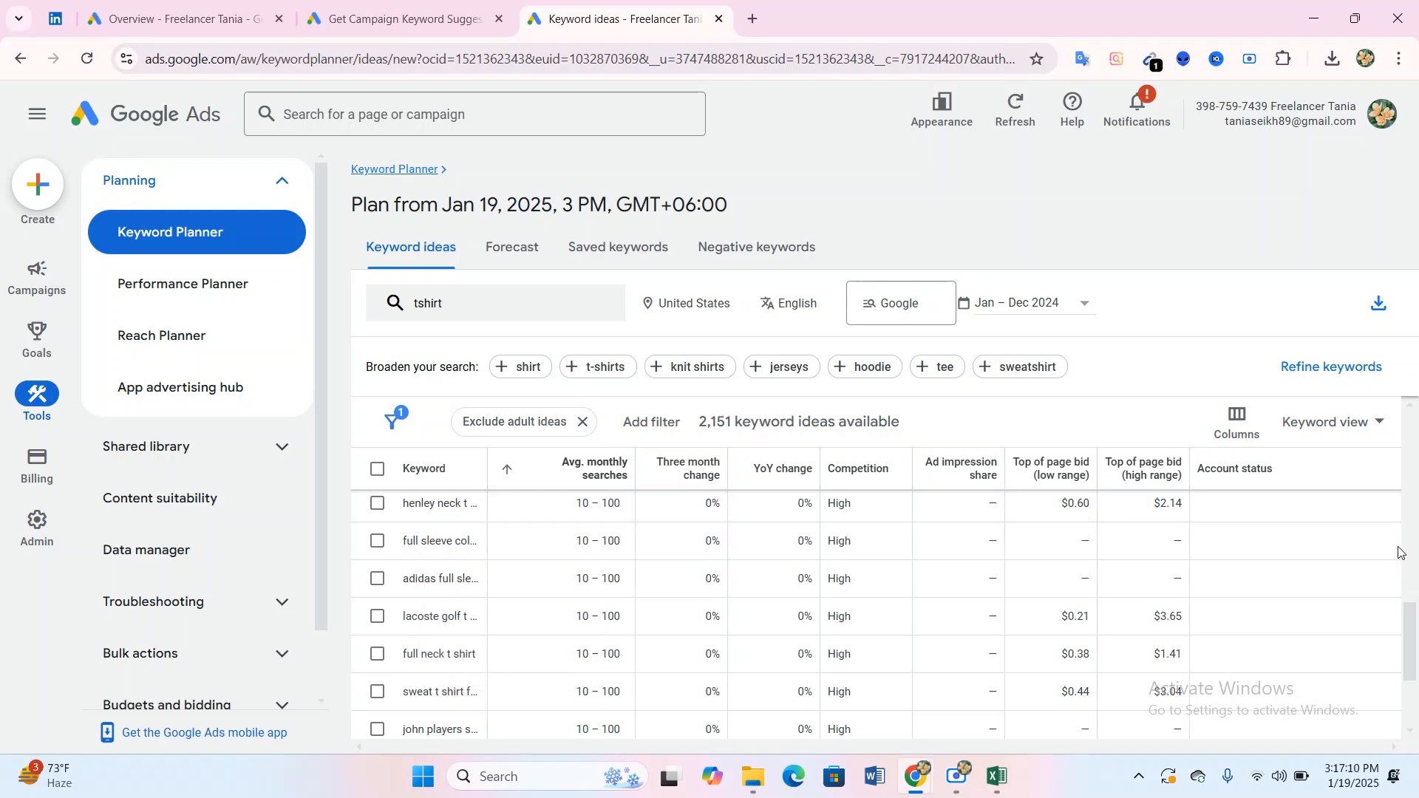
pyautogui.click(1342, 420)
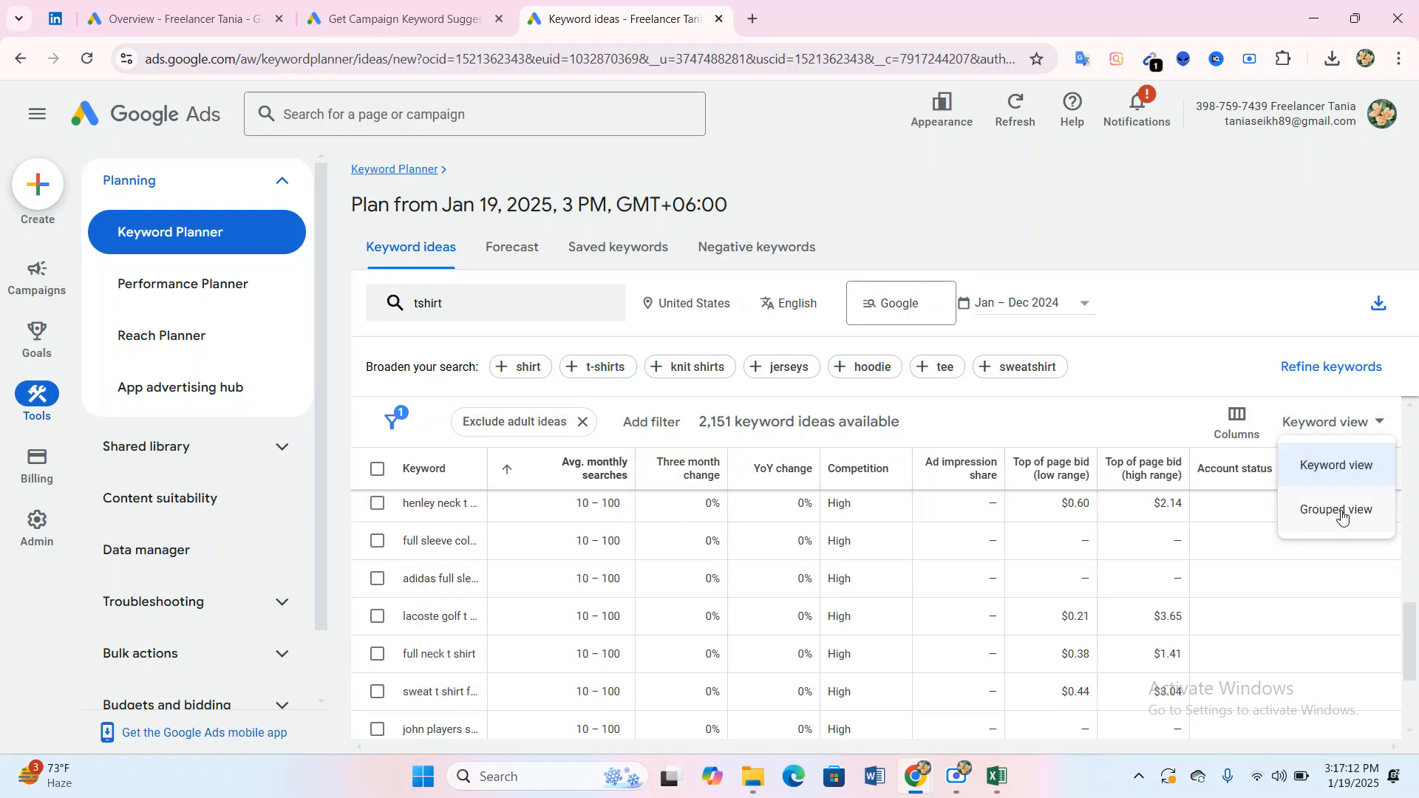
pyautogui.click(1216, 355)
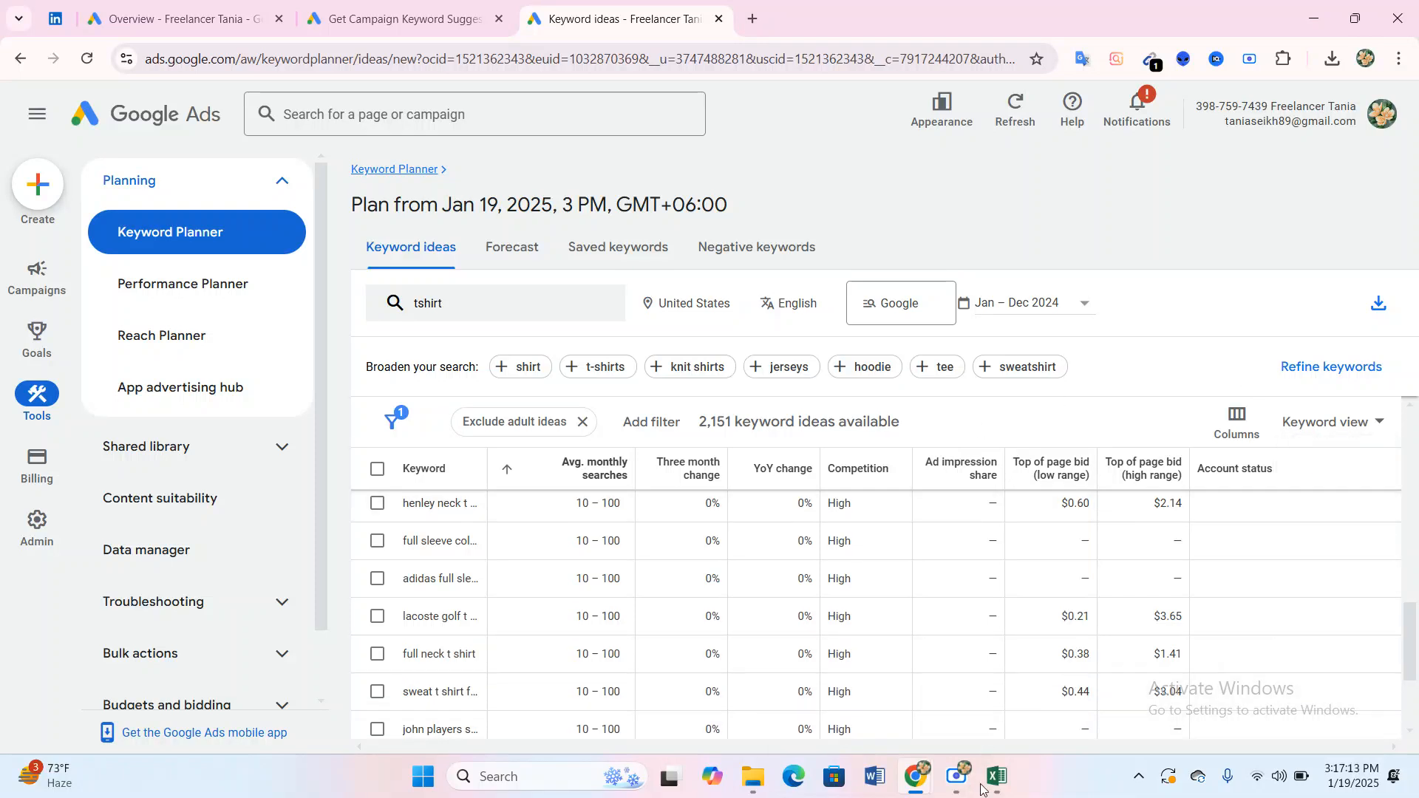
pyautogui.moveTo(994, 765)
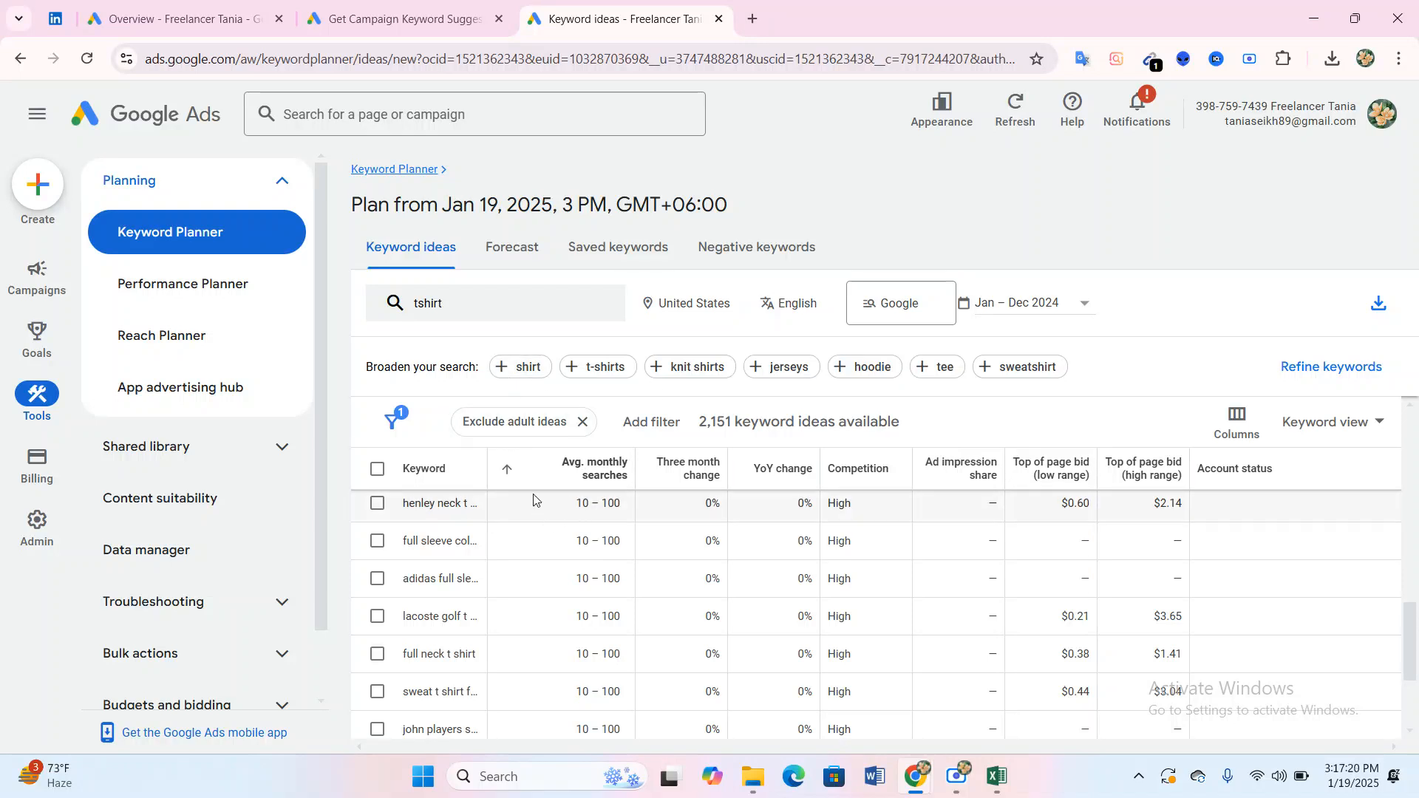
# View the plan's Negative keywords and Saved keywords pages and return to the keyword ideas.
pyautogui.scroll(10, 533, 500)
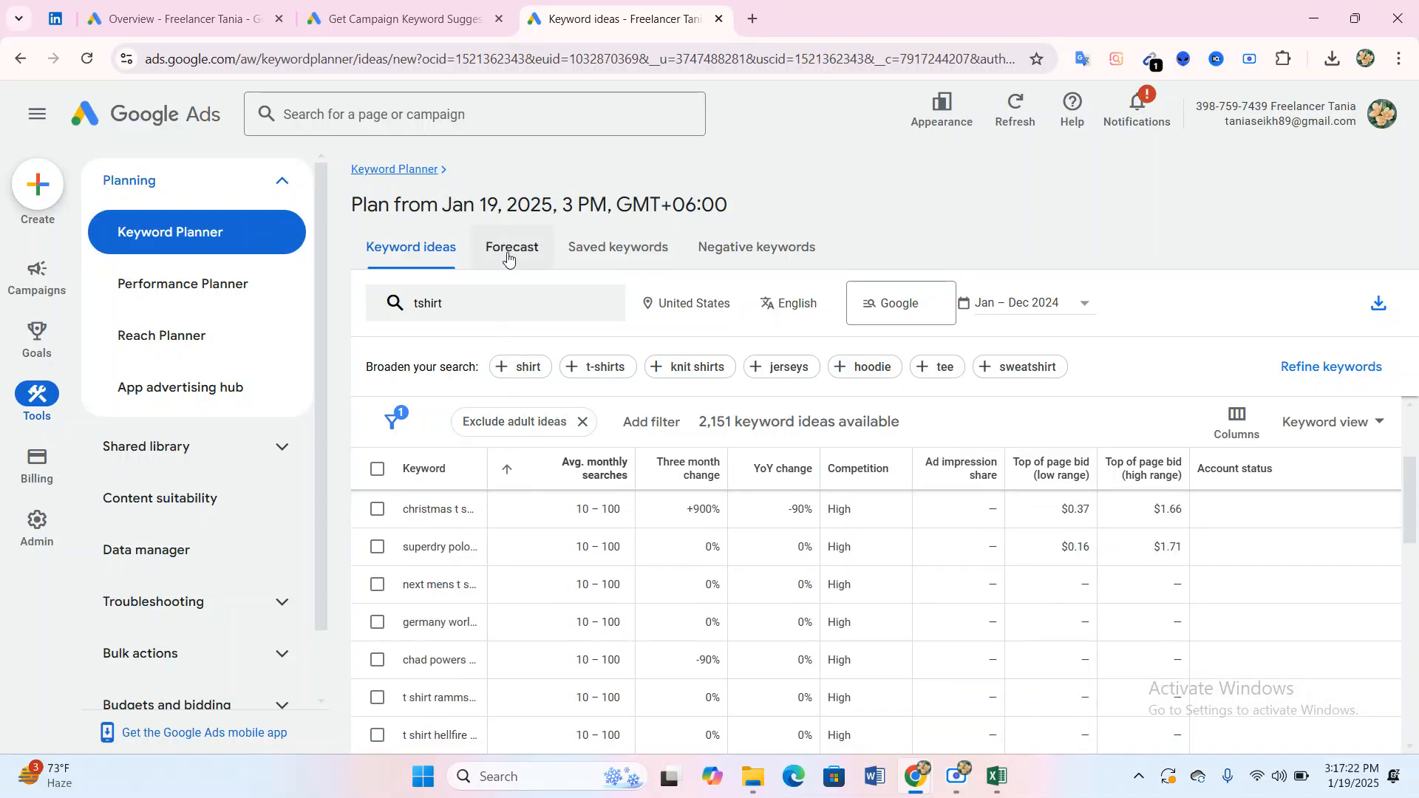
pyautogui.click(717, 251)
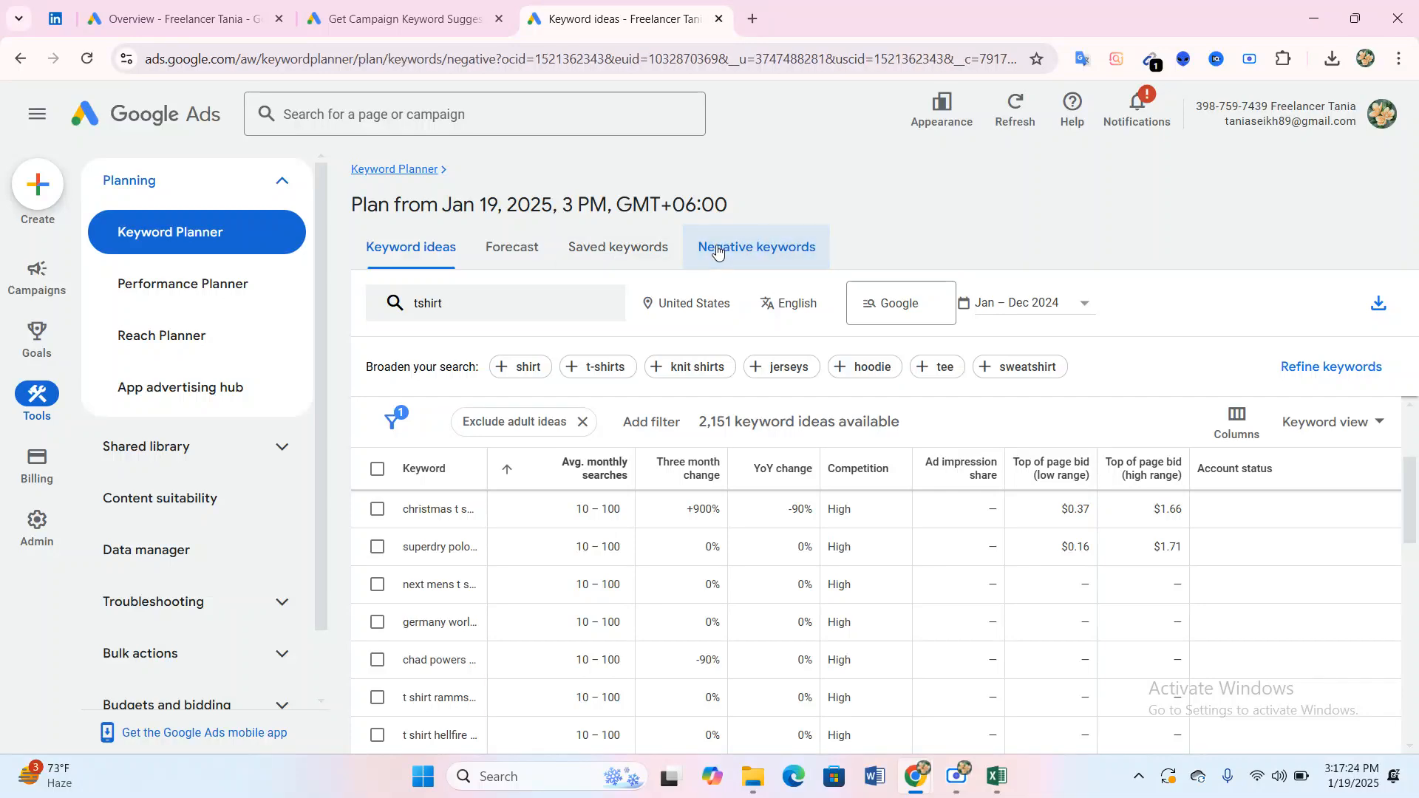
pyautogui.click(559, 252)
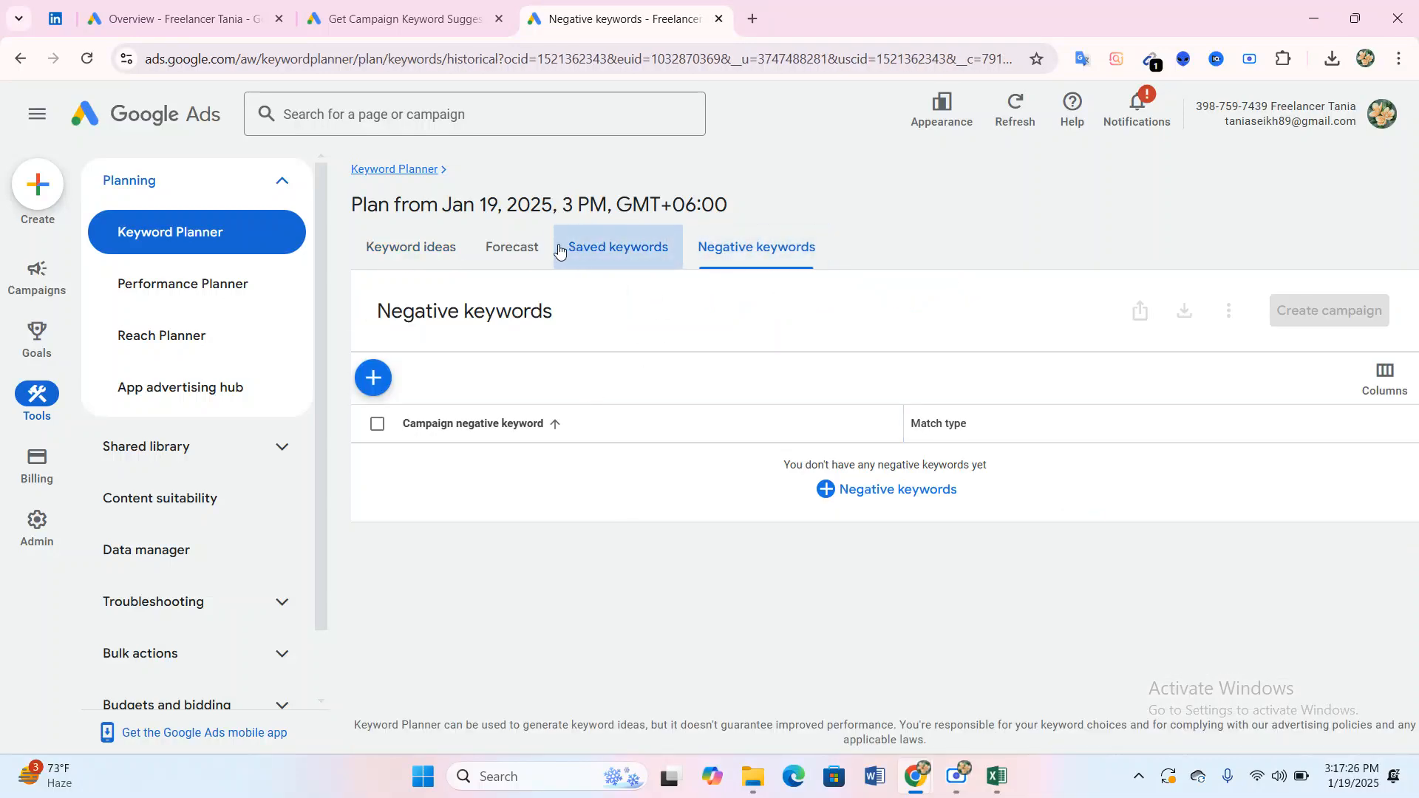
pyautogui.click(425, 248)
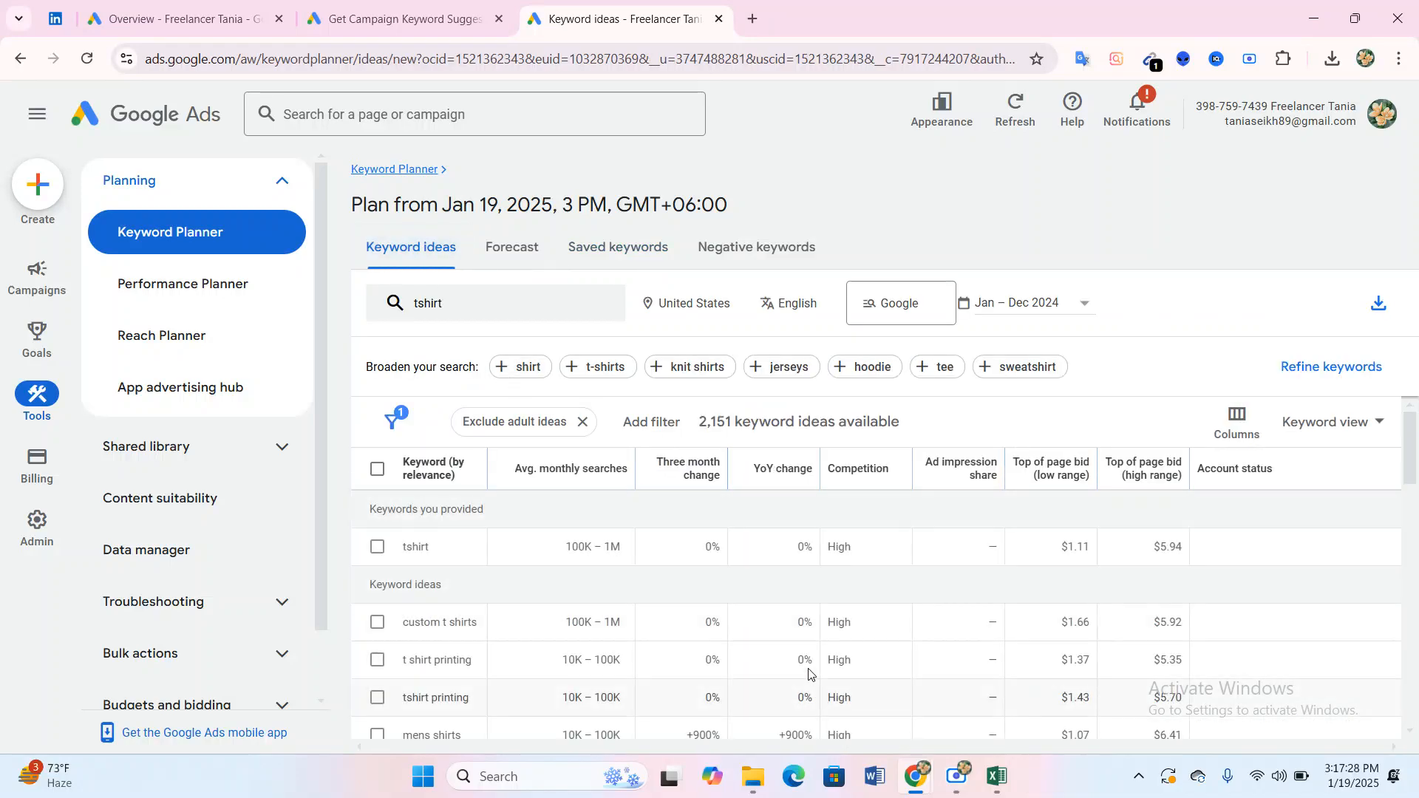
pyautogui.click(958, 777)
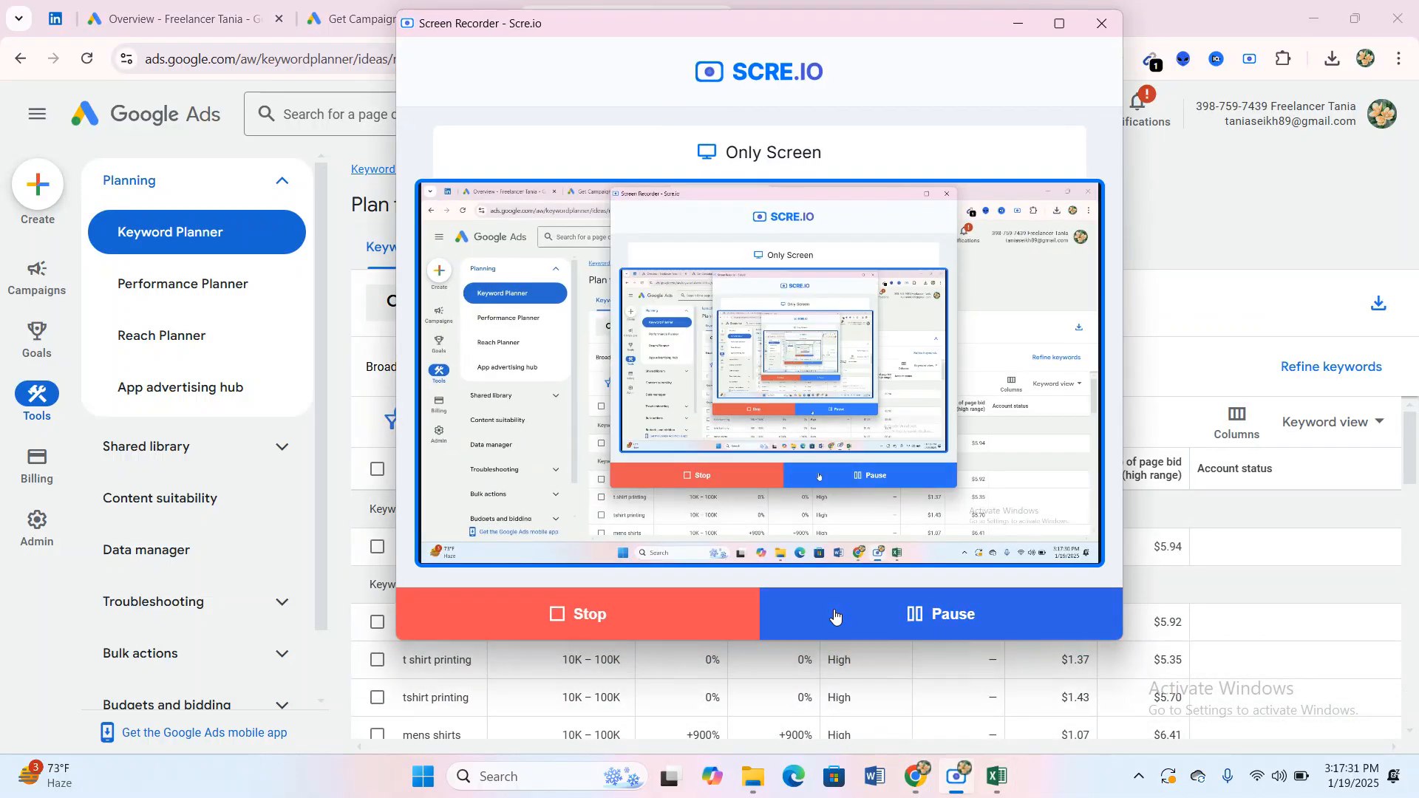
pyautogui.click(1181, 193)
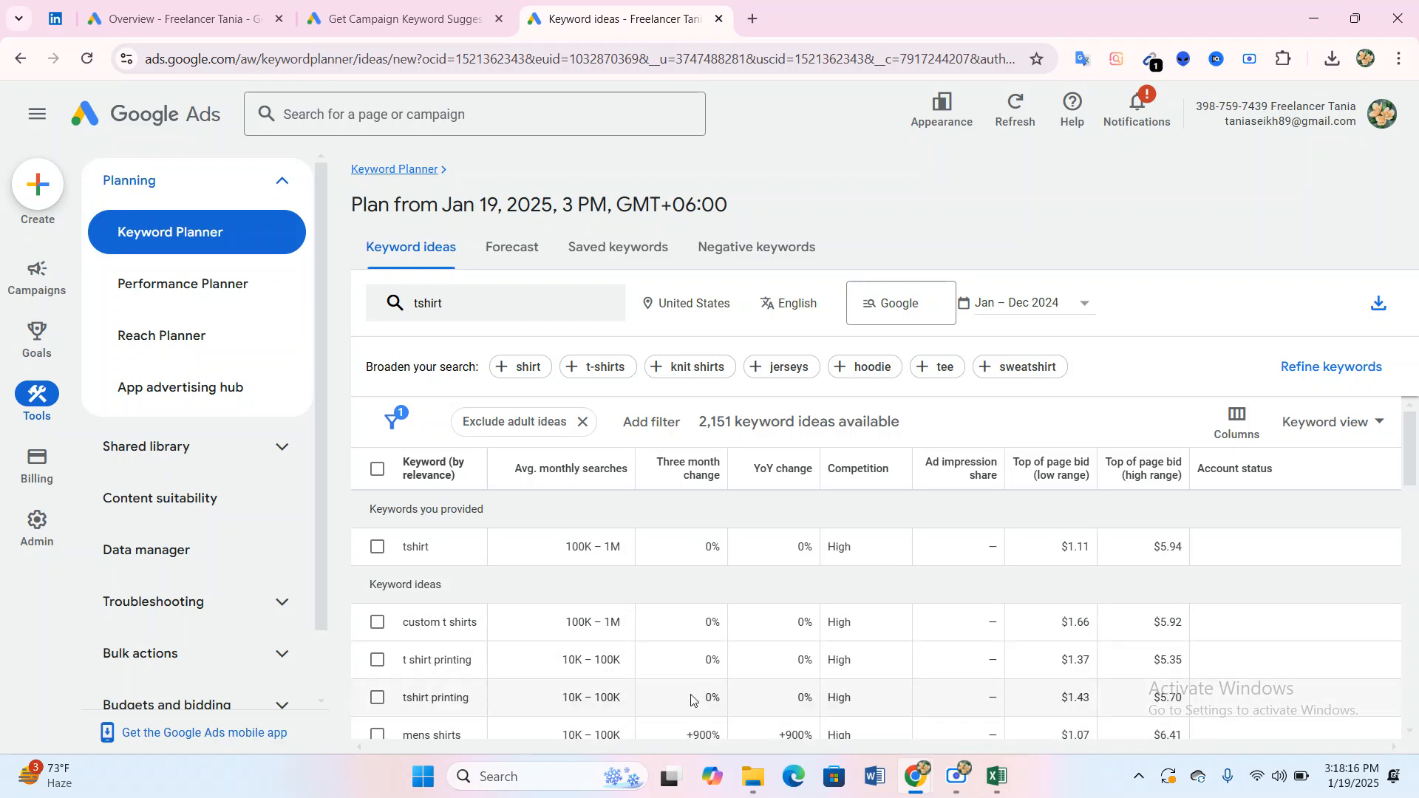
# Select the keywords "tshirt" and "custom t shirts" in the keyword ideas list.
pyautogui.scroll(-5, 1415, 449)
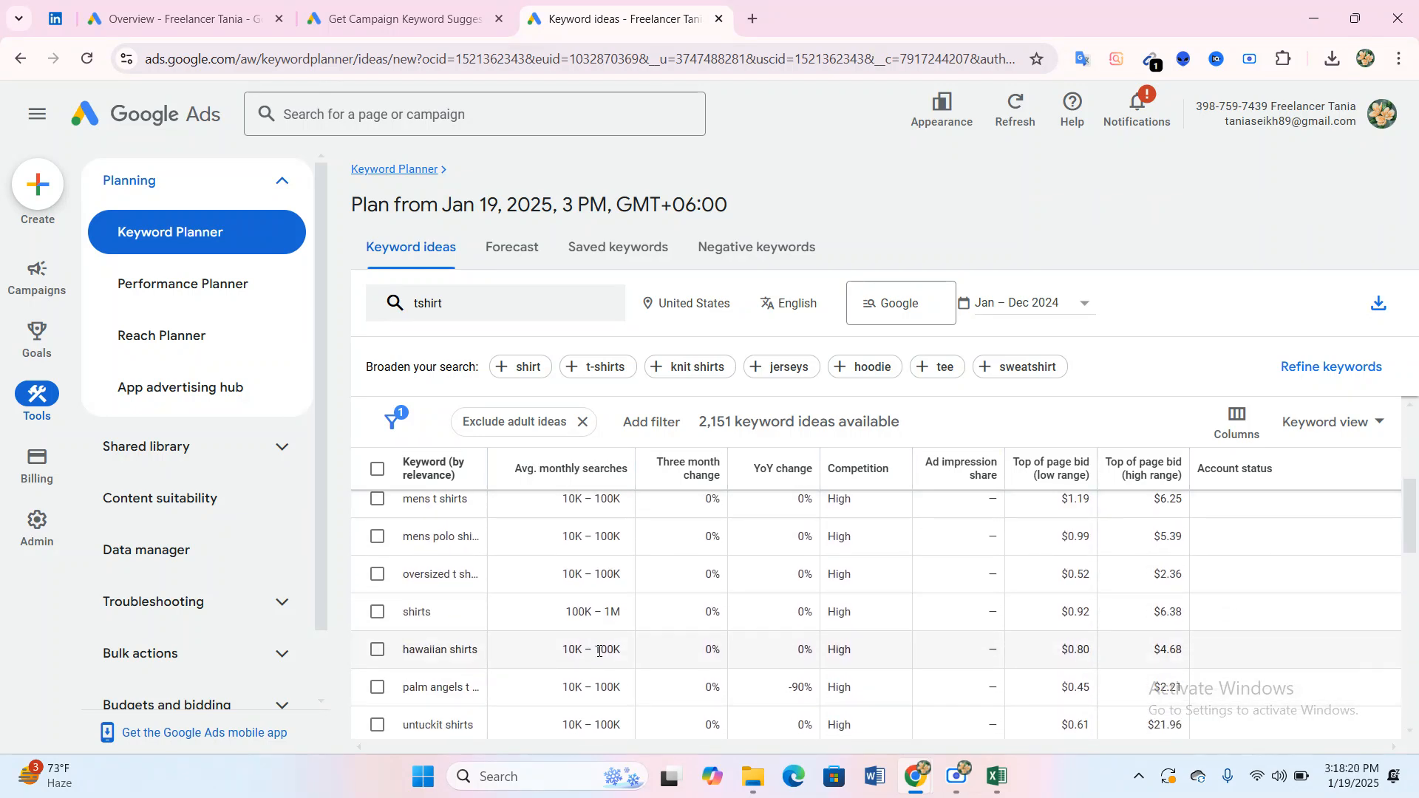
pyautogui.scroll(-6, 1416, 630)
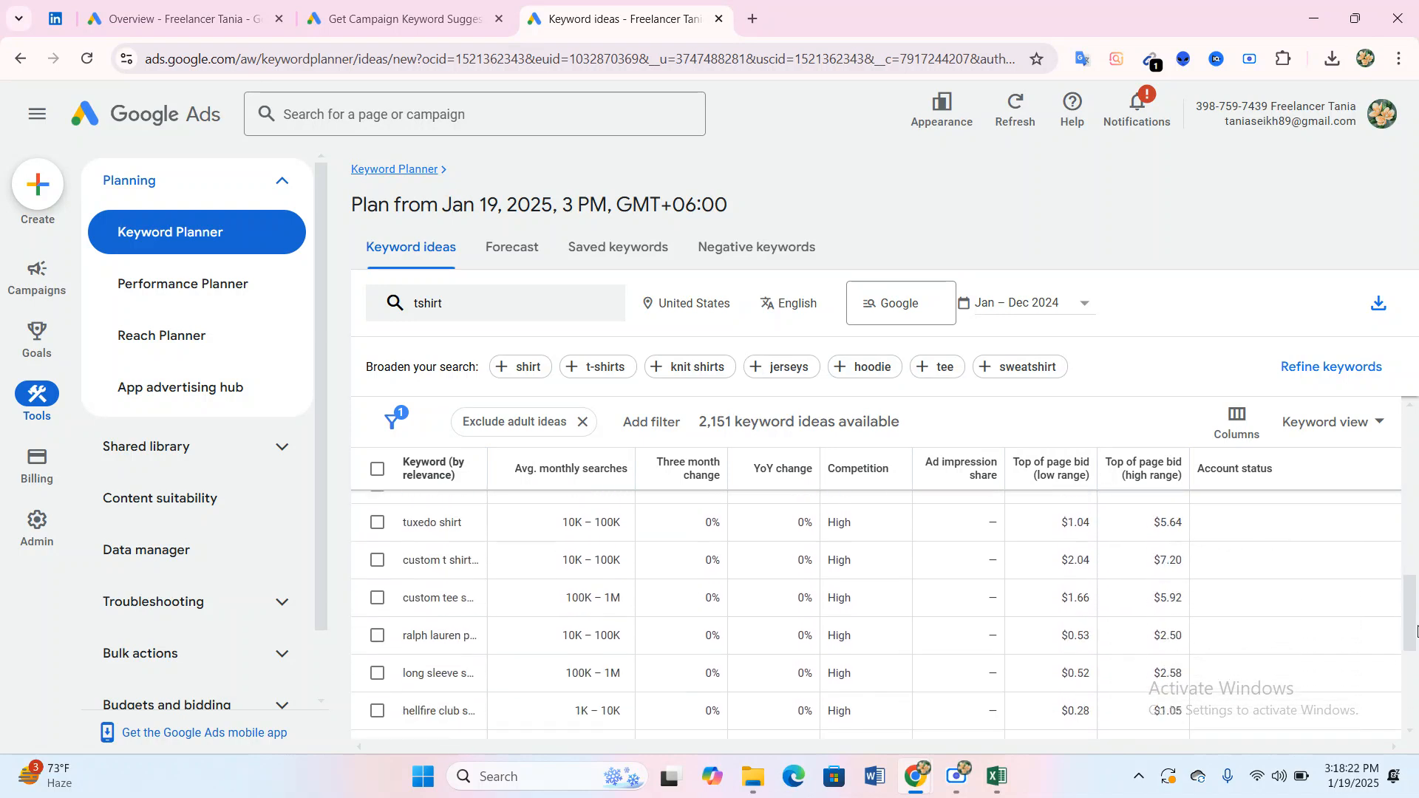
pyautogui.moveTo(1416, 630); pyautogui.dragTo(1416, 441)
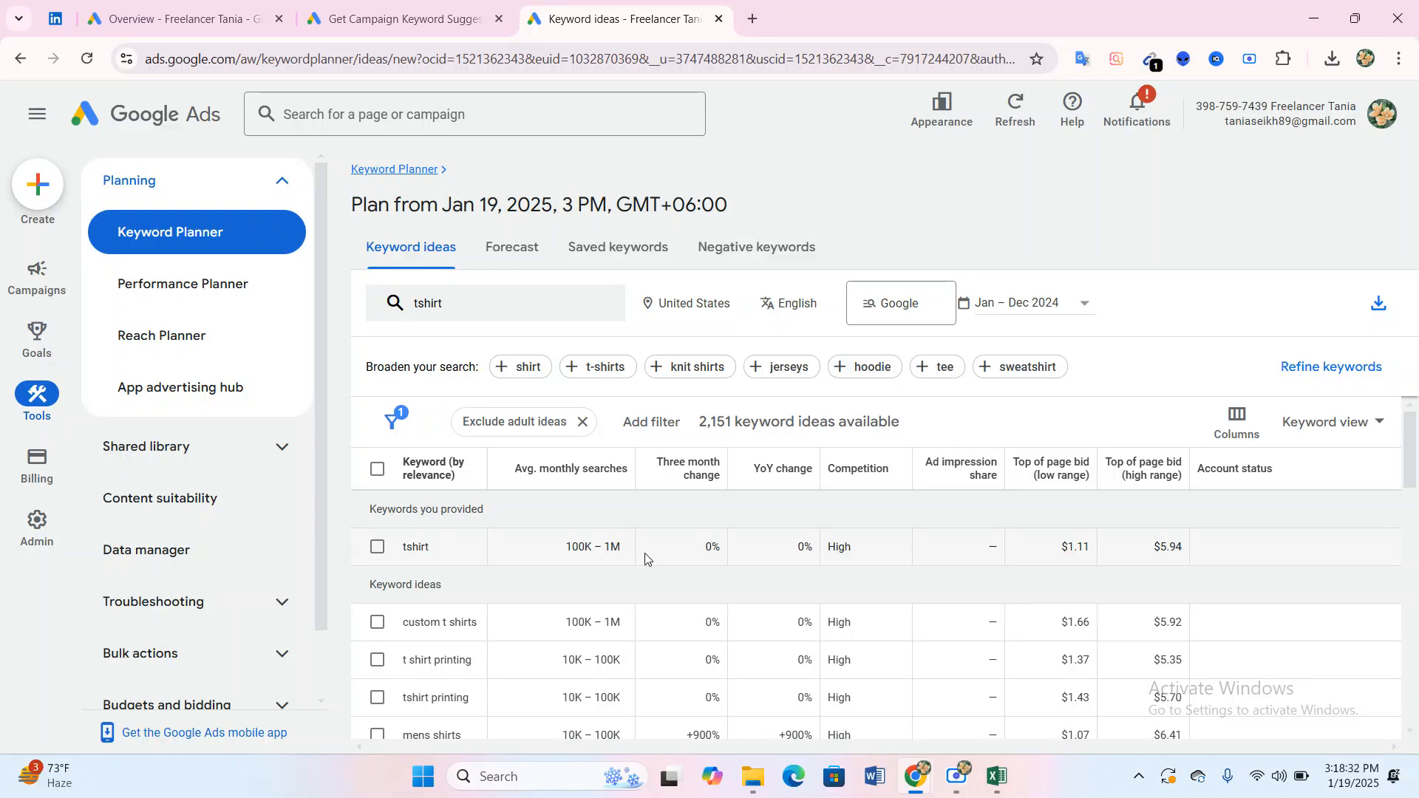
pyautogui.click(377, 622)
pyautogui.click(377, 547)
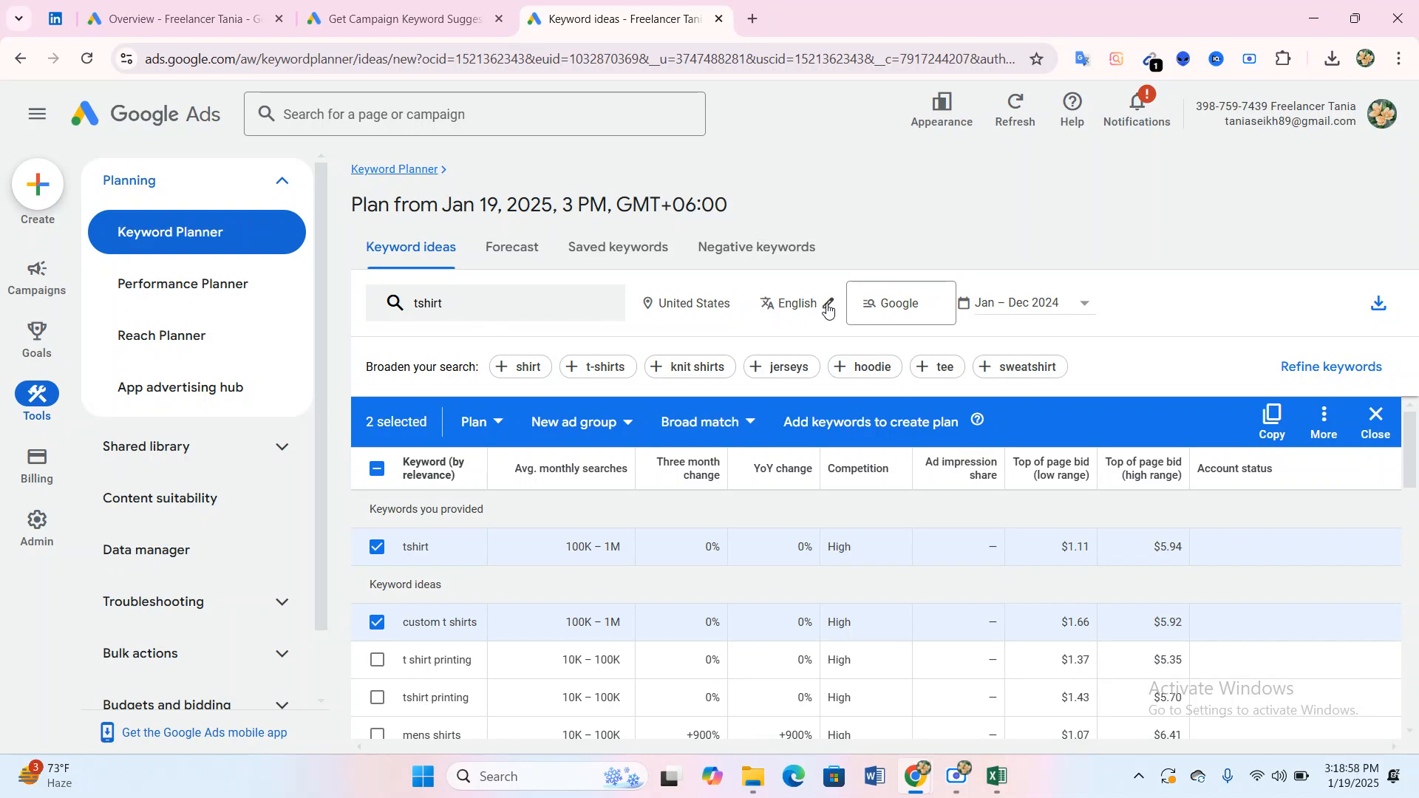
# Look at the custom start and end months of the date range and set the range to Last month.
pyautogui.click(1046, 309)
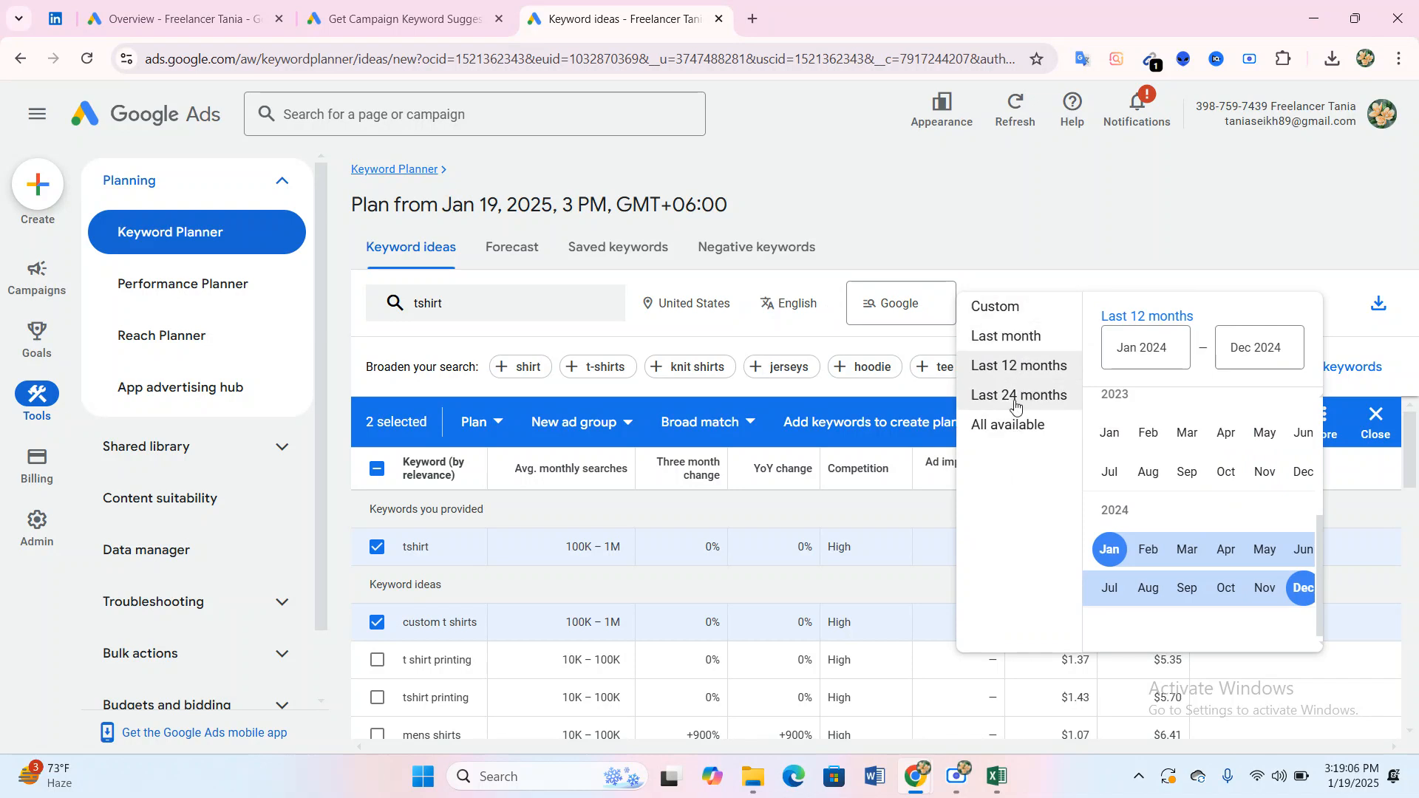
pyautogui.click(1005, 316)
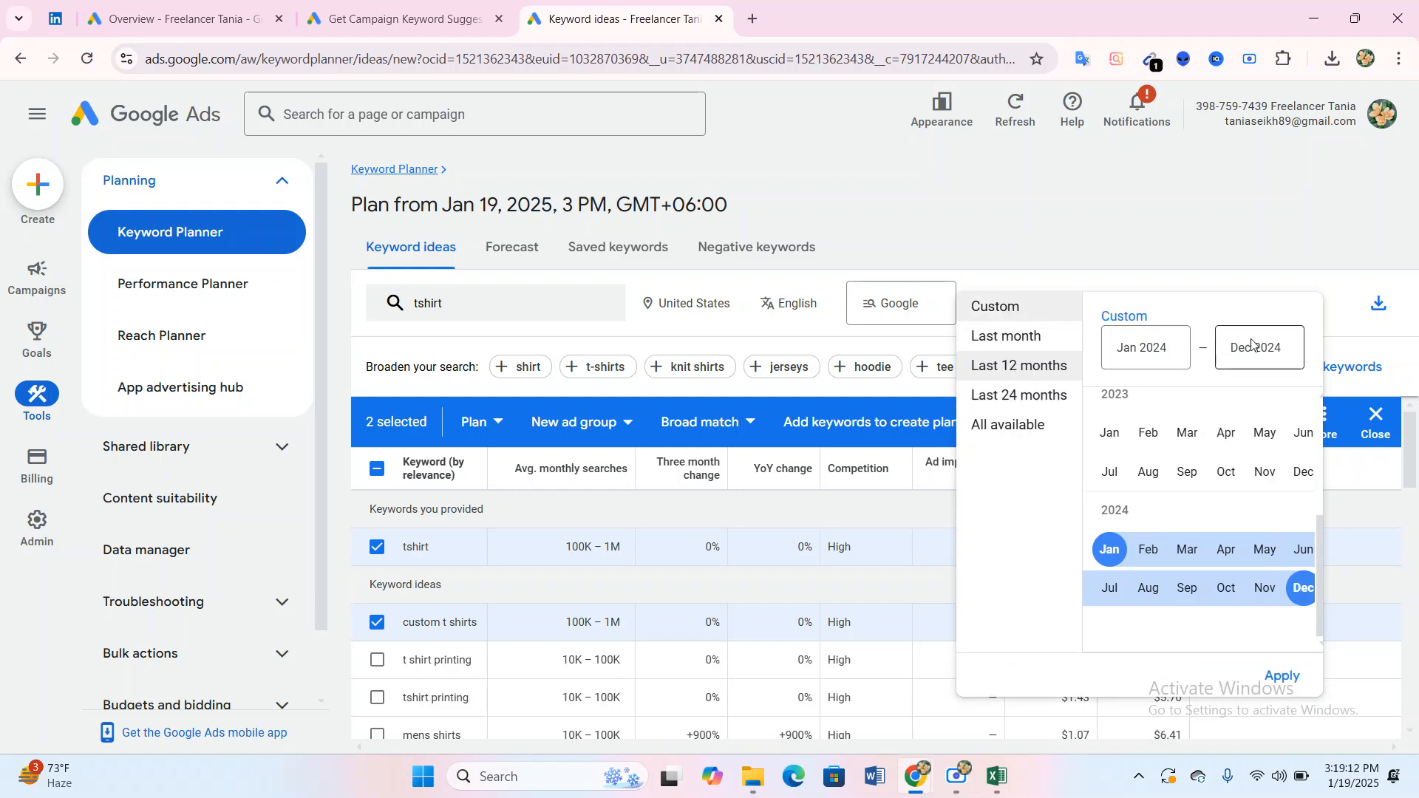
pyautogui.click(1174, 345)
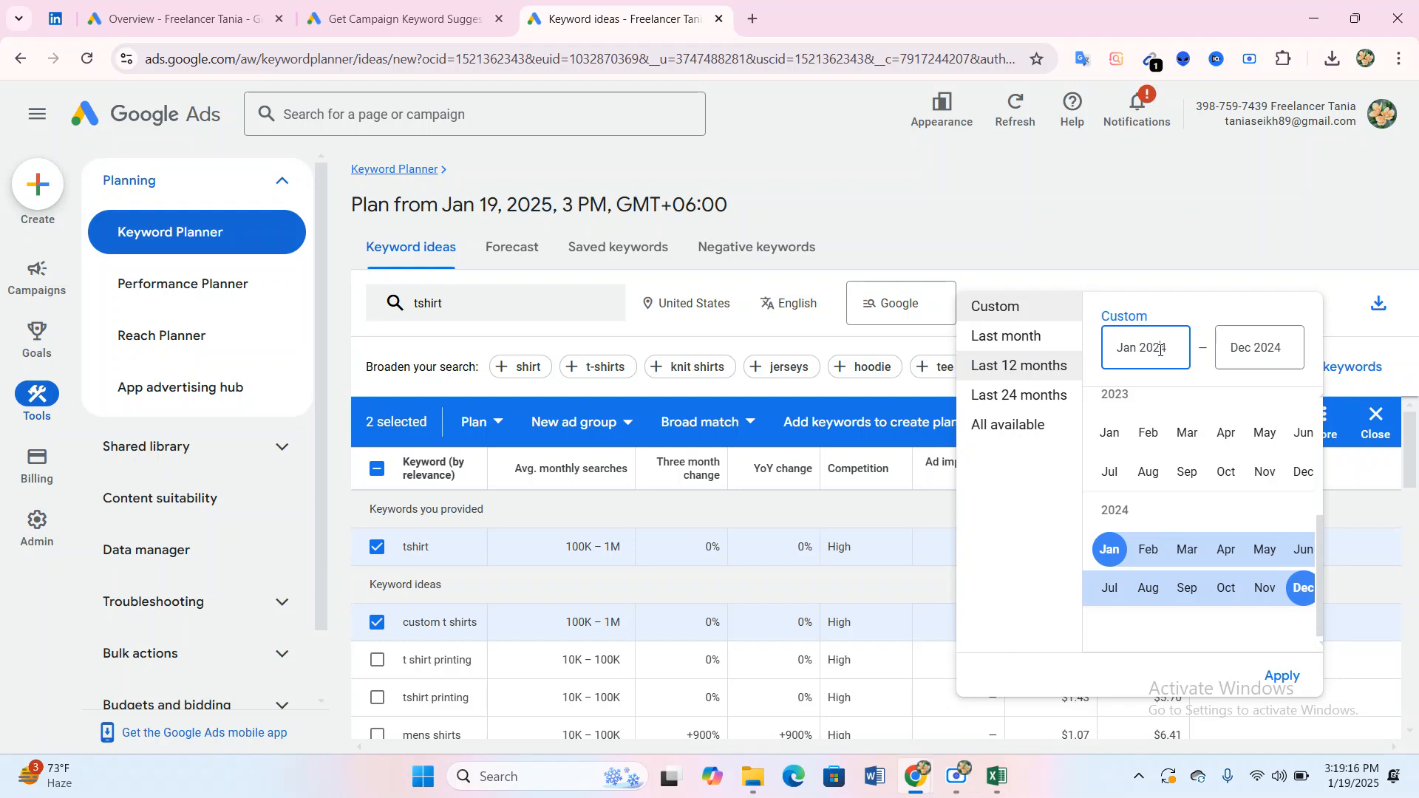
pyautogui.click(1275, 349)
pyautogui.moveTo(1274, 348); pyautogui.dragTo(1286, 360)
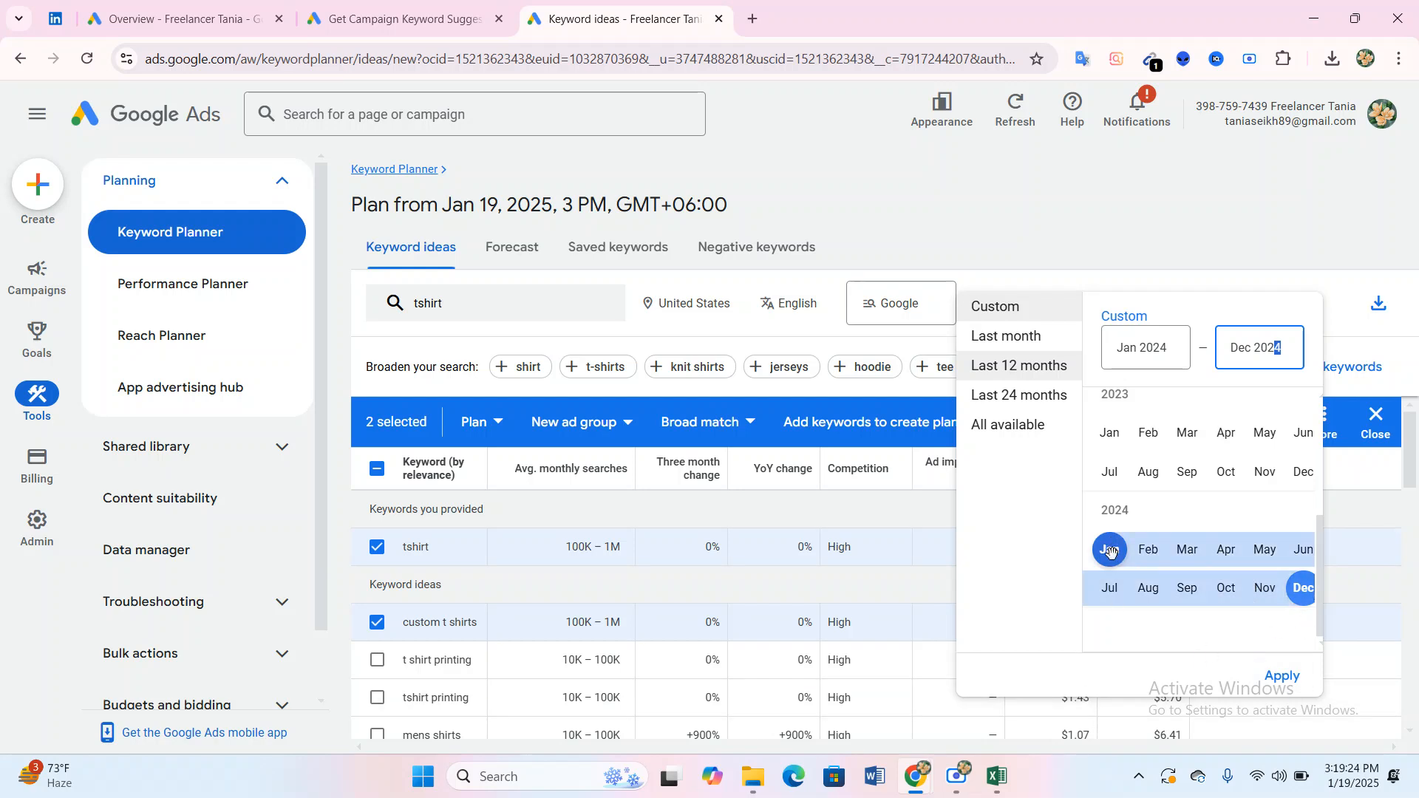
pyautogui.click(1006, 336)
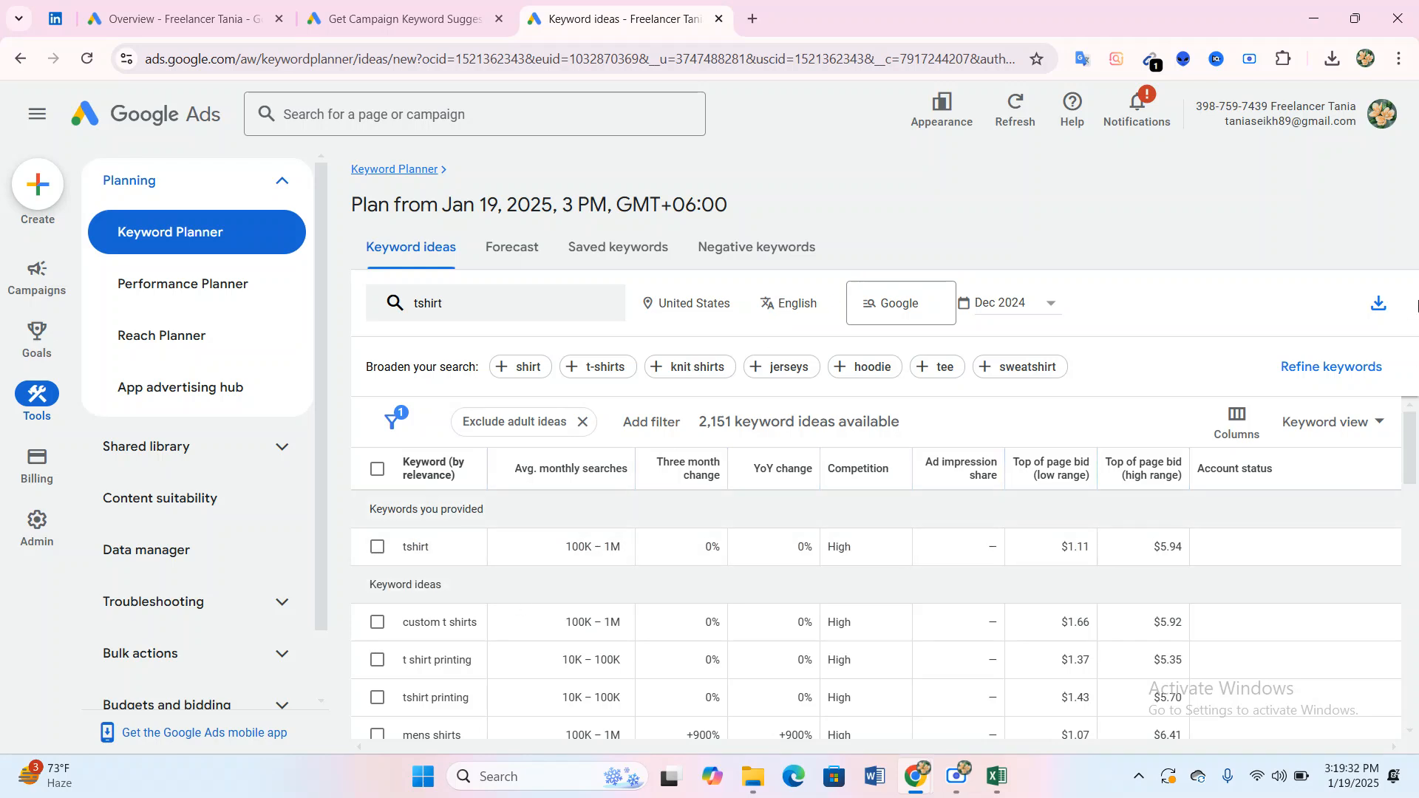
# Find "untuckit shirts" in the keyword ideas and highlight its high-range top of page bid.
pyautogui.moveTo(1412, 453); pyautogui.dragTo(1407, 554)
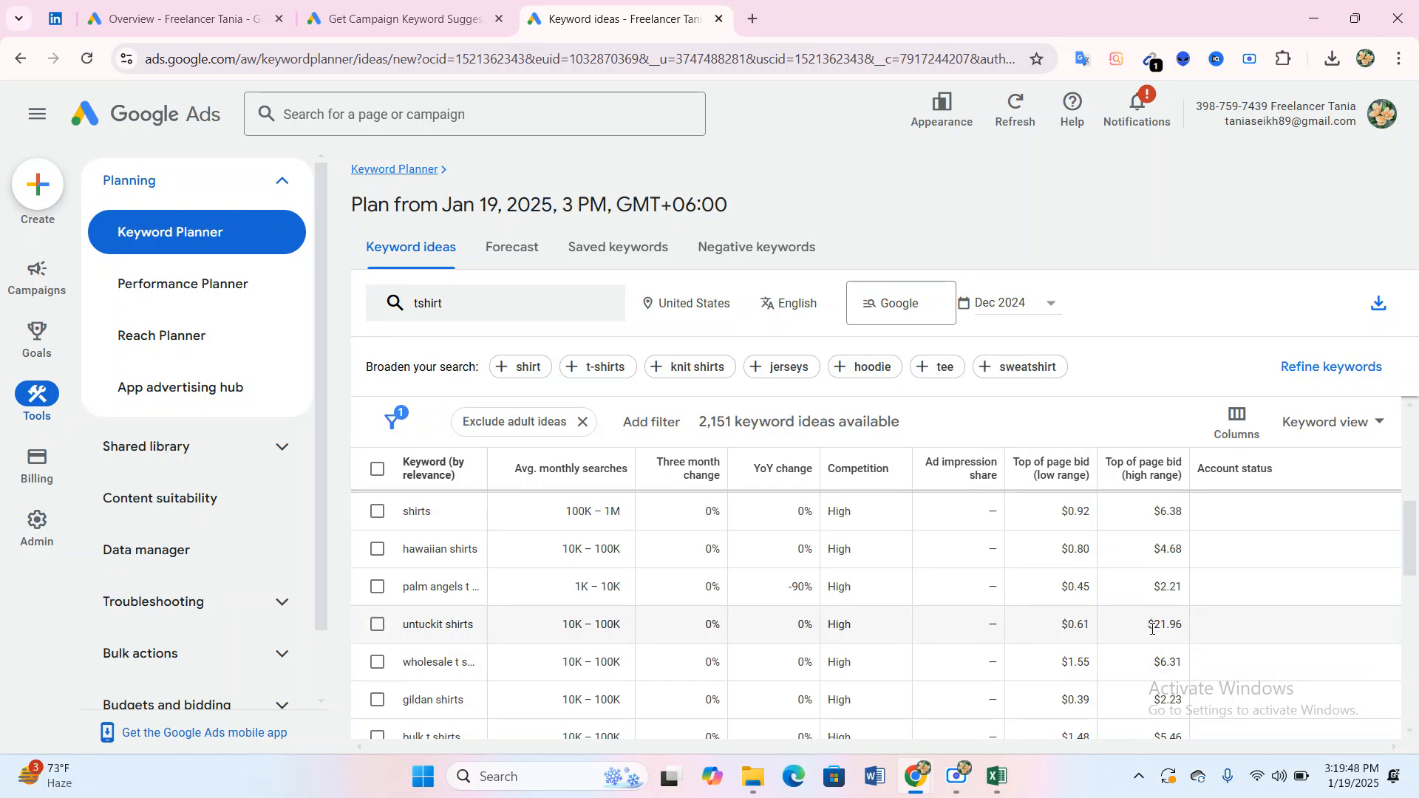
pyautogui.moveTo(1153, 628); pyautogui.dragTo(1179, 626)
pyautogui.moveTo(1179, 624); pyautogui.dragTo(1184, 625)
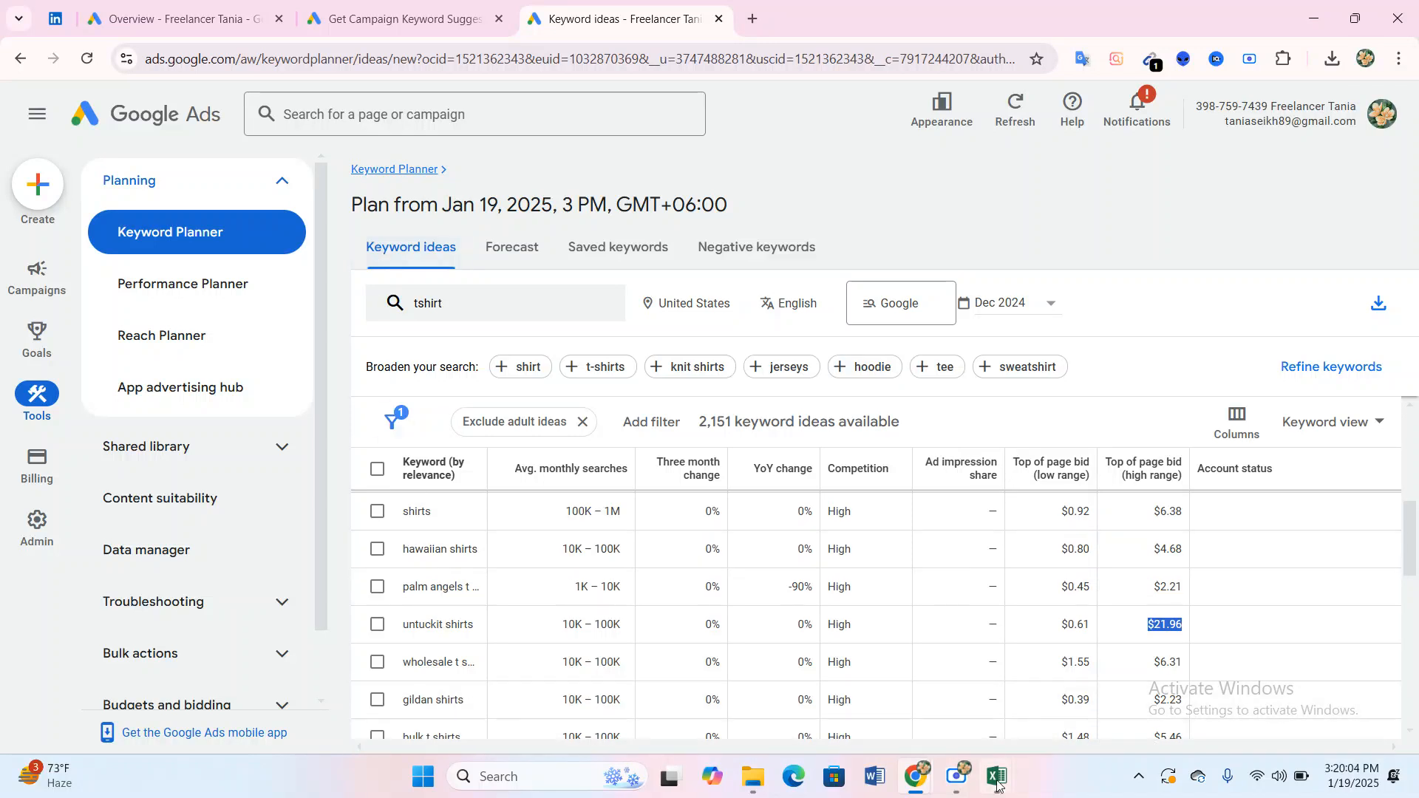
pyautogui.moveTo(997, 778)
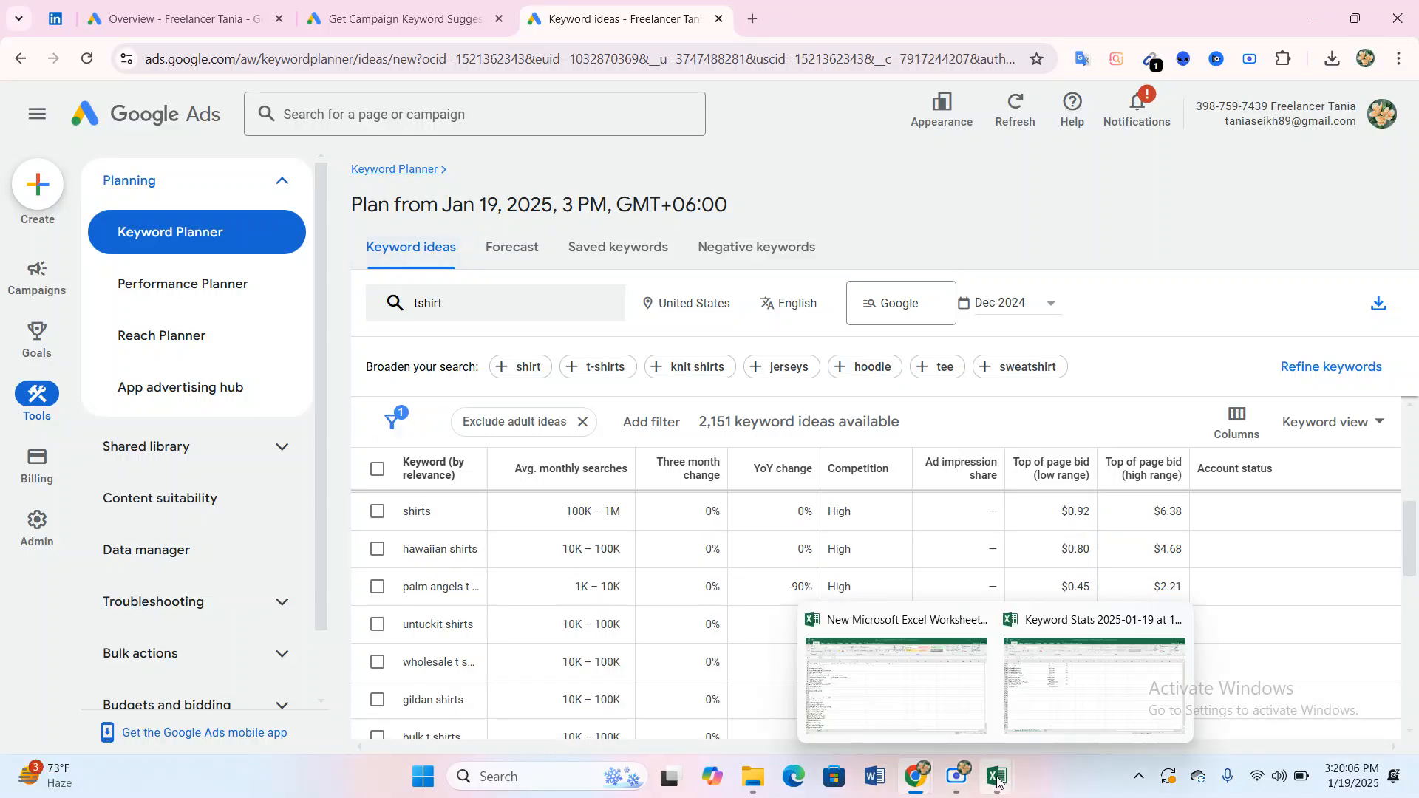
pyautogui.click(955, 786)
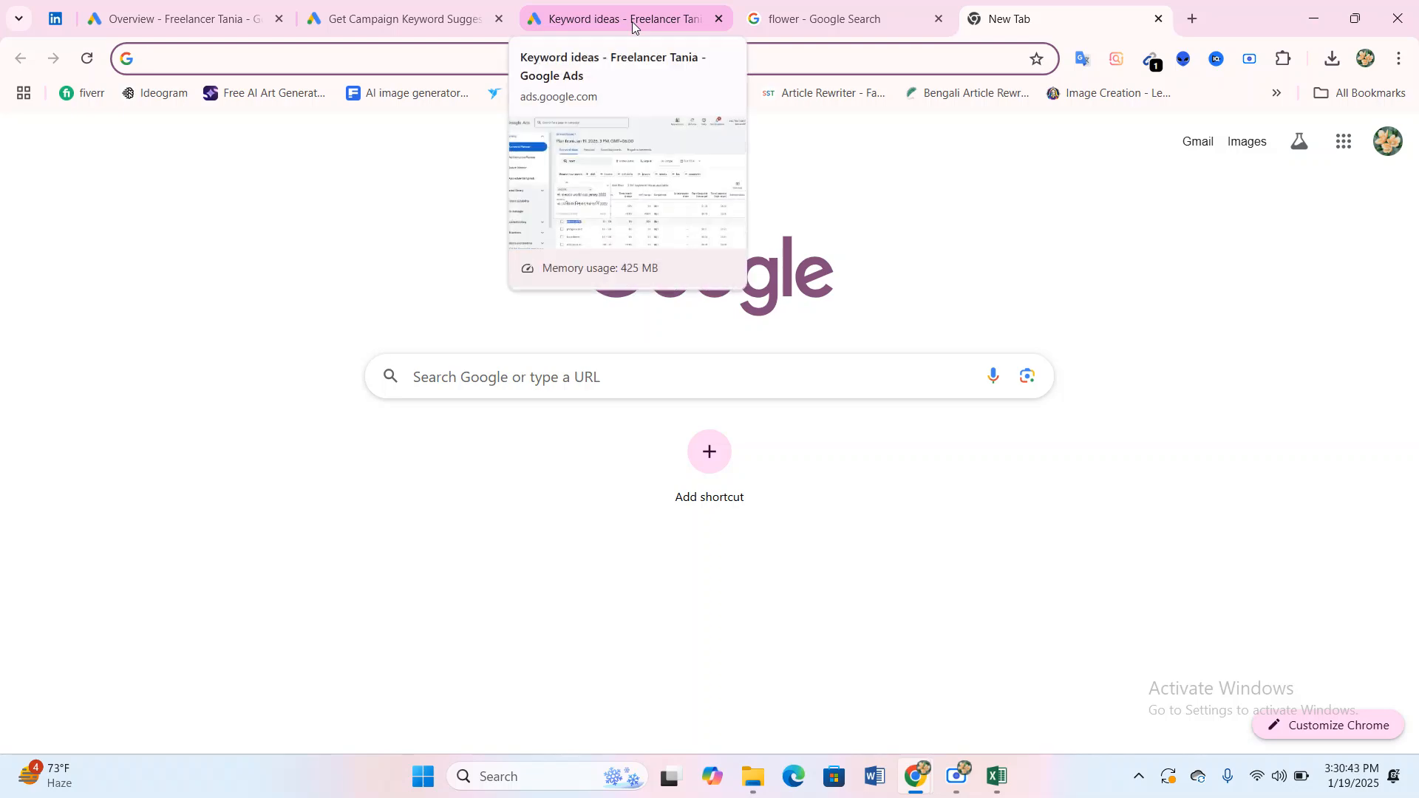
# Search Google for "ahrefs", open the main Ahrefs website and look through its homepage.
pyautogui.write('a')
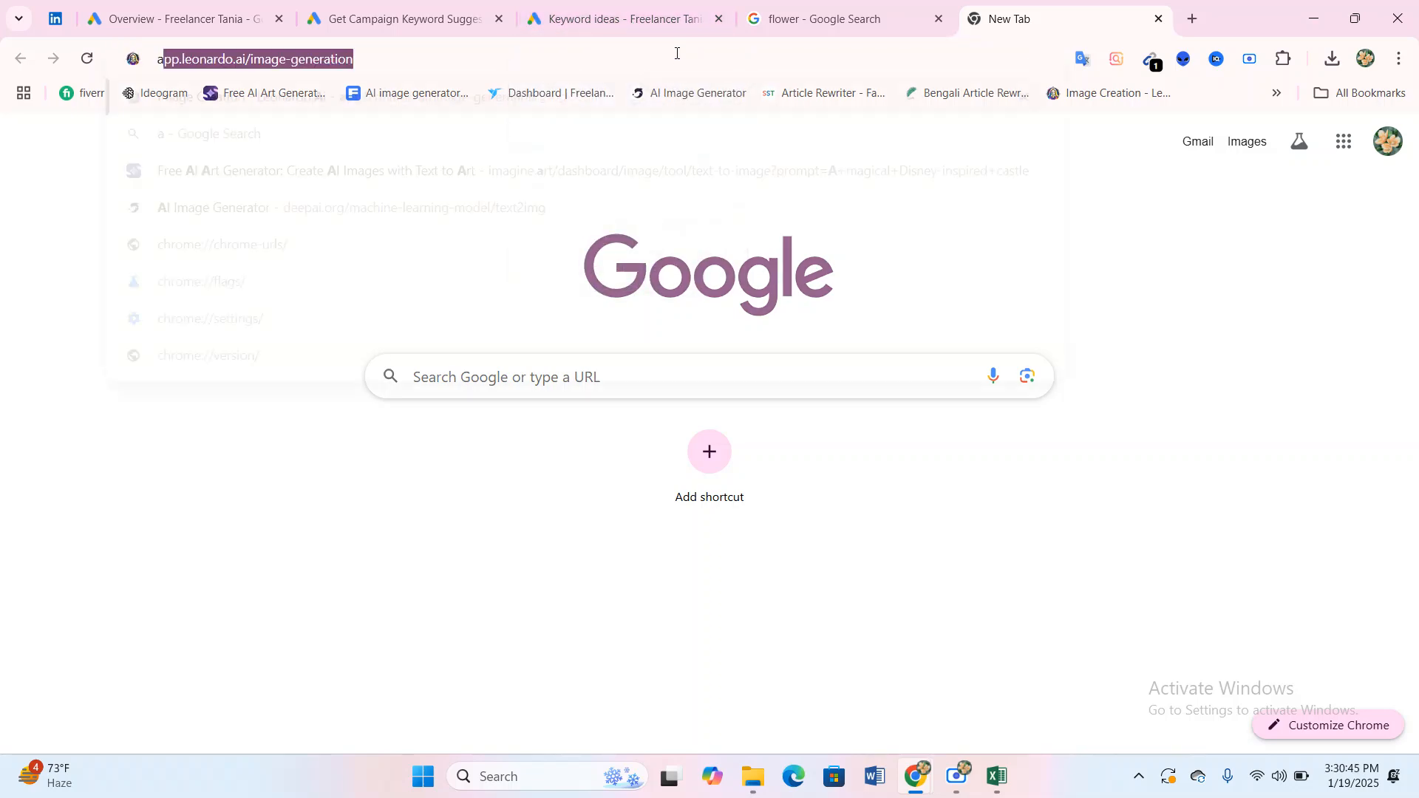
pyautogui.write('href')
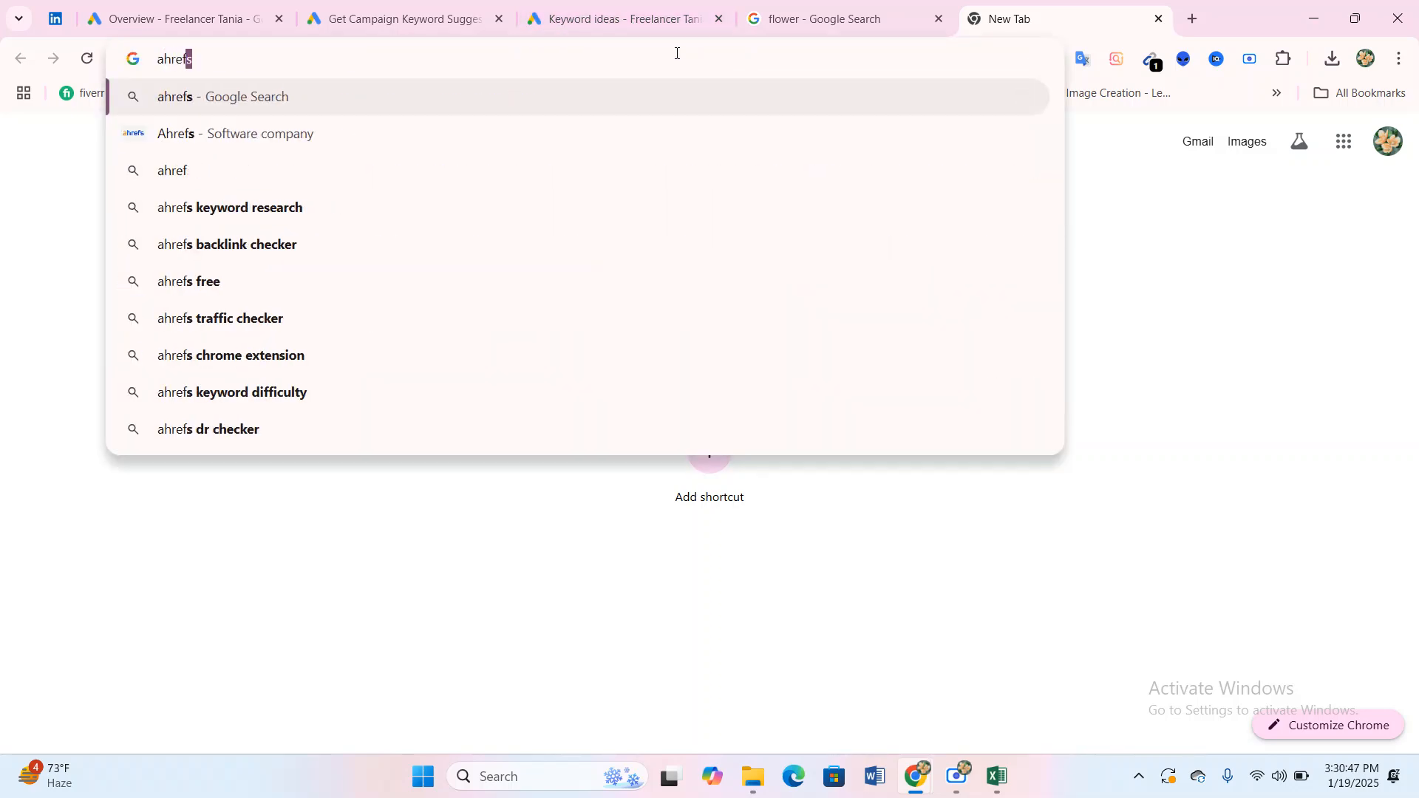
pyautogui.press('Return')
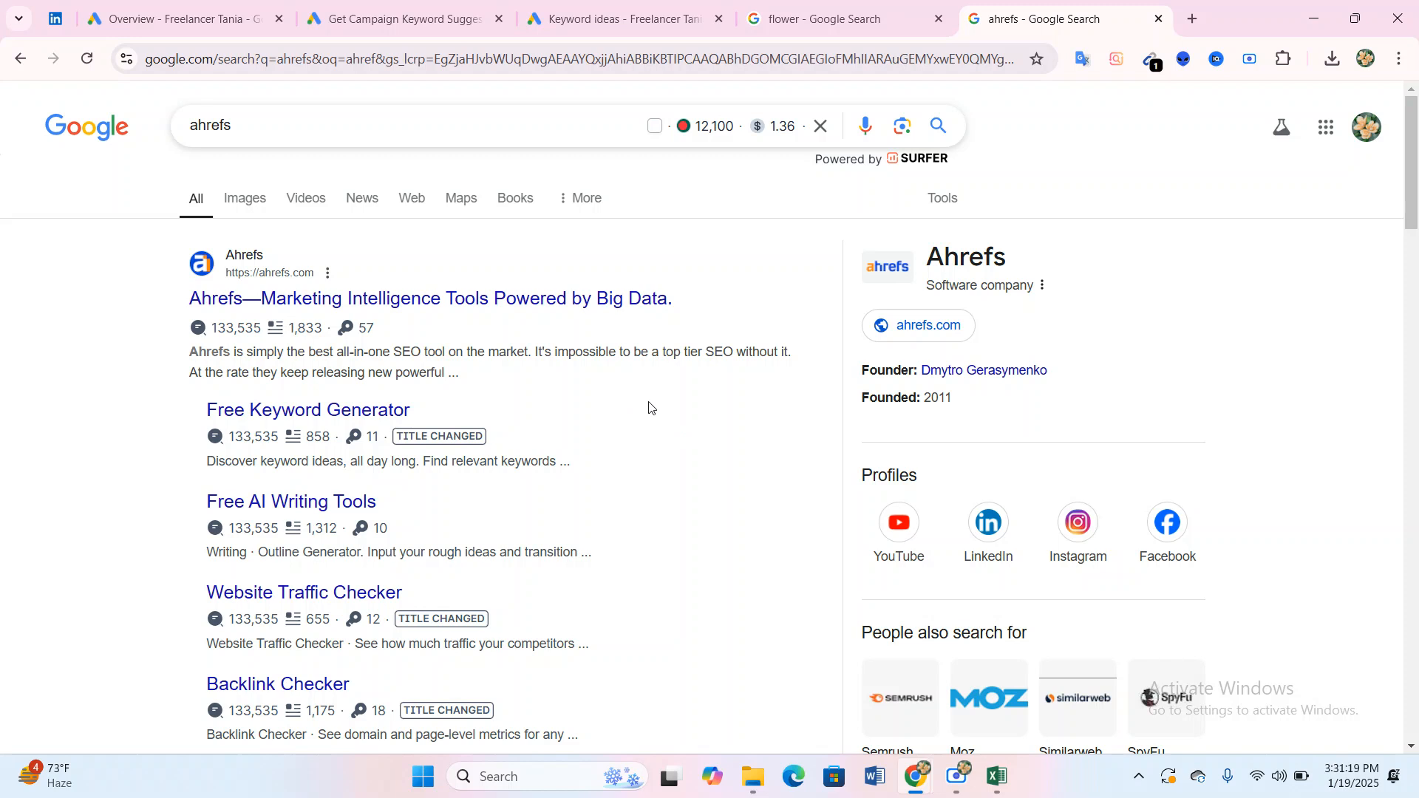
pyautogui.scroll(-1, 653, 369)
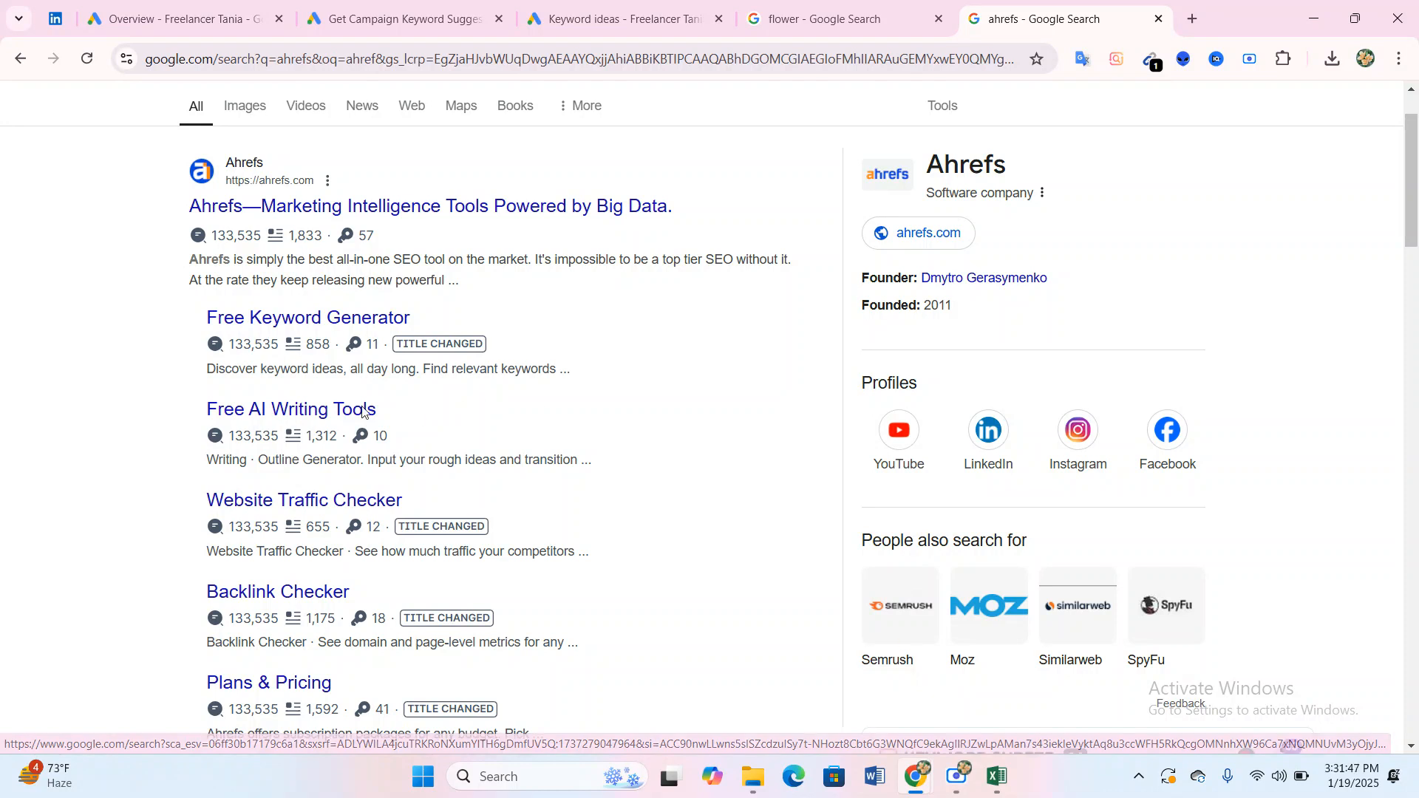
pyautogui.click(328, 216)
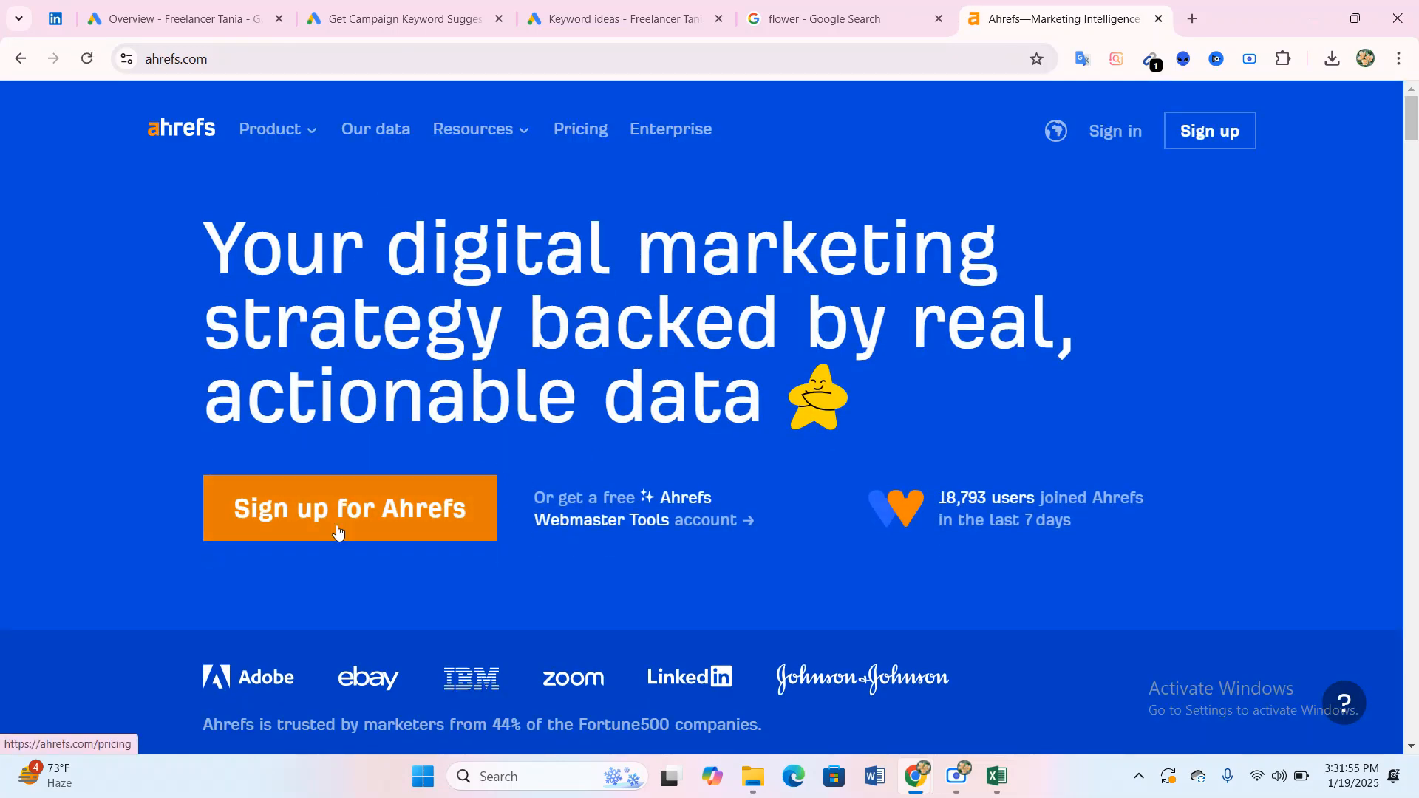
pyautogui.scroll(-3, 408, 486)
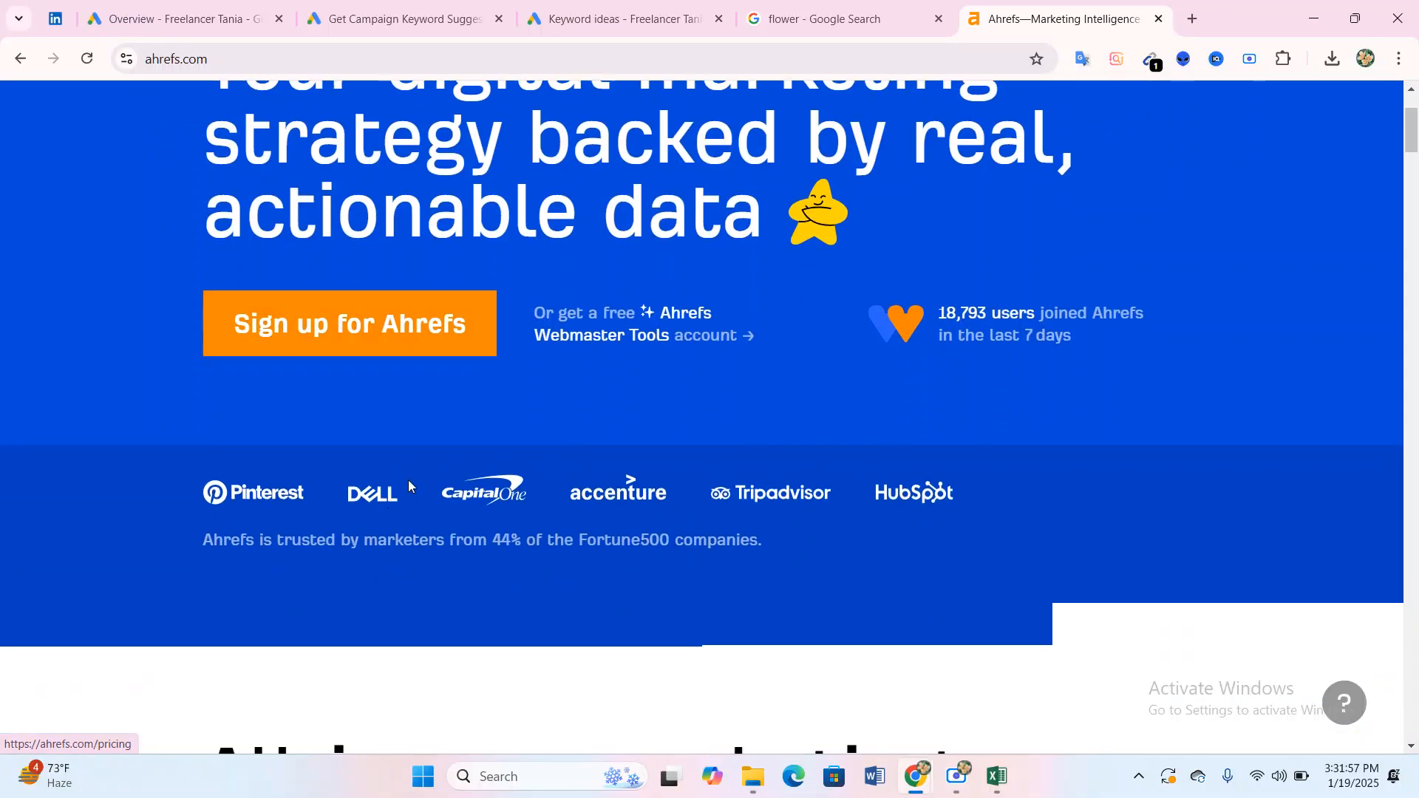
pyautogui.scroll(-15, 409, 486)
pyautogui.scroll(5, 431, 442)
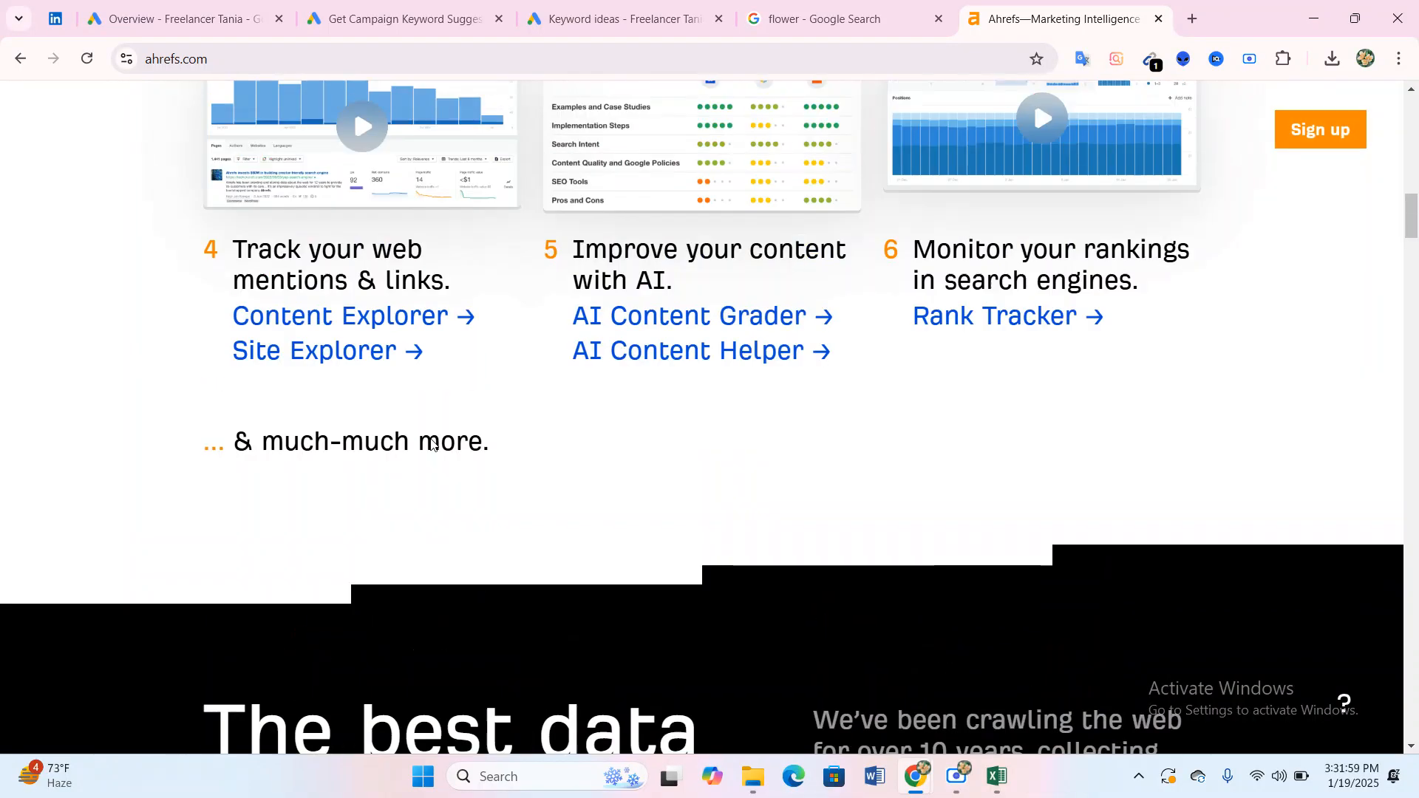
pyautogui.scroll(15, 432, 444)
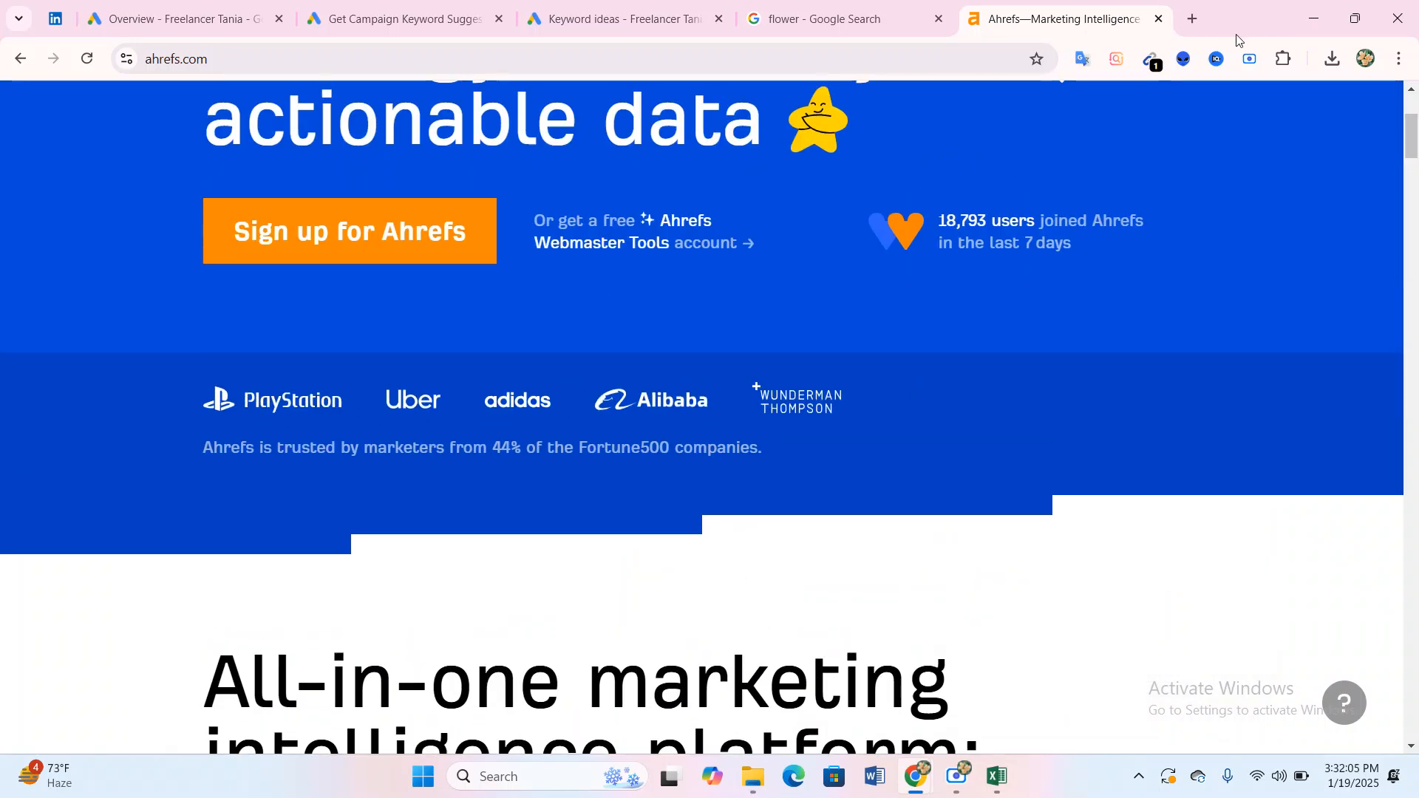
# Search for "semrush free" in a new browser tab and open Semrush's Free SEO Tools page.
pyautogui.click(1195, 22)
pyautogui.write('s')
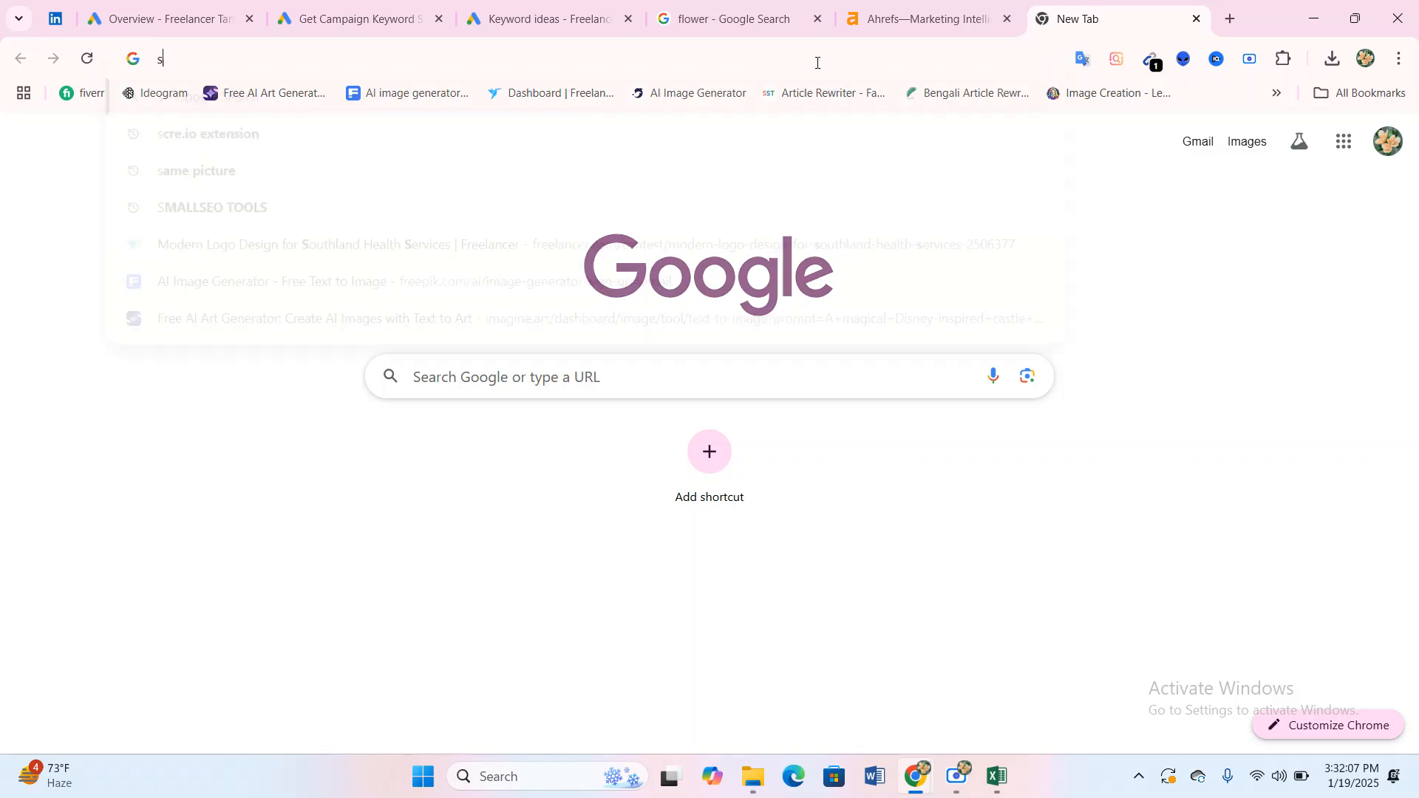
pyautogui.write('emrush')
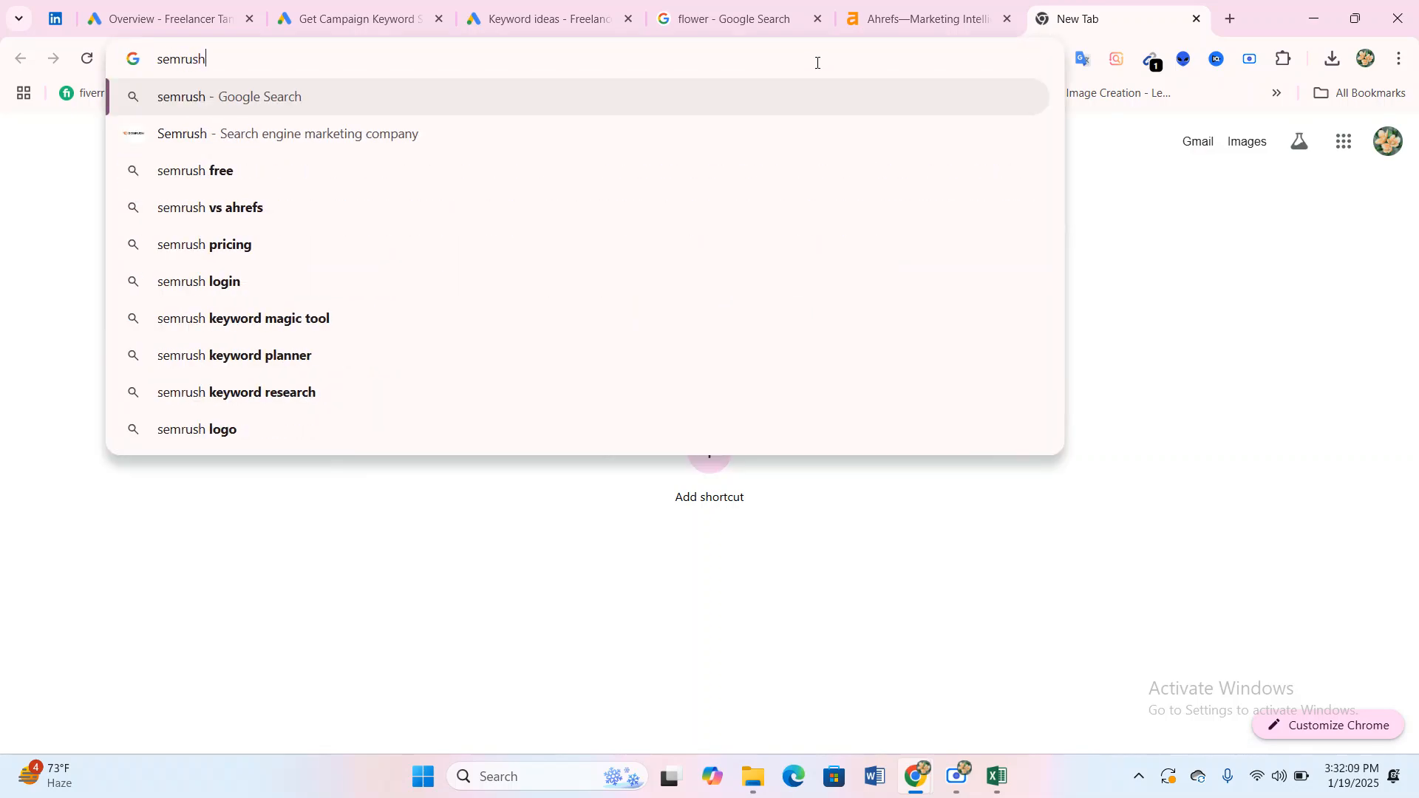
pyautogui.click(275, 167)
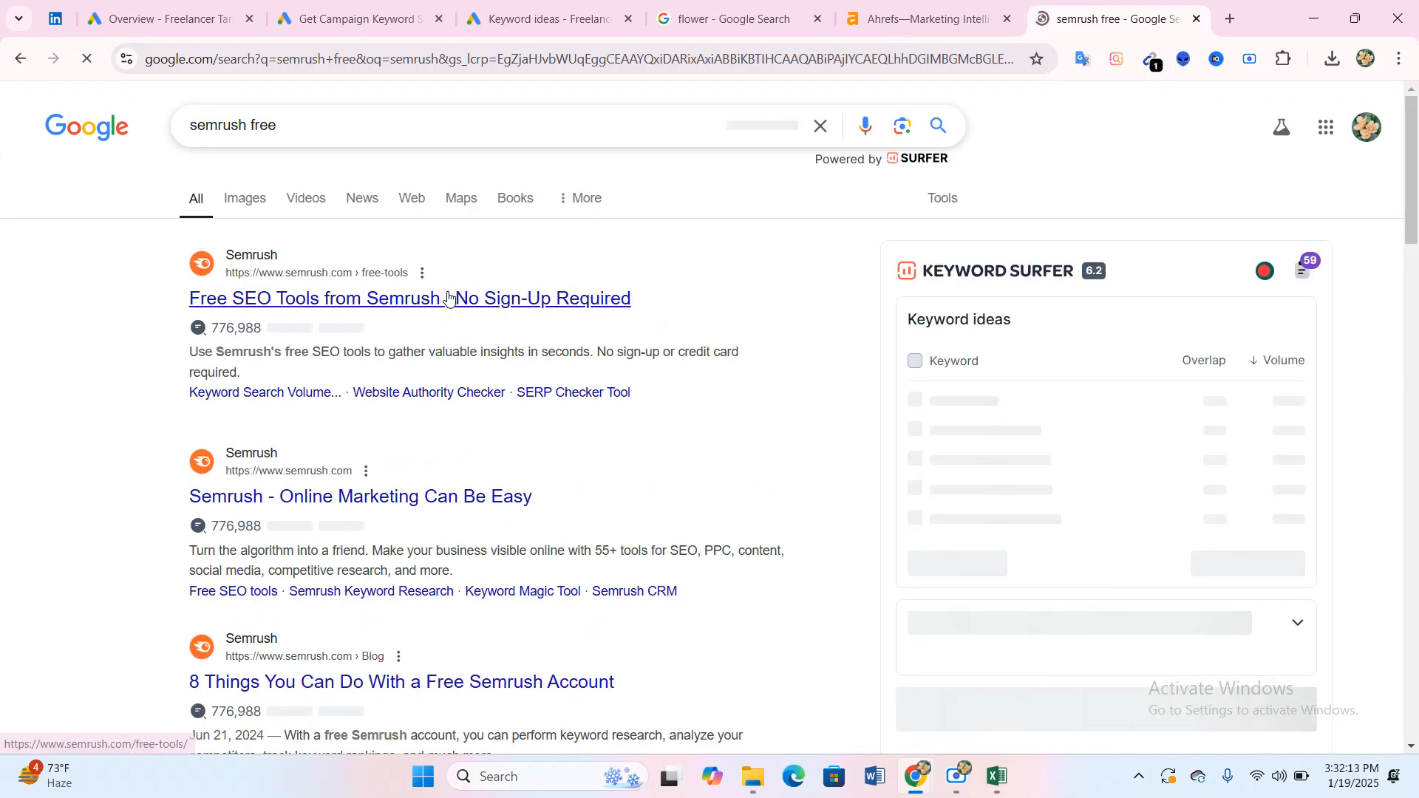
pyautogui.click(389, 309)
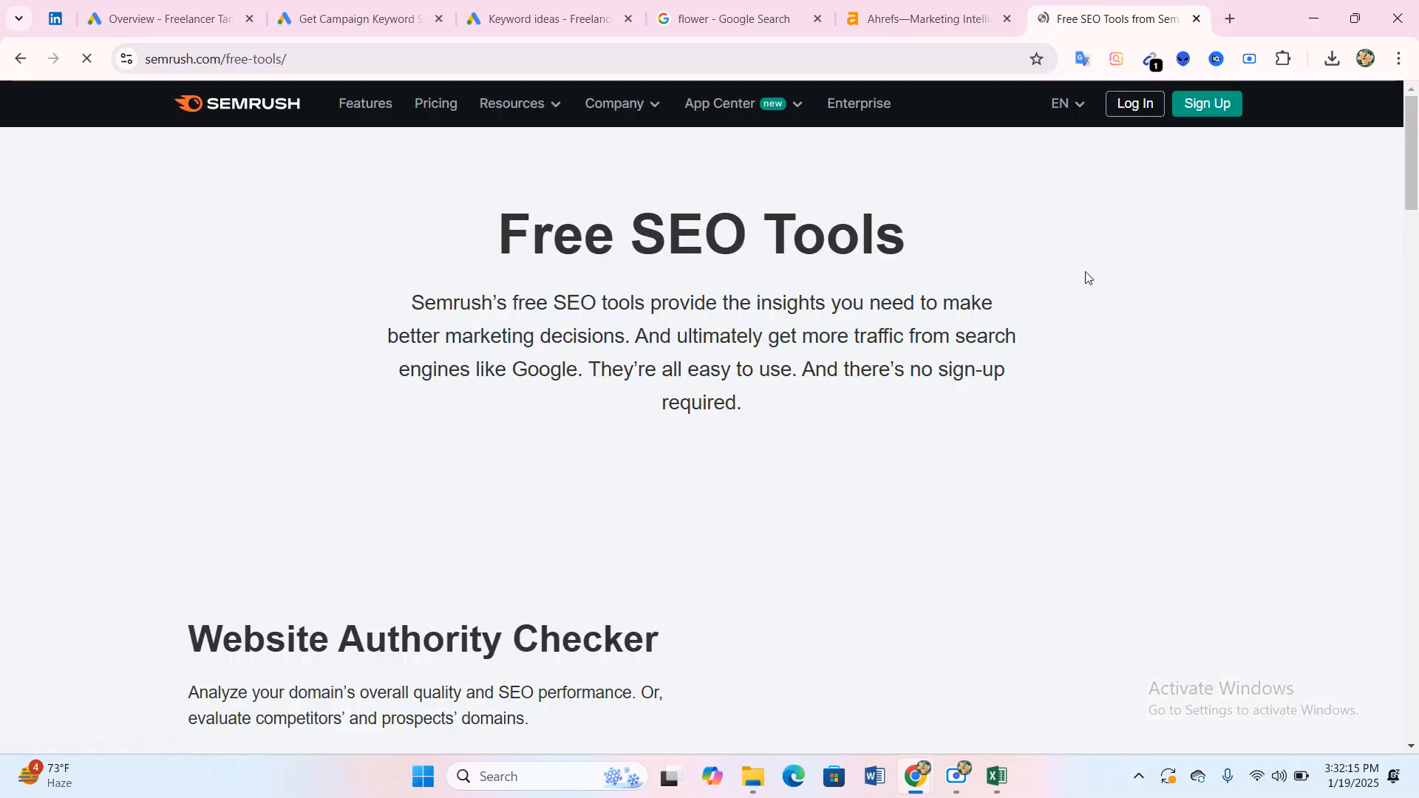
# Look at the Semrush sign-up page, return to the free tools and open the Website Authority Checker with its domain field active.
pyautogui.click(1202, 109)
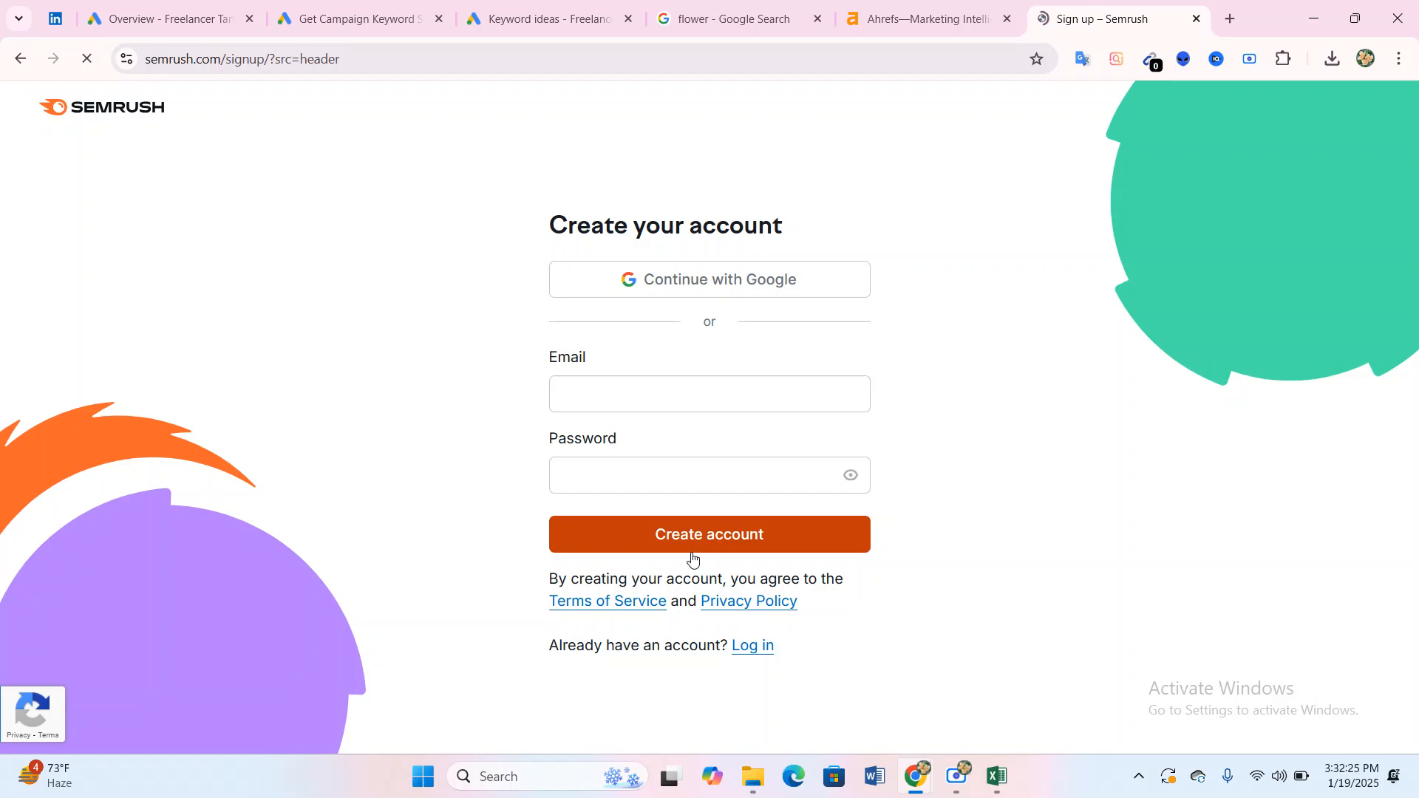
pyautogui.click(20, 58)
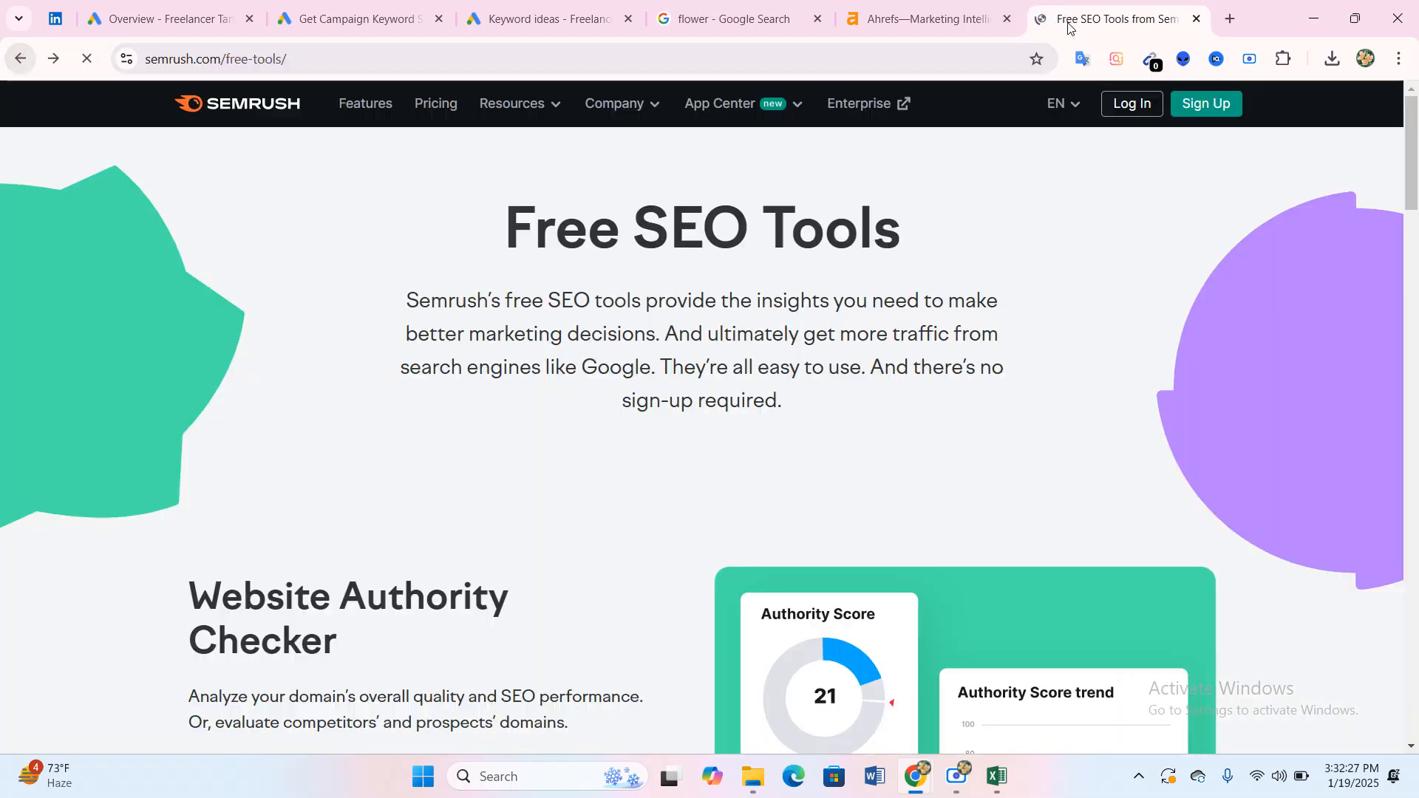
pyautogui.scroll(-9, 749, 386)
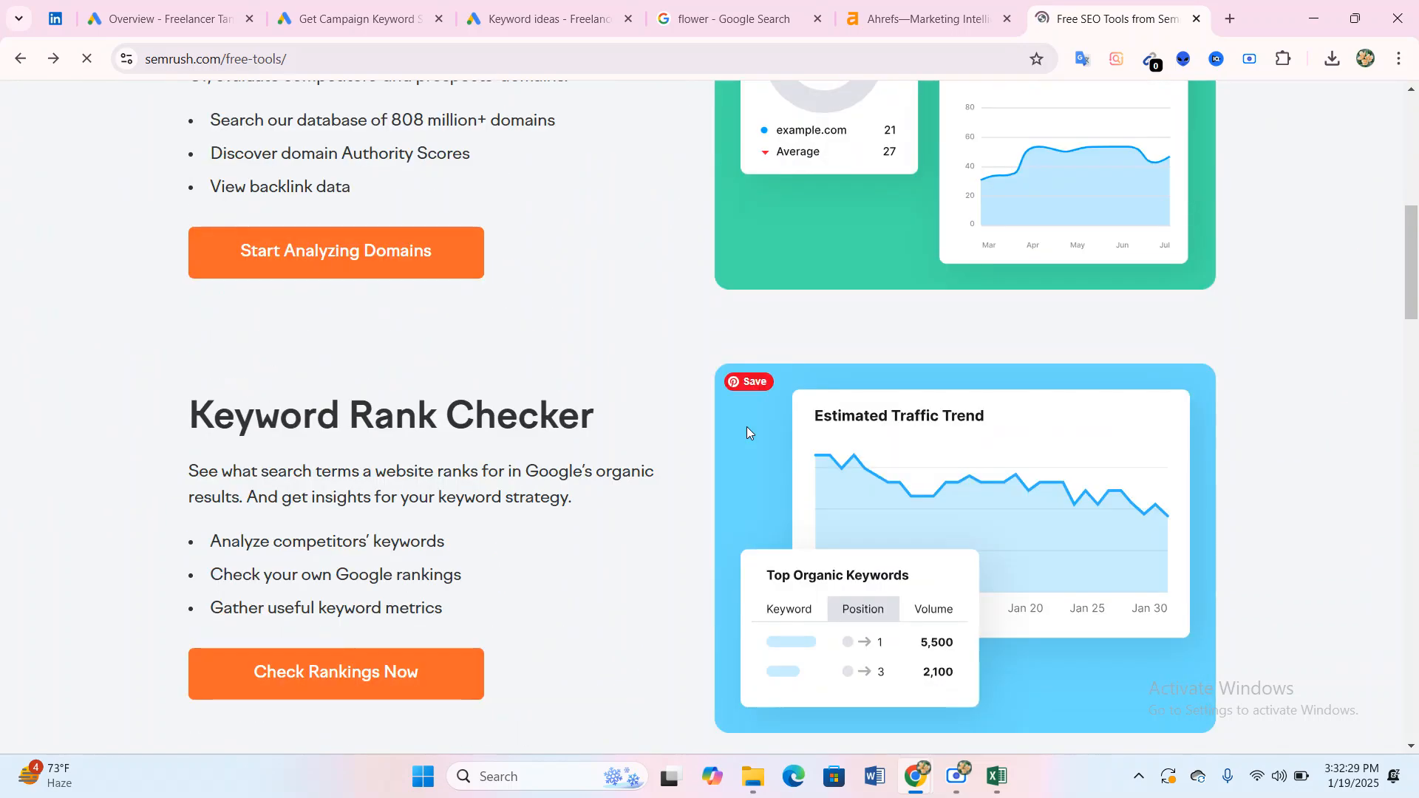
pyautogui.click(279, 258)
pyautogui.click(467, 494)
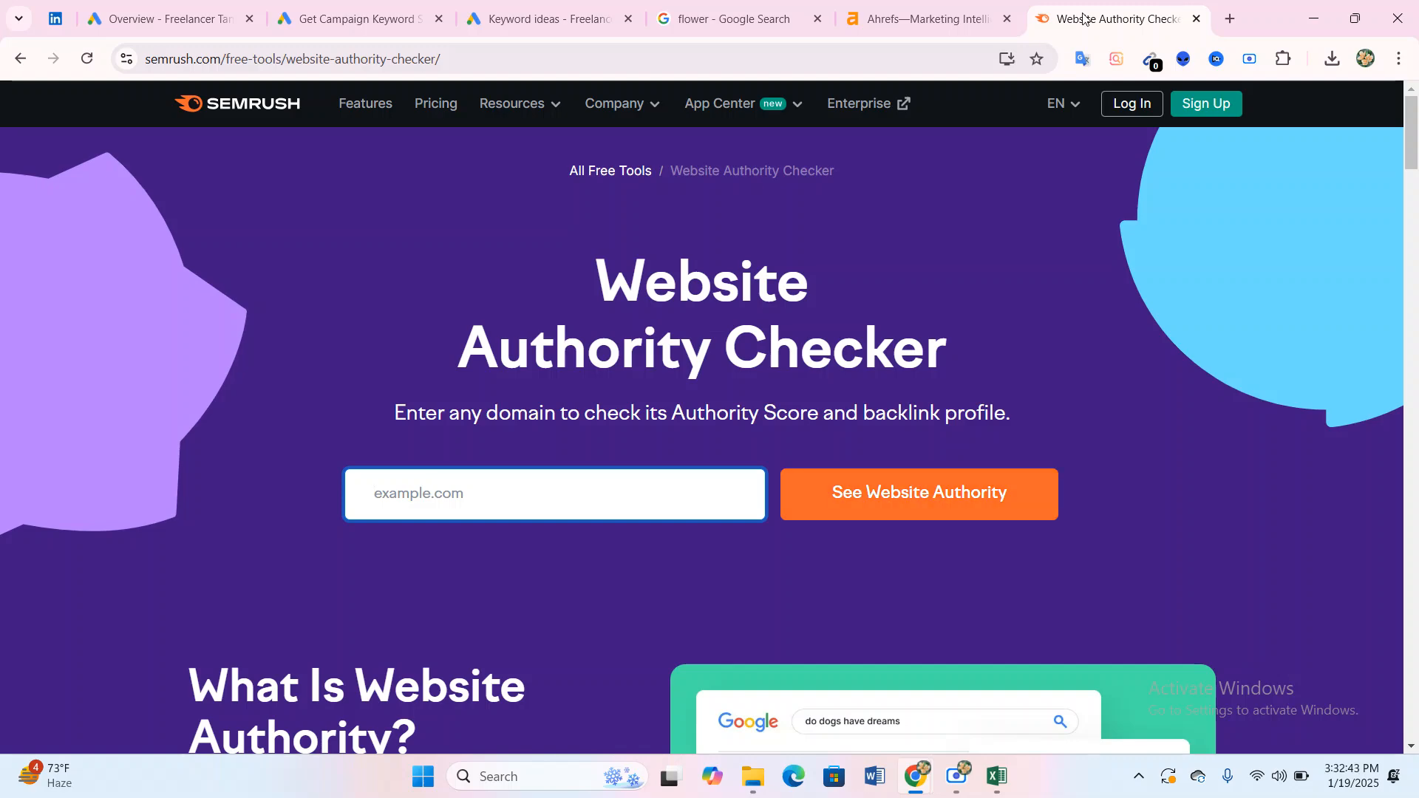
# Search Google for "moz" in a new browser tab and open the Moz homepage.
pyautogui.click(1232, 19)
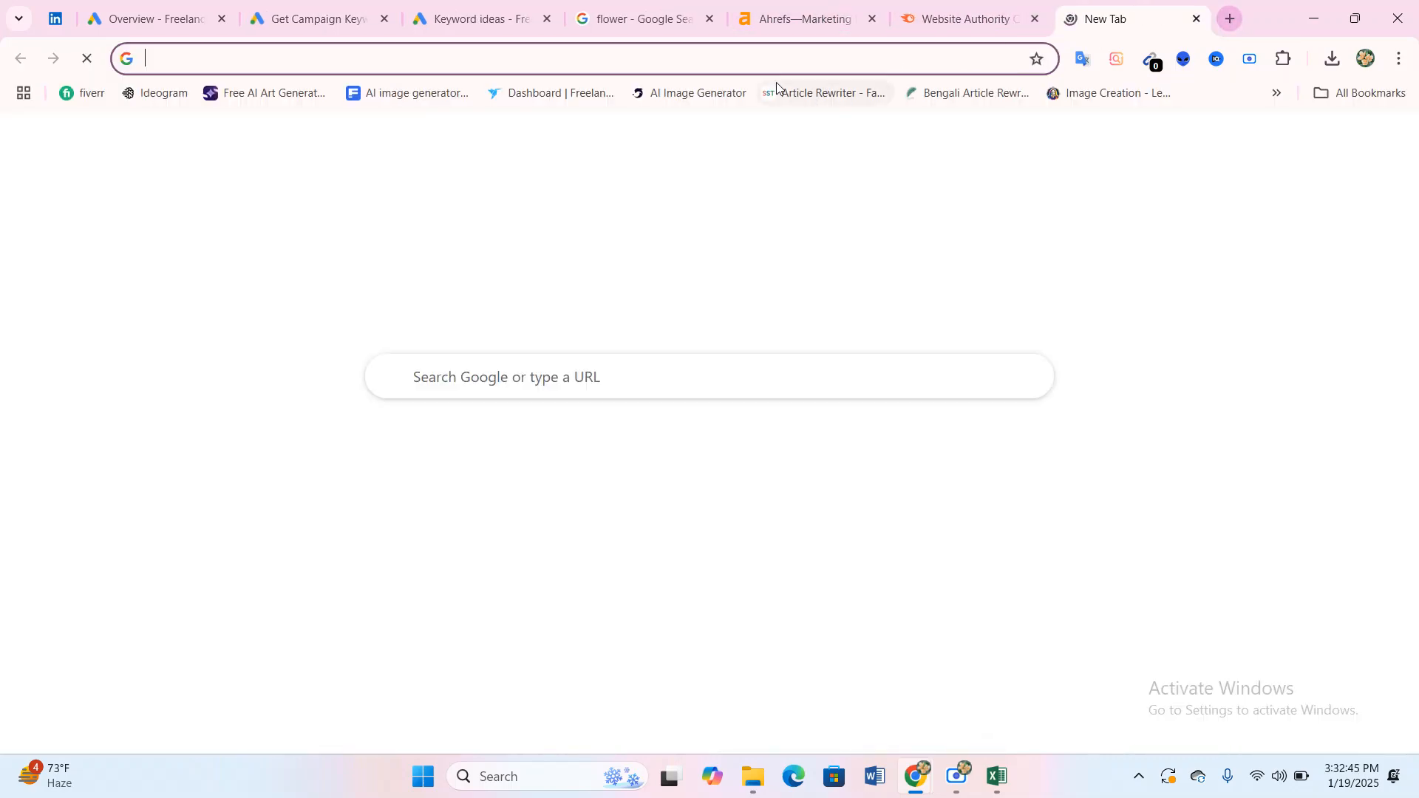
pyautogui.write('mo')
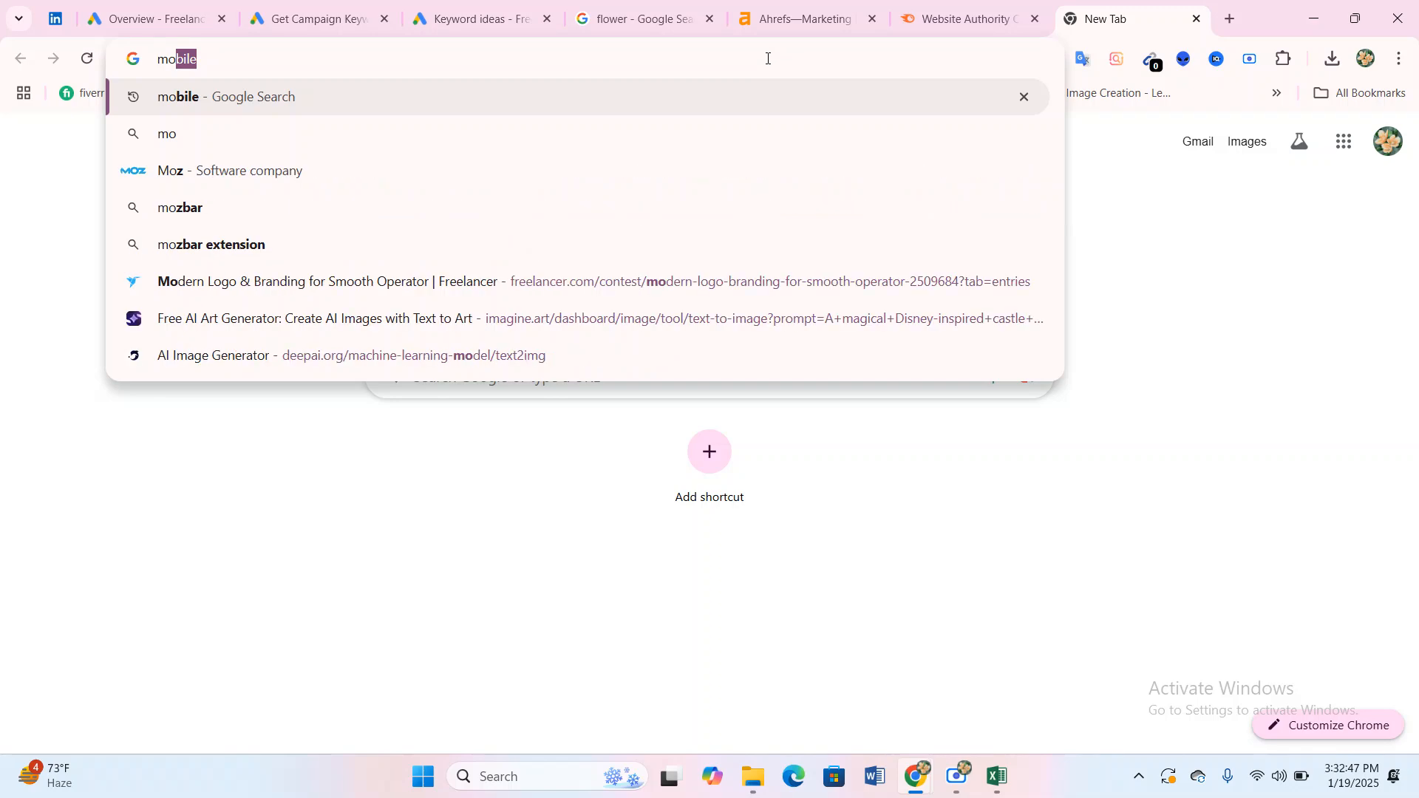
pyautogui.write('z')
pyautogui.press('Return')
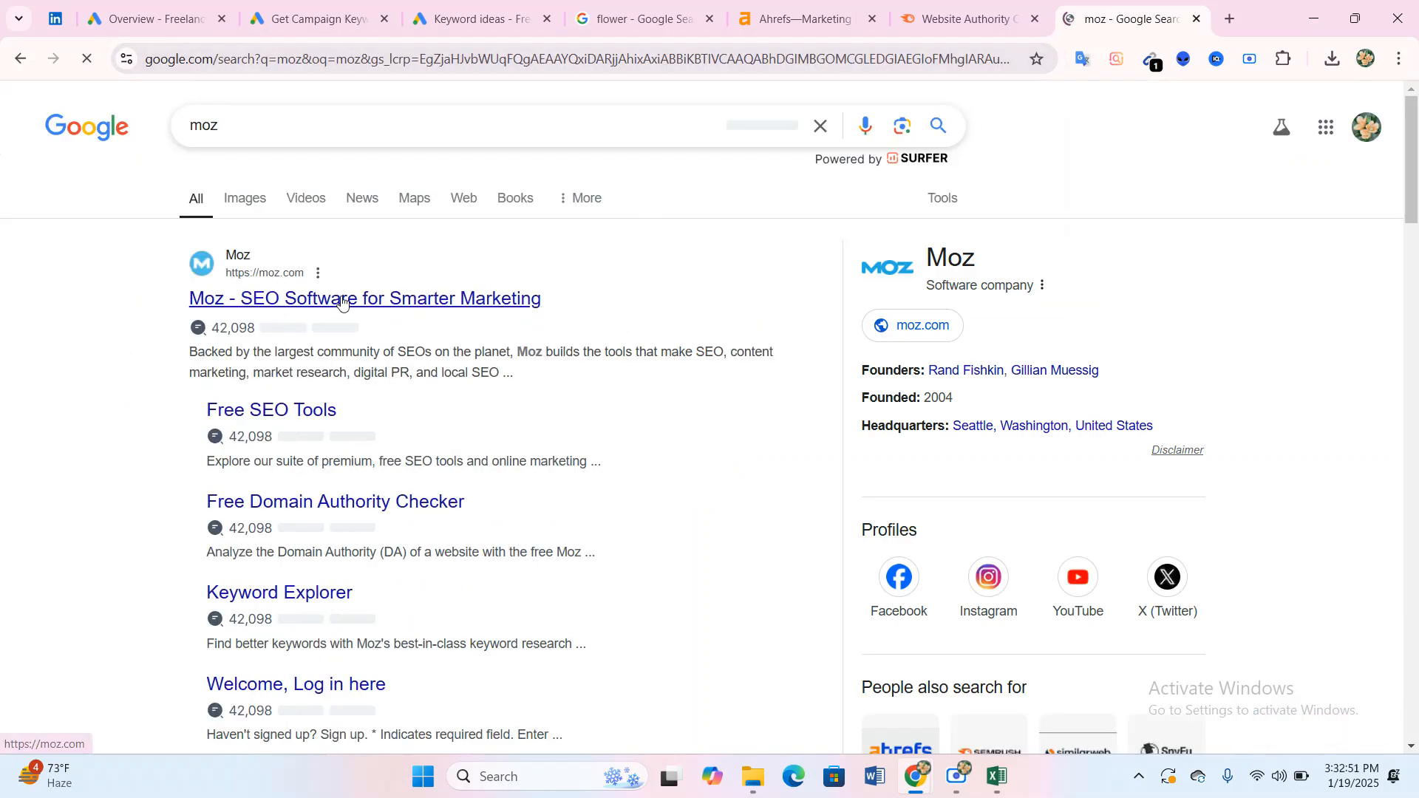
pyautogui.click(342, 303)
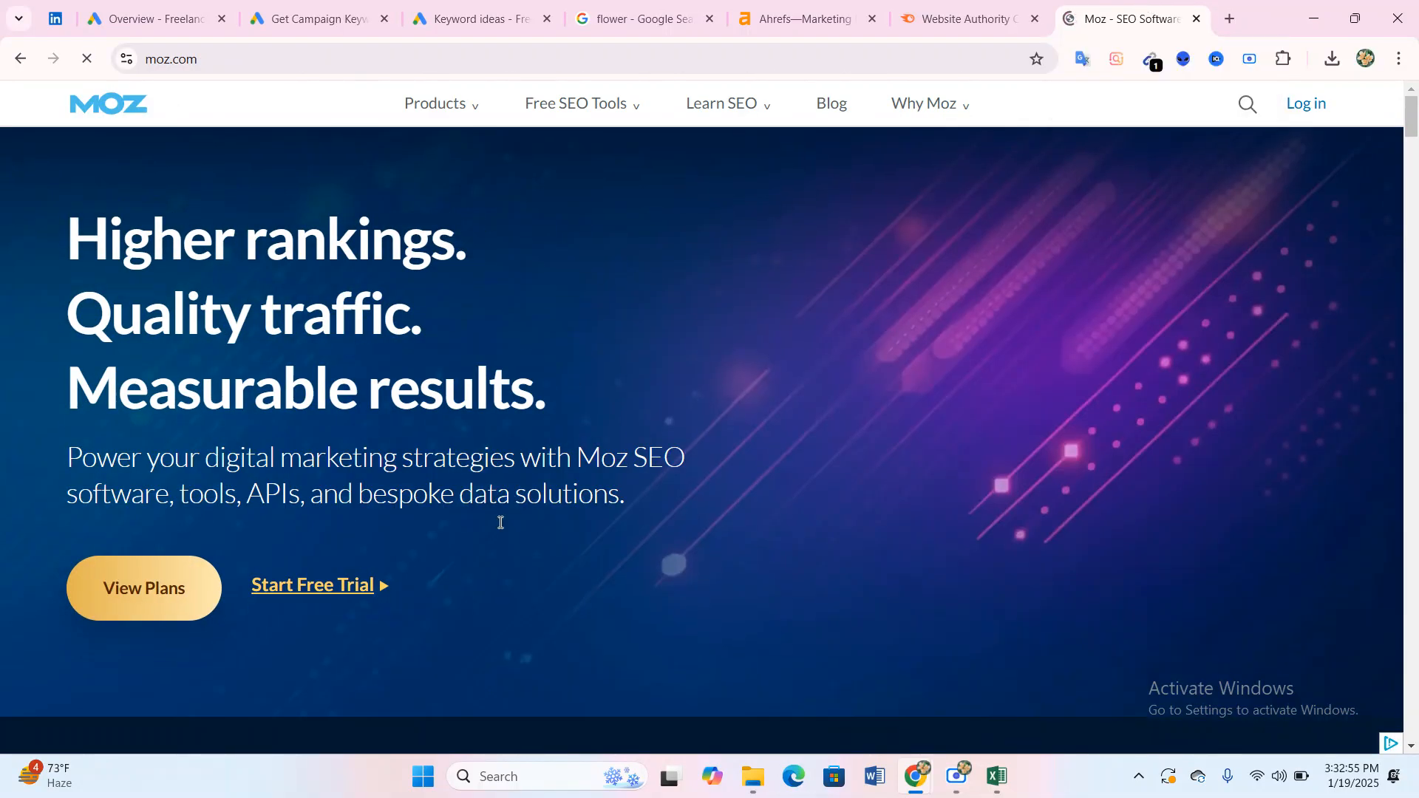
# Look over the Moz Pro free trial profile form and return to the Moz homepage.
pyautogui.click(323, 588)
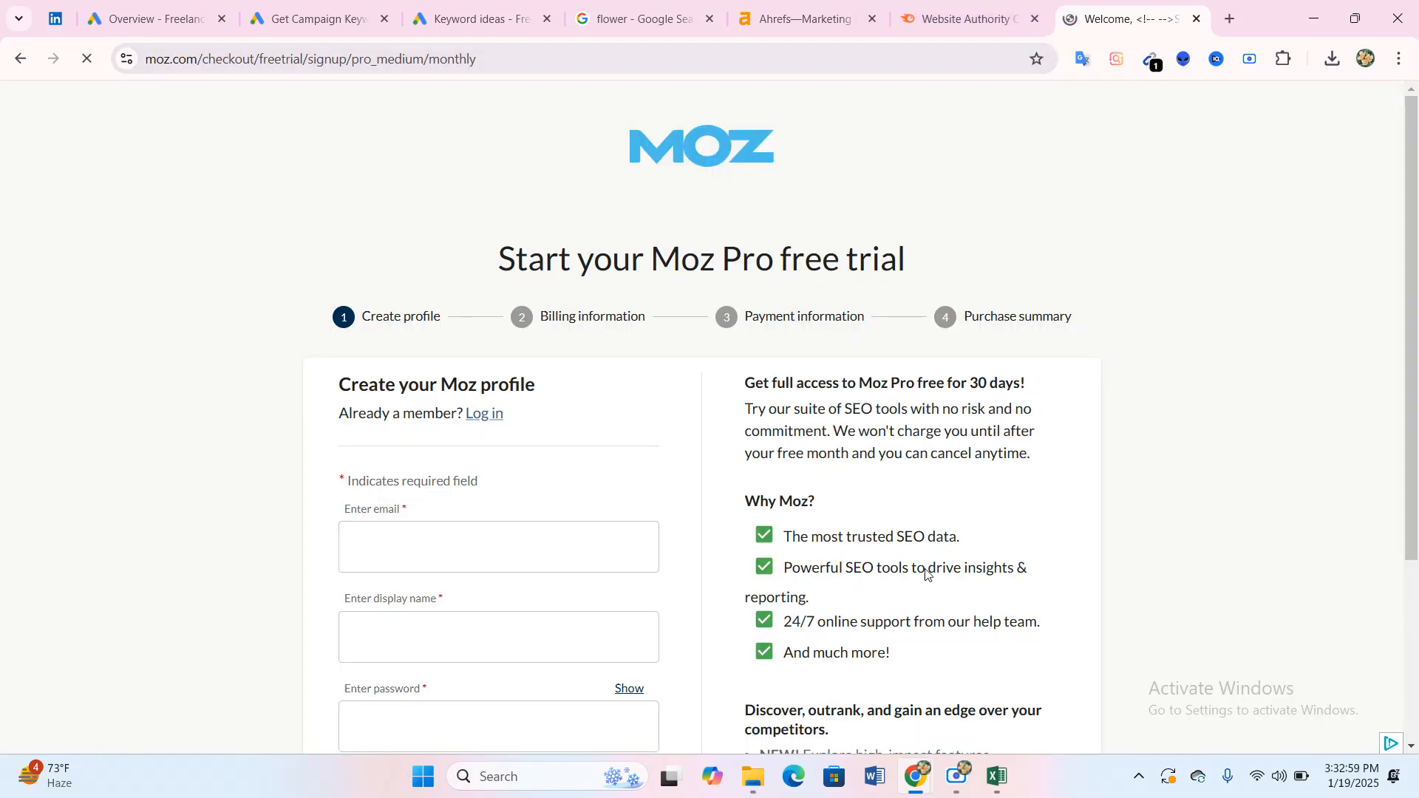
pyautogui.scroll(-4, 881, 593)
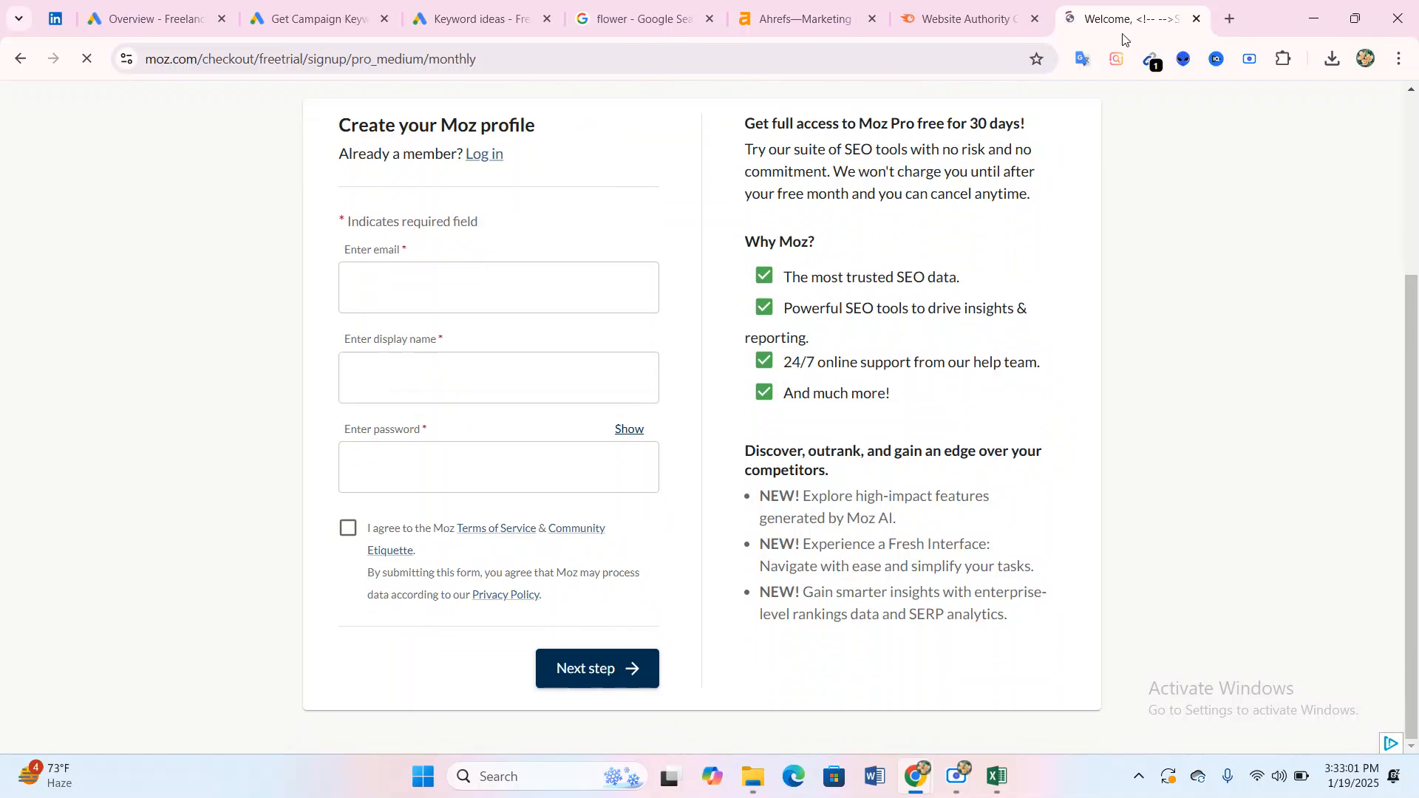
pyautogui.click(16, 59)
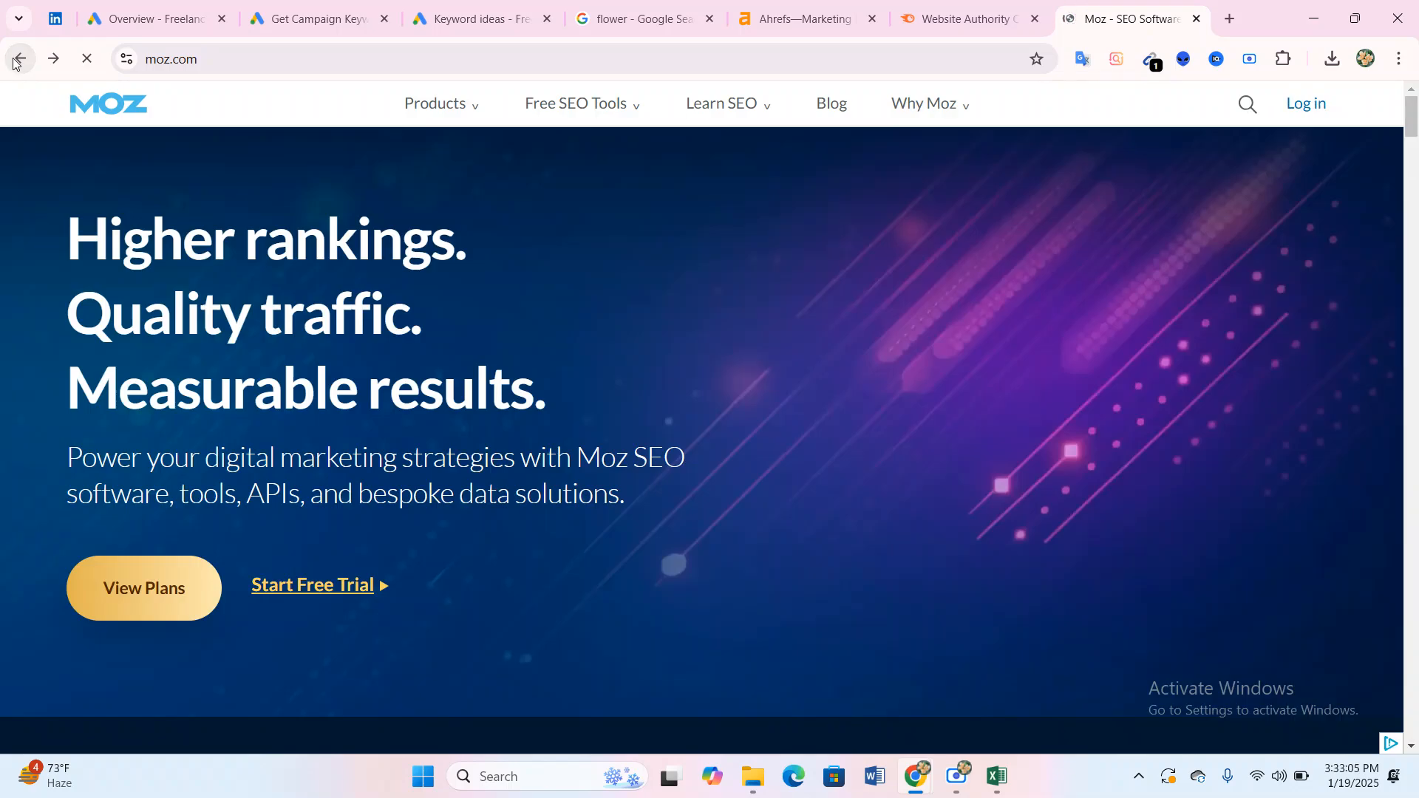
# Revisit the open Ahrefs and Semrush pages and close the Moz tab.
pyautogui.click(802, 18)
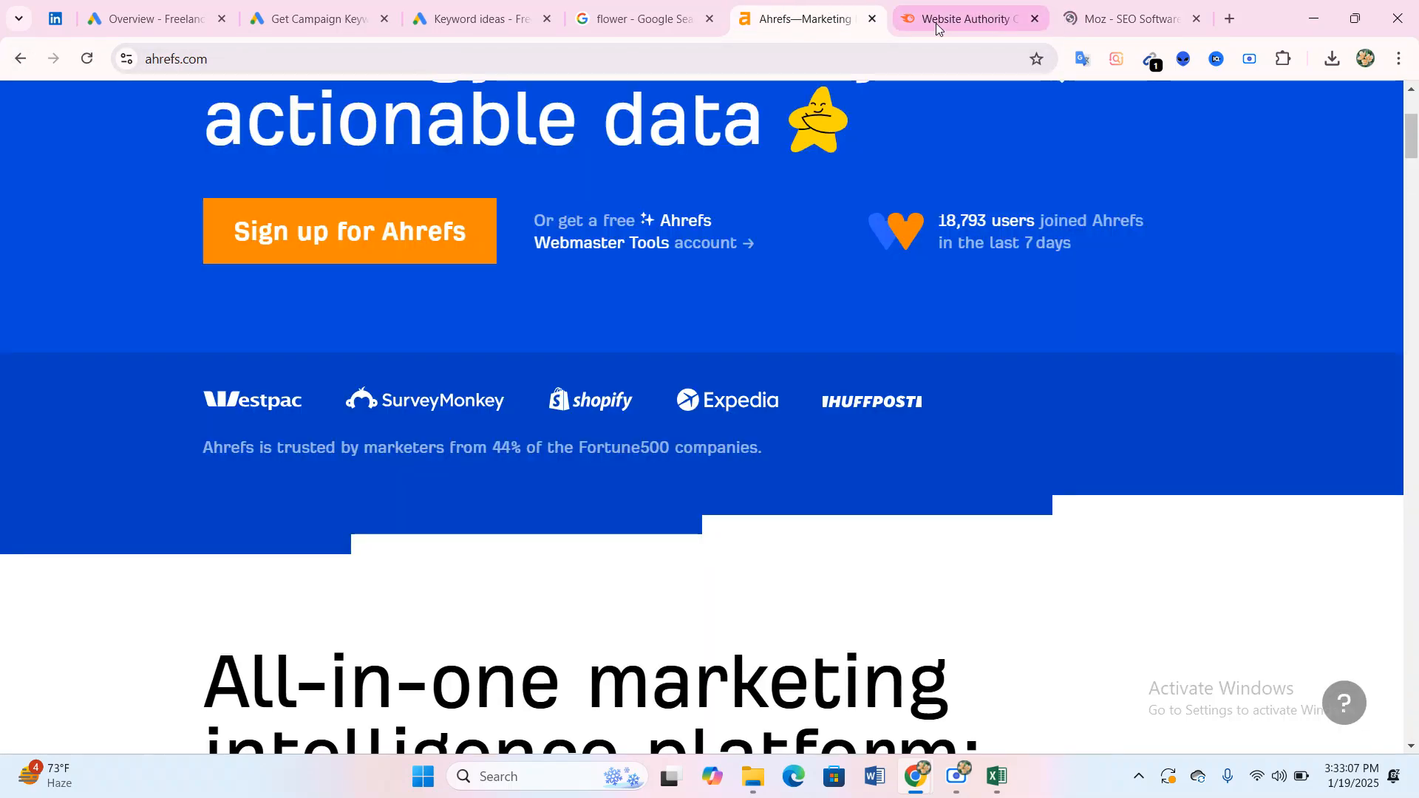
pyautogui.click(936, 28)
pyautogui.click(1197, 19)
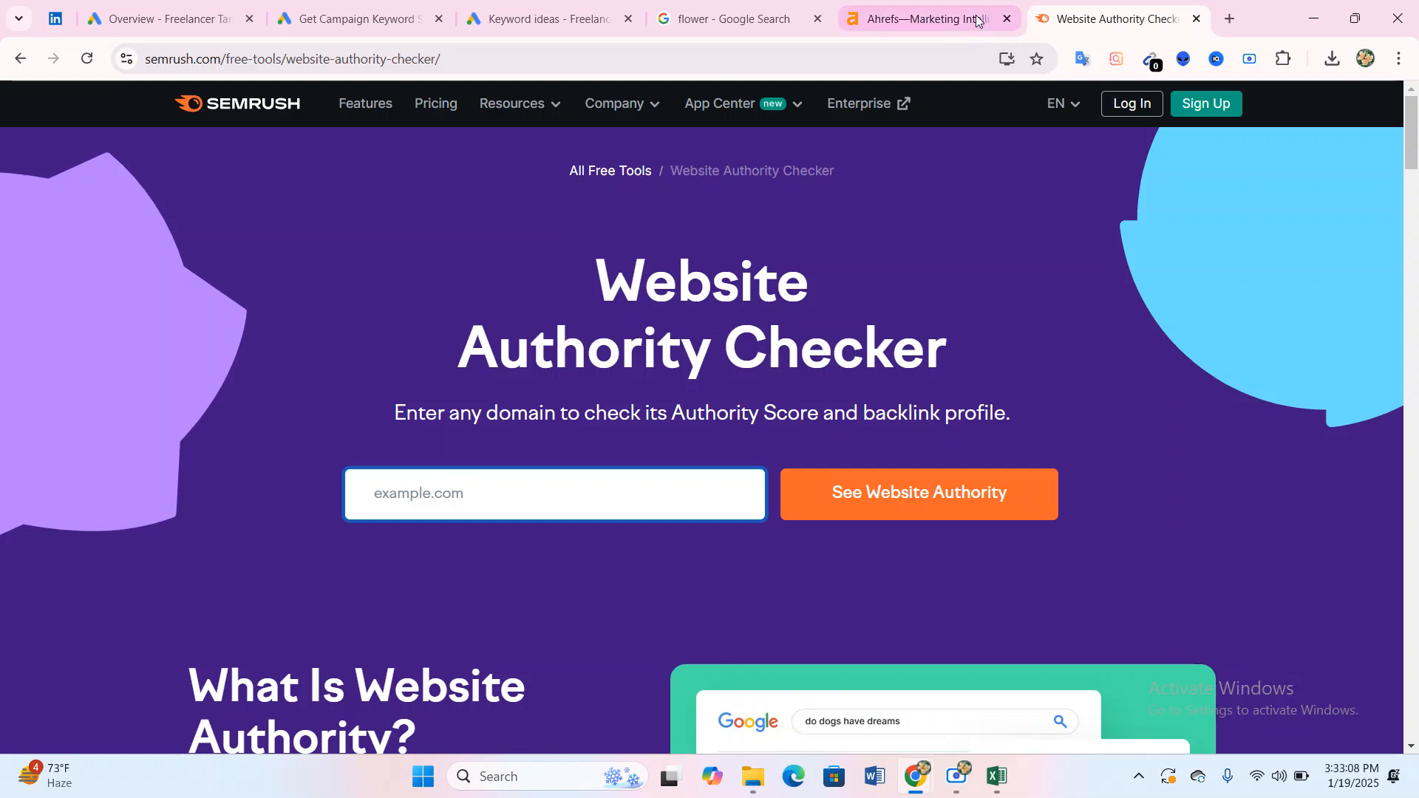
# Reopen the Moz website in a new browser tab through a Google search for "moz".
pyautogui.click(1231, 19)
pyautogui.write('mo')
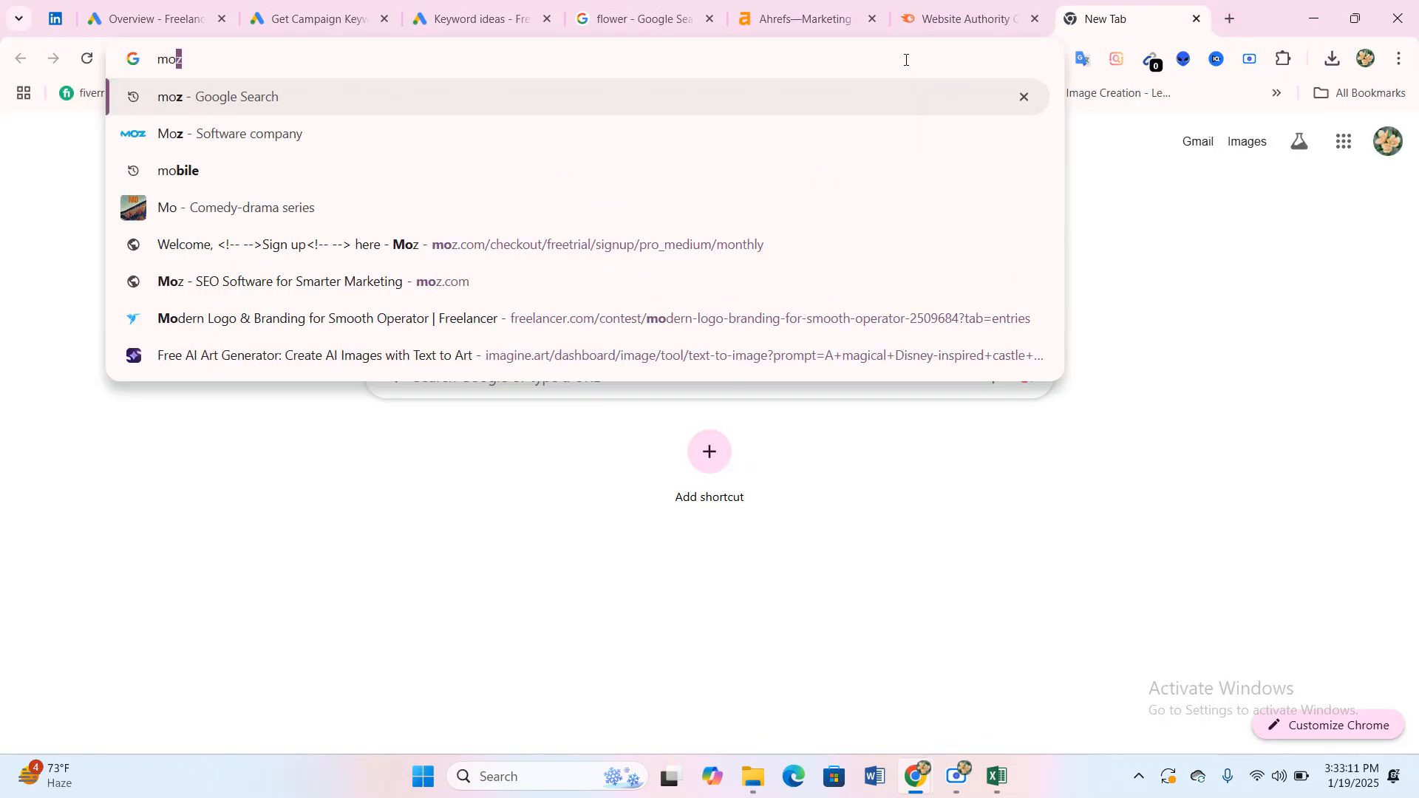
pyautogui.write('z')
pyautogui.press('Return')
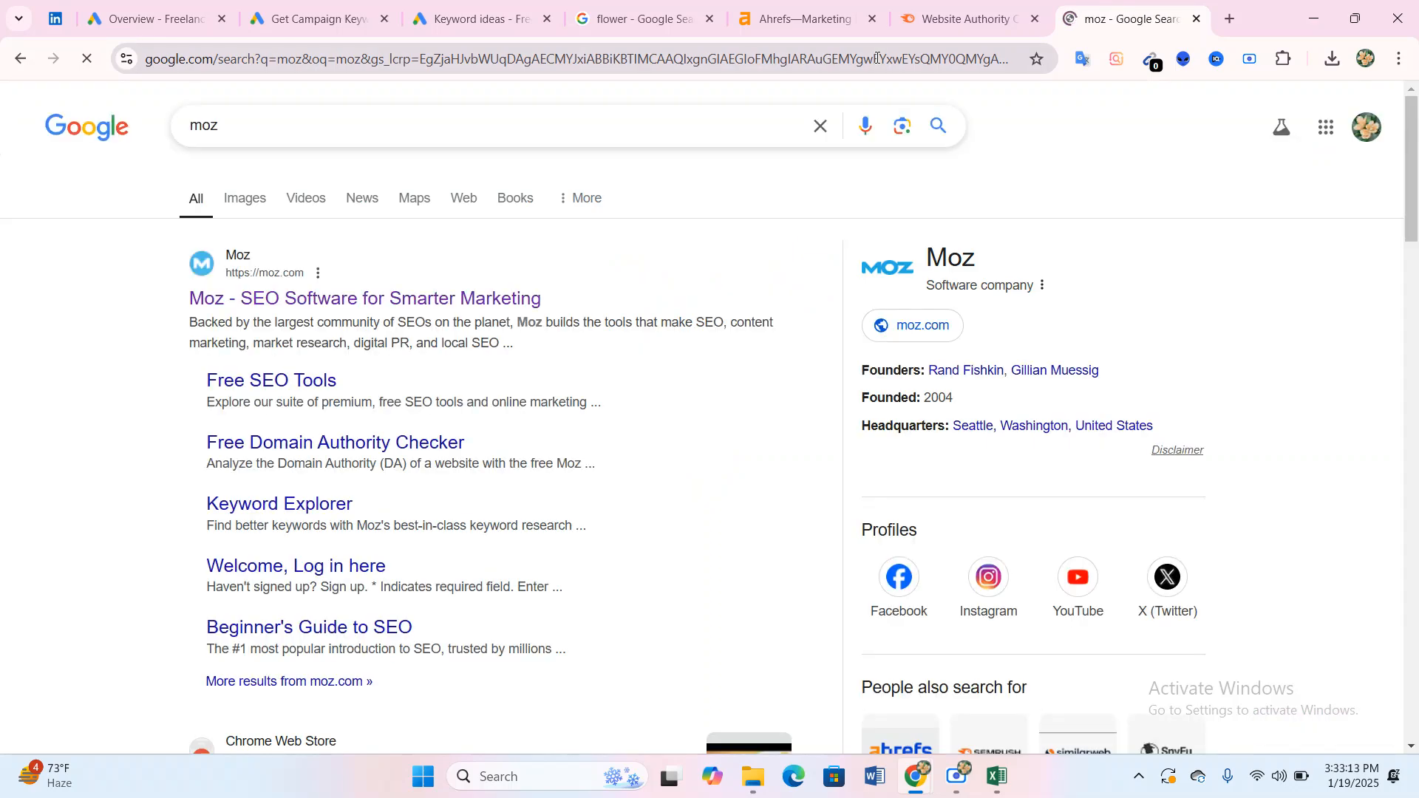
pyautogui.click(469, 301)
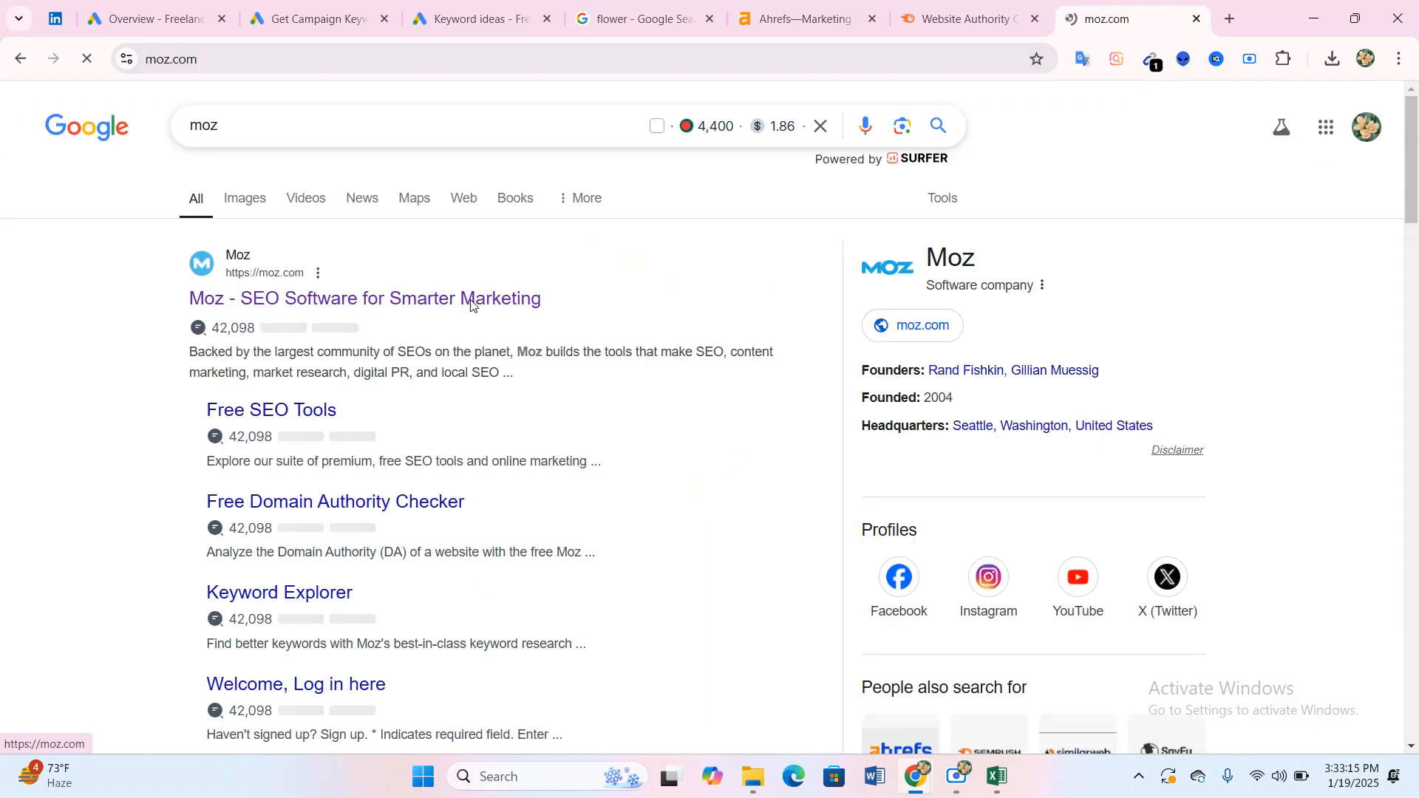